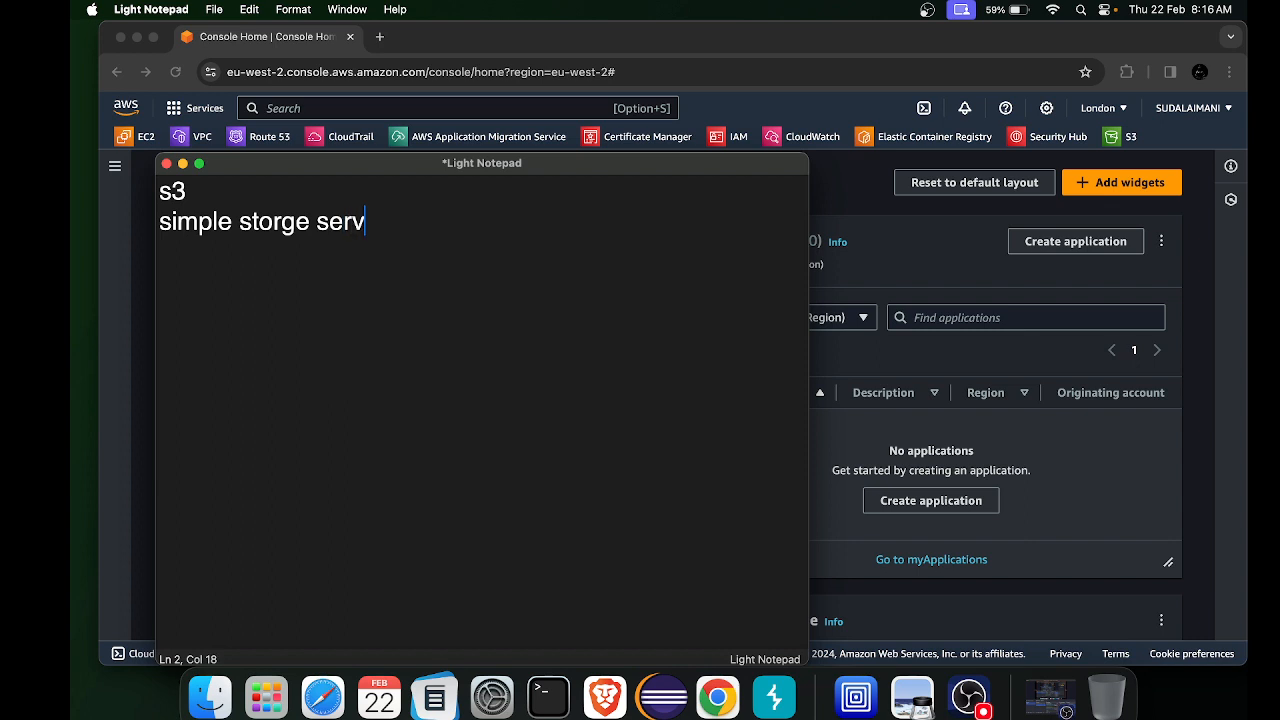
Add the line "object. —" below the service name, separated by a blank line
{"action": "key", "text": "Return"}
{"action": "type", "text": "objec"}
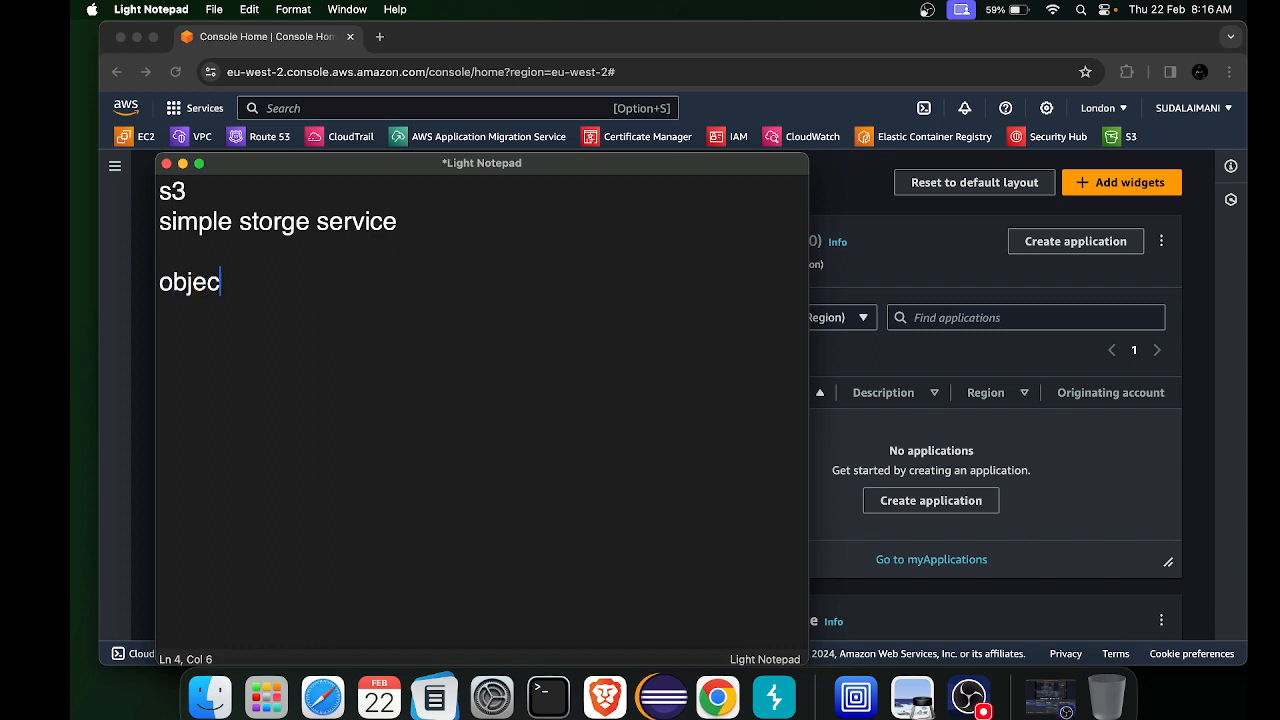
{"action": "type", "text": "t"}
{"action": "key", "text": "Return"}
{"action": "key", "text": "BackSpace"}
{"action": "type", "text": ". --"}
{"action": "key", "text": "Return"}
{"action": "key", "text": "Return"}
Write "container. — dirs — unlim" on its own line below the object line
{"action": "type", "text": "cont"}
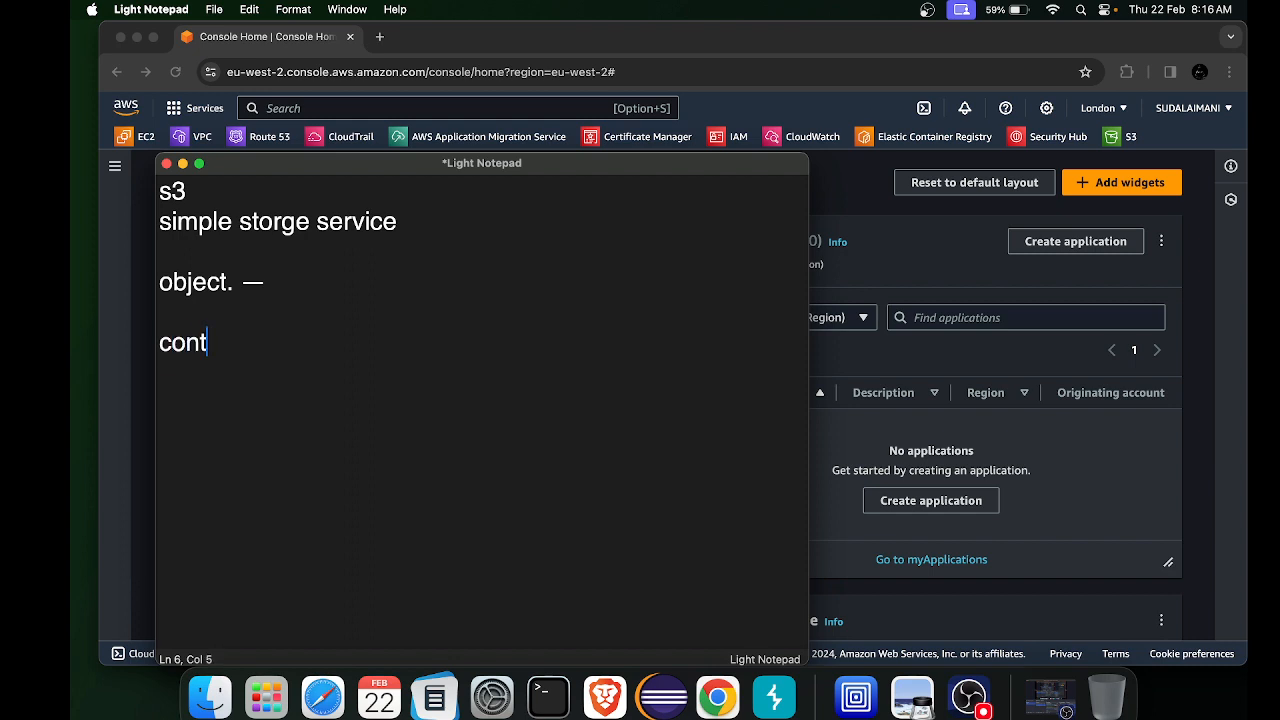
{"action": "type", "text": "ainer. -"}
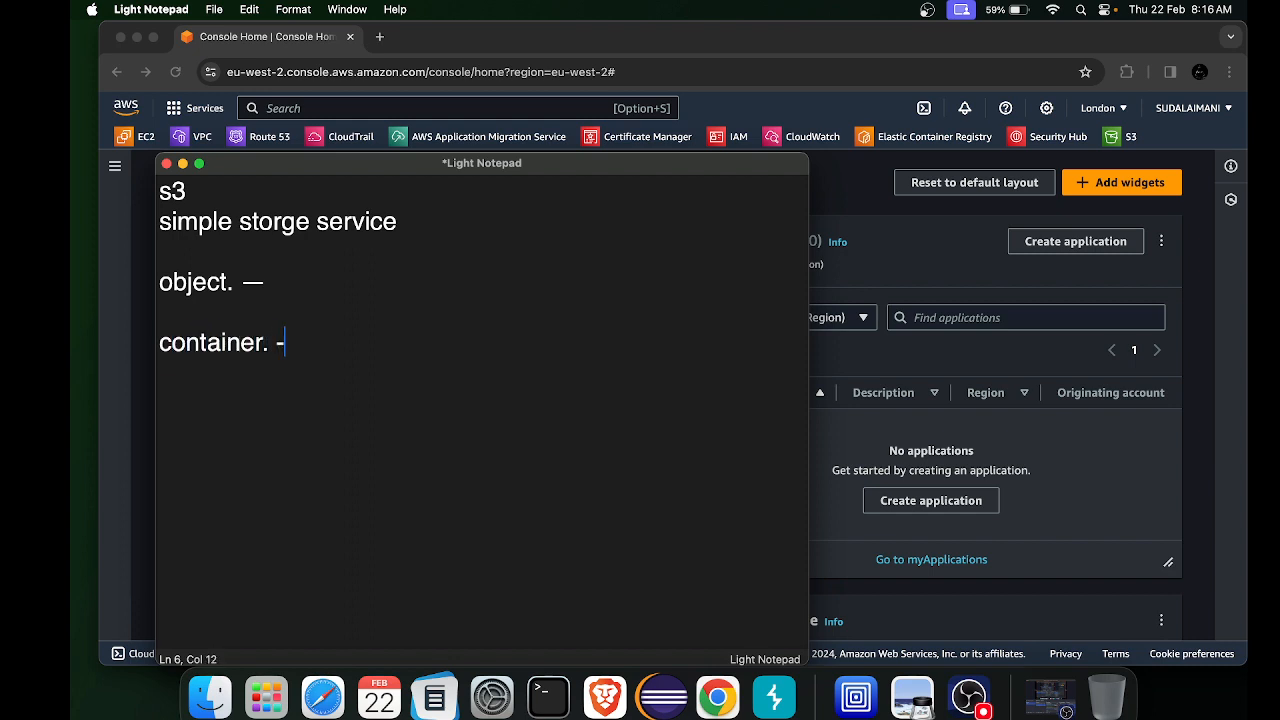
{"action": "type", "text": "- dier"}
{"action": "key", "text": "BackSpace"}
{"action": "key", "text": "BackSpace"}
{"action": "type", "text": "rs"}
{"action": "type", "text": " -- unl"}
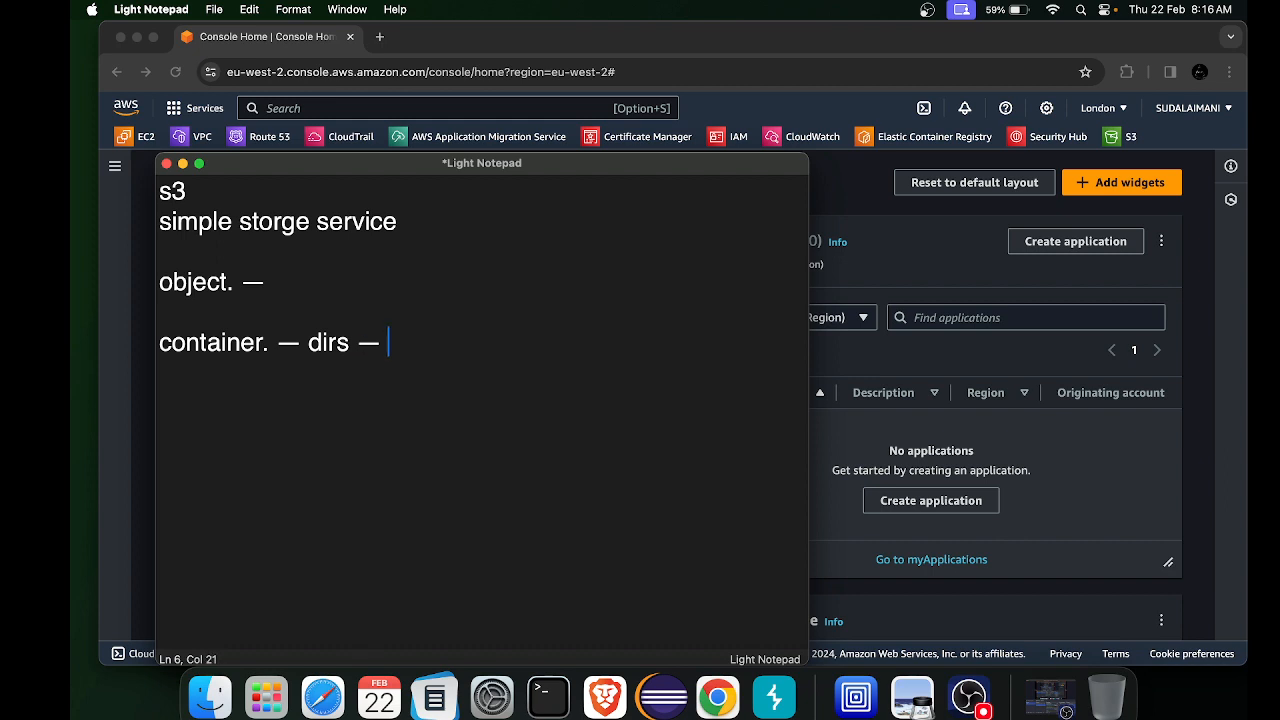
{"action": "type", "text": "im"}
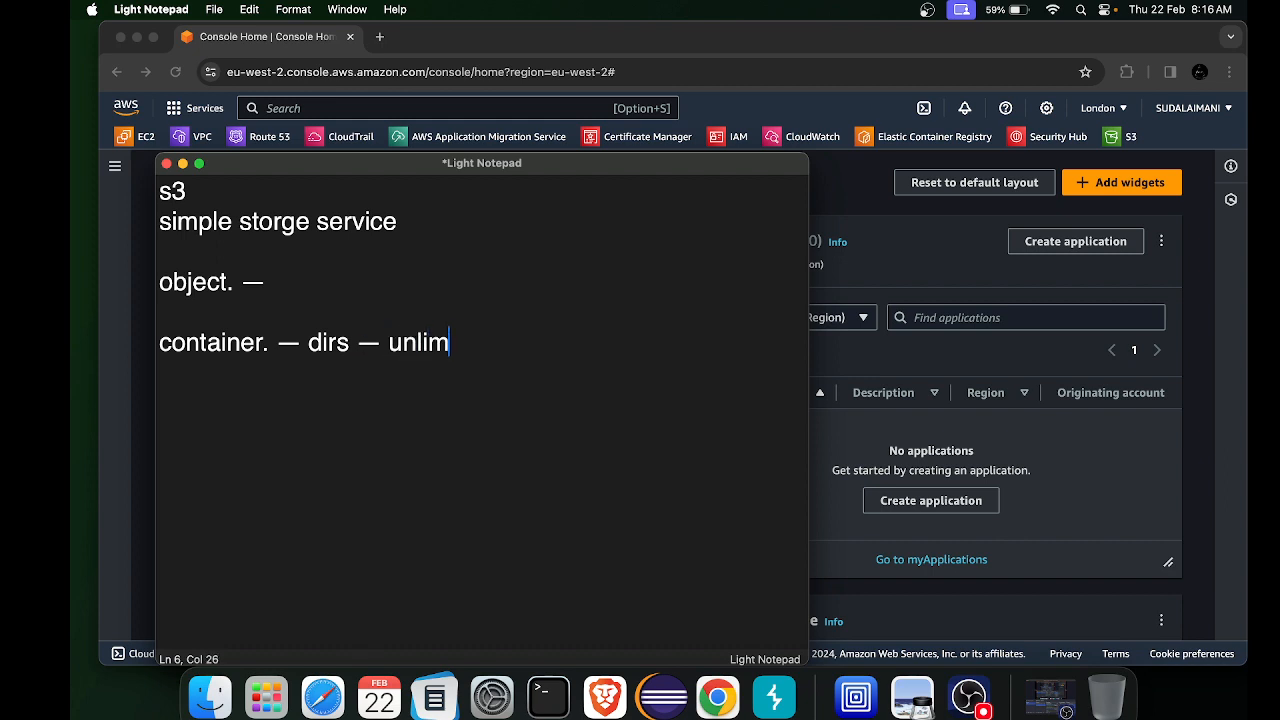
Add "5tb.*100" directly below the container line and highlight it
{"action": "key", "text": "Return"}
{"action": "type", "text": "5tb"}
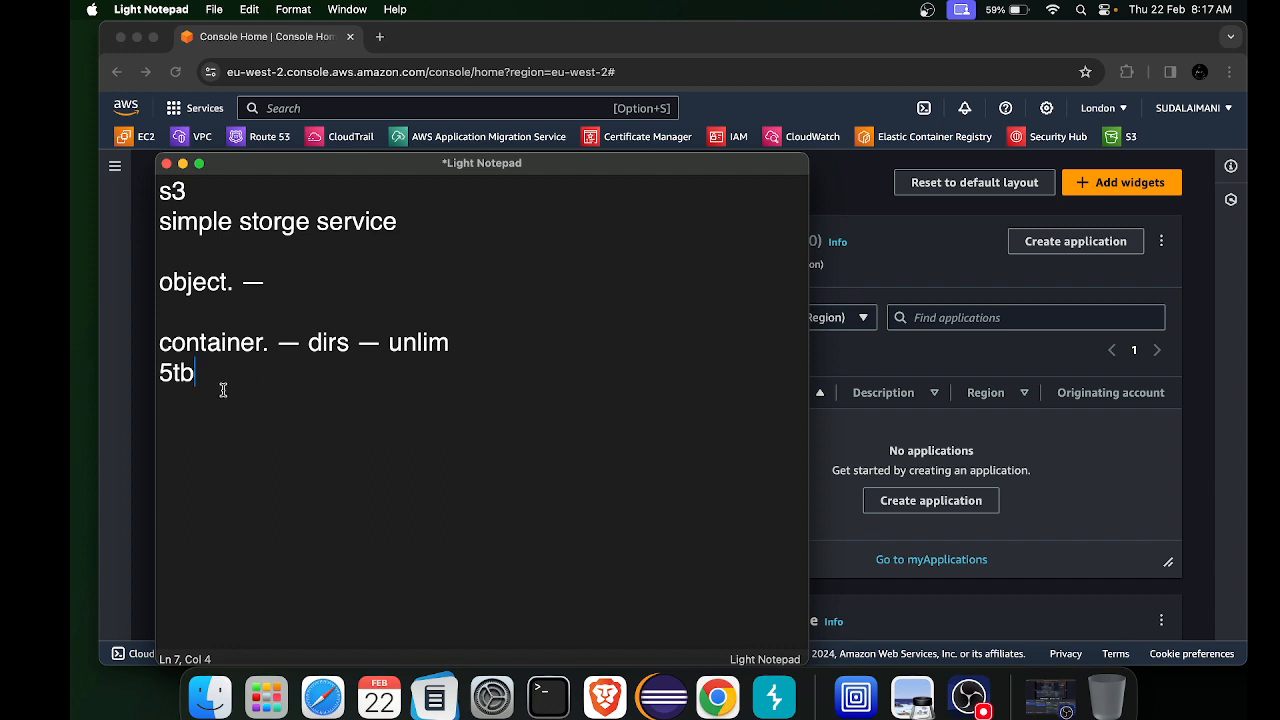
{"action": "left_click_drag", "start_coordinate": [160, 383], "coordinate": [231, 374]}
{"action": "left_click", "coordinate": [261, 377]}
{"action": "type", "text": ". 100"}
{"action": "left_click", "coordinate": [218, 372]}
{"action": "key", "text": "Left"}
{"action": "key", "text": "BackSpace"}
{"action": "type", "text": "*"}
{"action": "left_click_drag", "start_coordinate": [289, 377], "coordinate": [150, 380]}
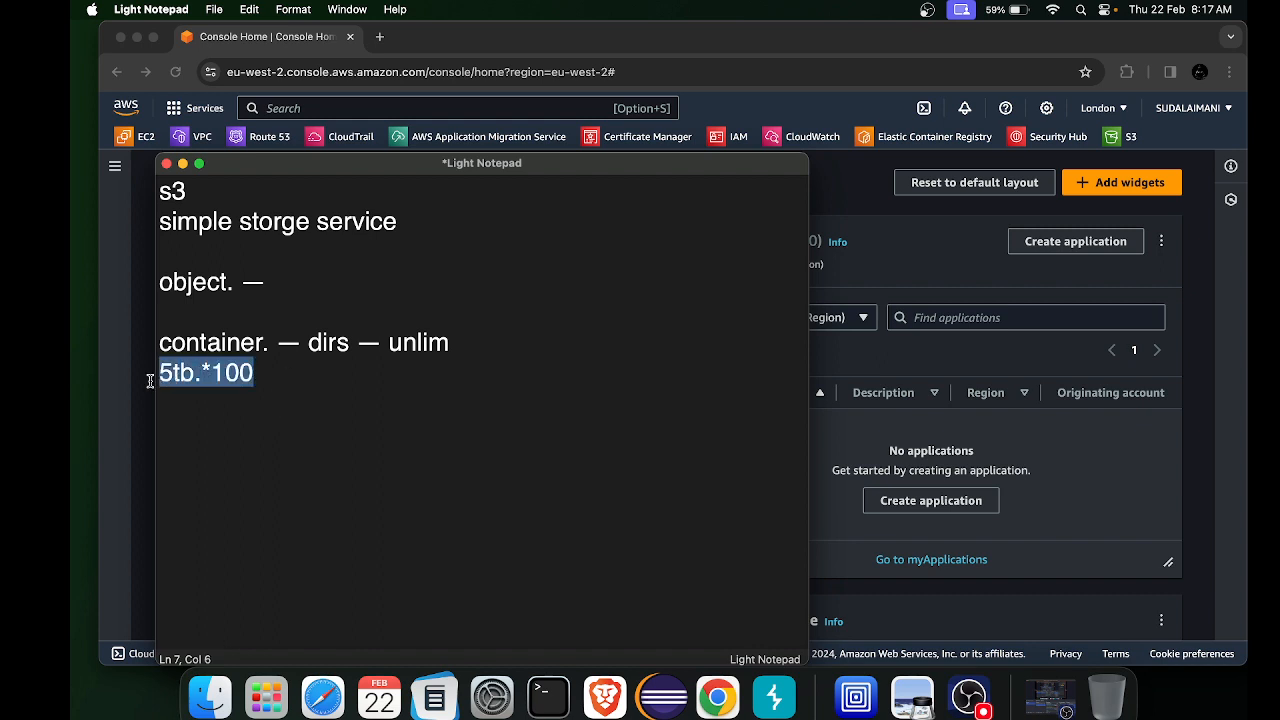
Write "5GB" below the "5tb.*100" line, leaving a blank line between them
{"action": "left_click", "coordinate": [298, 390]}
{"action": "key", "text": "Return"}
{"action": "key", "text": "Return"}
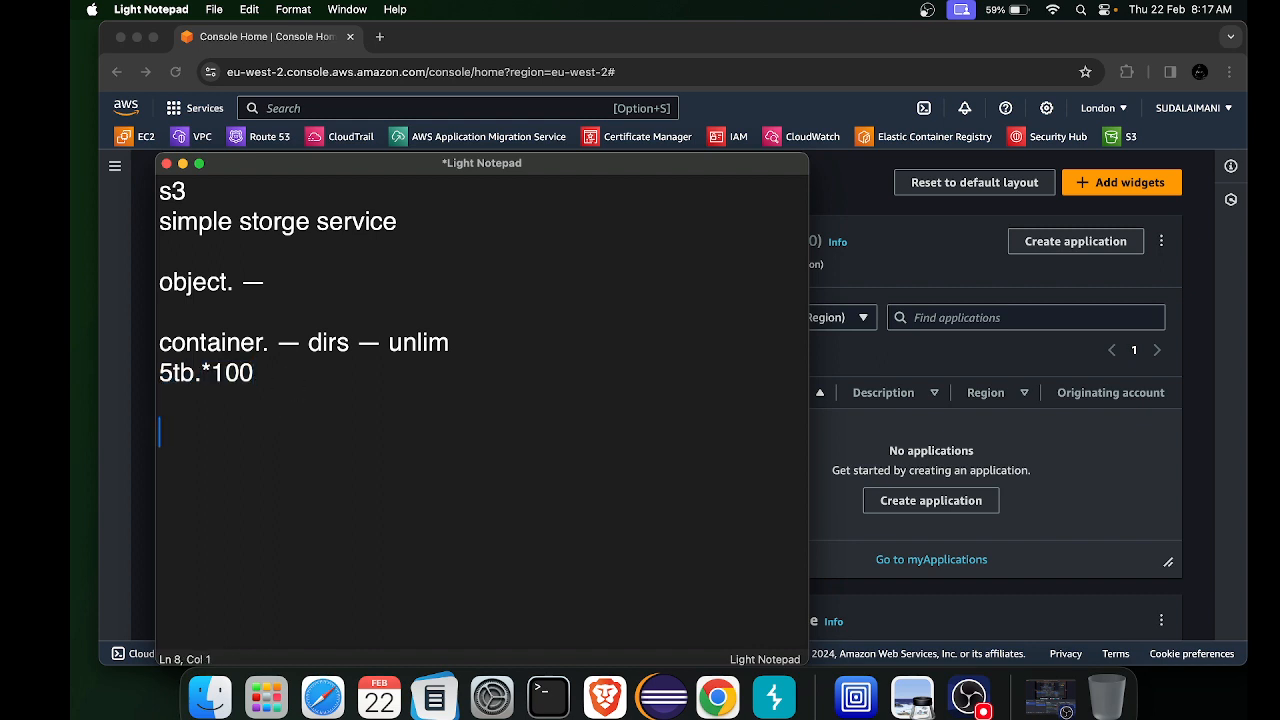
{"action": "type", "text": "5"}
{"action": "key", "text": "Caps_Lock"}
{"action": "type", "text": "GB"}
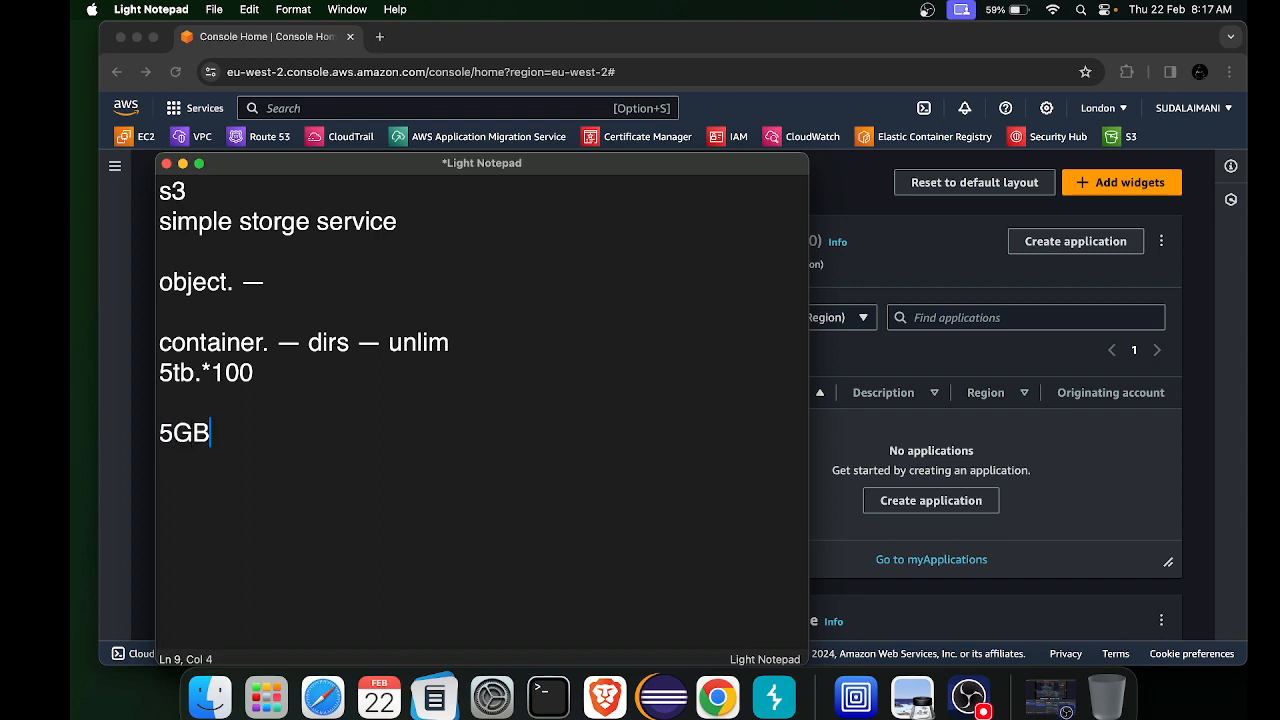
{"action": "key", "text": "Caps_Lock"}
Insert another blank line above "5GB" and extend that line to read "5GB. — static-website"
{"action": "left_click_drag", "start_coordinate": [277, 380], "coordinate": [76, 359]}
{"action": "left_click", "coordinate": [200, 374]}
{"action": "left_click_drag", "start_coordinate": [268, 368], "coordinate": [151, 367]}
{"action": "left_click", "coordinate": [300, 372]}
{"action": "key", "text": "Return"}
{"action": "key", "text": "Down"}
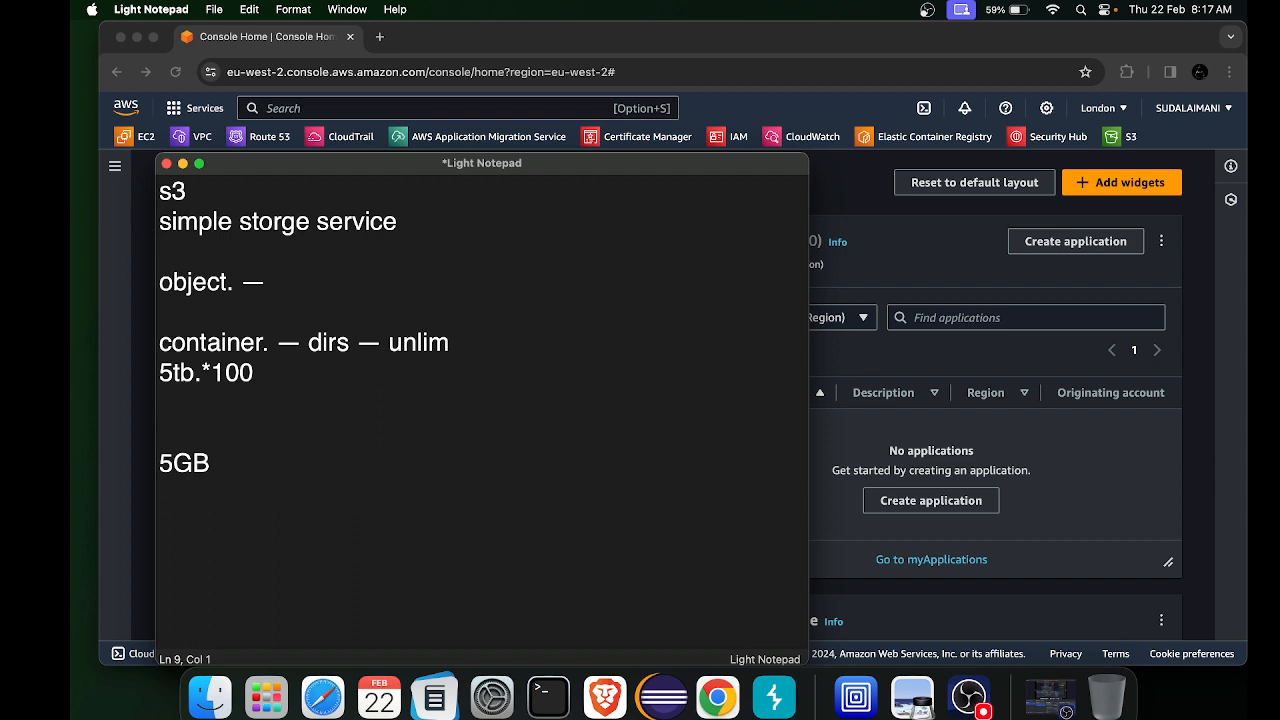
{"action": "left_click", "coordinate": [221, 470]}
{"action": "type", "text": ".  -- st"}
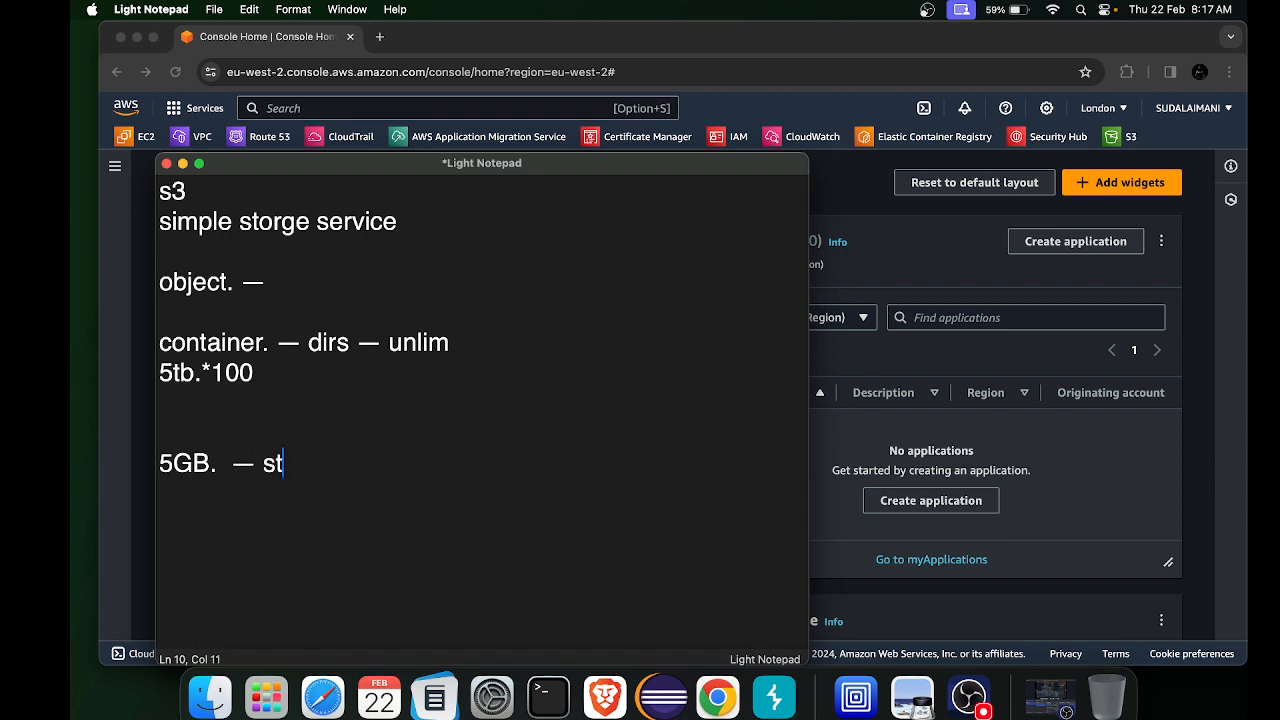
{"action": "type", "text": "atic-website"}
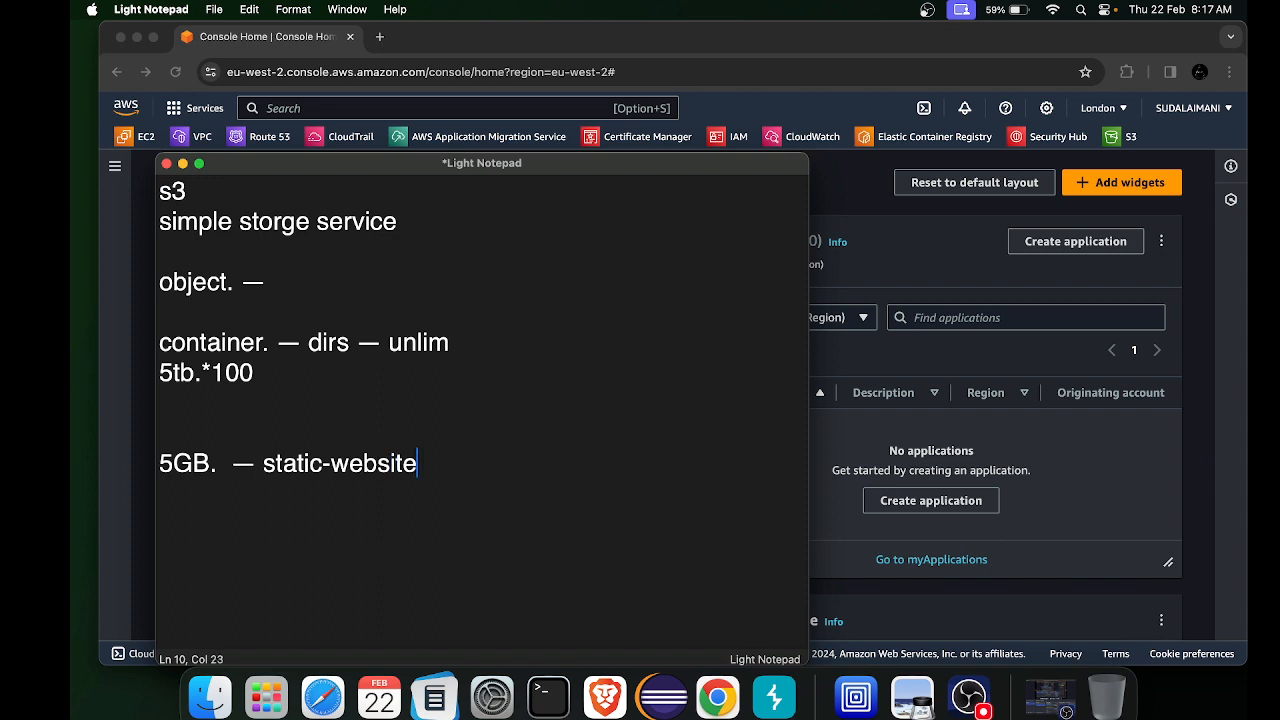
Add the line "min - coust" below the static-website line, separated by a blank line
{"action": "key", "text": "Return"}
{"action": "key", "text": "Return"}
{"action": "key", "text": "BackSpace"}
{"action": "key", "text": "Return"}
{"action": "type", "text": "min "}
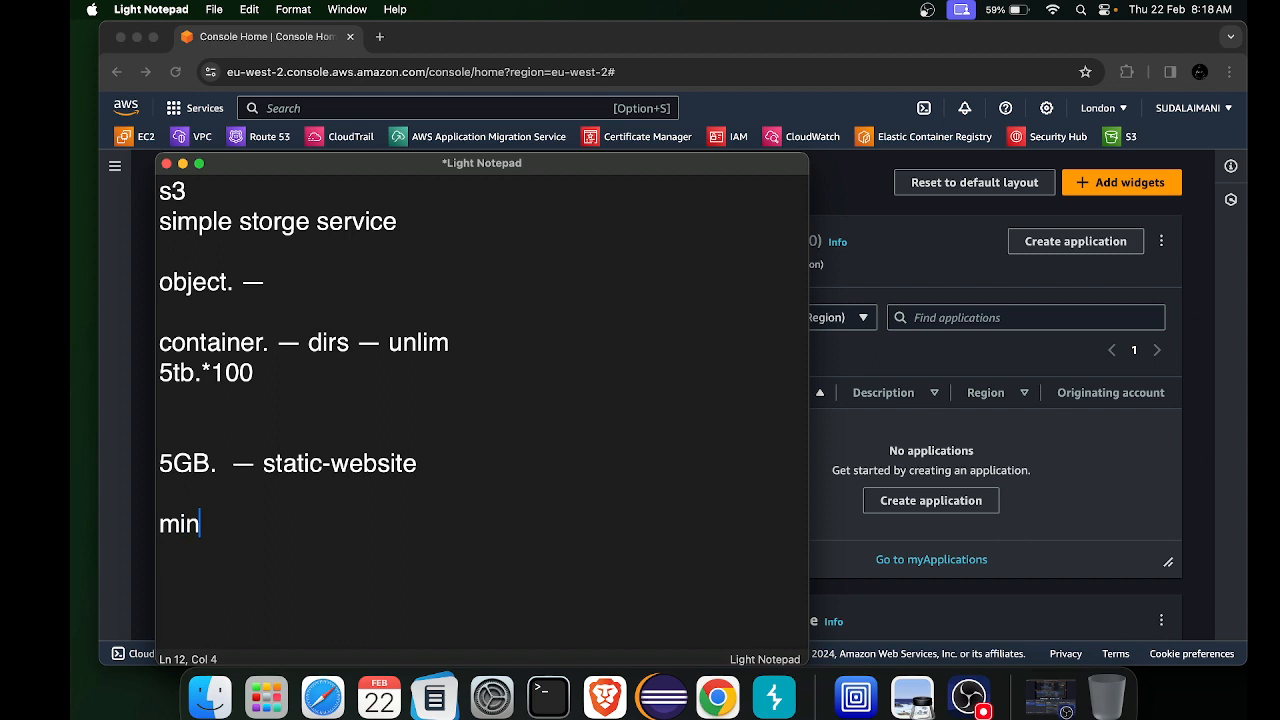
{"action": "type", "text": "- coust"}
{"action": "key", "text": "Return"}
{"action": "key", "text": "Return"}
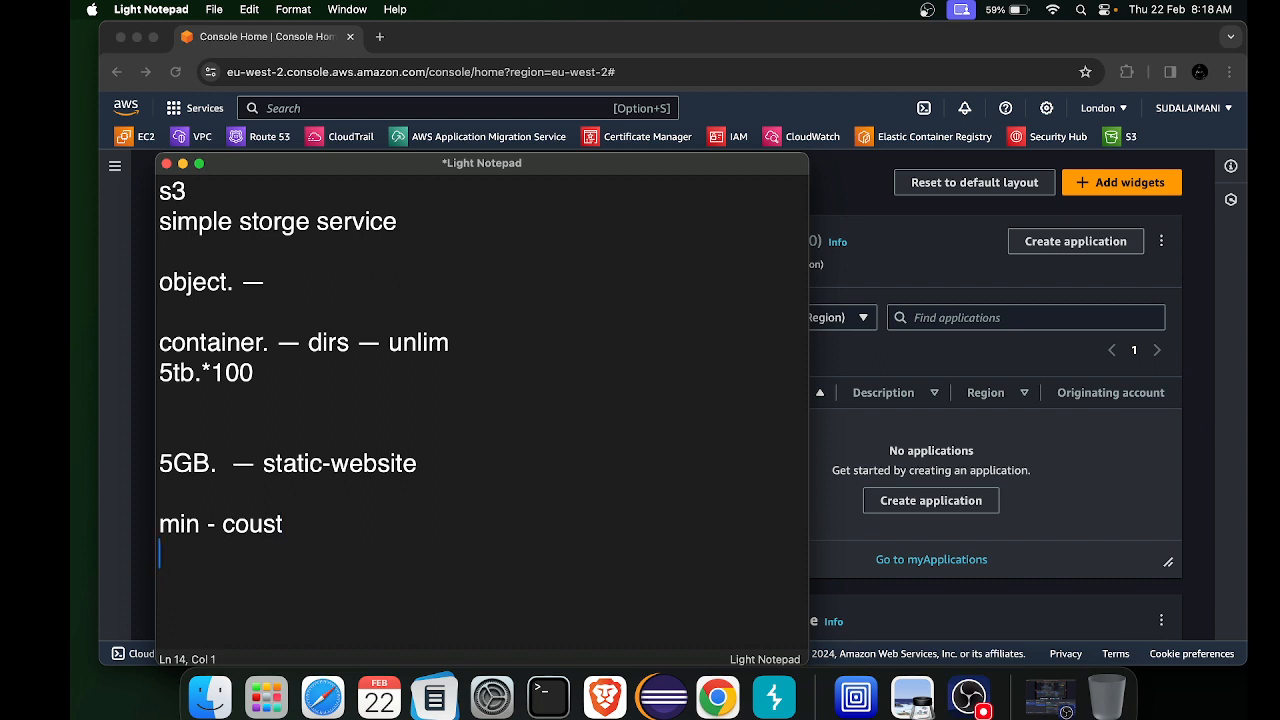
Add the lines "GOLBAL" and "3 - region" directly below "min - coust"
{"action": "key", "text": "BackSpace"}
{"action": "key", "text": "Caps_Lock"}
{"action": "type", "text": "GOLBAL"}
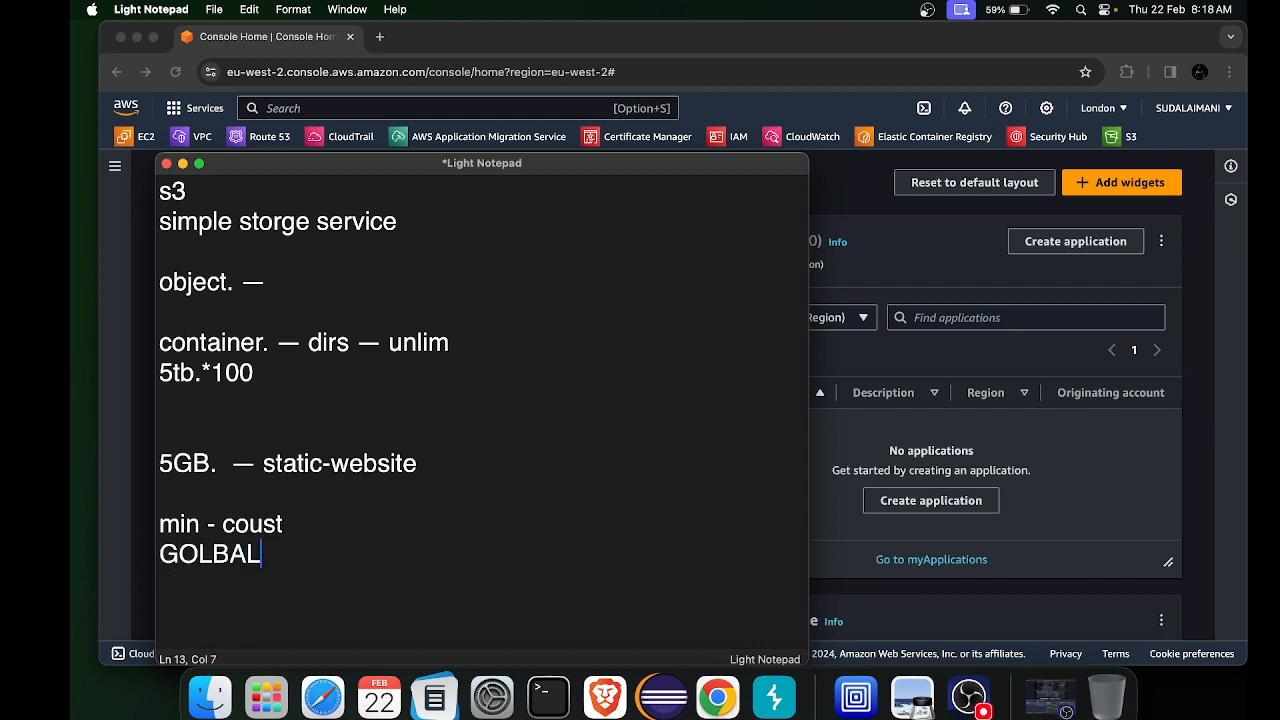
{"action": "key", "text": "Caps_Lock"}
{"action": "key", "text": "Return"}
{"action": "key", "text": "Return"}
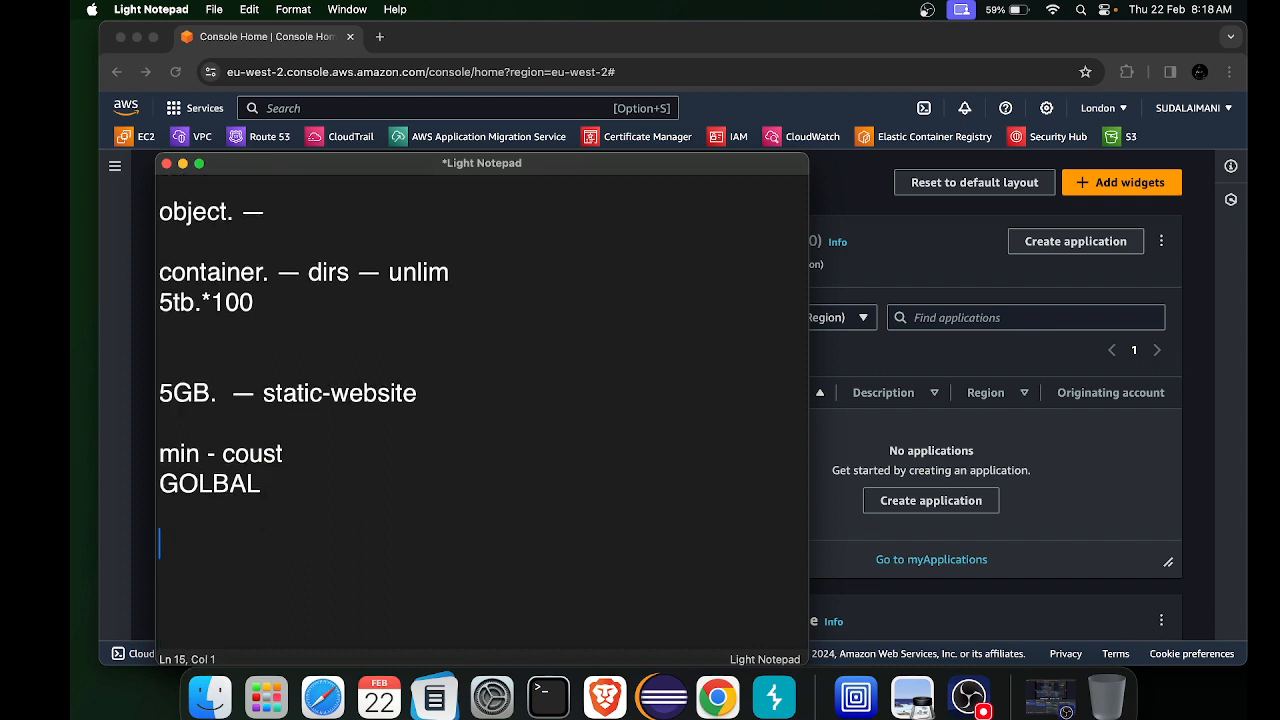
{"action": "key", "text": "BackSpace"}
{"action": "type", "text": "3 - region"}
{"action": "key", "text": "Return"}
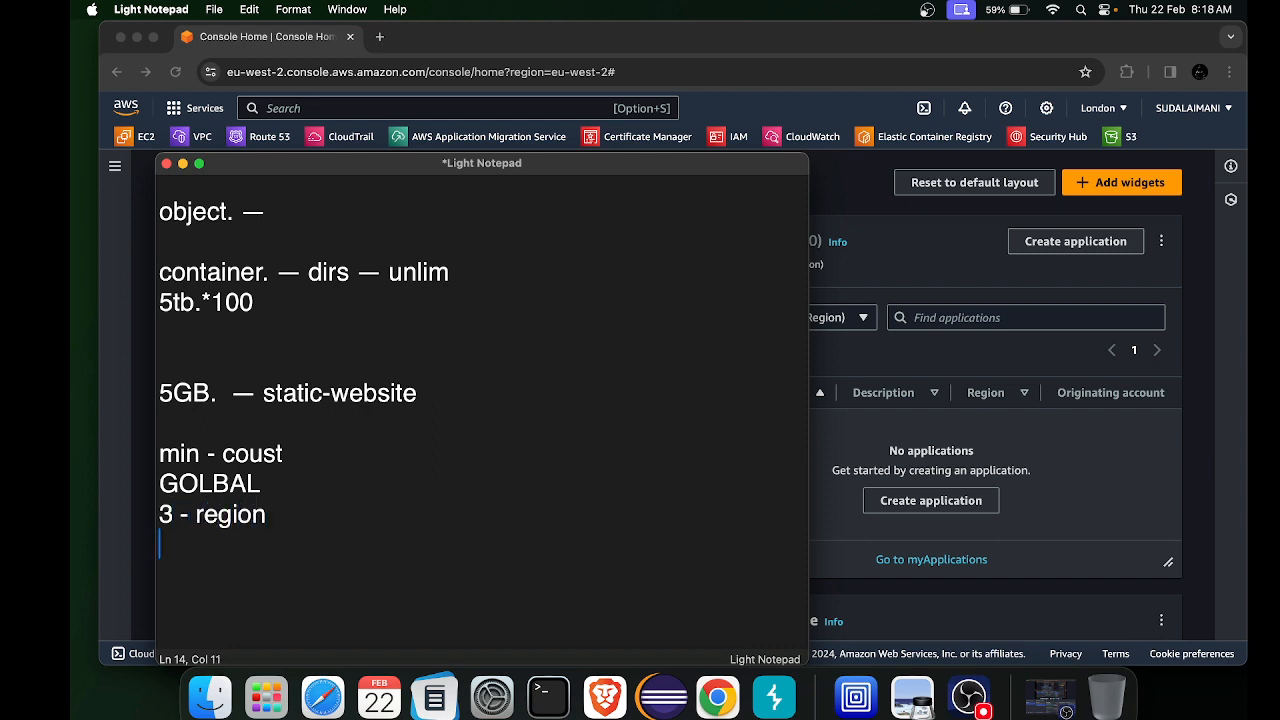
Write "99.9999999999" below the region line and highlight the whole number
{"action": "type", "text": "99.9999"}
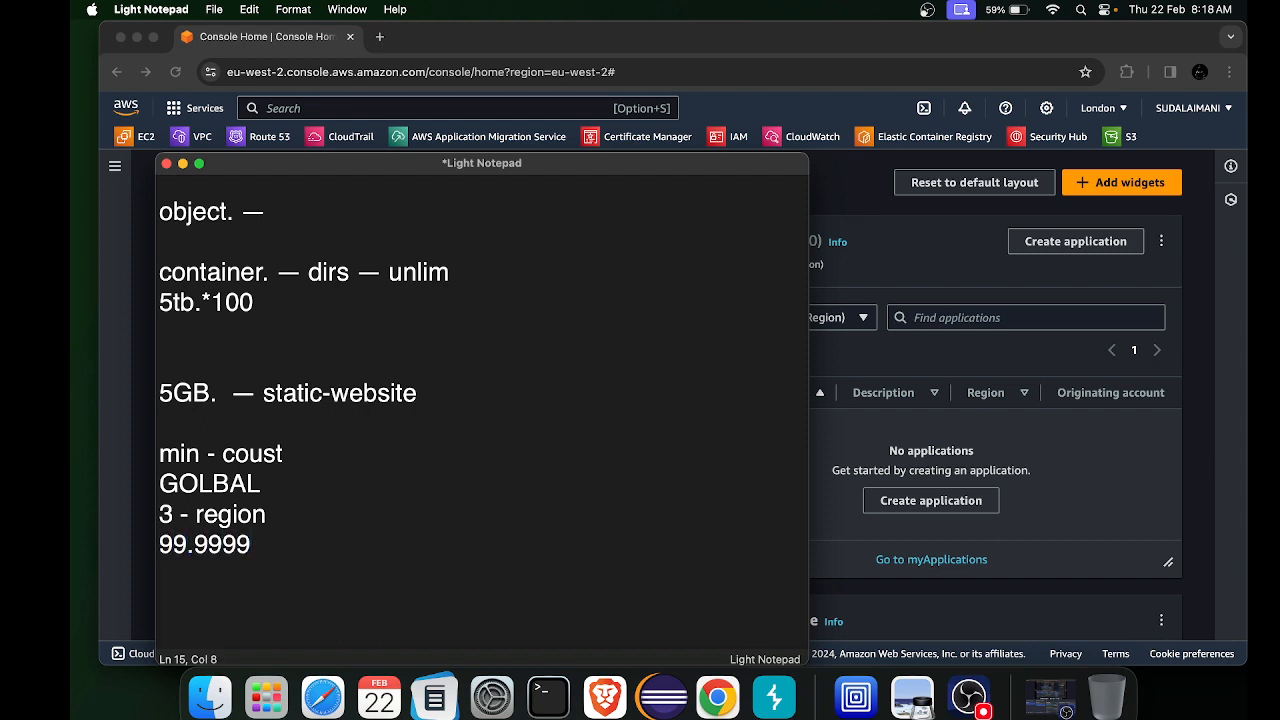
{"action": "type", "text": "99999"}
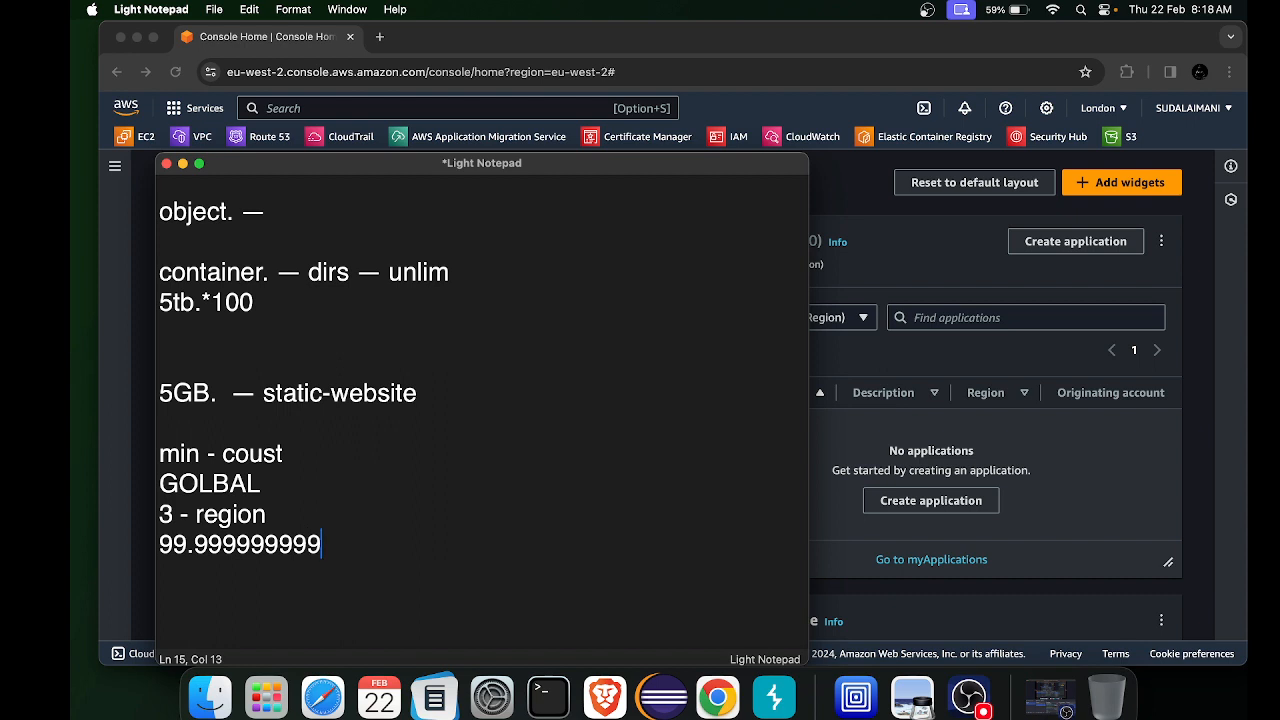
{"action": "type", "text": "9"}
{"action": "key", "text": "Right"}
{"action": "key", "text": "shift+Left"}
{"action": "key", "text": "shift+Left"}
{"action": "key", "text": "shift+Left"}
{"action": "key", "text": "shift+Left"}
{"action": "key", "text": "shift+Left"}
{"action": "key", "text": "shift+Left"}
{"action": "key", "text": "shift+Left"}
{"action": "key", "text": "shift+Left"}
{"action": "key", "text": "shift+Left"}
{"action": "key", "text": "shift+Left"}
{"action": "key", "text": "shift+Left"}
{"action": "key", "text": "shift+Left"}
{"action": "key", "text": "shift+Left"}
{"action": "key", "text": "shift+Left"}
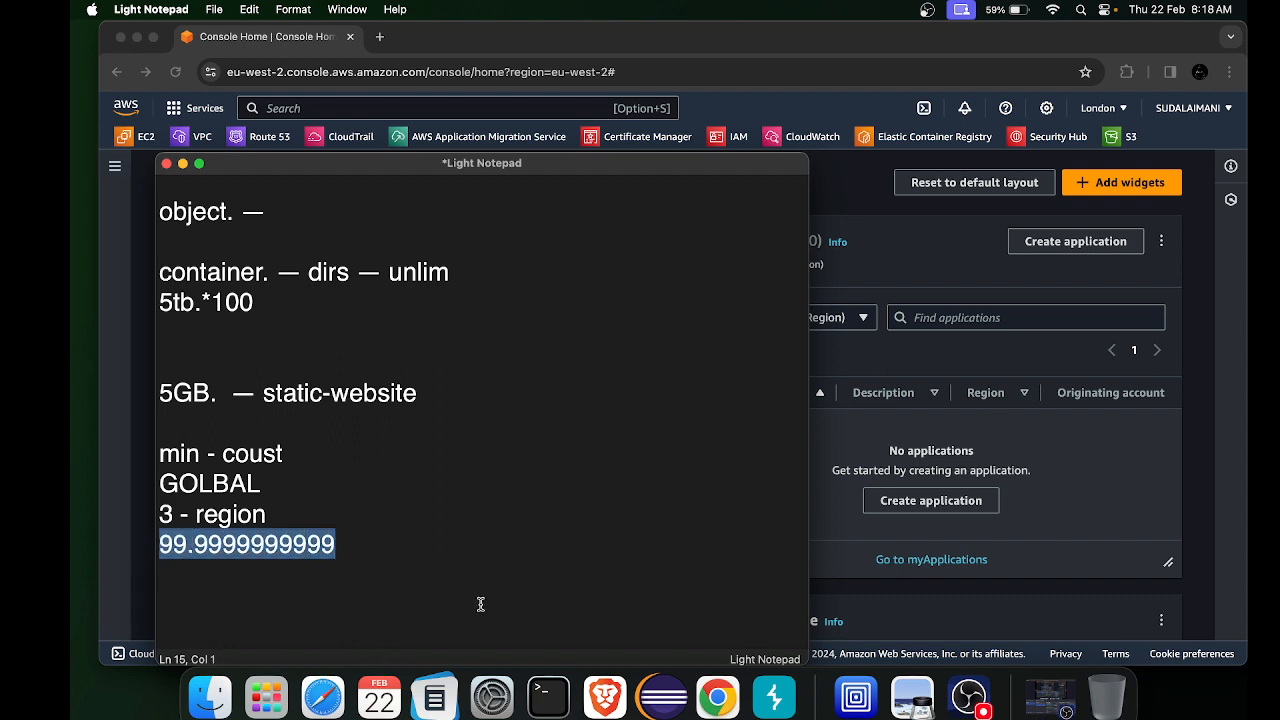
Write "0.000000000001" on the line below "99.9999999999" and highlight it
{"action": "left_click", "coordinate": [468, 601]}
{"action": "key", "text": "Up"}
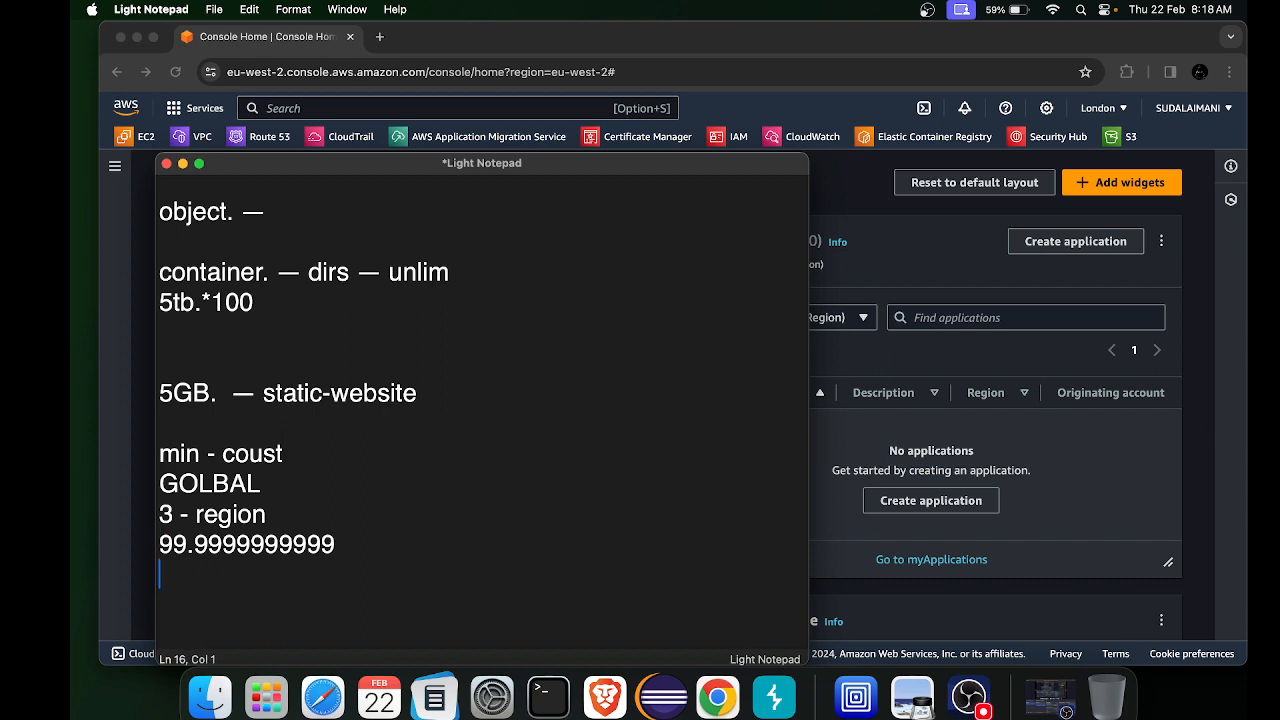
{"action": "type", "text": "0.00000"}
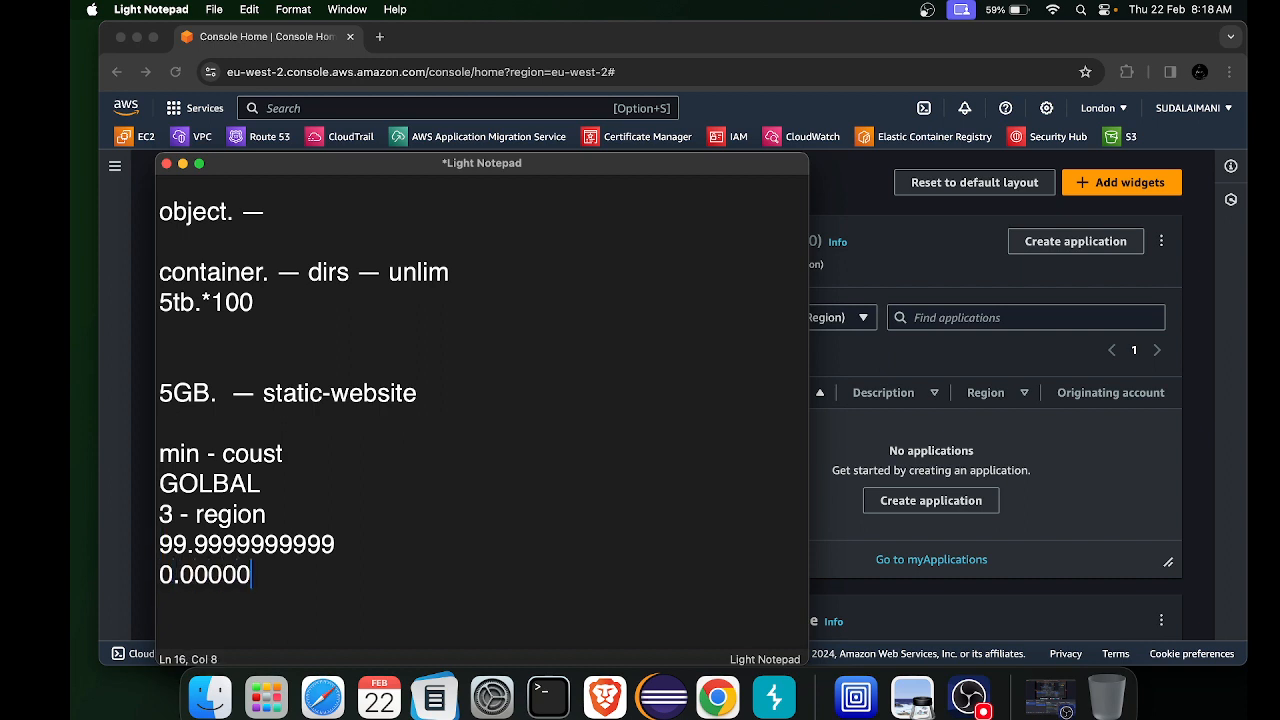
{"action": "type", "text": "0000001"}
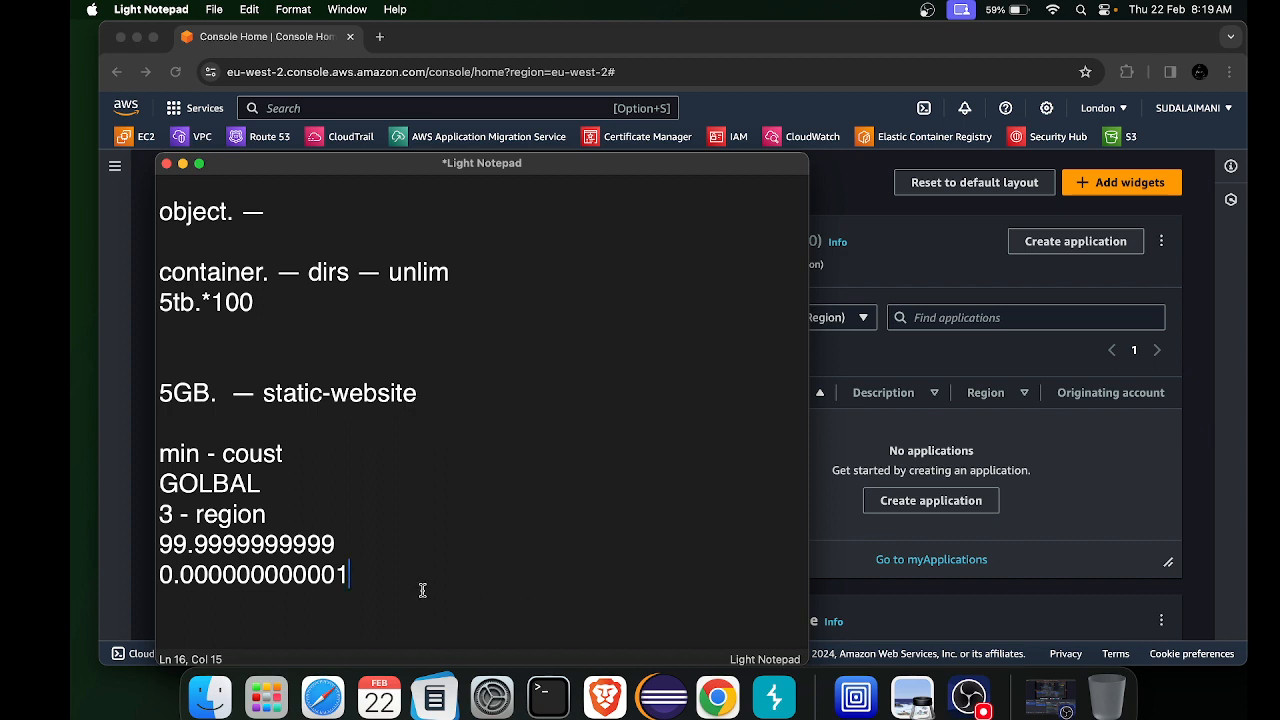
{"action": "left_click_drag", "start_coordinate": [406, 571], "coordinate": [172, 577]}
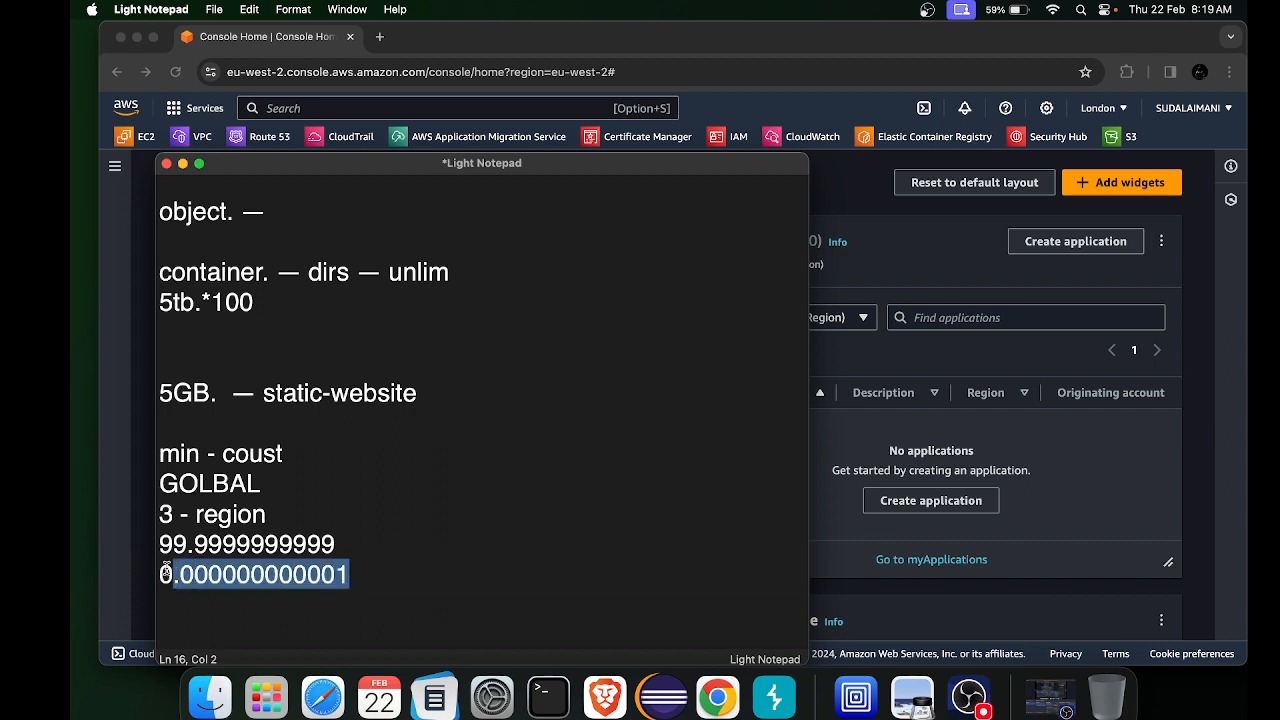
{"action": "left_click", "coordinate": [416, 584]}
{"action": "scroll", "coordinate": [416, 584], "scroll_direction": "down", "scroll_amount": 1}
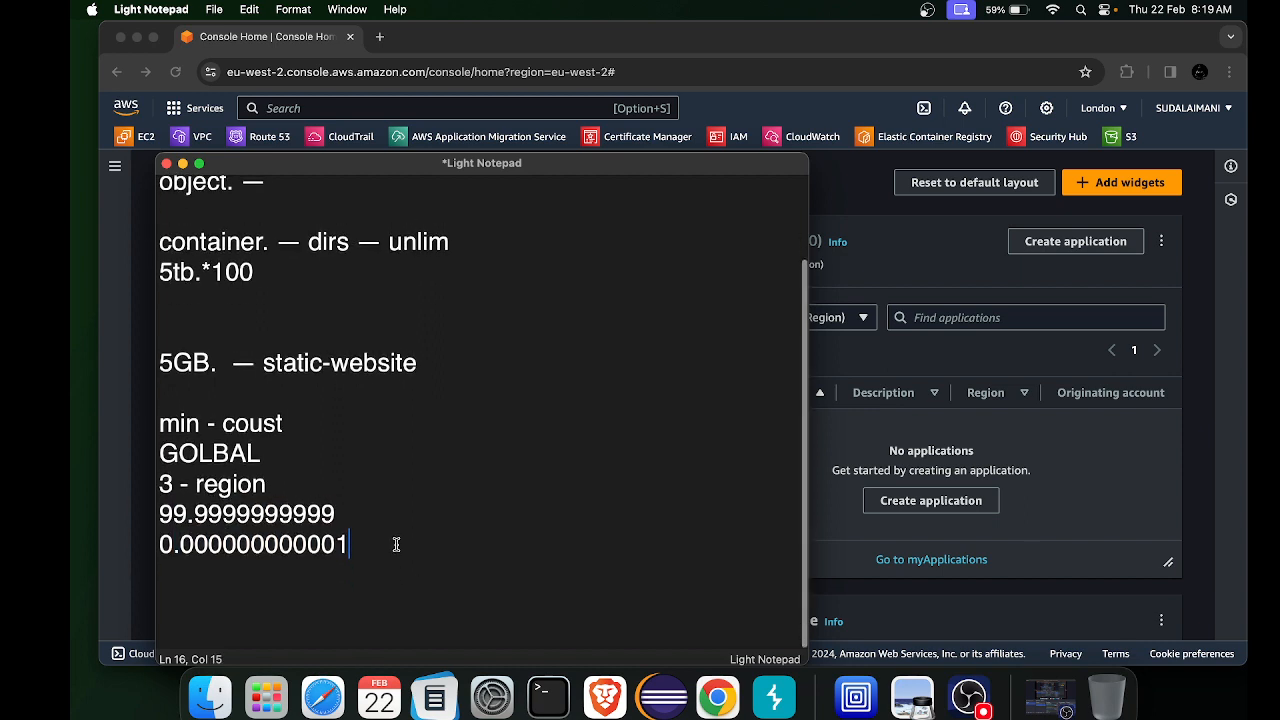
{"action": "left_click_drag", "start_coordinate": [381, 540], "coordinate": [151, 535]}
{"action": "left_click", "coordinate": [345, 544]}
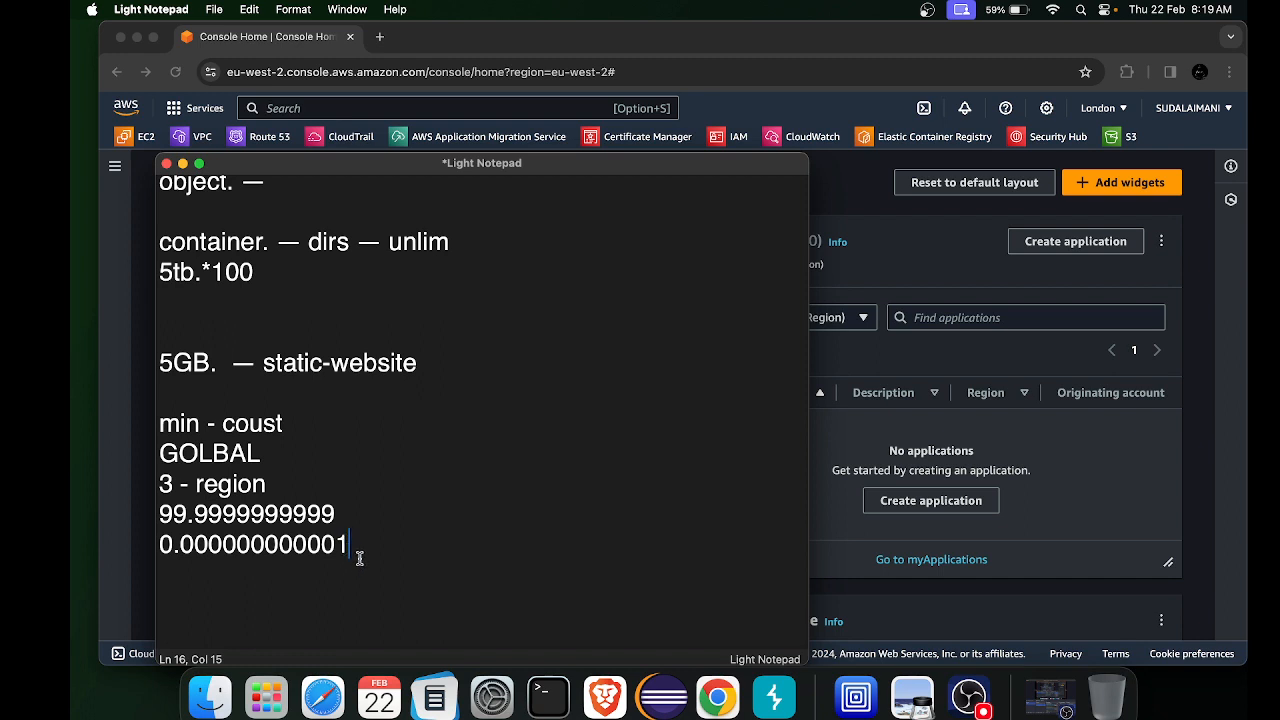
{"action": "left_click_drag", "start_coordinate": [360, 536], "coordinate": [165, 529]}
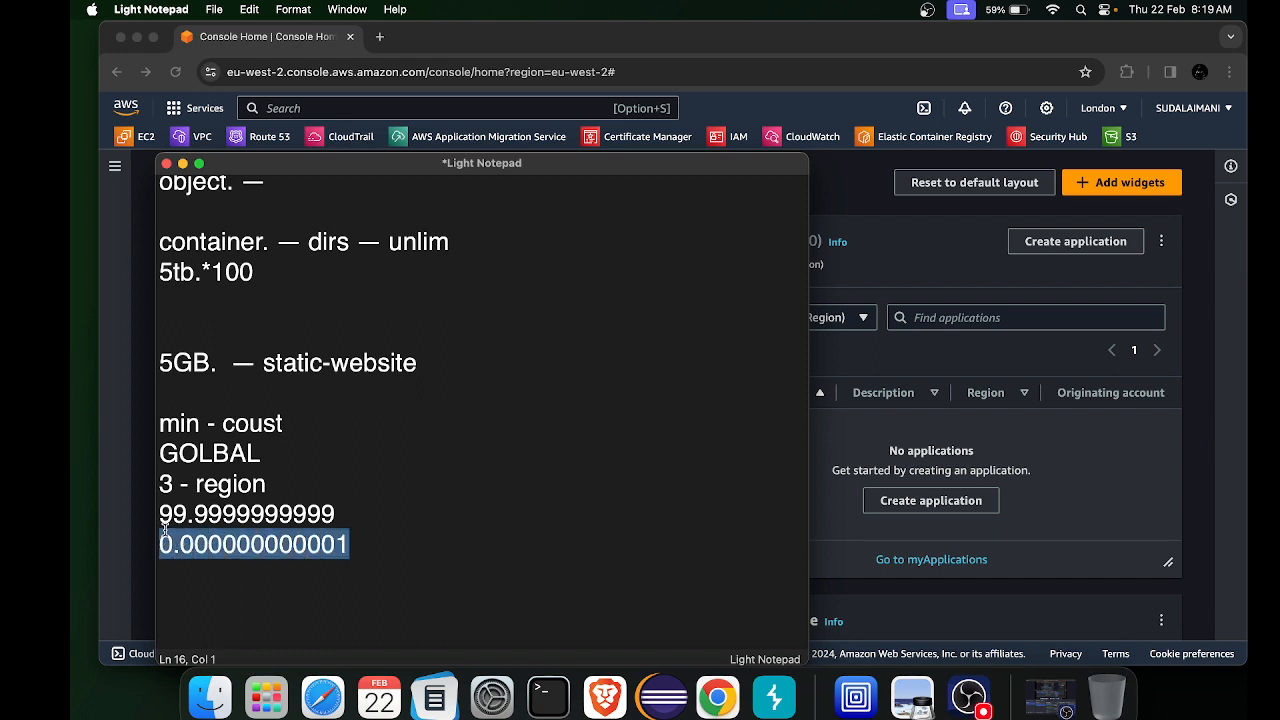
Add the line "aws. — s3" directly below "0.000000000001"
{"action": "left_click", "coordinate": [381, 546]}
{"action": "key", "text": "Return"}
{"action": "key", "text": "Return"}
{"action": "key", "text": "Return"}
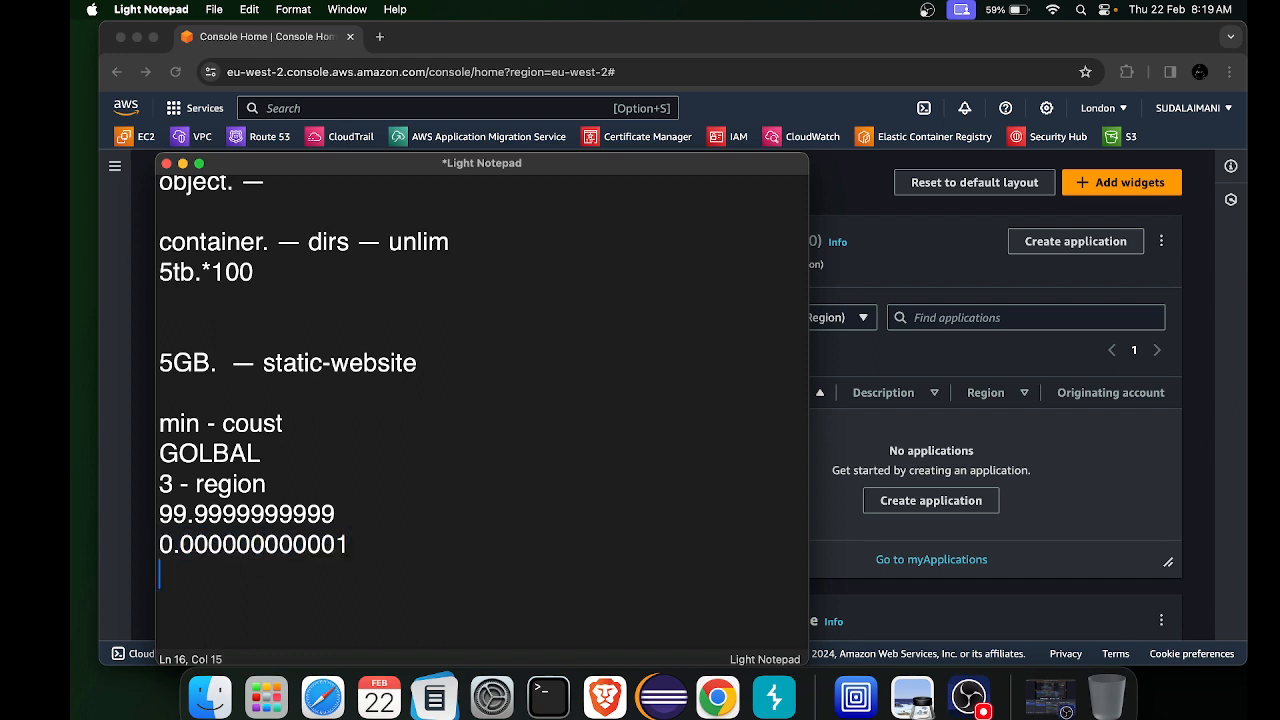
{"action": "key", "text": "BackSpace"}
{"action": "key", "text": "BackSpace"}
{"action": "type", "text": "aws."}
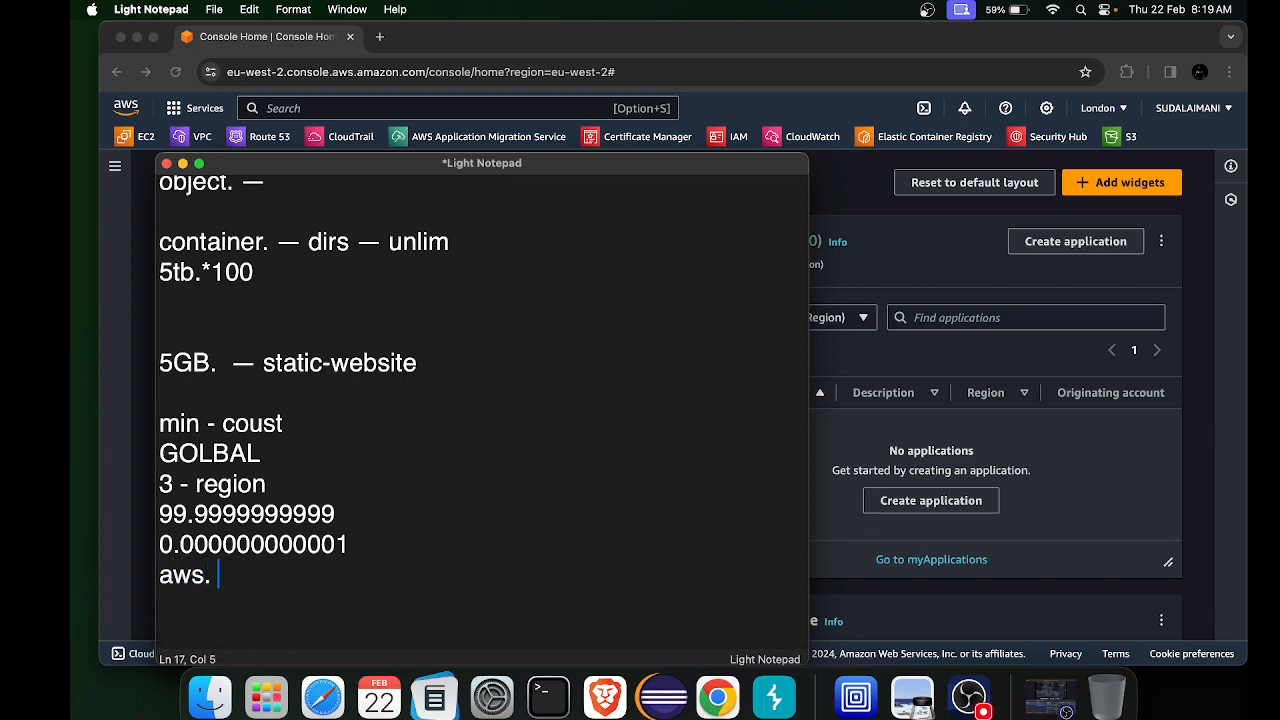
{"action": "type", "text": " — s3"}
{"action": "key", "text": "Return"}
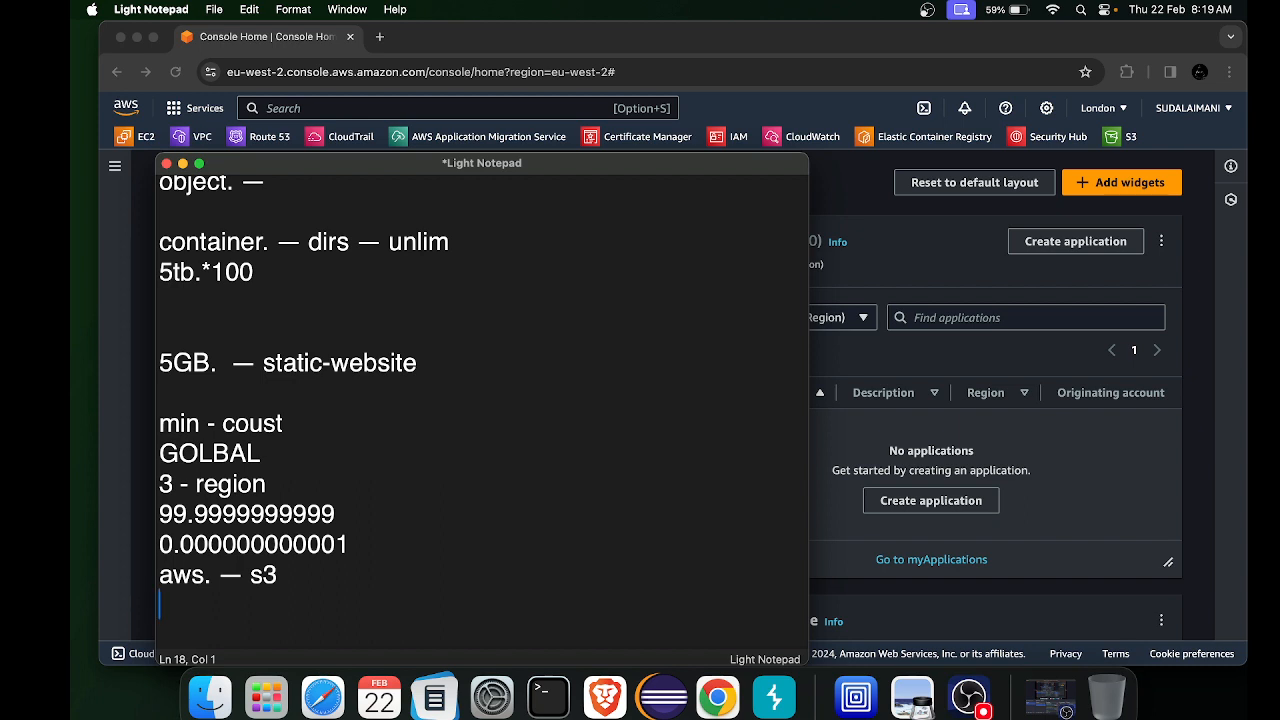
Add the lines ".exe" and "version-control" below the "aws. — s3" line
{"action": "type", "text": ".exe"}
{"action": "key", "text": "Return"}
{"action": "scroll", "coordinate": [480, 400], "scroll_direction": "down", "scroll_amount": 3}
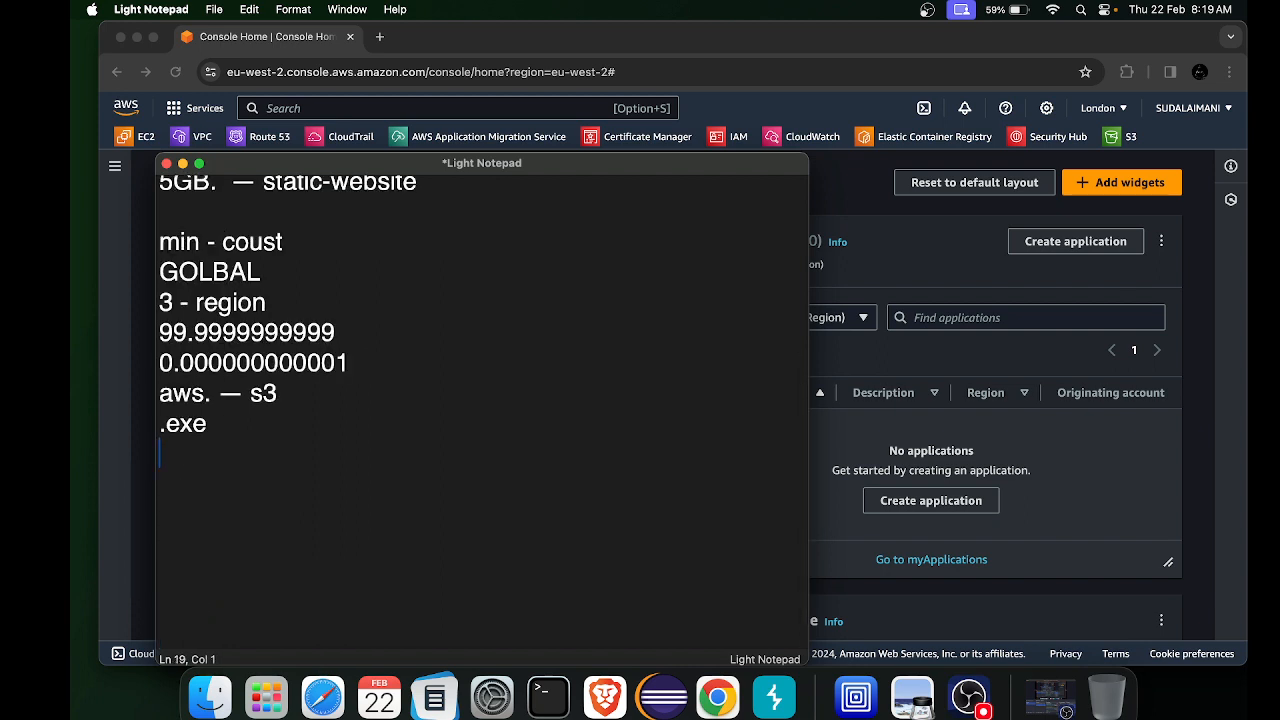
{"action": "type", "text": "version-cont"}
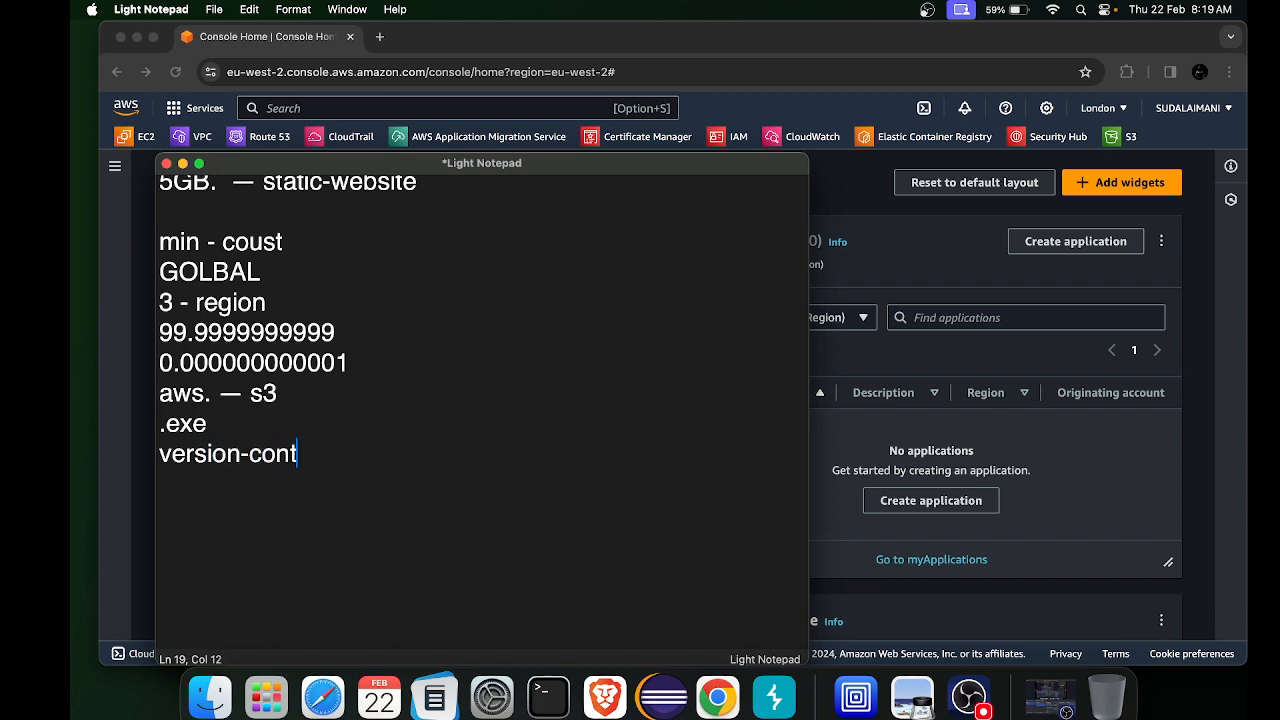
{"action": "type", "text": "rol"}
{"action": "key", "text": "Return"}
Write "daily-base" below "version-control" and "30" after a blank line, and return to the start of the notes
{"action": "left_click", "coordinate": [398, 446]}
{"action": "key", "text": "Return"}
{"action": "type", "text": "dail"}
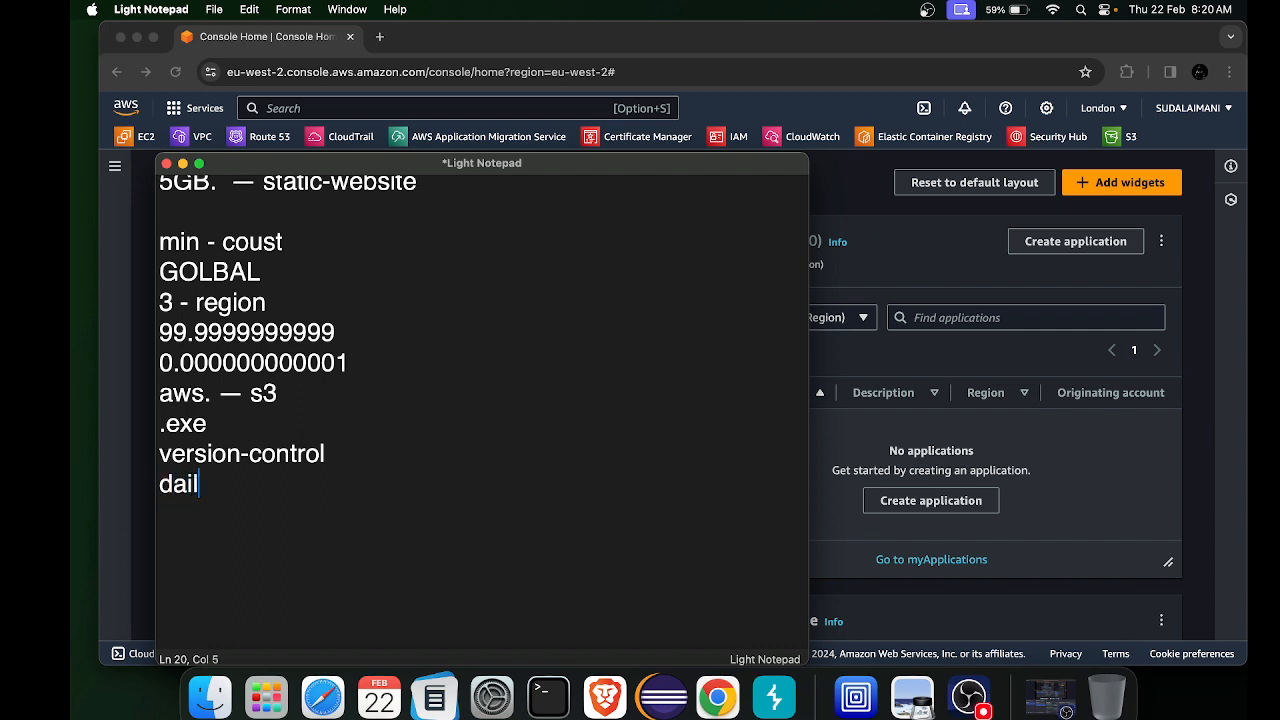
{"action": "type", "text": "y-base"}
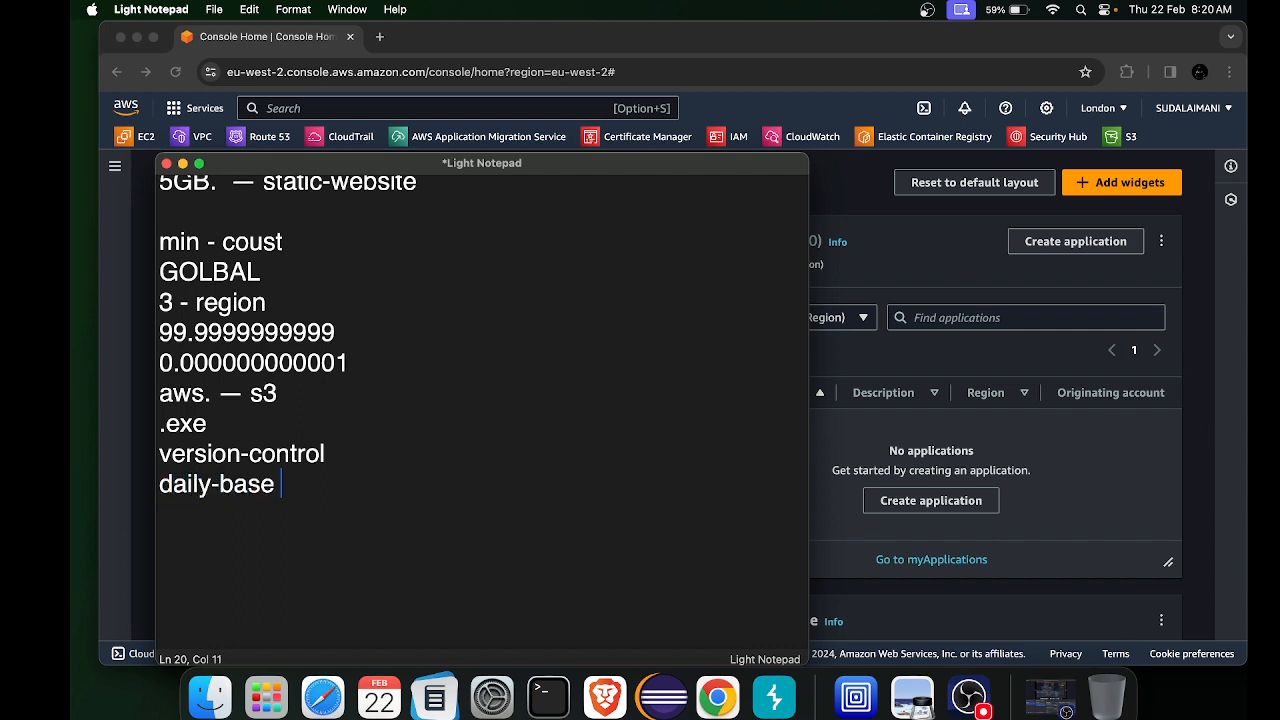
{"action": "key", "text": "Return"}
{"action": "key", "text": "Return"}
{"action": "type", "text": "30"}
{"action": "scroll", "coordinate": [240, 627], "scroll_direction": "up", "scroll_amount": 5}
{"action": "scroll", "coordinate": [240, 627], "scroll_direction": "up", "scroll_amount": 1}
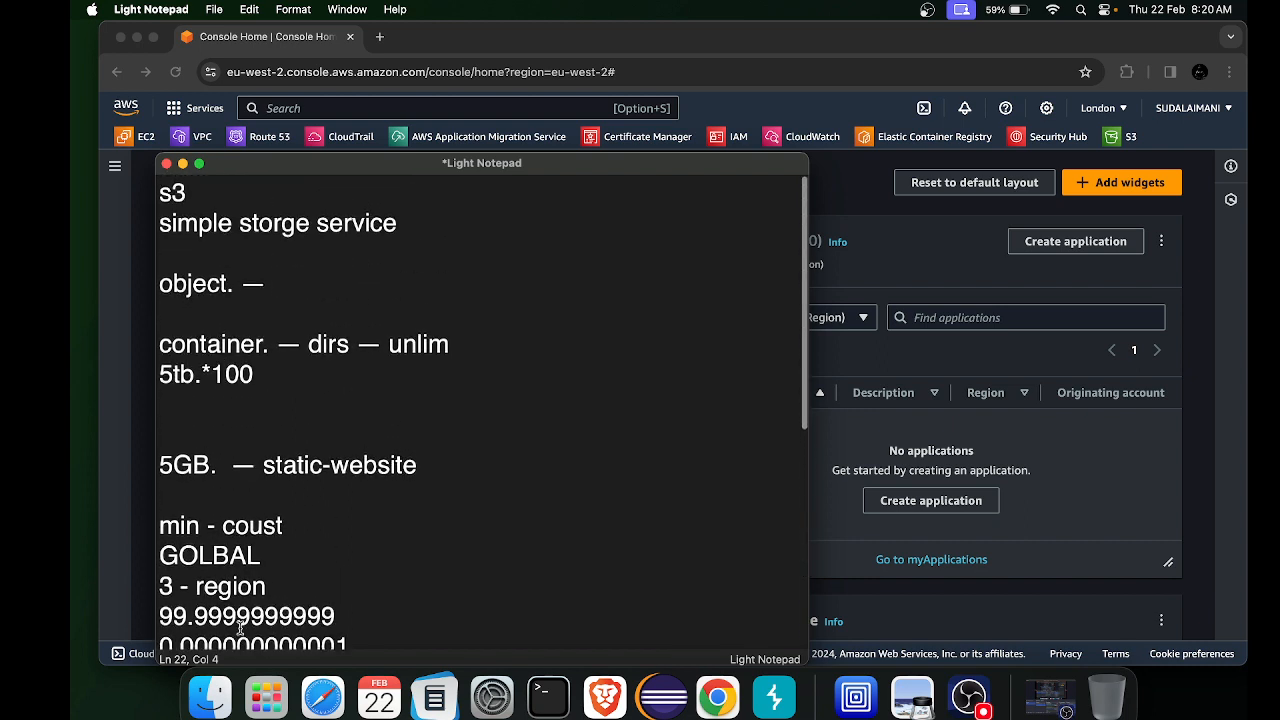
Add the line "easy to use" directly below the "s3" heading of the notes
{"action": "scroll", "coordinate": [240, 626], "scroll_direction": "down", "scroll_amount": 6}
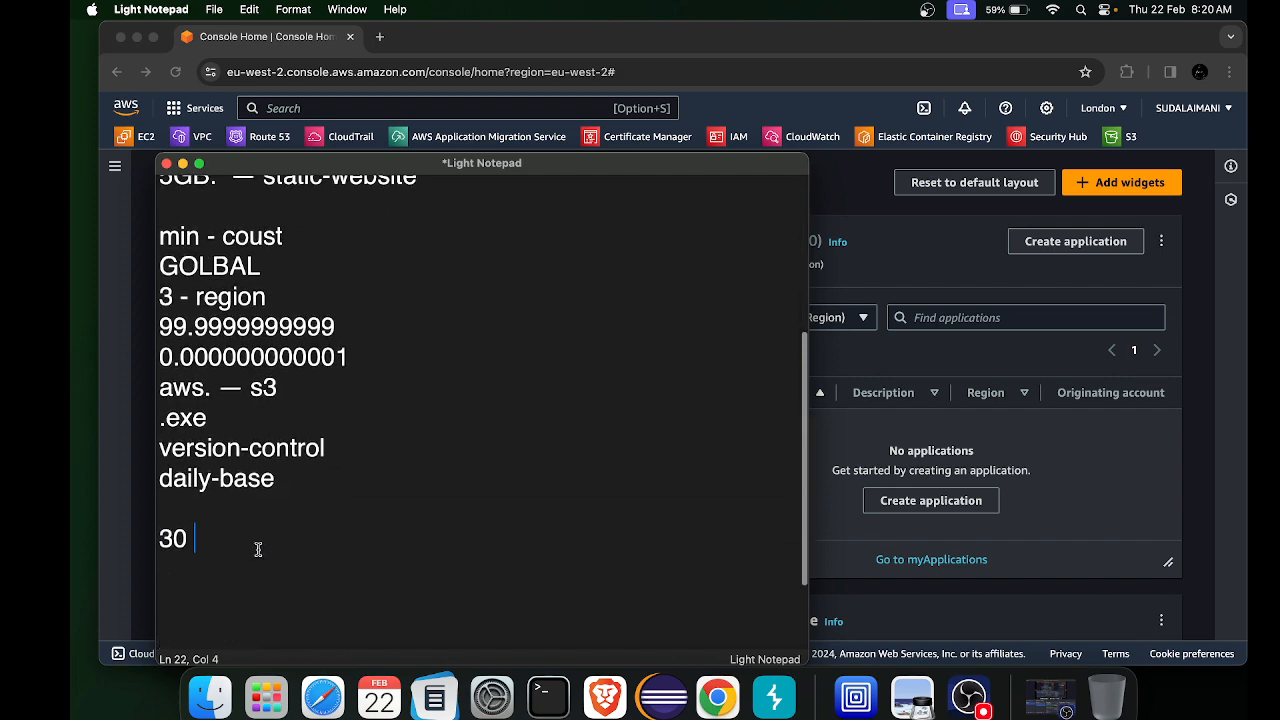
{"action": "scroll", "coordinate": [336, 517], "scroll_direction": "up", "scroll_amount": 8}
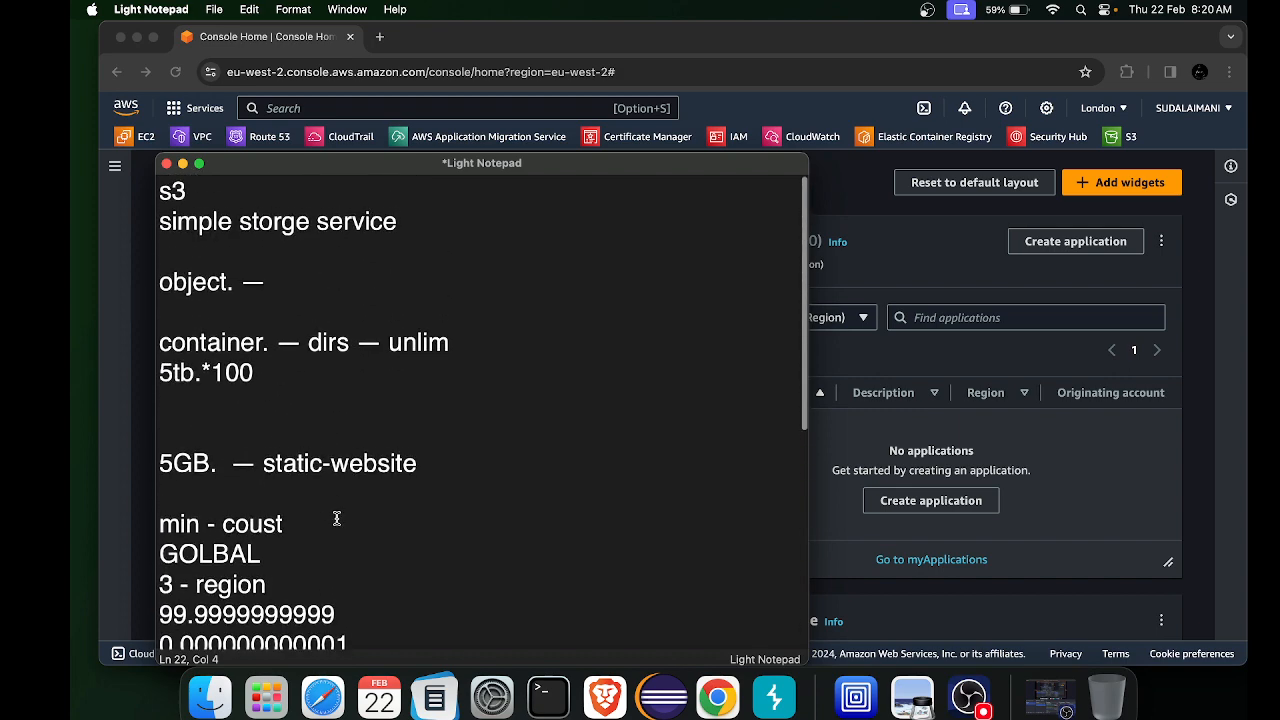
{"action": "left_click_drag", "start_coordinate": [200, 191], "coordinate": [140, 192]}
{"action": "left_click", "coordinate": [229, 186]}
{"action": "key", "text": "Return"}
{"action": "type", "text": "eas"}
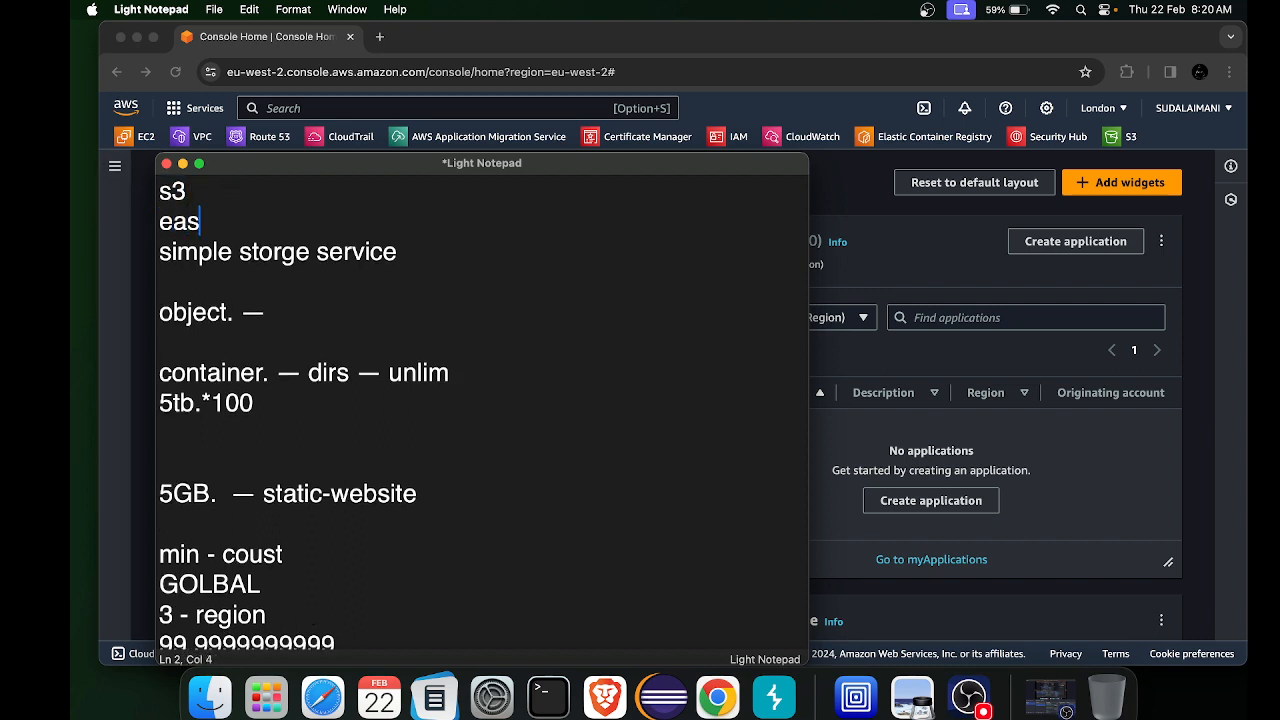
{"action": "type", "text": "y to use"}
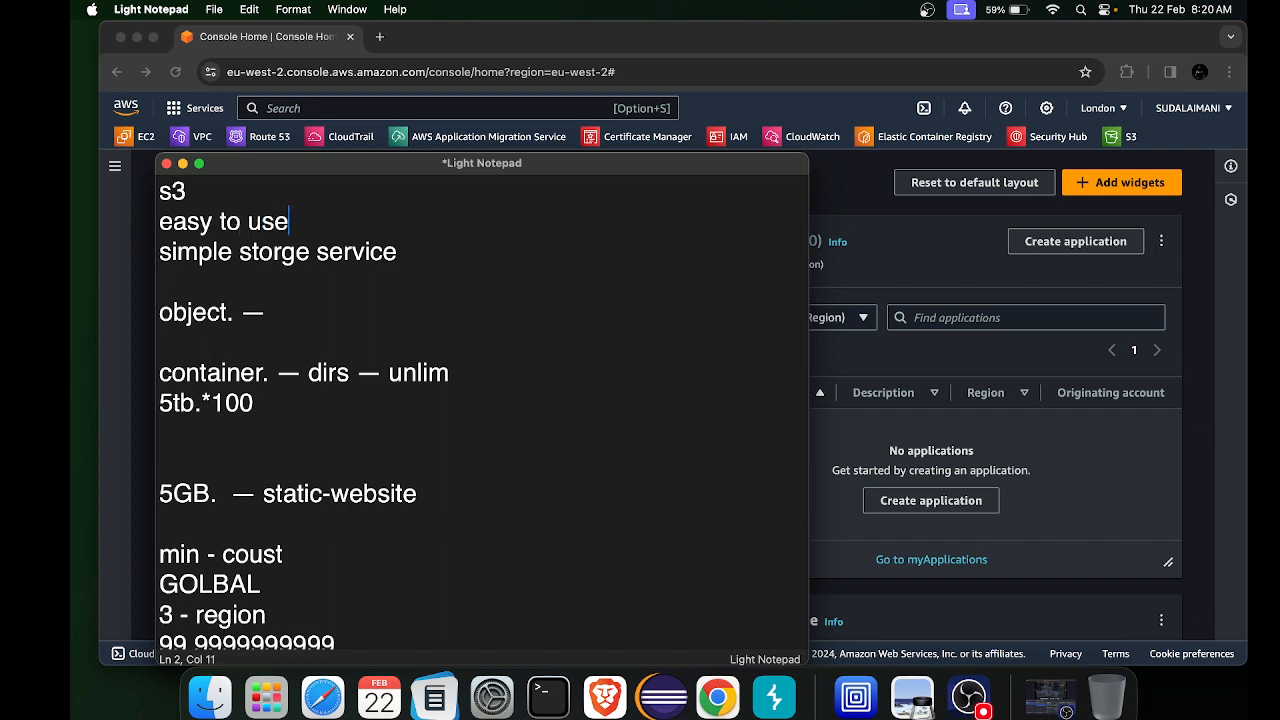
Highlight the notes from "3 - region" through "30" for review, clear the highlight and return to the start
{"action": "scroll", "coordinate": [233, 553], "scroll_direction": "down", "scroll_amount": 7}
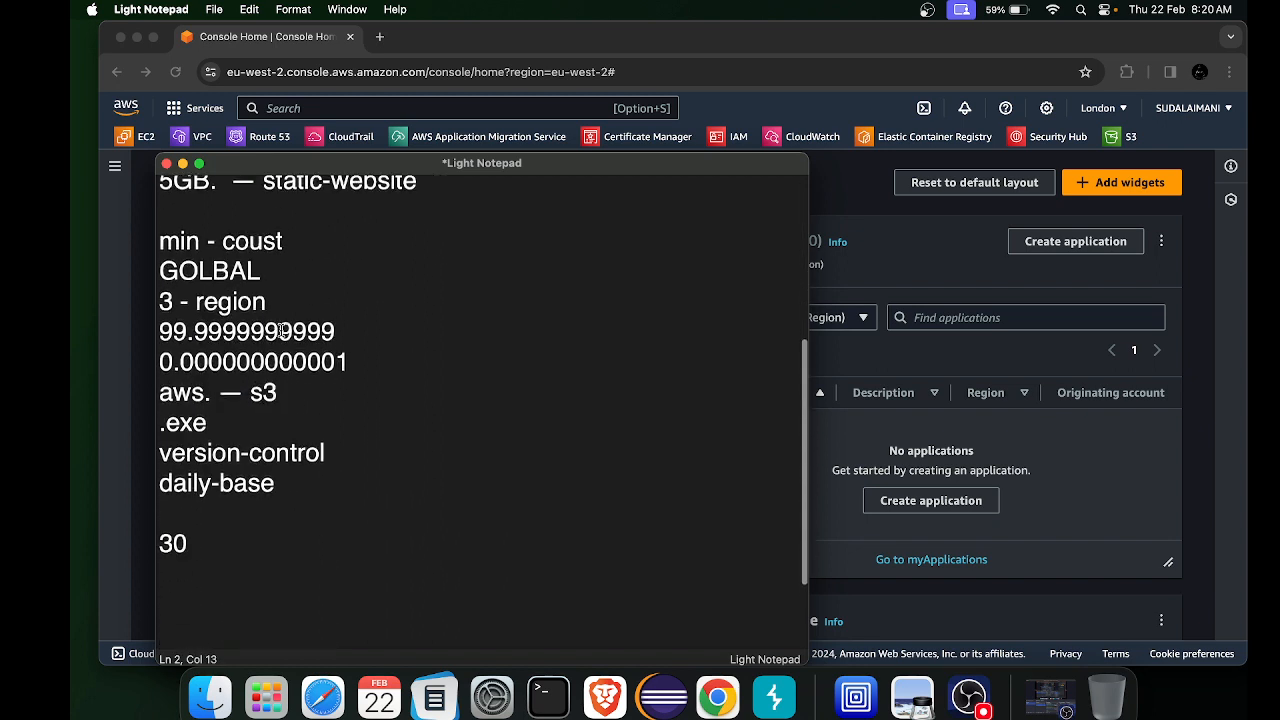
{"action": "left_click_drag", "start_coordinate": [223, 512], "coordinate": [161, 268]}
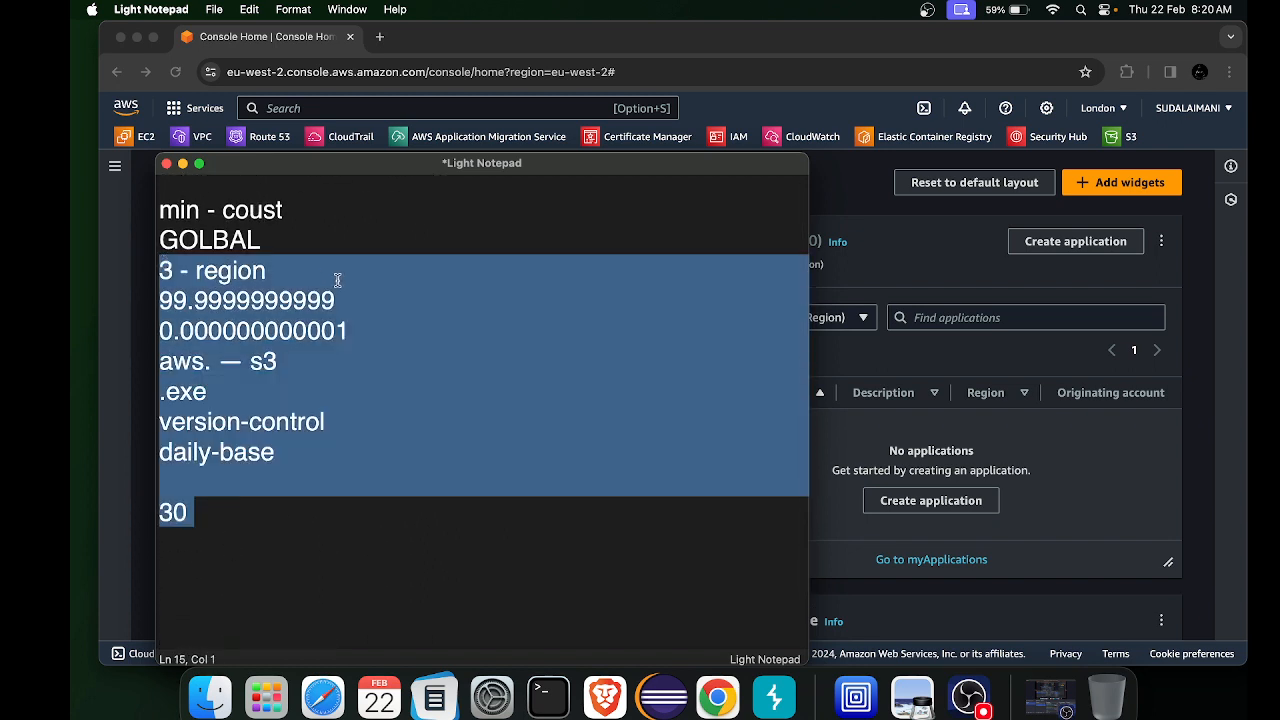
{"action": "left_click", "coordinate": [337, 280]}
{"action": "scroll", "coordinate": [337, 281], "scroll_direction": "up", "scroll_amount": 7}
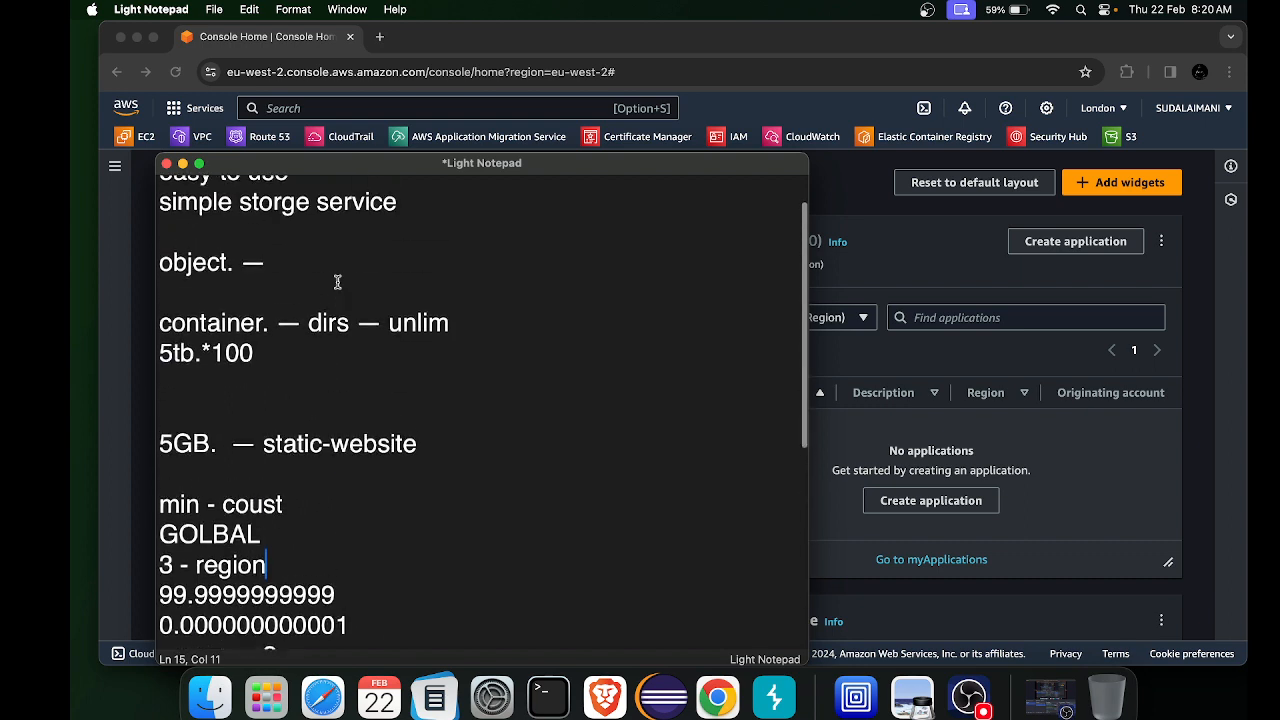
{"action": "left_click", "coordinate": [622, 413]}
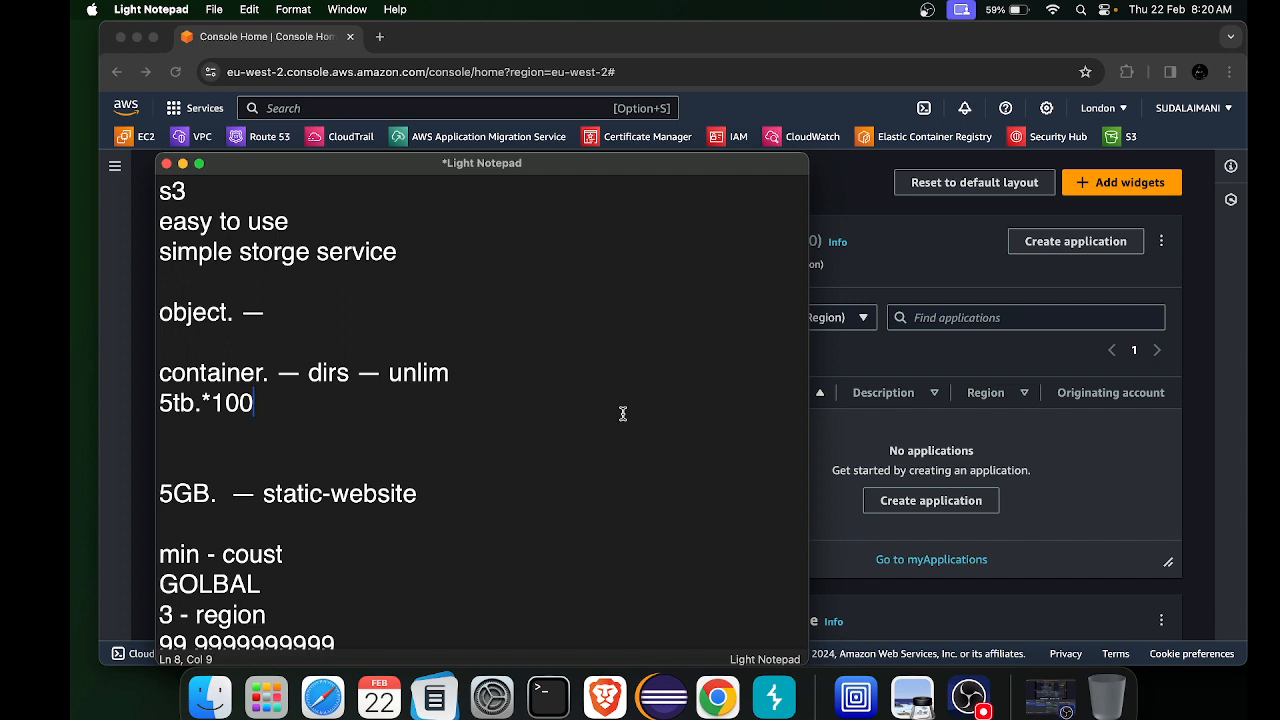
Switch to the AWS console in Chrome, search for "s3" and open the S3 service
{"action": "left_click", "coordinate": [917, 257]}
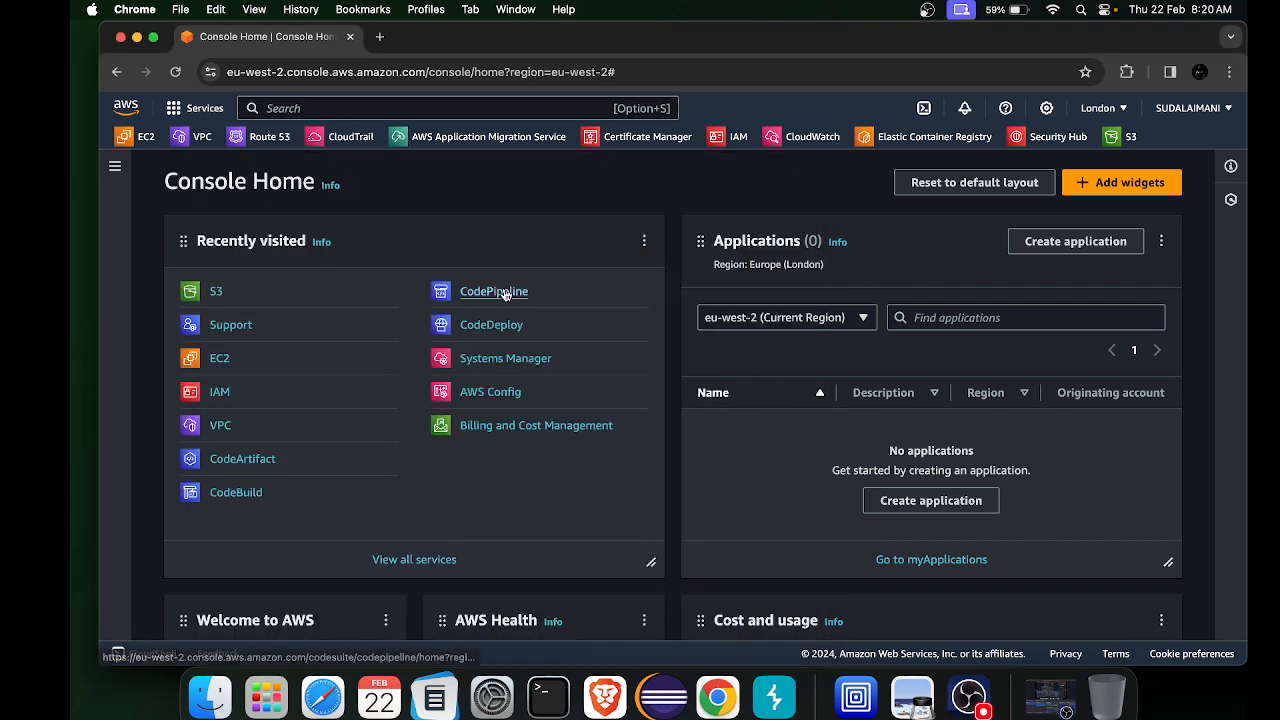
{"action": "left_click", "coordinate": [281, 108]}
{"action": "type", "text": "s3"}
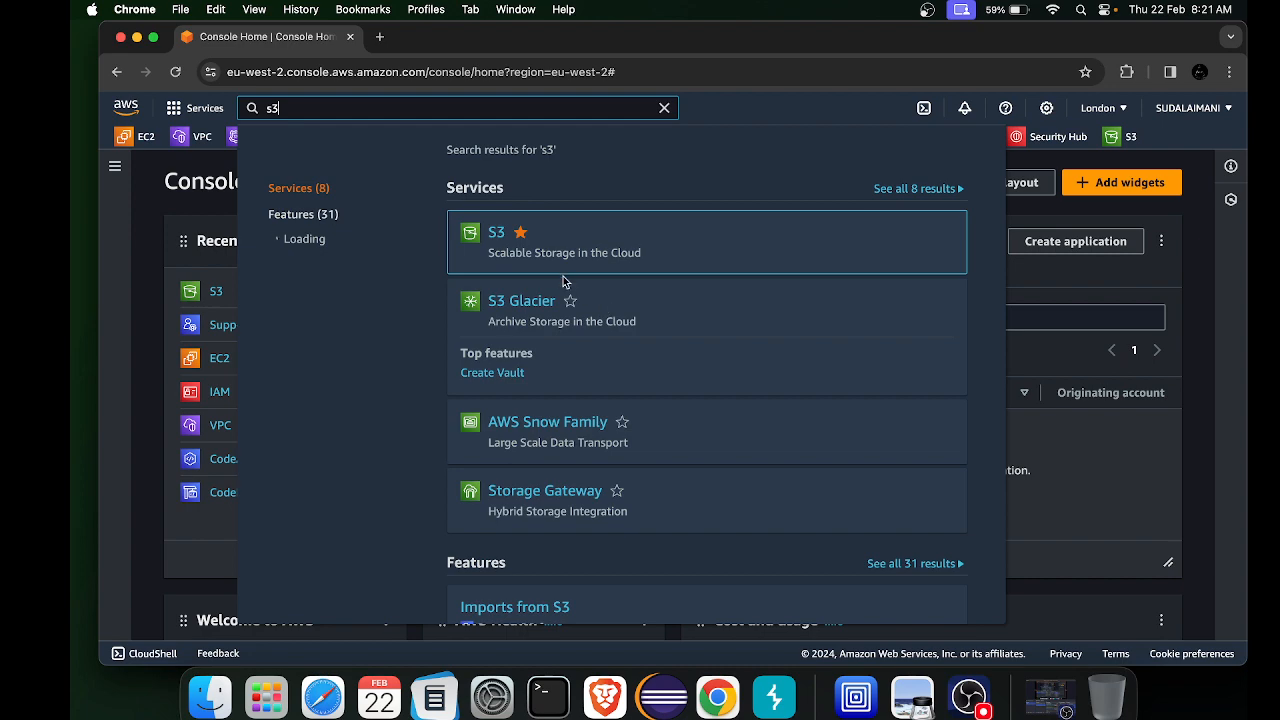
{"action": "left_click", "coordinate": [495, 233]}
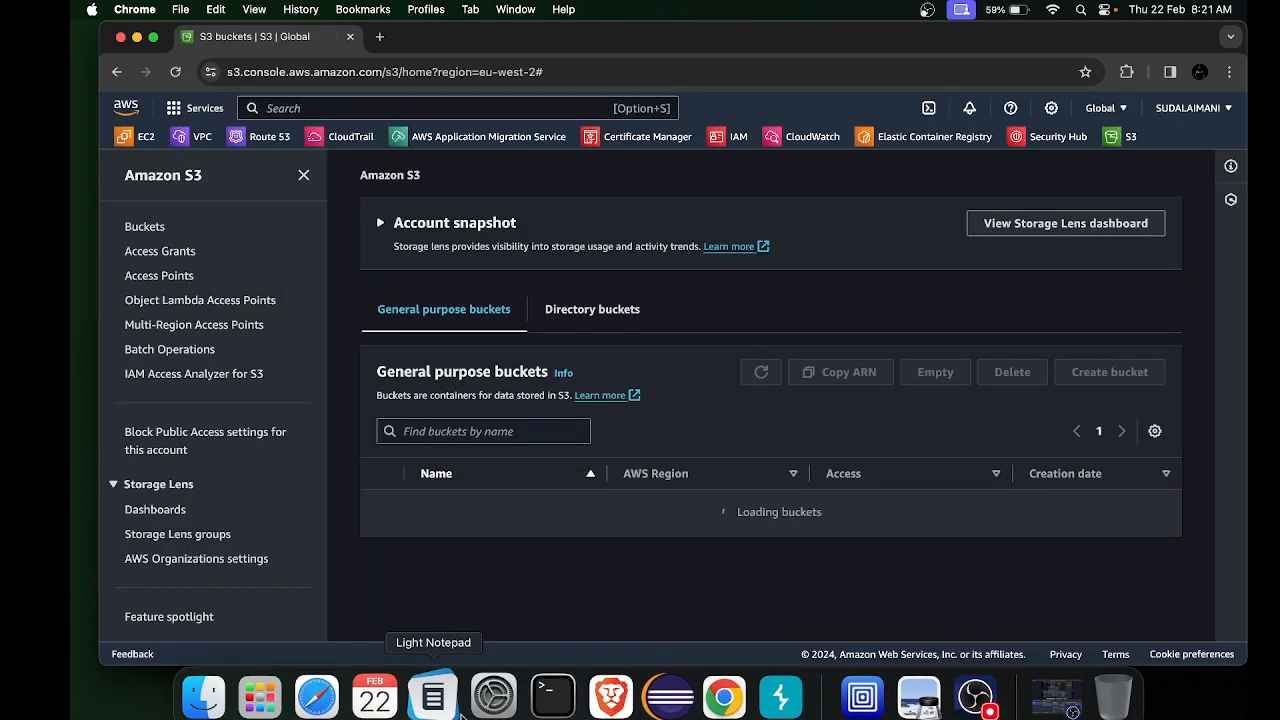
Switch to Light Notepad and write "unqie. — golbal" below "30" after a blank line
{"action": "left_click", "coordinate": [433, 697]}
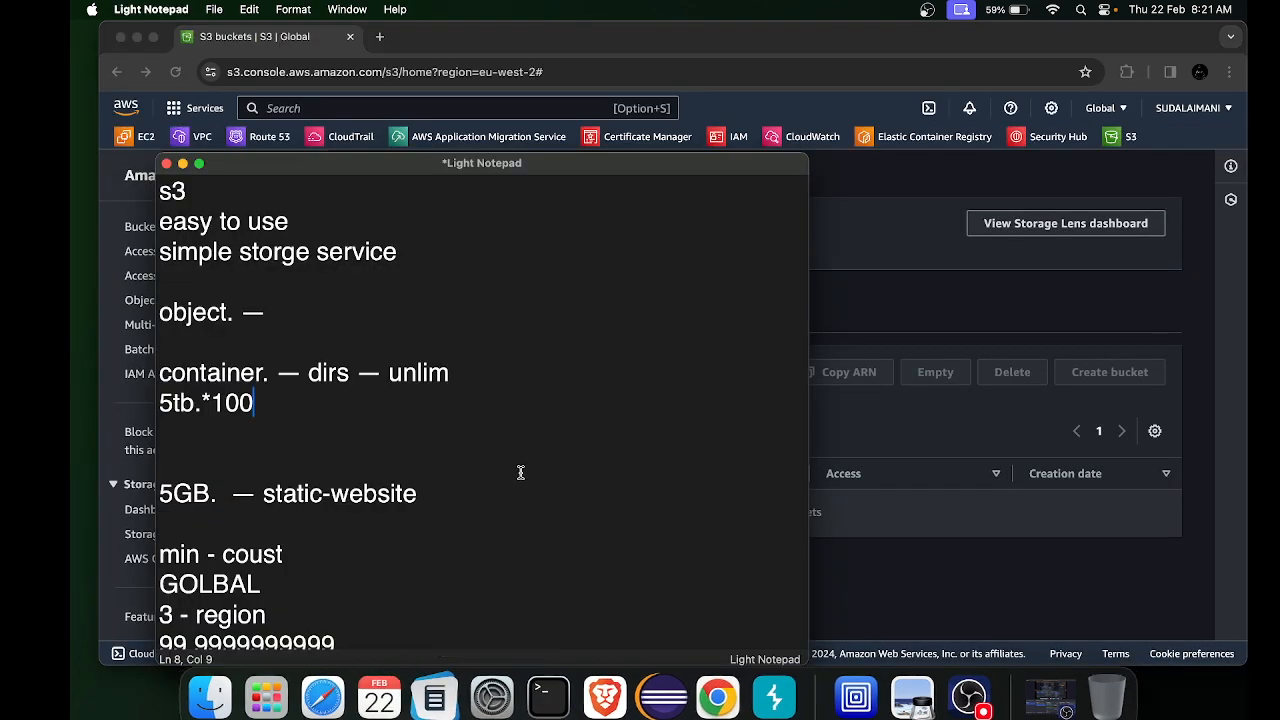
{"action": "scroll", "coordinate": [386, 471], "scroll_direction": "down", "scroll_amount": 8}
{"action": "left_click", "coordinate": [376, 475]}
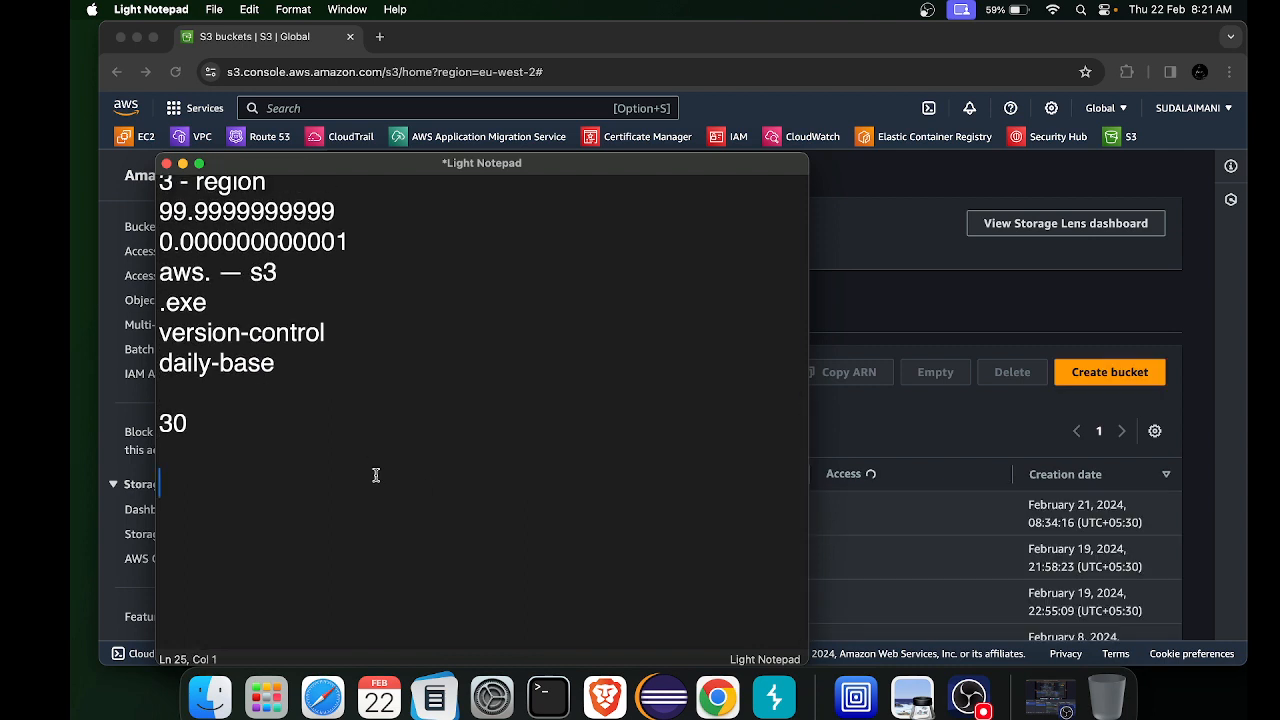
{"action": "type", "text": "unqi"}
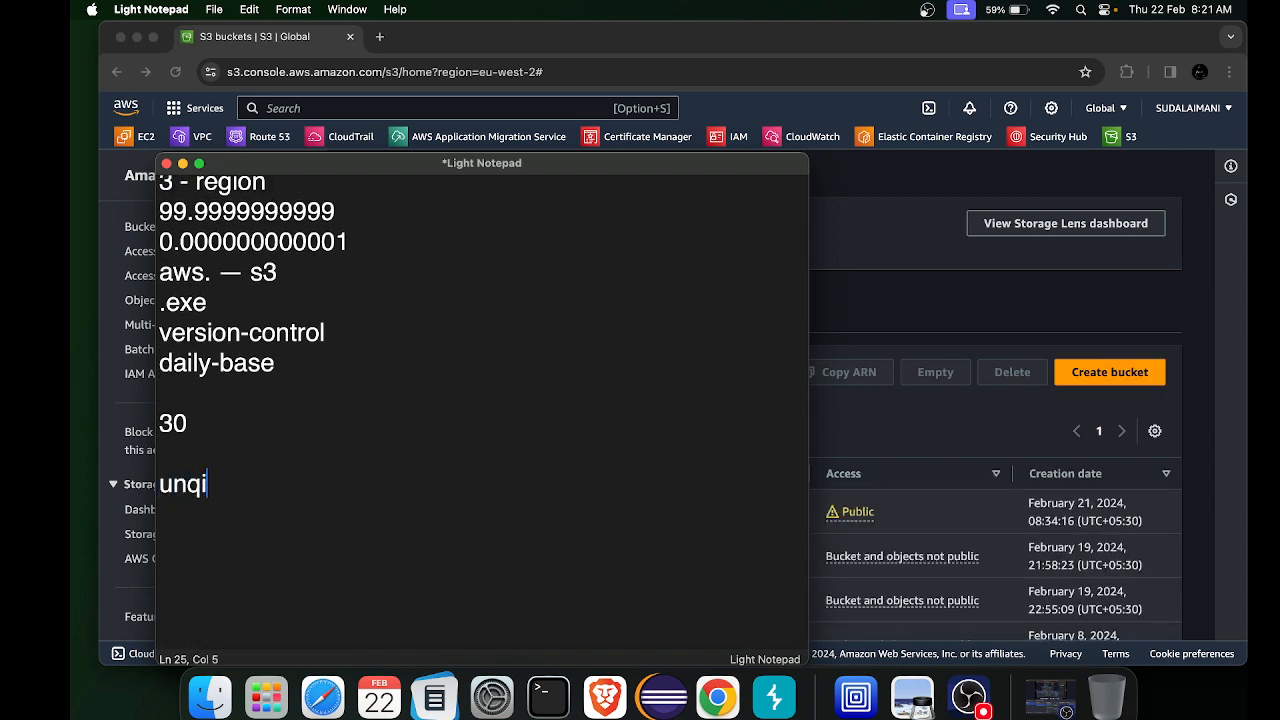
{"action": "type", "text": "e. — golbal"}
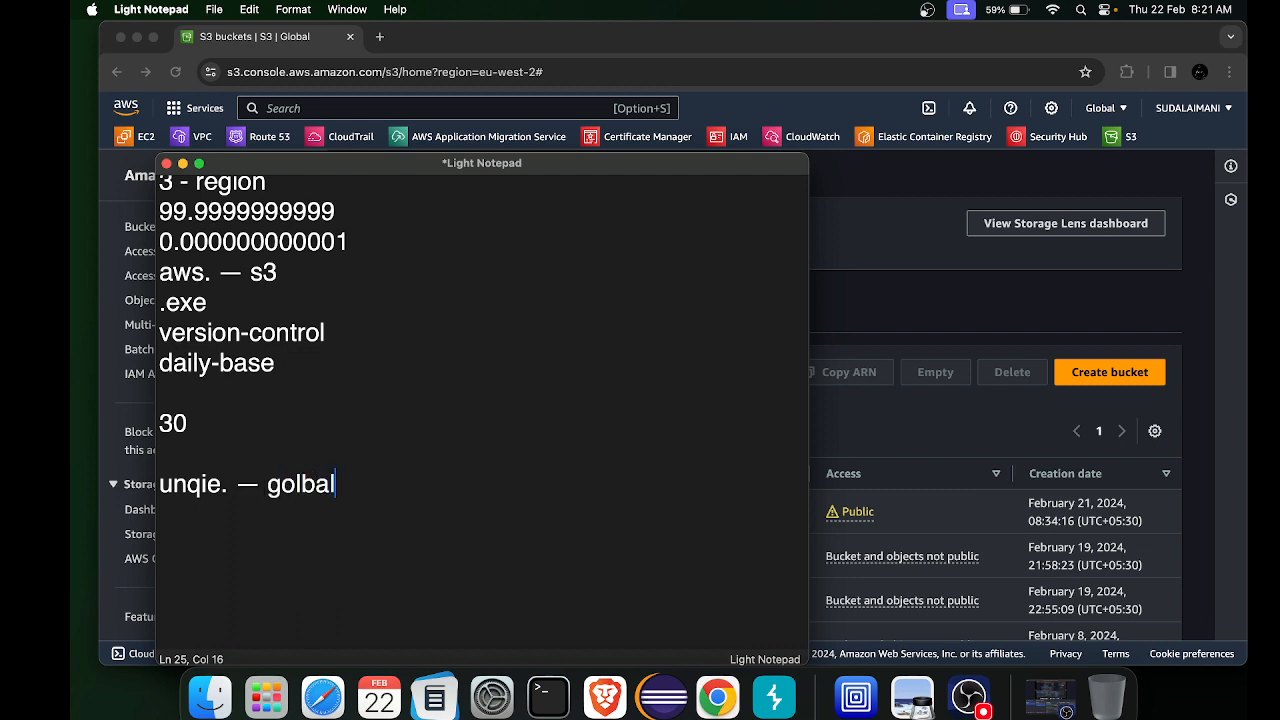
Correct "golbal" to "global" in the last line and place the cursor below it
{"action": "key", "text": "Left"}
{"action": "key", "text": "Left"}
{"action": "key", "text": "Left"}
{"action": "key", "text": "Left"}
{"action": "key", "text": "BackSpace"}
{"action": "key", "text": "Right"}
{"action": "type", "text": "o"}
{"action": "left_click_drag", "start_coordinate": [431, 477], "coordinate": [184, 478]}
{"action": "left_click", "coordinate": [421, 516]}
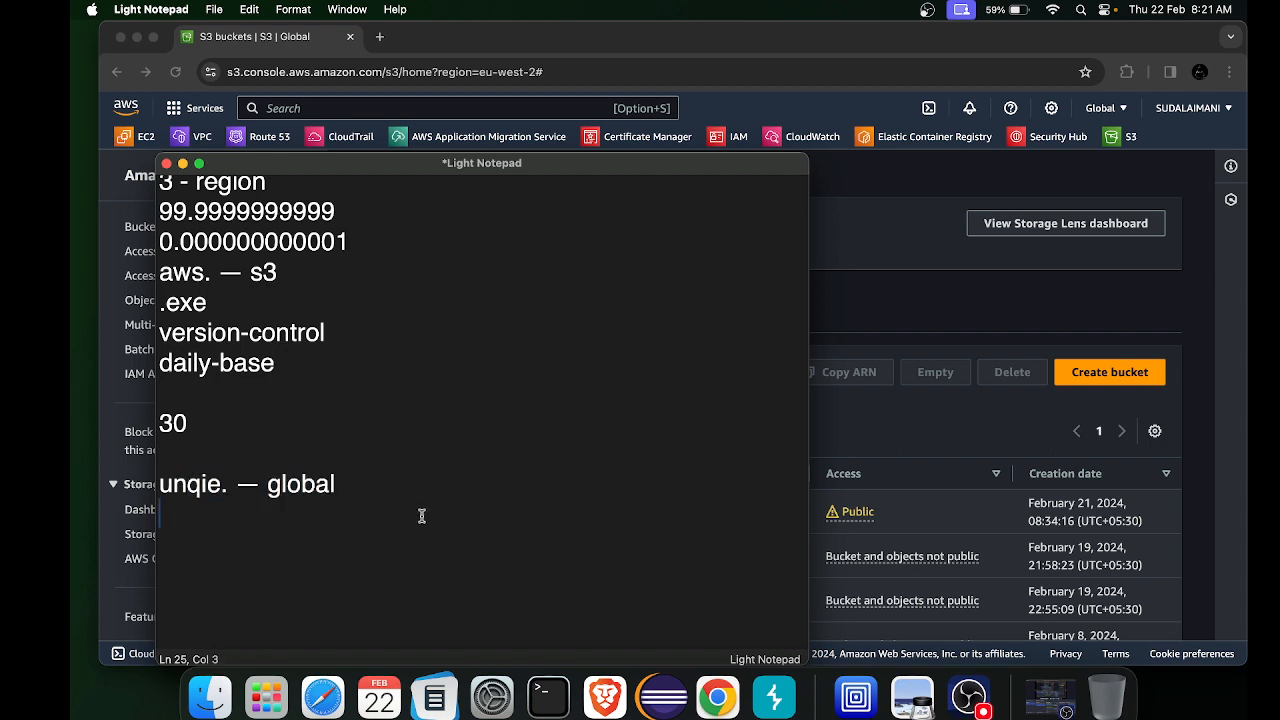
Switch to Chrome, look through the S3 bucket list and open the bucket creation form, keeping the Europe (London) eu-west-2 region
{"action": "left_click", "coordinate": [913, 248]}
{"action": "scroll", "coordinate": [598, 330], "scroll_direction": "down", "scroll_amount": 5}
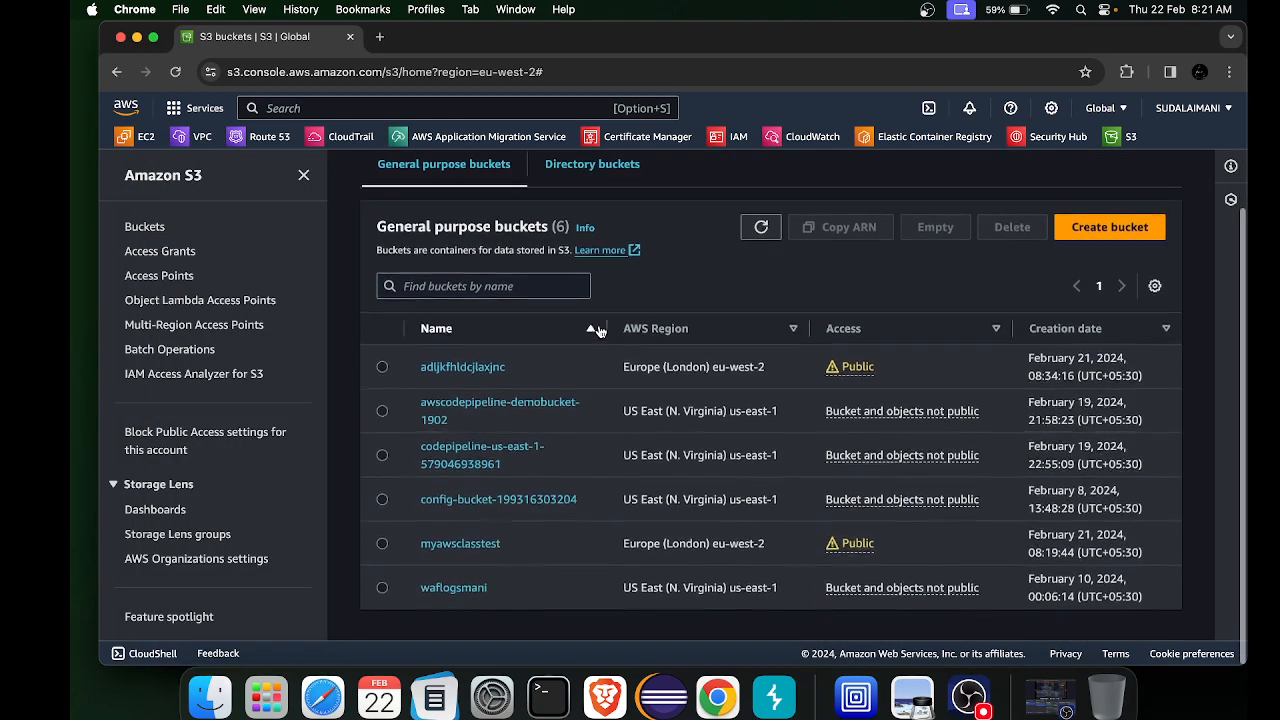
{"action": "scroll", "coordinate": [730, 494], "scroll_direction": "up", "scroll_amount": 3}
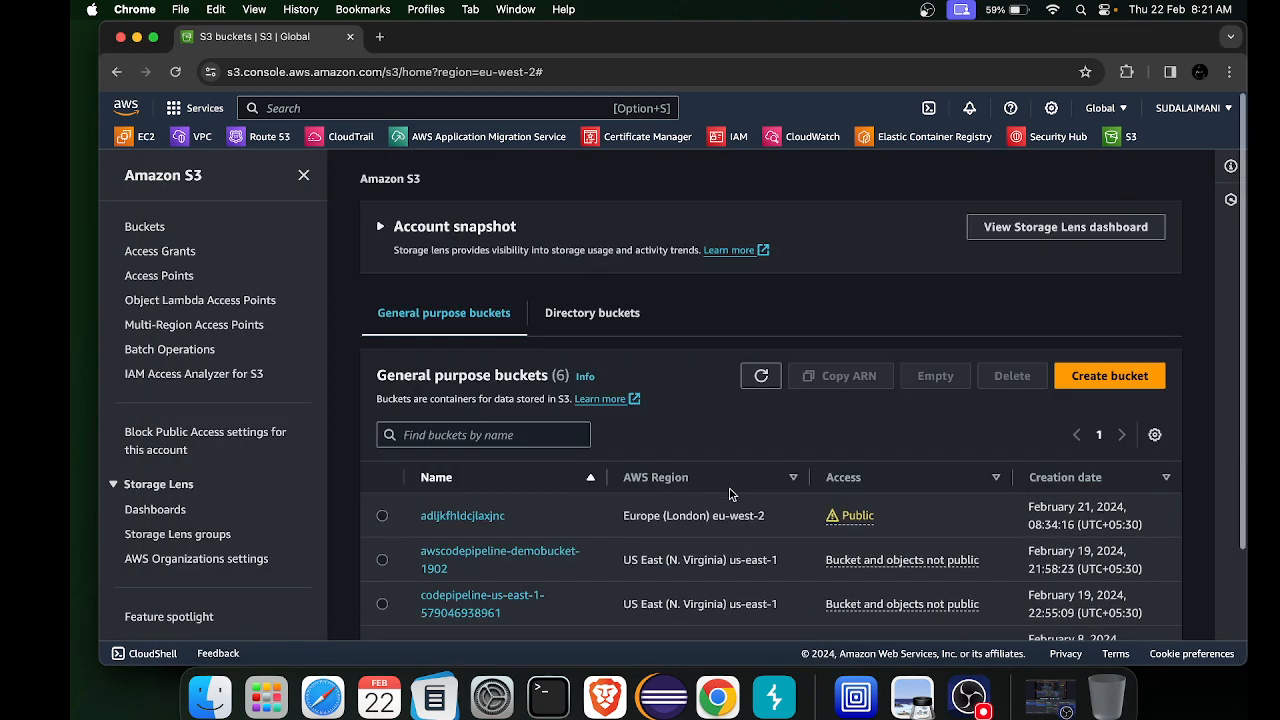
{"action": "scroll", "coordinate": [852, 495], "scroll_direction": "down", "scroll_amount": 3}
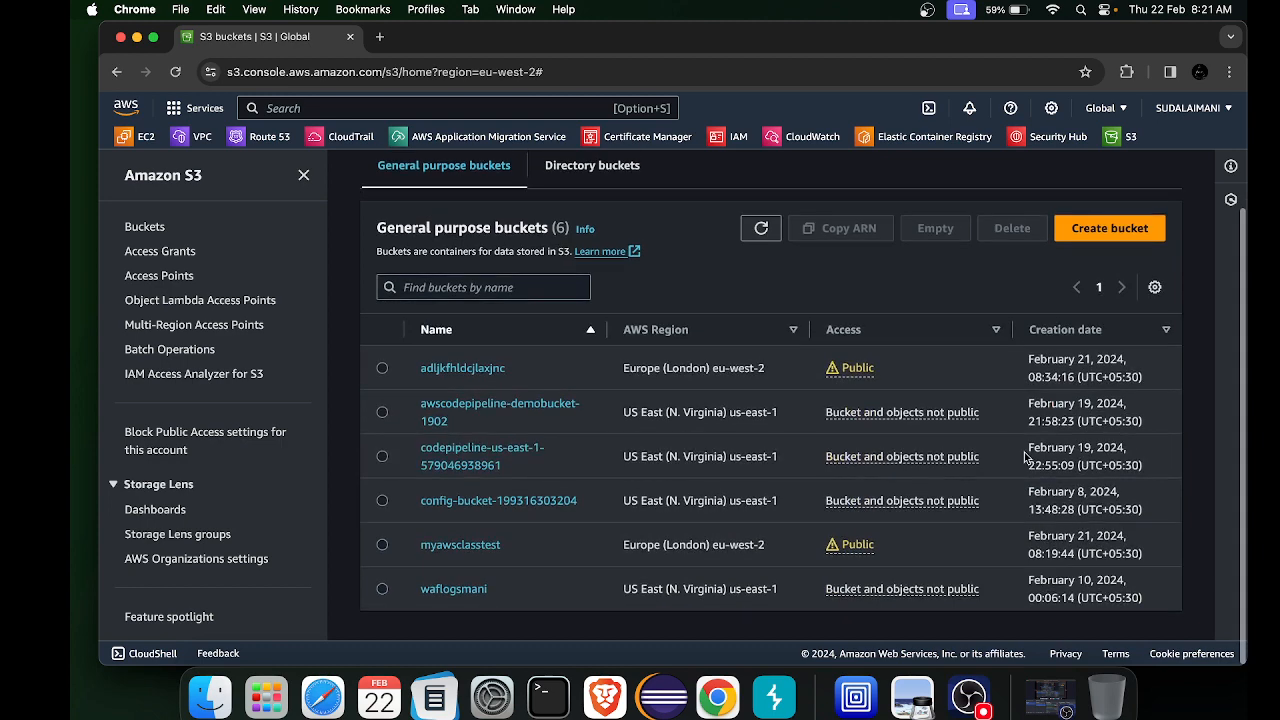
{"action": "scroll", "coordinate": [995, 337], "scroll_direction": "up", "scroll_amount": 3}
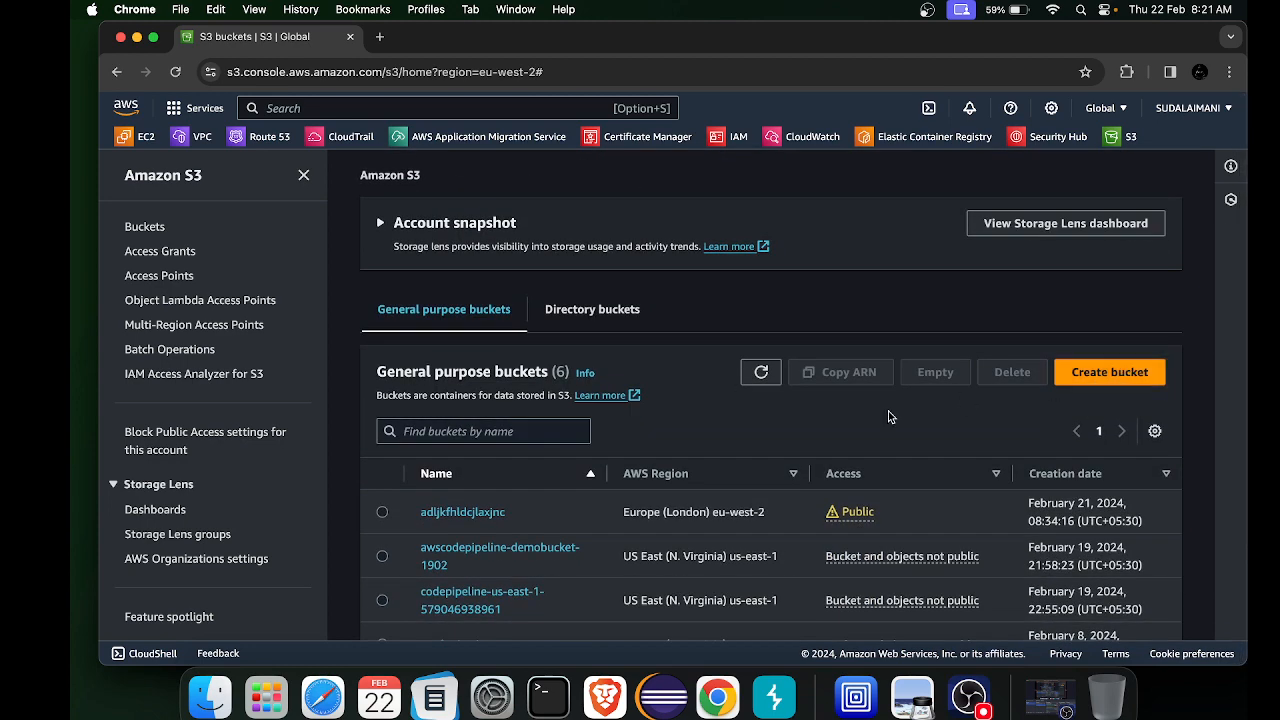
{"action": "left_click", "coordinate": [1087, 369]}
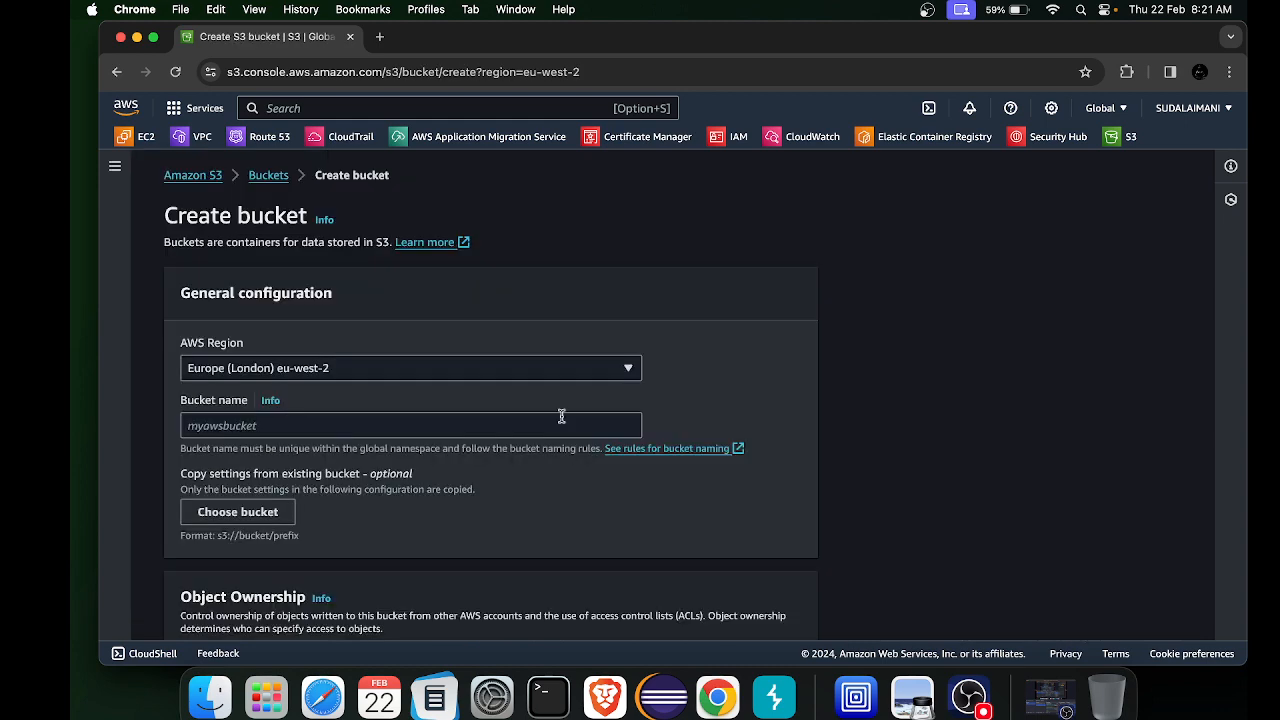
{"action": "left_click", "coordinate": [346, 367]}
{"action": "left_click", "coordinate": [346, 367]}
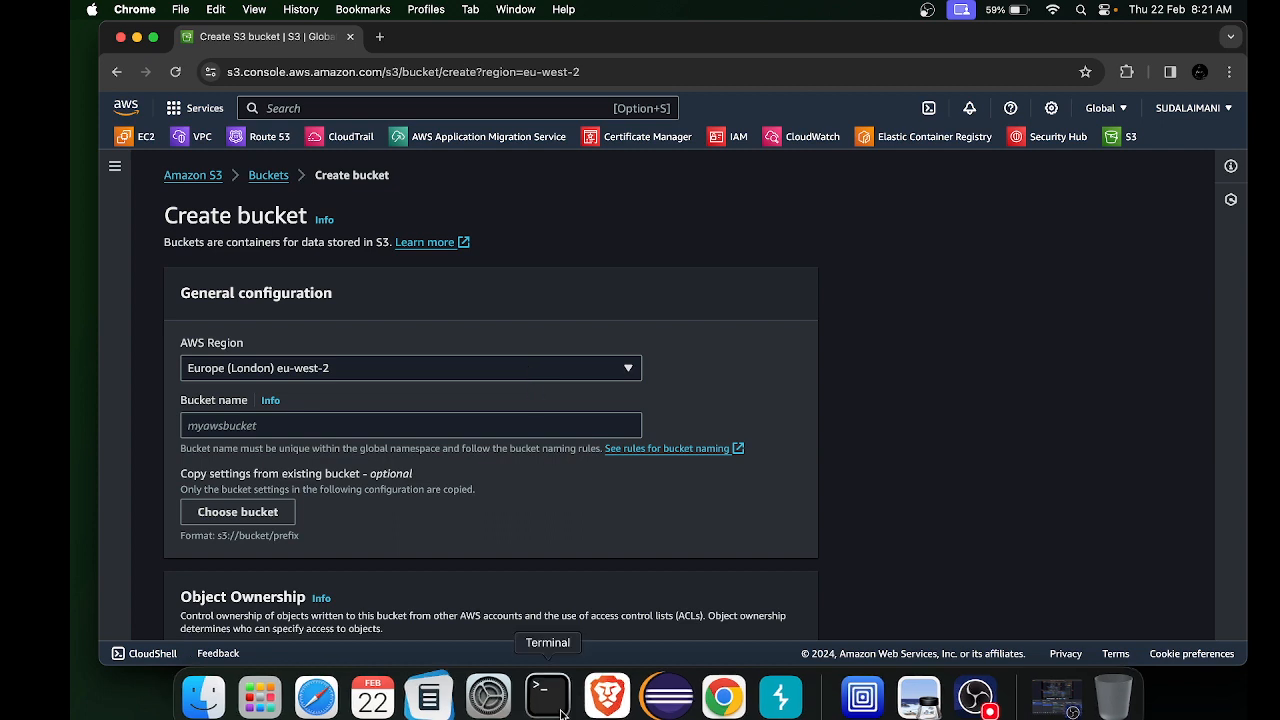
Switch to Light Notepad and write "image. —" below "unqie. — global" after a blank line
{"action": "left_click", "coordinate": [435, 697]}
{"action": "key", "text": "Return"}
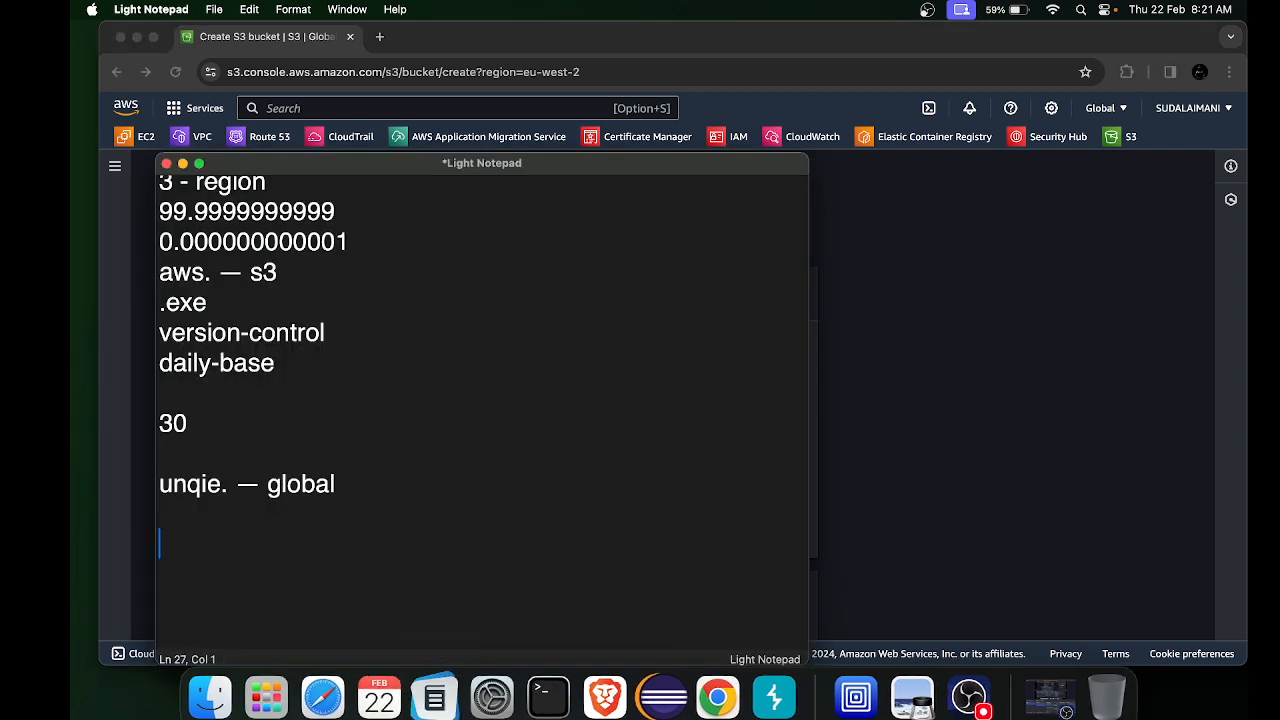
{"action": "type", "text": "image"}
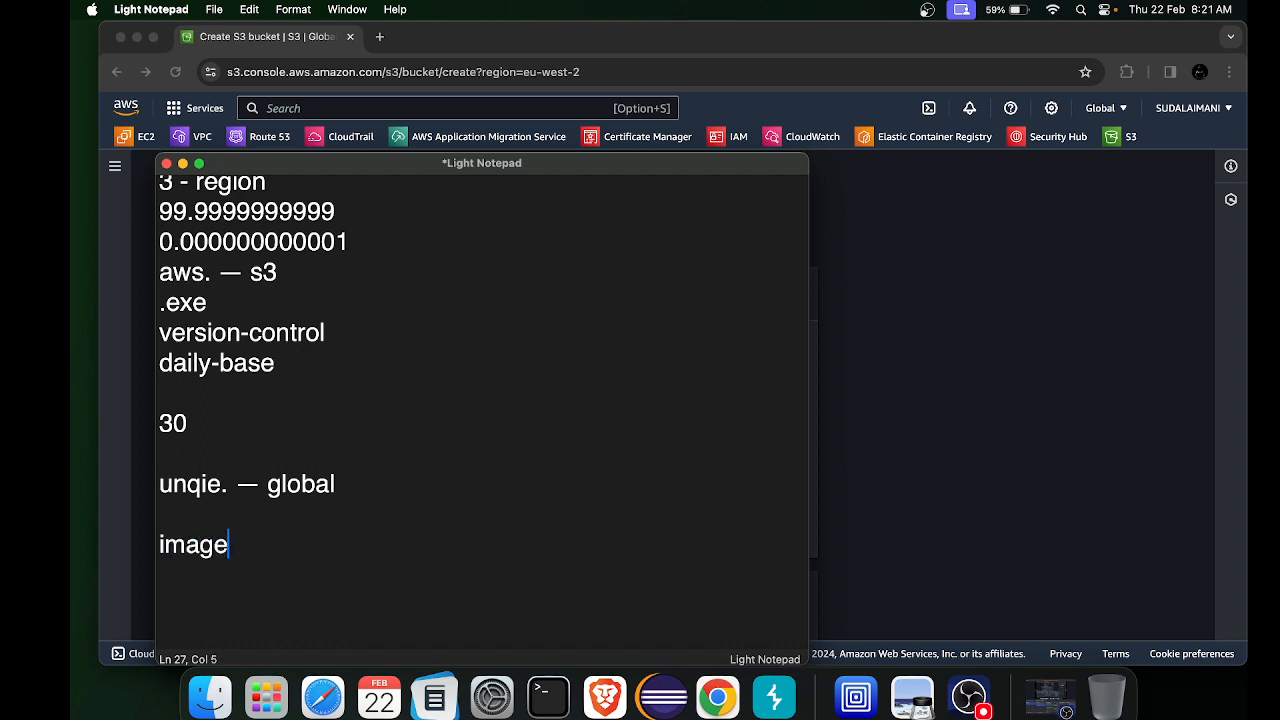
{"action": "type", "text": ". —"}
Switch to the bucket creation form in Chrome and name the bucket "mytestdevopsbucket"
{"action": "left_click", "coordinate": [969, 300]}
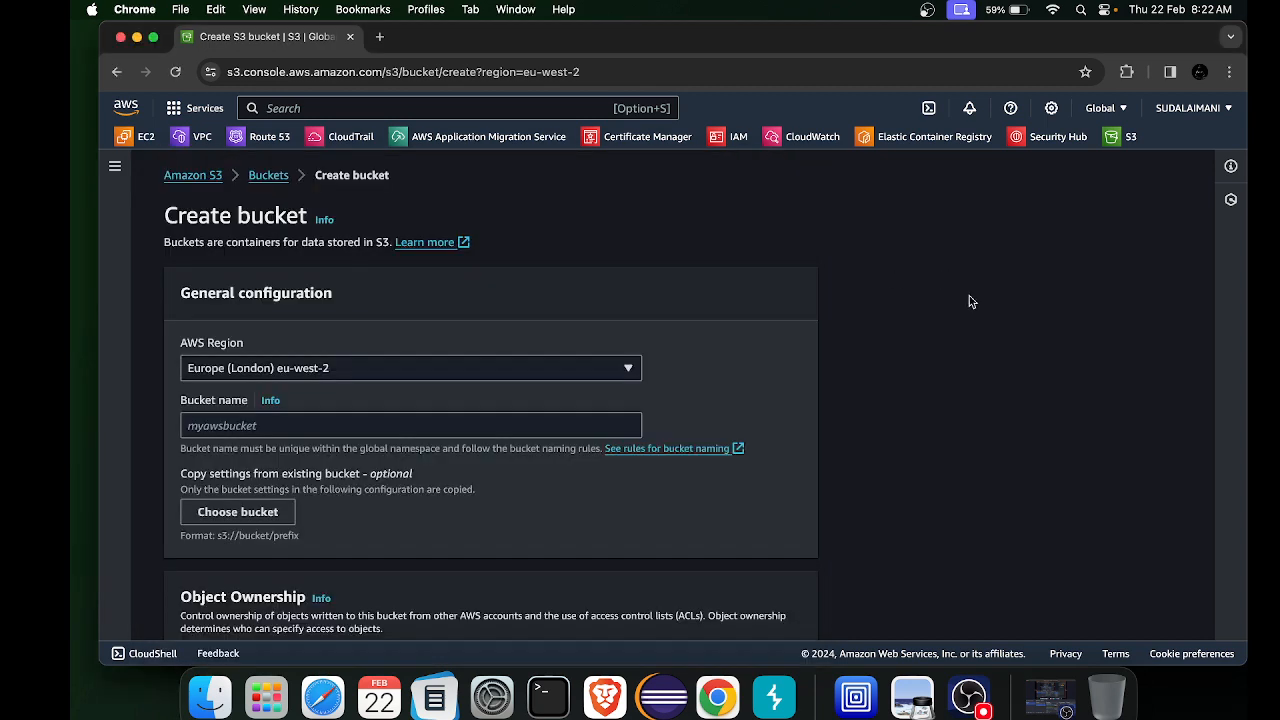
{"action": "left_click", "coordinate": [198, 430]}
{"action": "type", "text": "m"}
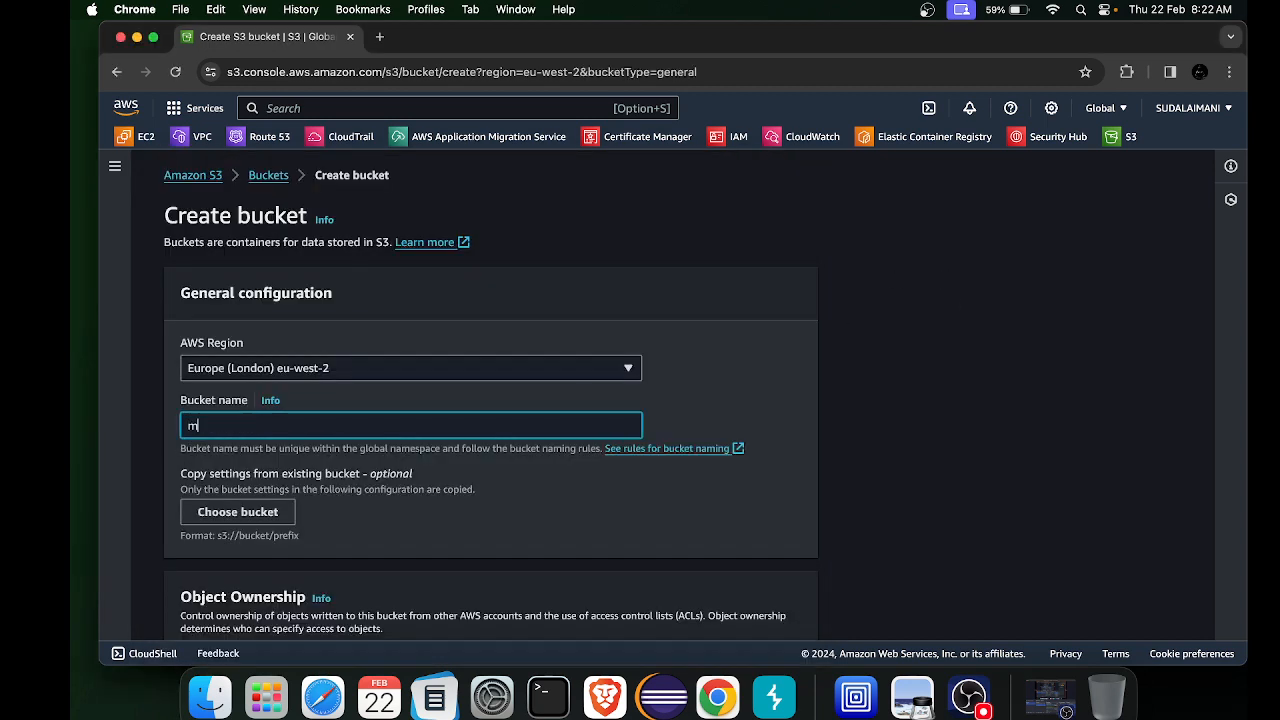
{"action": "type", "text": "ytestdevopsbucket"}
{"action": "scroll", "coordinate": [333, 394], "scroll_direction": "down", "scroll_amount": 4}
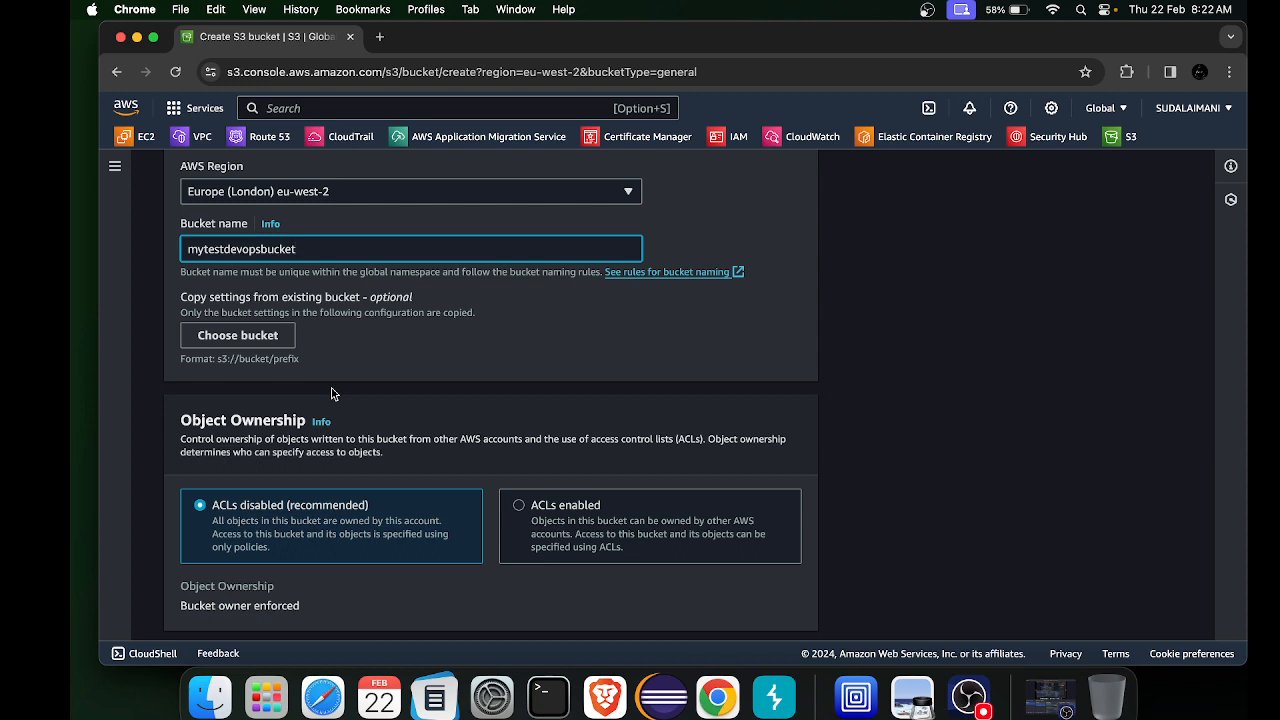
{"action": "key", "text": "super+a"}
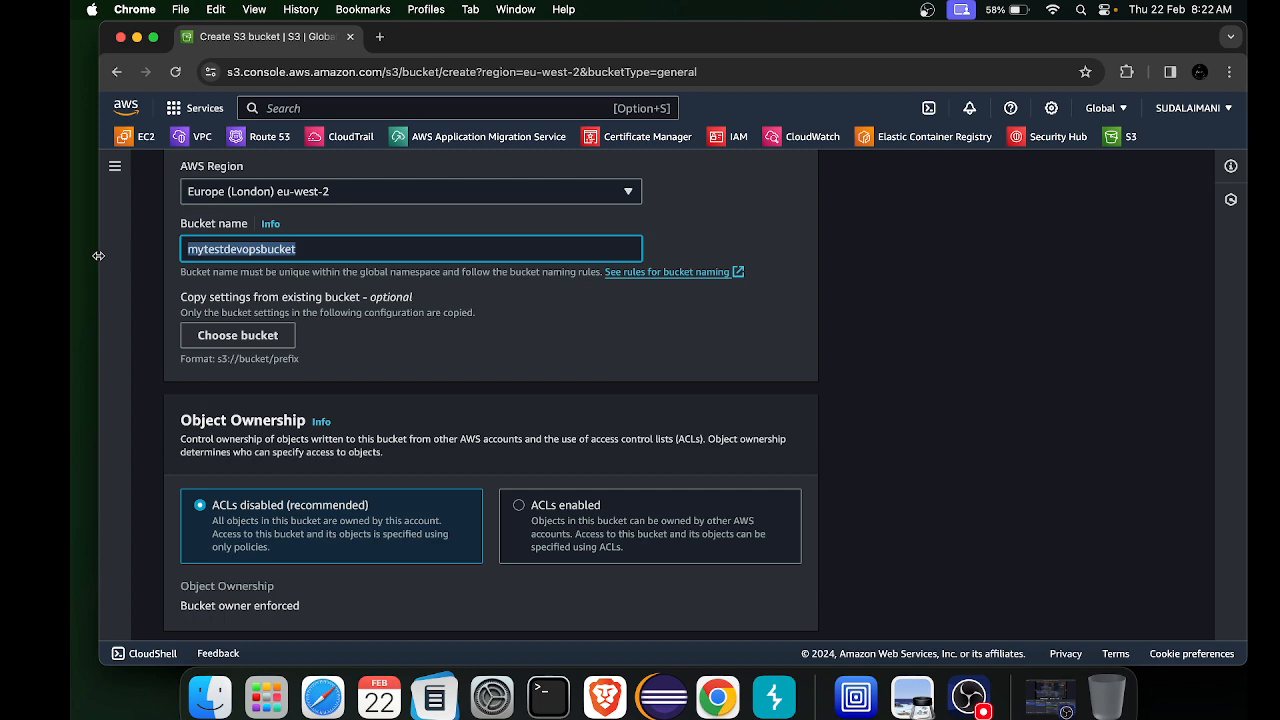
{"action": "left_click", "coordinate": [445, 343]}
Review the ownership and public access settings, and enable Bucket Versioning for the new bucket
{"action": "scroll", "coordinate": [445, 343], "scroll_direction": "down", "scroll_amount": 3}
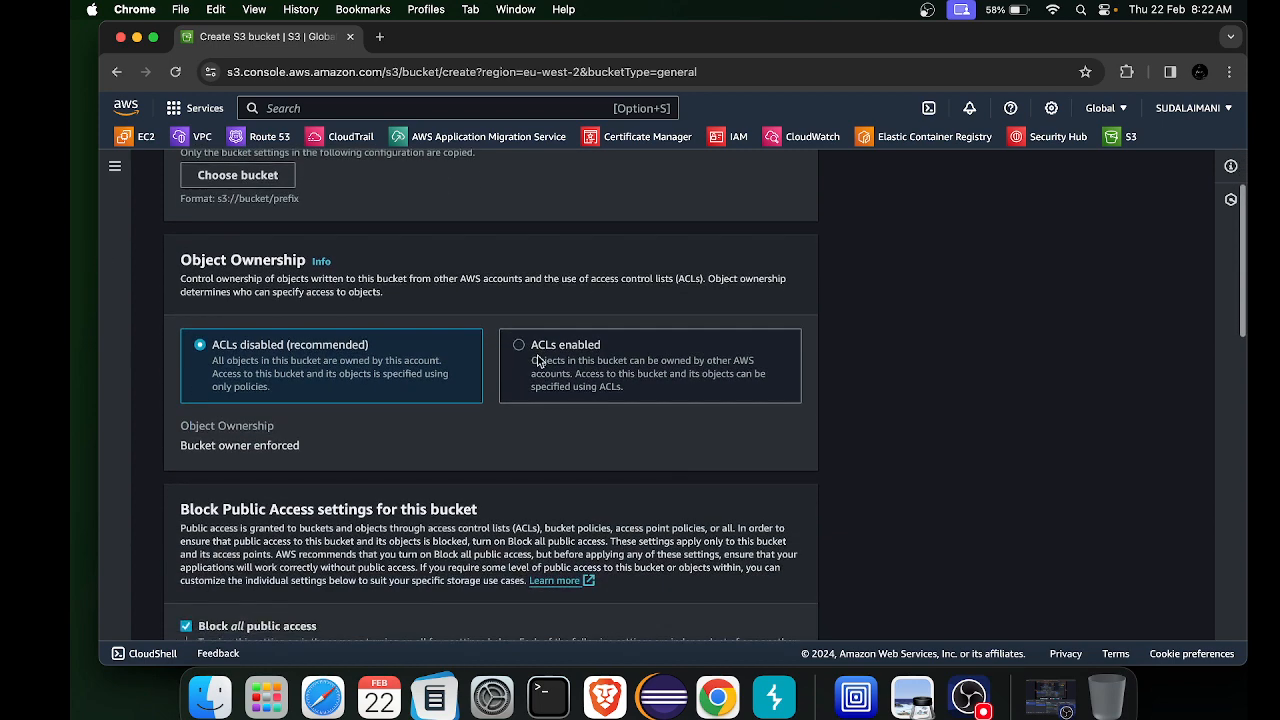
{"action": "scroll", "coordinate": [386, 360], "scroll_direction": "down", "scroll_amount": 3}
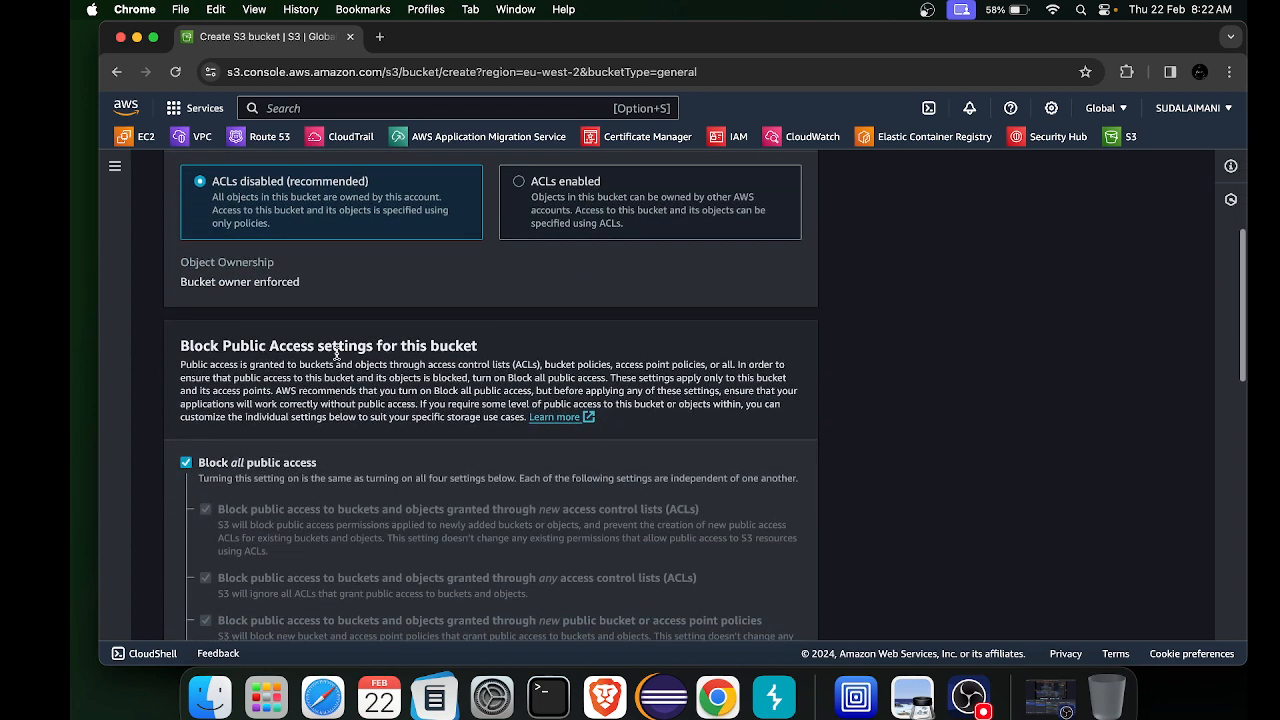
{"action": "scroll", "coordinate": [337, 352], "scroll_direction": "down", "scroll_amount": 4}
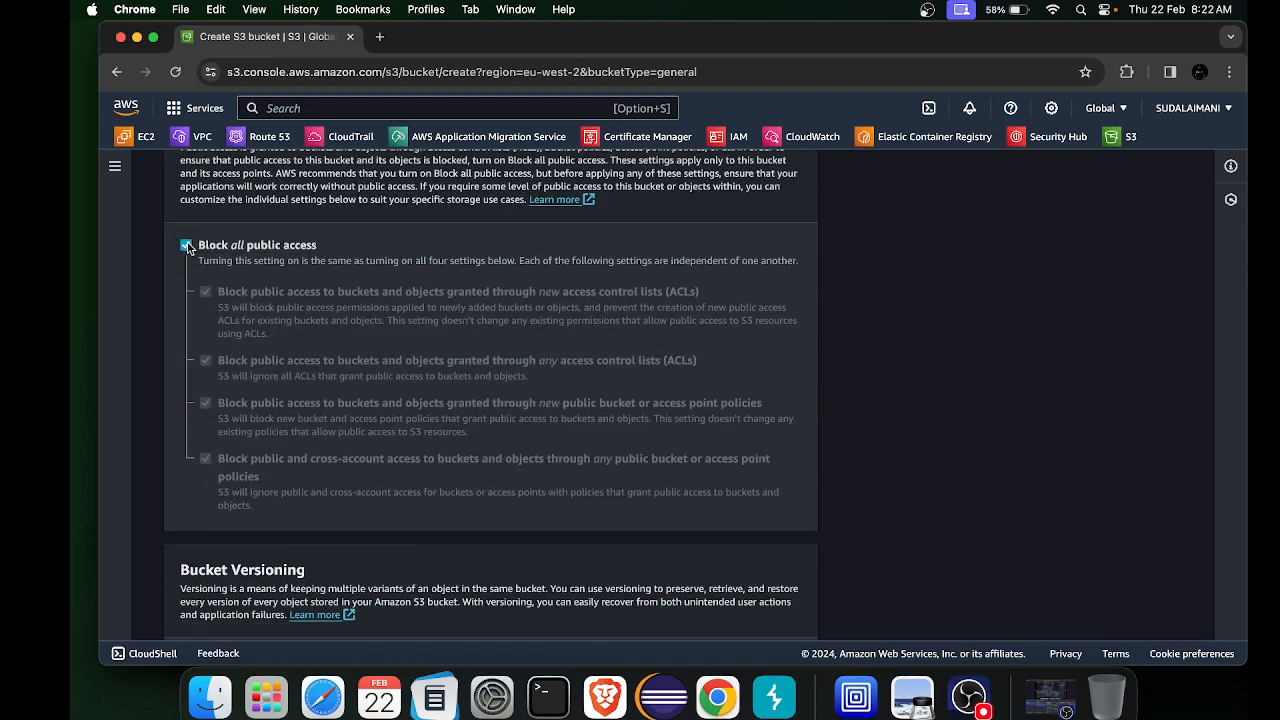
{"action": "scroll", "coordinate": [325, 300], "scroll_direction": "down", "scroll_amount": 1}
{"action": "scroll", "coordinate": [290, 312], "scroll_direction": "down", "scroll_amount": 4}
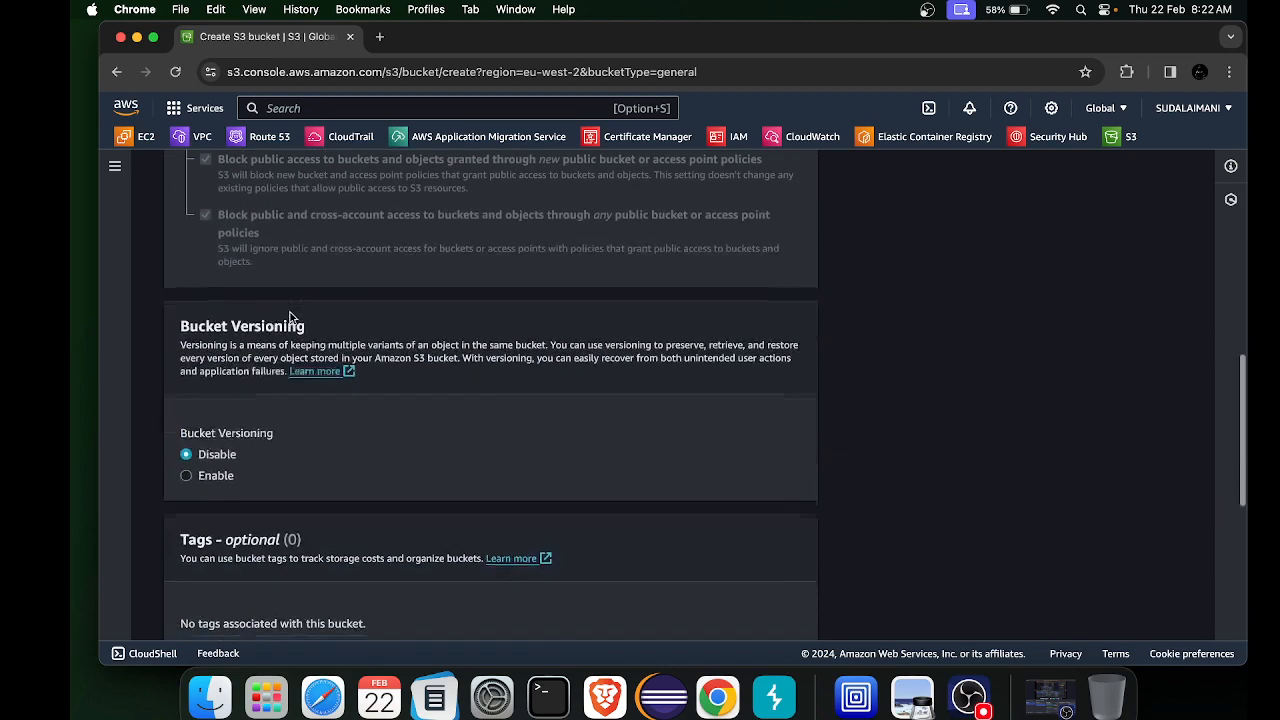
{"action": "scroll", "coordinate": [290, 314], "scroll_direction": "down", "scroll_amount": 3}
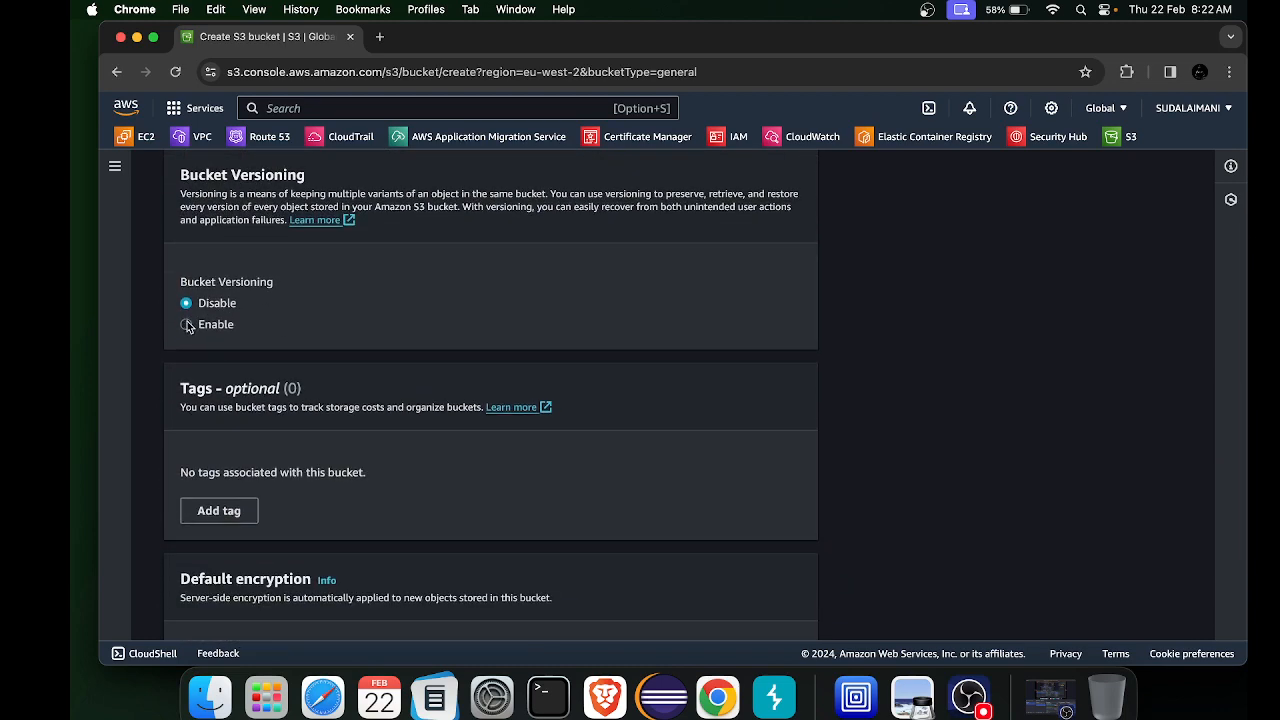
{"action": "left_click", "coordinate": [187, 324]}
{"action": "scroll", "coordinate": [336, 370], "scroll_direction": "down", "scroll_amount": 1}
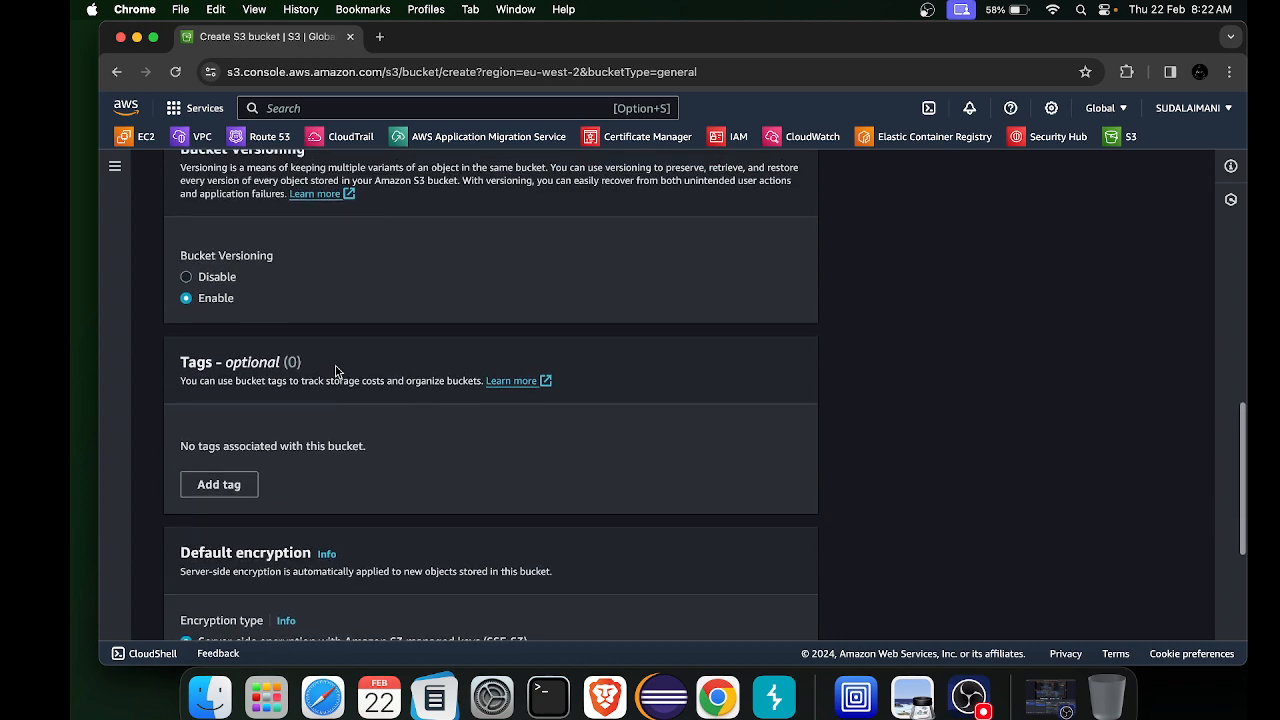
{"action": "scroll", "coordinate": [336, 370], "scroll_direction": "down", "scroll_amount": 8}
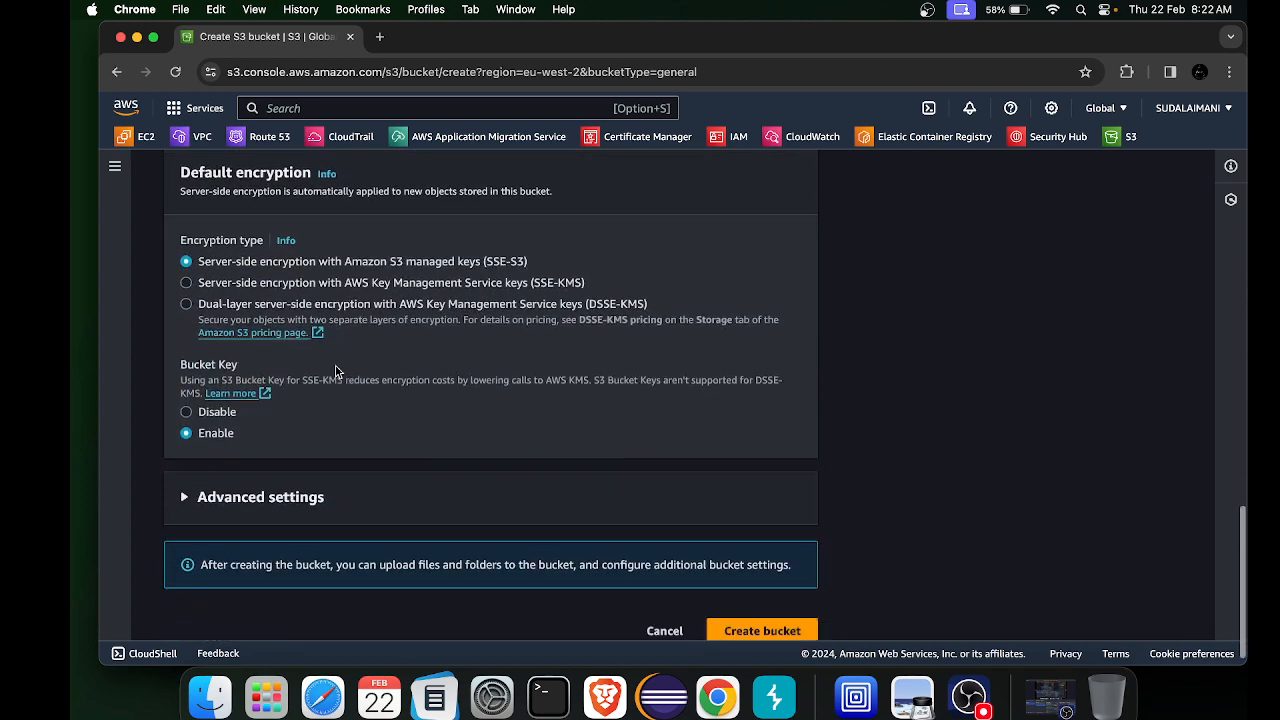
Submit the bucket creation form, changing the bucket name to "mytestdevopscloud", and create the bucket
{"action": "scroll", "coordinate": [336, 372], "scroll_direction": "down", "scroll_amount": 1}
{"action": "left_click", "coordinate": [785, 620]}
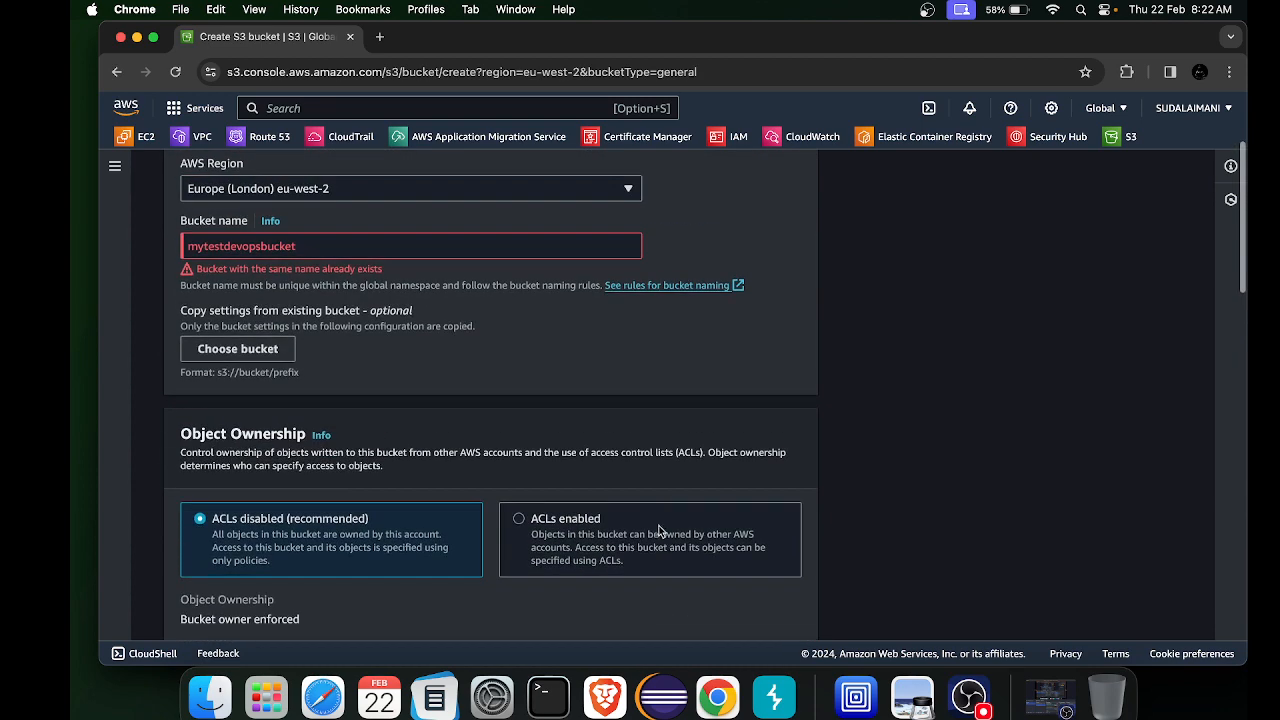
{"action": "double_click", "coordinate": [366, 247]}
{"action": "left_click", "coordinate": [366, 247]}
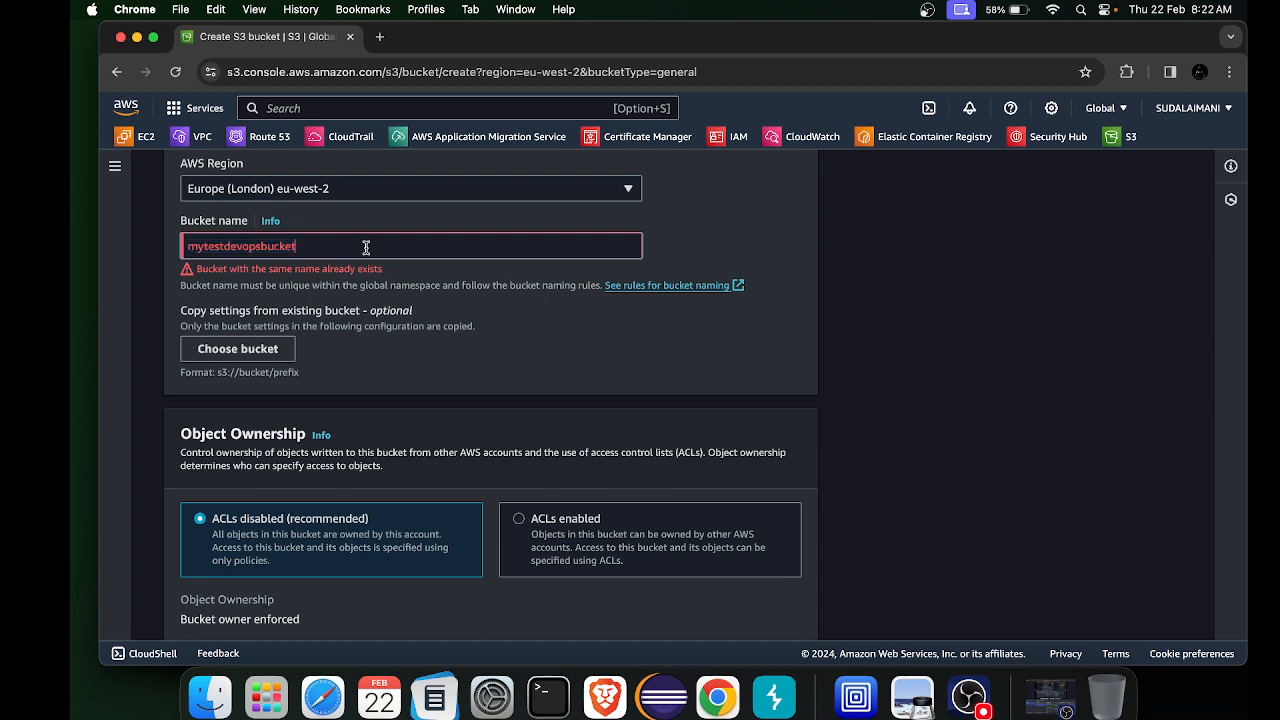
{"action": "key", "text": "BackSpace"}
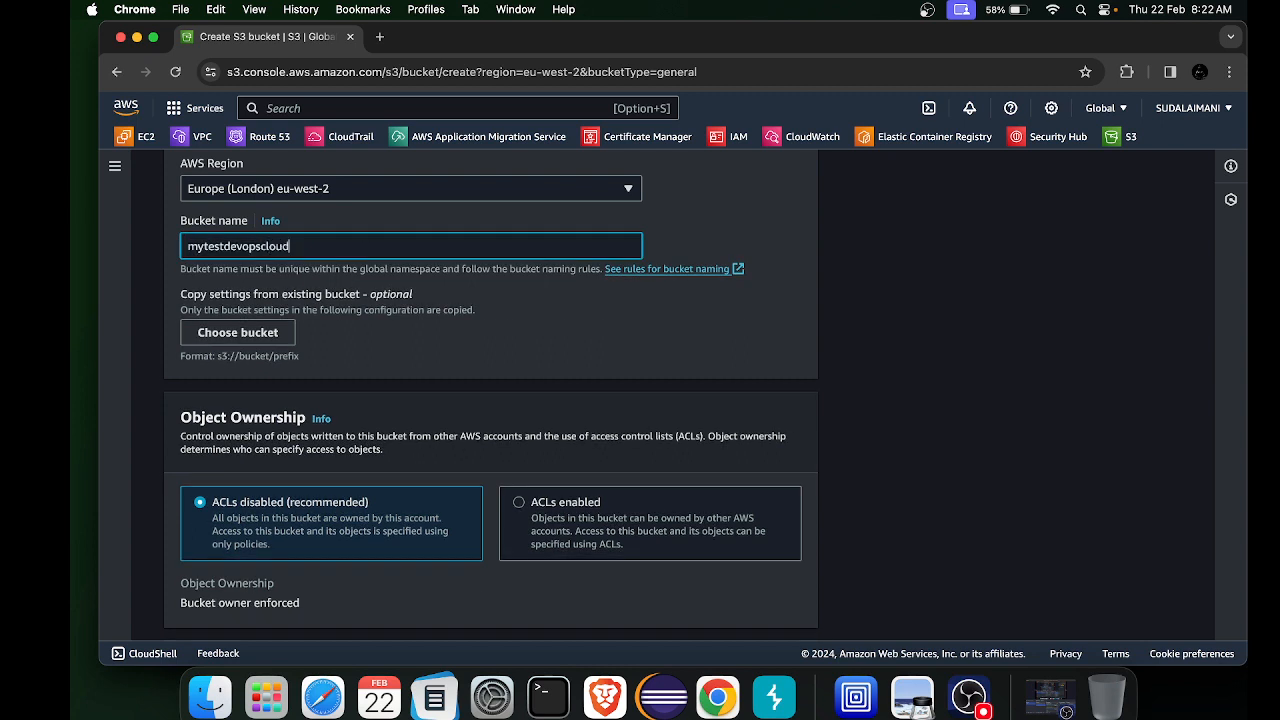
{"action": "scroll", "coordinate": [705, 570], "scroll_direction": "down", "scroll_amount": 15}
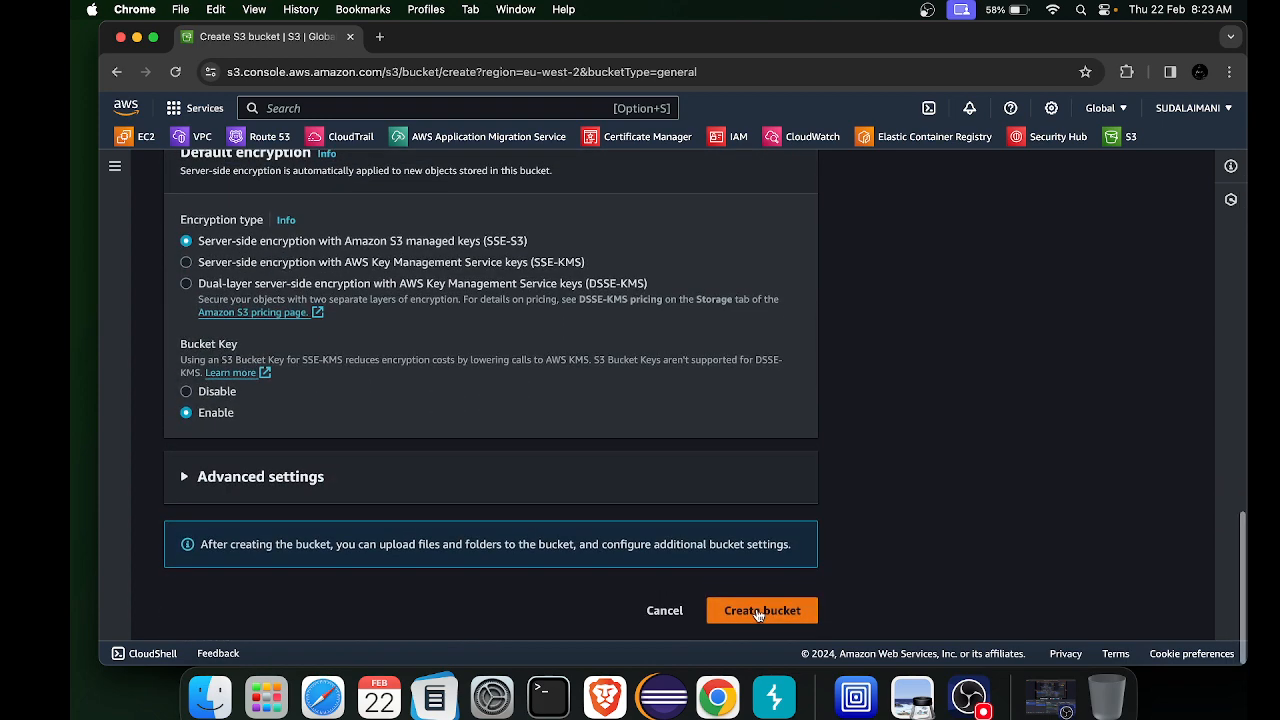
{"action": "left_click", "coordinate": [758, 612]}
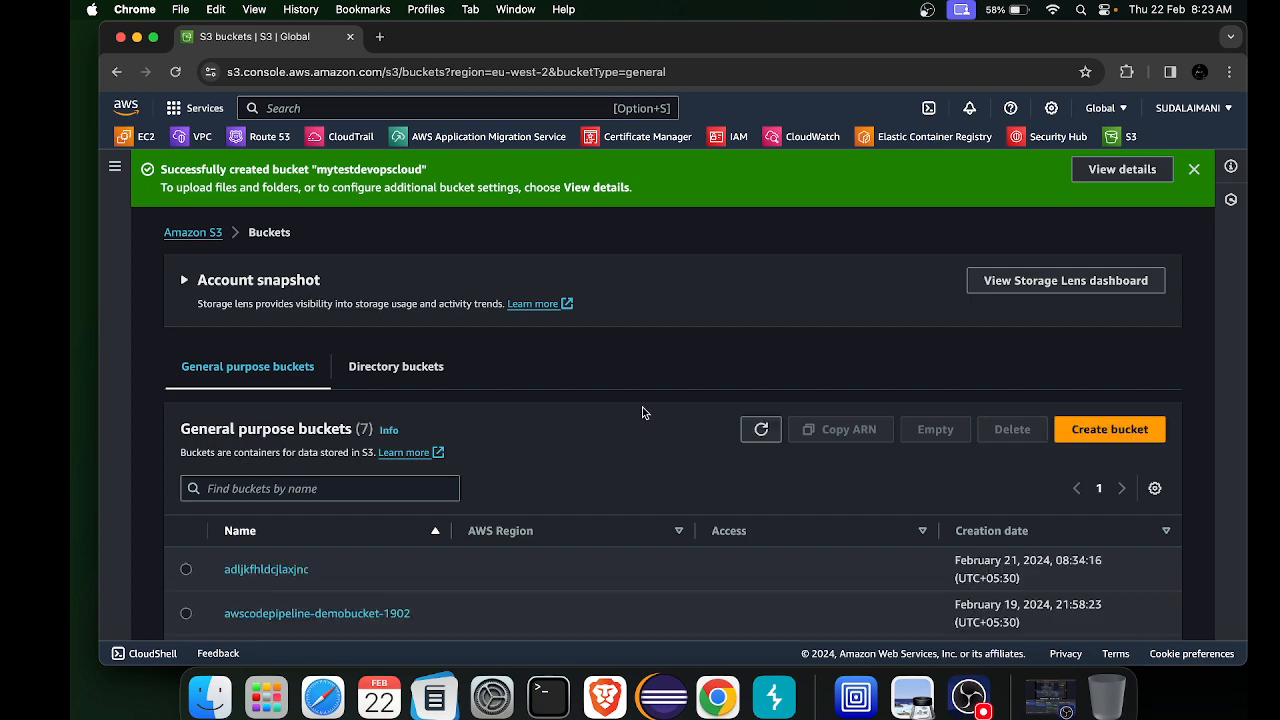
Open the mytestdevopscloud bucket from the bucket list and go to its upload page
{"action": "scroll", "coordinate": [642, 407], "scroll_direction": "down", "scroll_amount": 3}
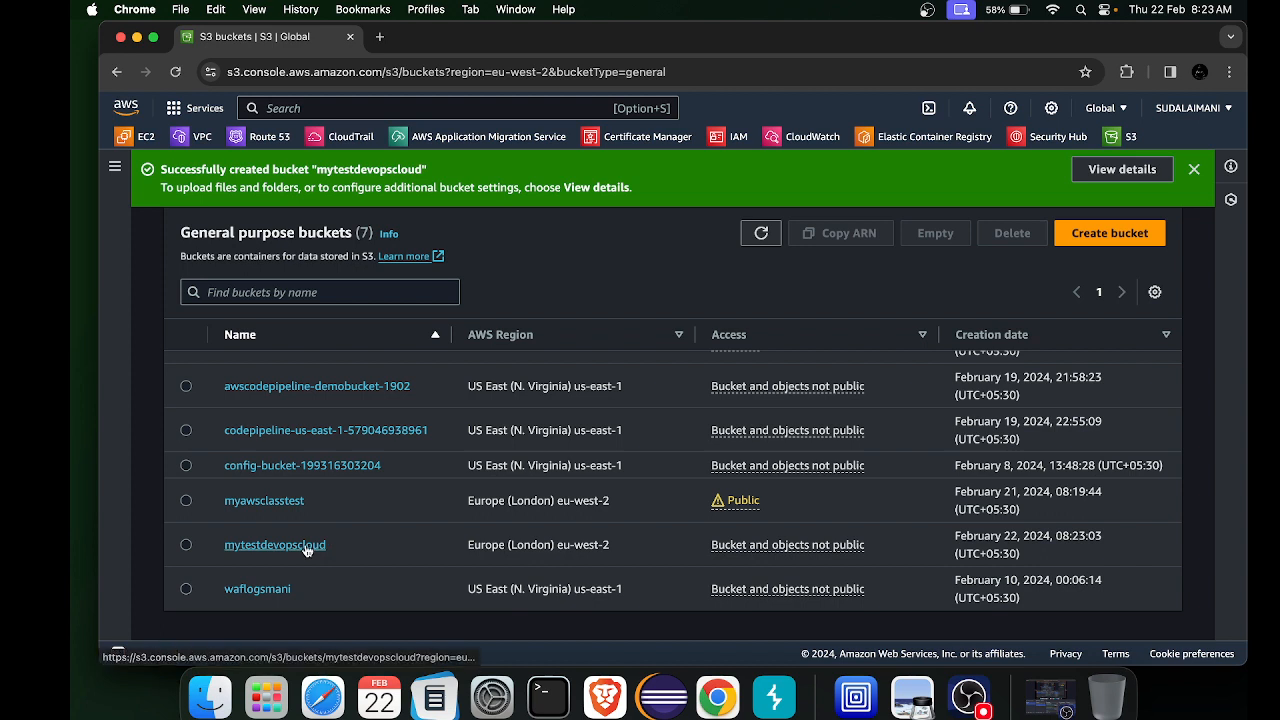
{"action": "left_click", "coordinate": [266, 546]}
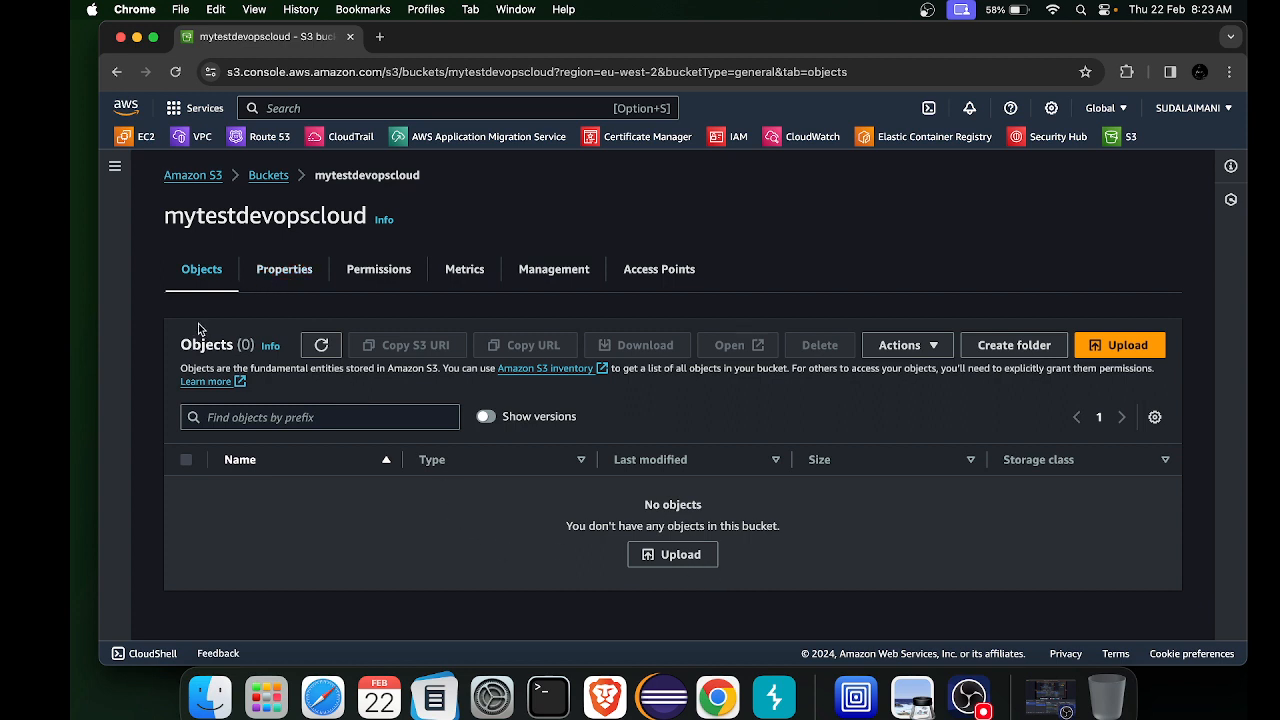
{"action": "left_click_drag", "start_coordinate": [183, 350], "coordinate": [262, 352]}
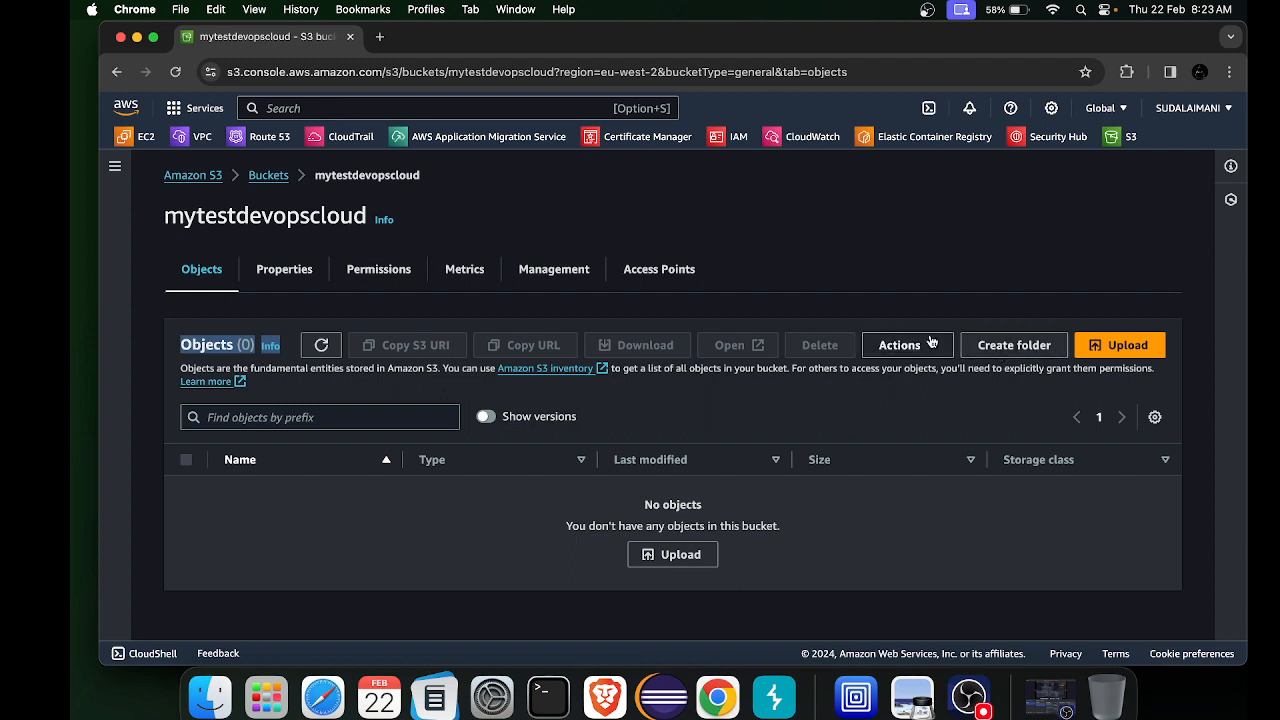
{"action": "left_click", "coordinate": [1100, 346]}
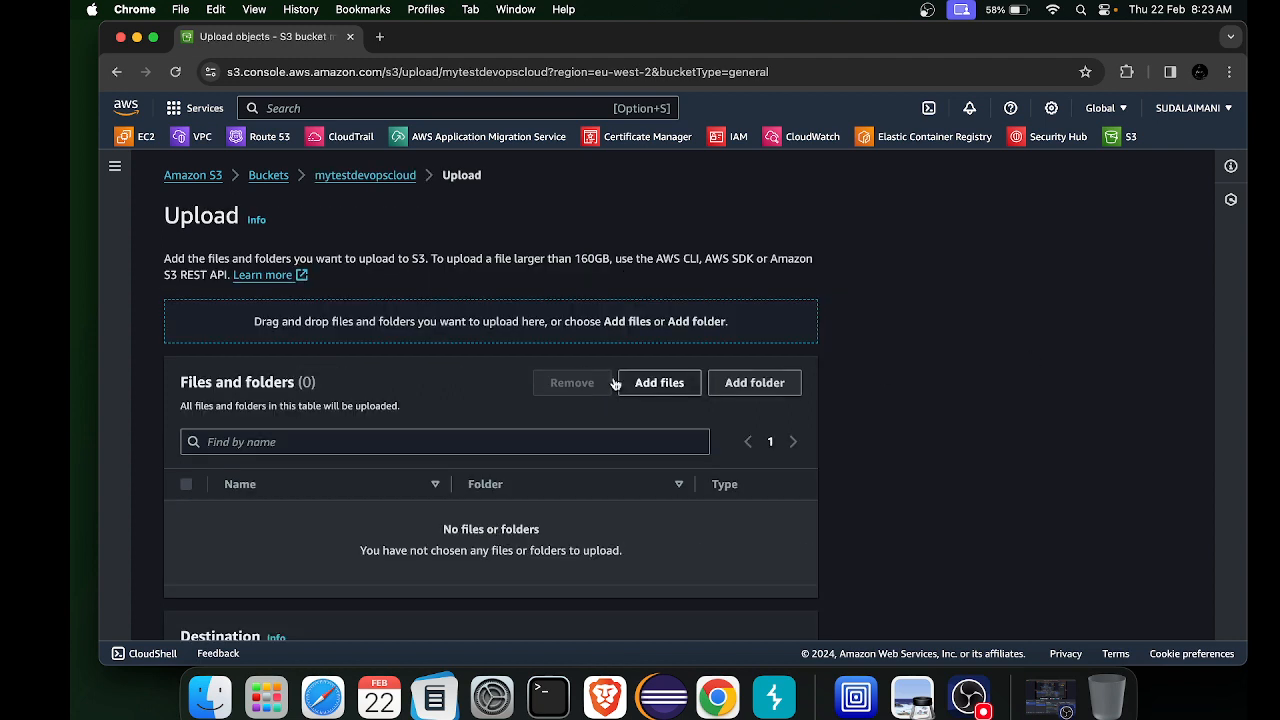
{"action": "scroll", "coordinate": [421, 412], "scroll_direction": "down", "scroll_amount": 3}
{"action": "scroll", "coordinate": [523, 415], "scroll_direction": "up", "scroll_amount": 3}
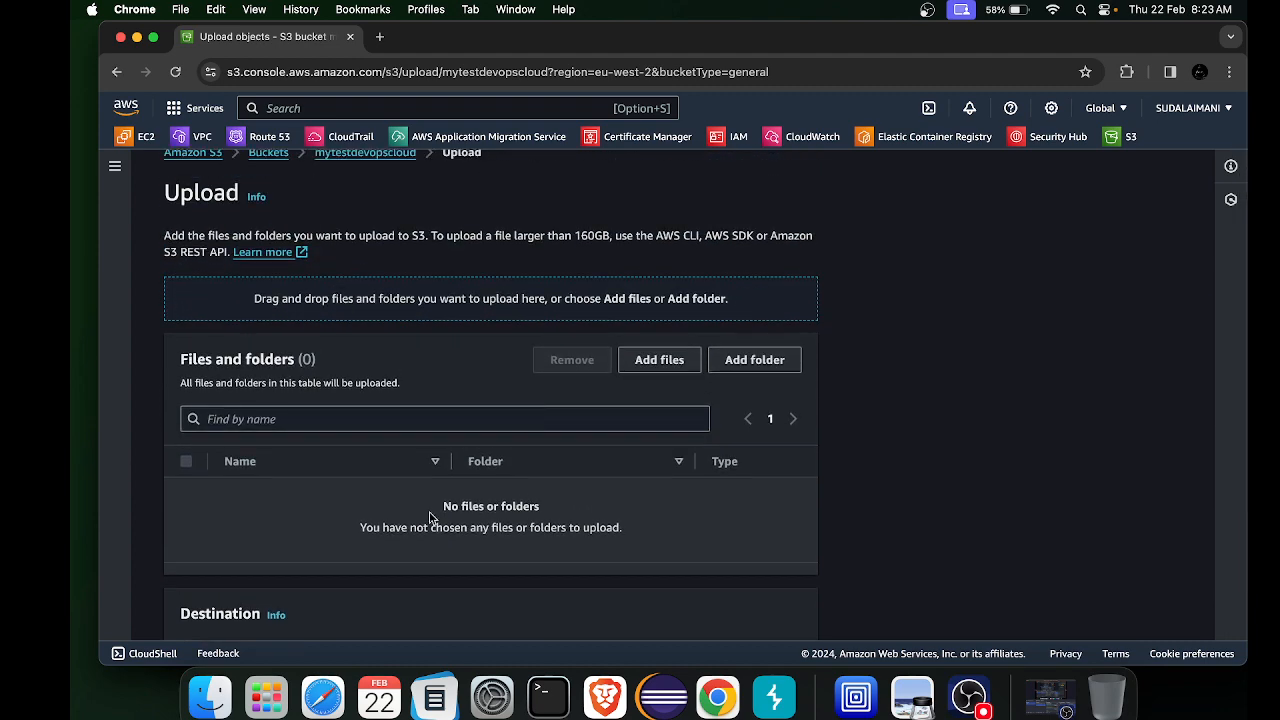
Add download.png from the html folder and upload it to the mytestdevopscloud bucket
{"action": "left_click", "coordinate": [674, 362]}
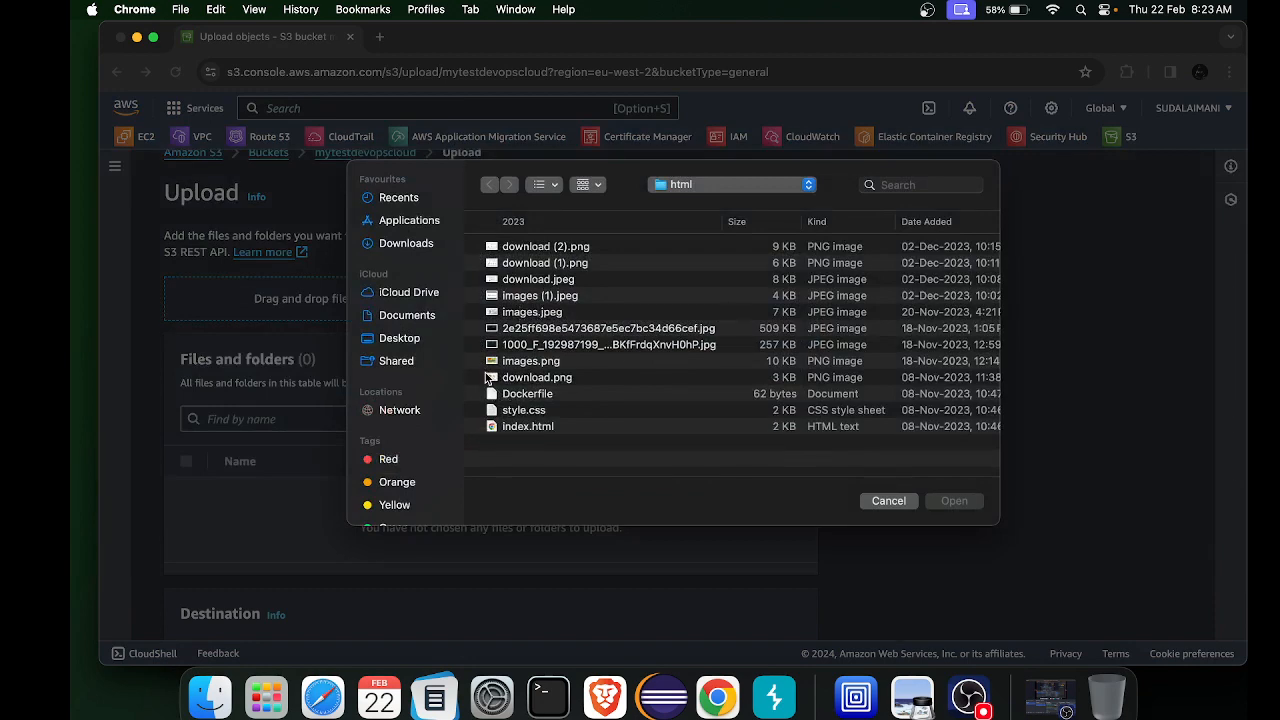
{"action": "left_click", "coordinate": [489, 379]}
{"action": "left_click", "coordinate": [953, 501]}
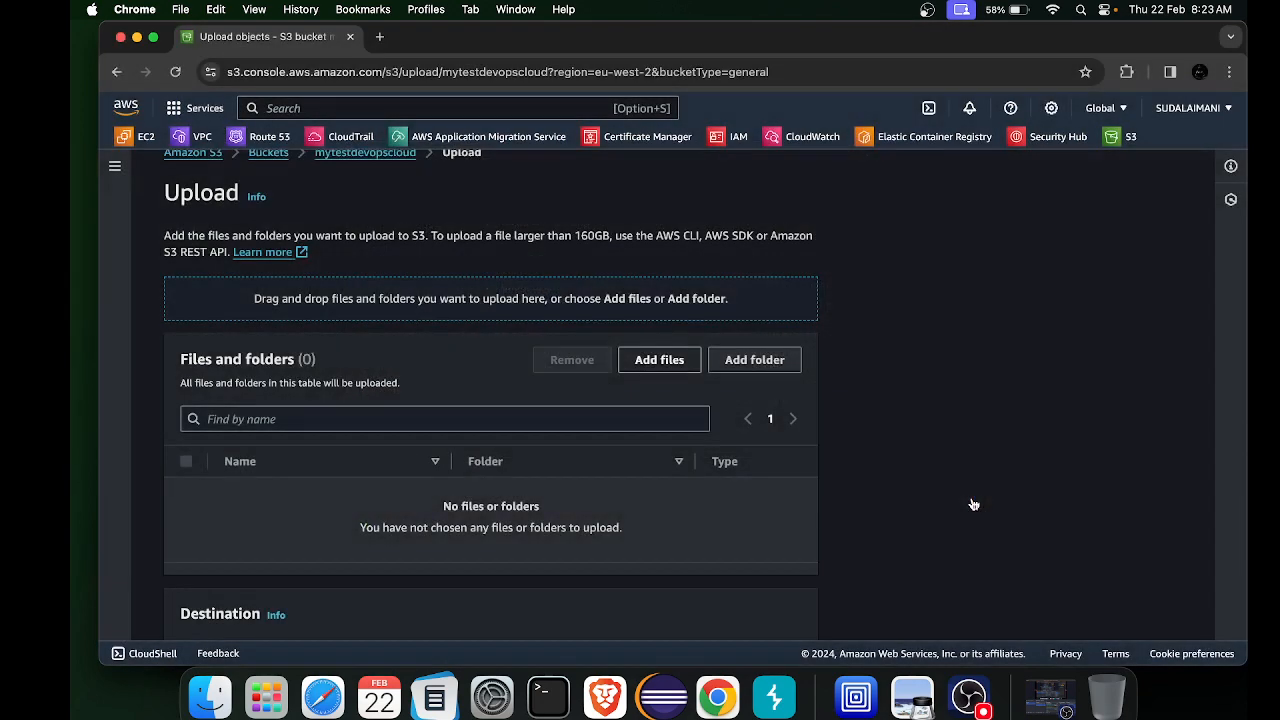
{"action": "scroll", "coordinate": [655, 512], "scroll_direction": "down", "scroll_amount": 1}
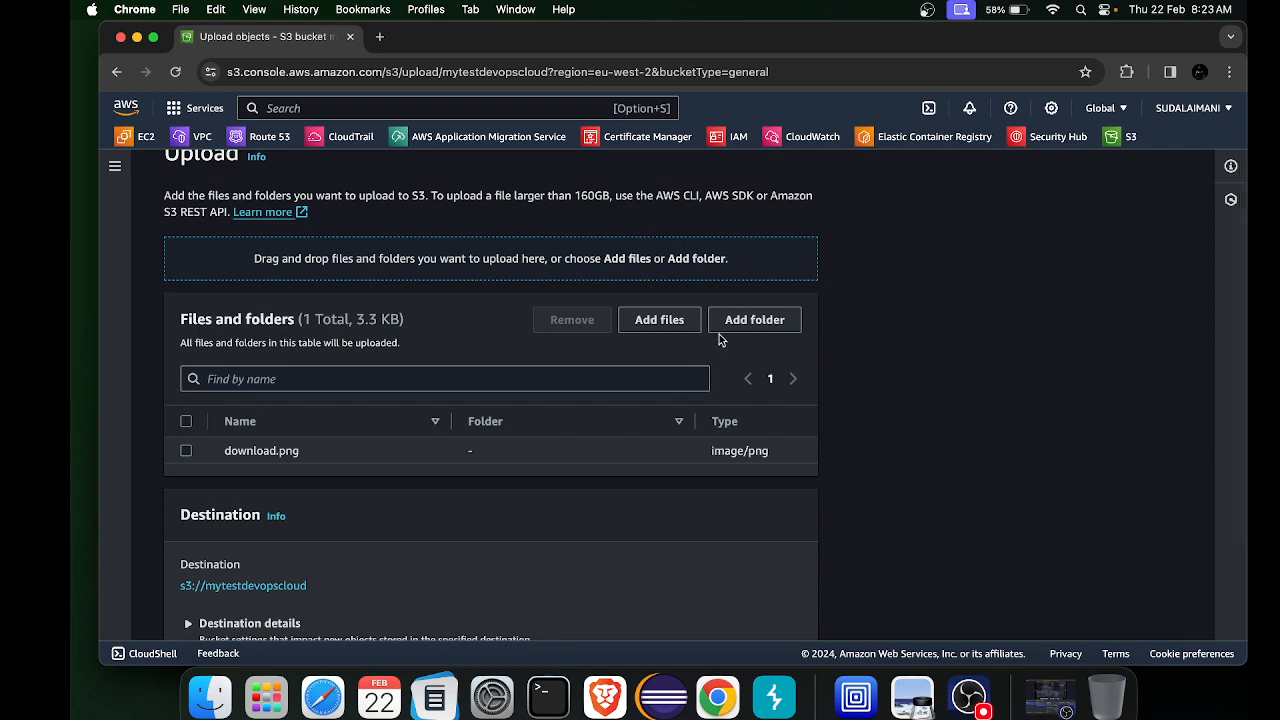
{"action": "left_click", "coordinate": [756, 328]}
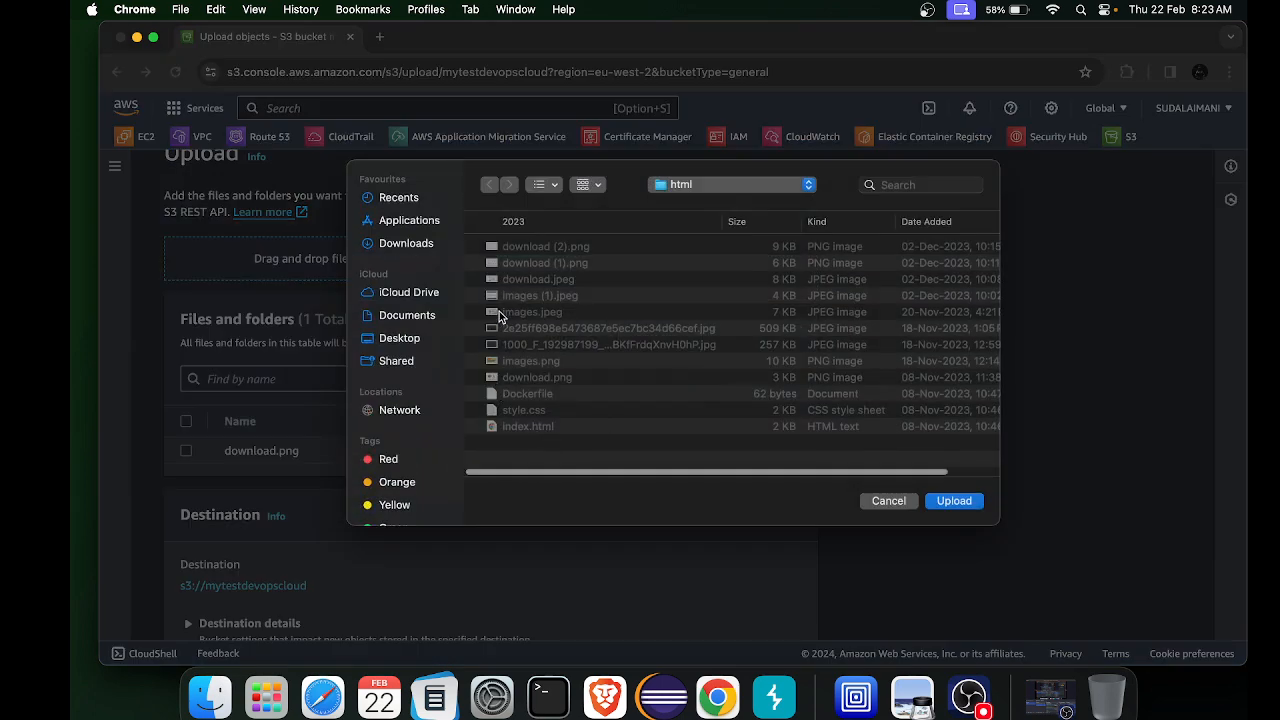
{"action": "left_click", "coordinate": [877, 503]}
{"action": "scroll", "coordinate": [653, 523], "scroll_direction": "down", "scroll_amount": 3}
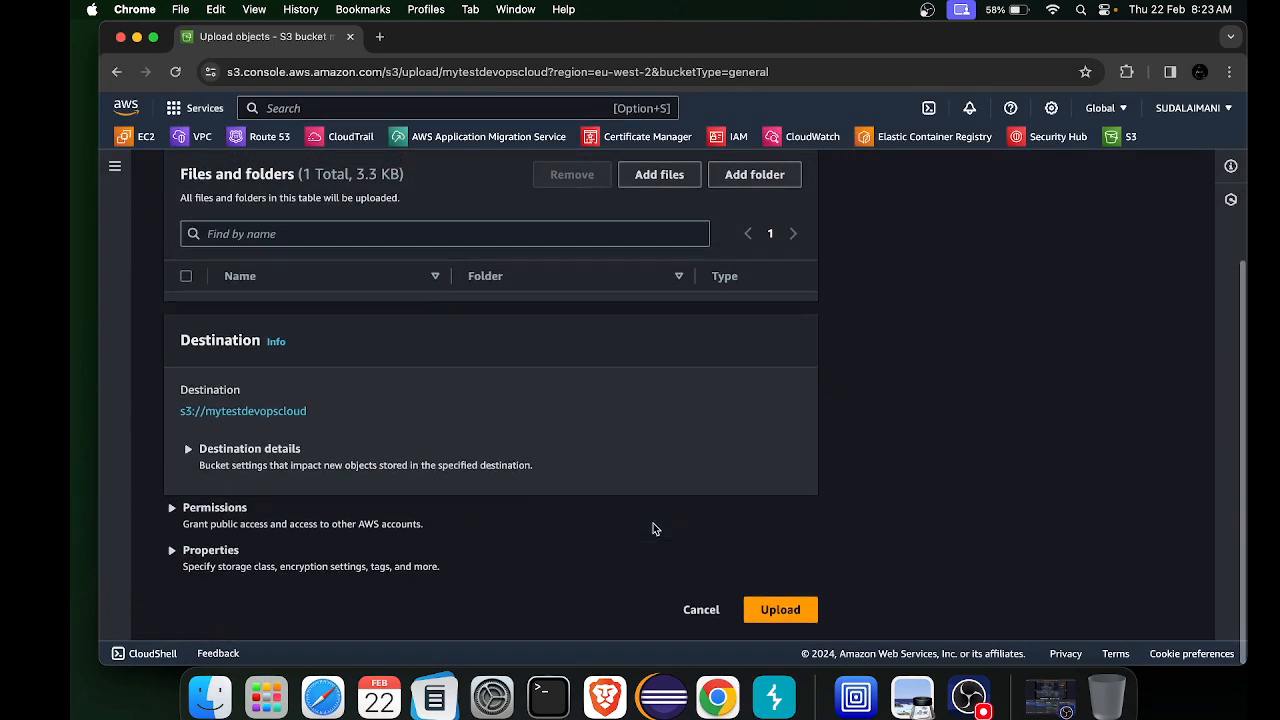
{"action": "left_click", "coordinate": [799, 616]}
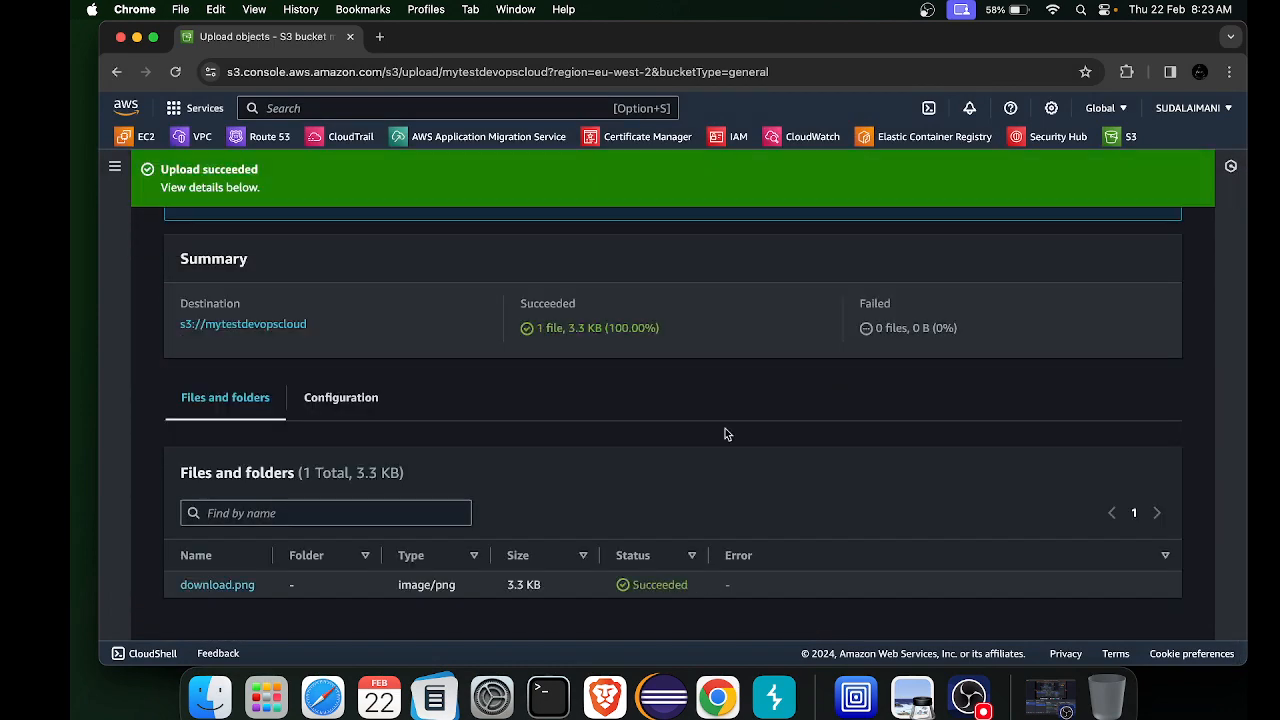
Open the uploaded download.png from the upload summary, go back to the mytestdevopscloud object list, and reopen the file's details
{"action": "left_click", "coordinate": [211, 584]}
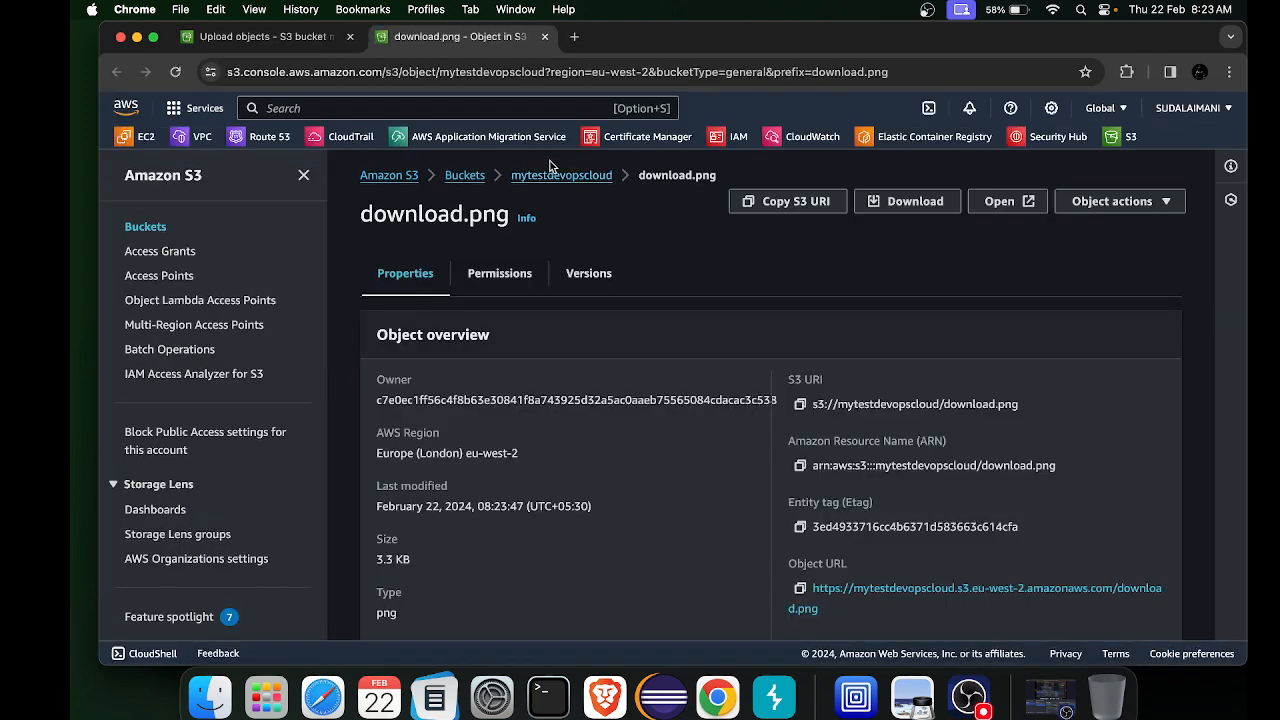
{"action": "left_click", "coordinate": [524, 177]}
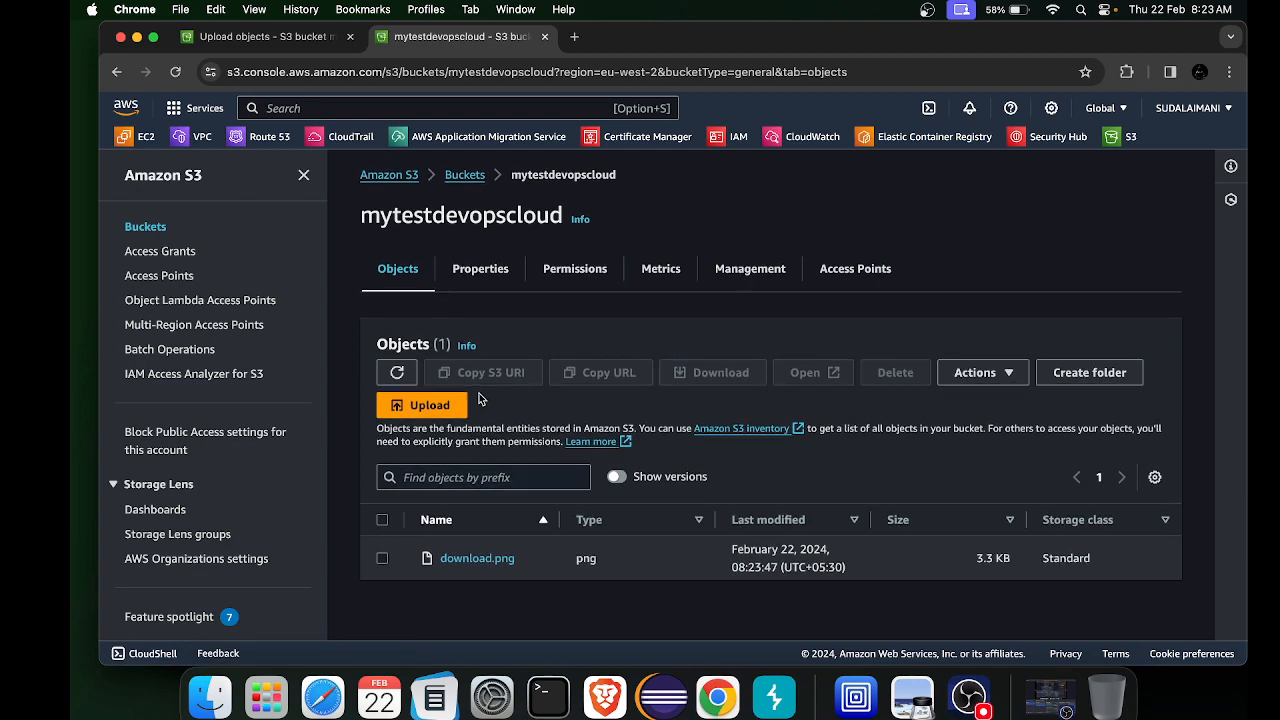
{"action": "left_click", "coordinate": [481, 557]}
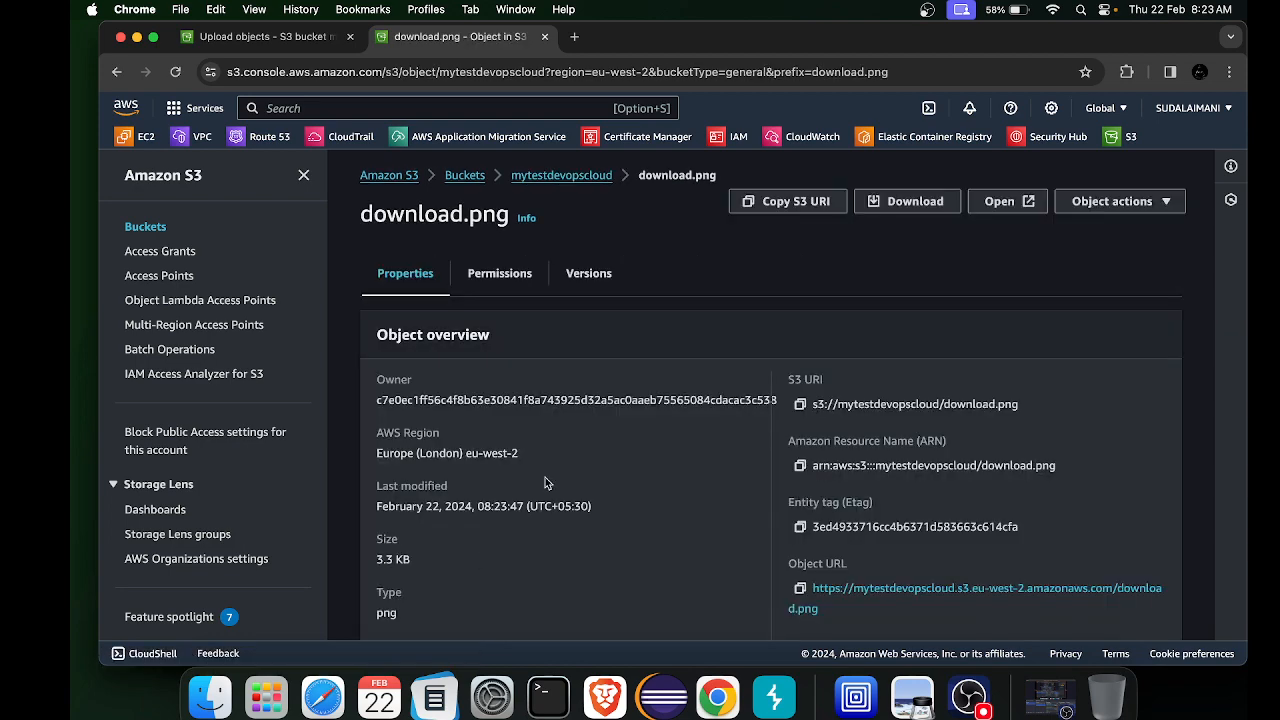
Examine the owner, AWS region, last modified date, size and type in the object overview of download.png
{"action": "scroll", "coordinate": [545, 477], "scroll_direction": "down", "scroll_amount": 2}
{"action": "left_click_drag", "start_coordinate": [391, 304], "coordinate": [497, 300]}
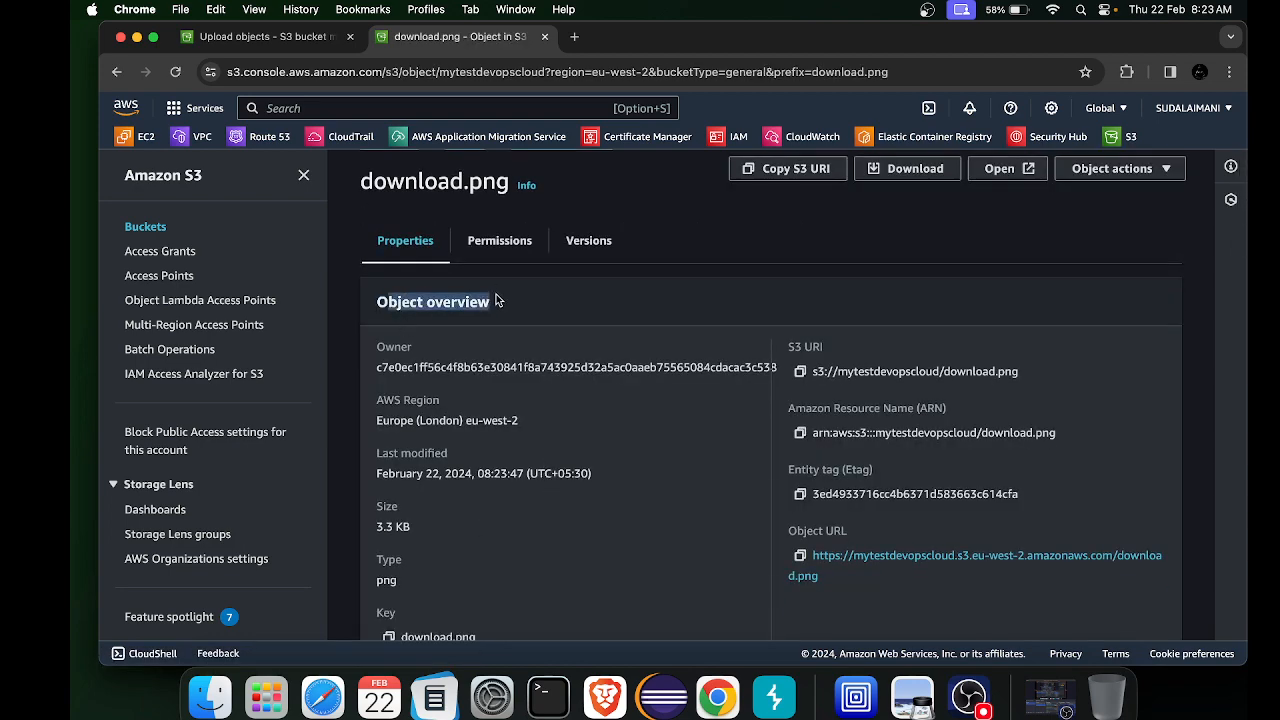
{"action": "left_click", "coordinate": [497, 303]}
{"action": "double_click", "coordinate": [385, 350]}
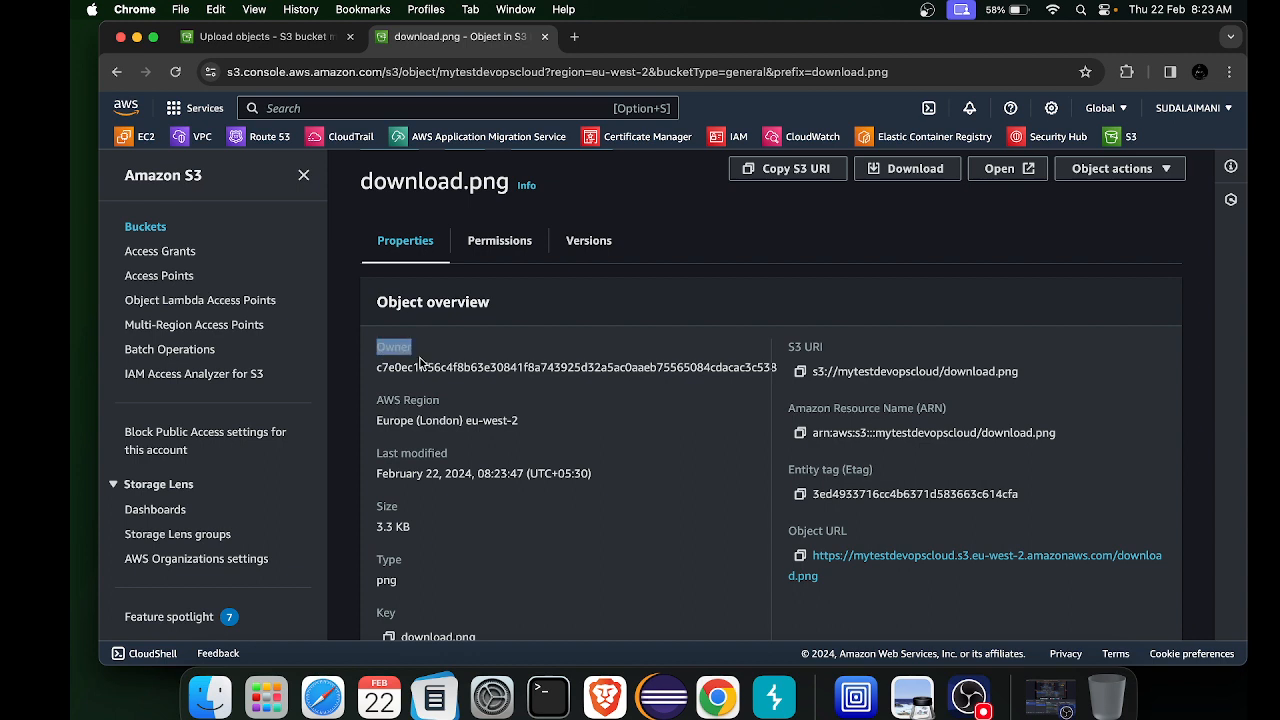
{"action": "left_click_drag", "start_coordinate": [382, 399], "coordinate": [425, 399]}
{"action": "left_click_drag", "start_coordinate": [395, 452], "coordinate": [428, 450]}
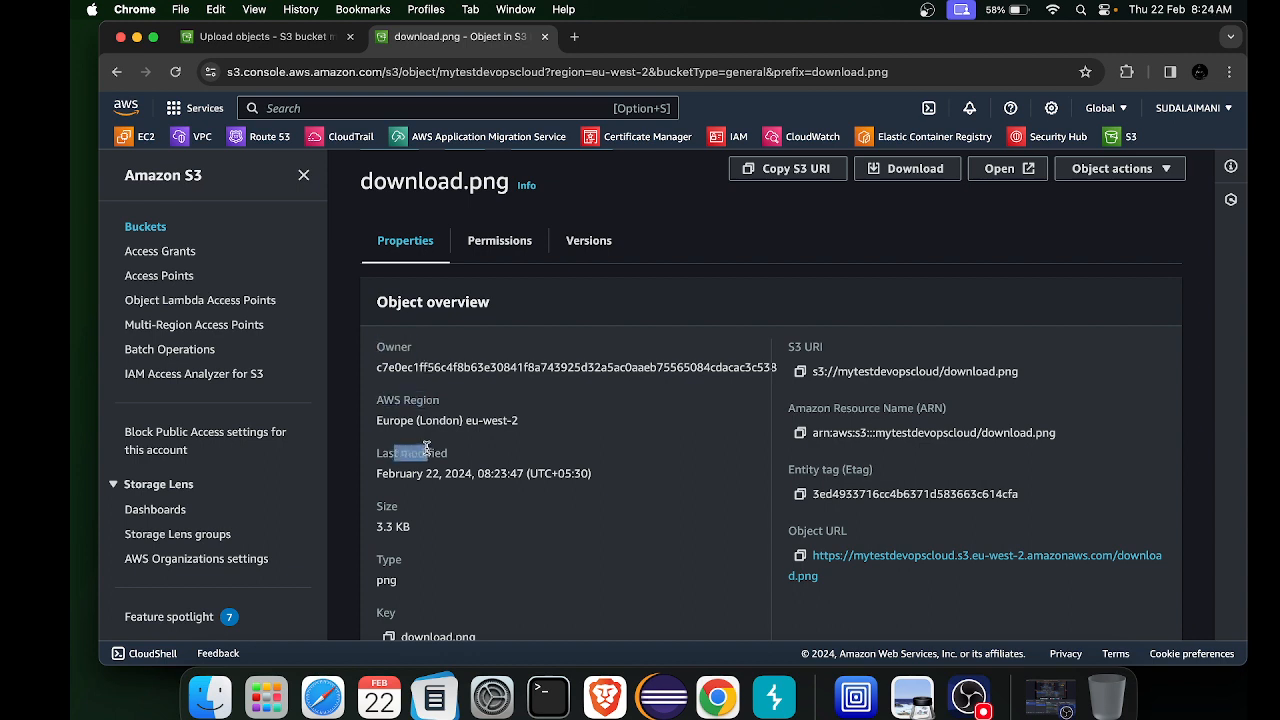
{"action": "left_click", "coordinate": [428, 450]}
{"action": "scroll", "coordinate": [427, 448], "scroll_direction": "down", "scroll_amount": 1}
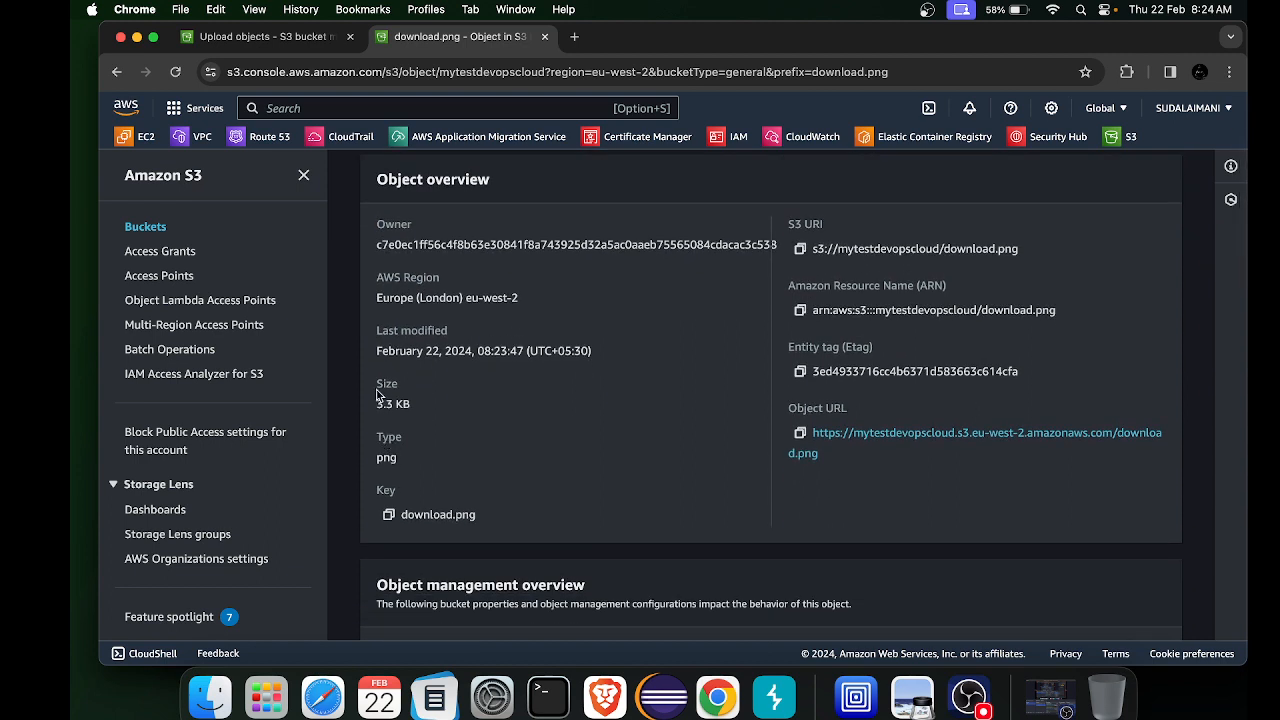
{"action": "left_click_drag", "start_coordinate": [377, 389], "coordinate": [402, 402]}
{"action": "left_click", "coordinate": [402, 401]}
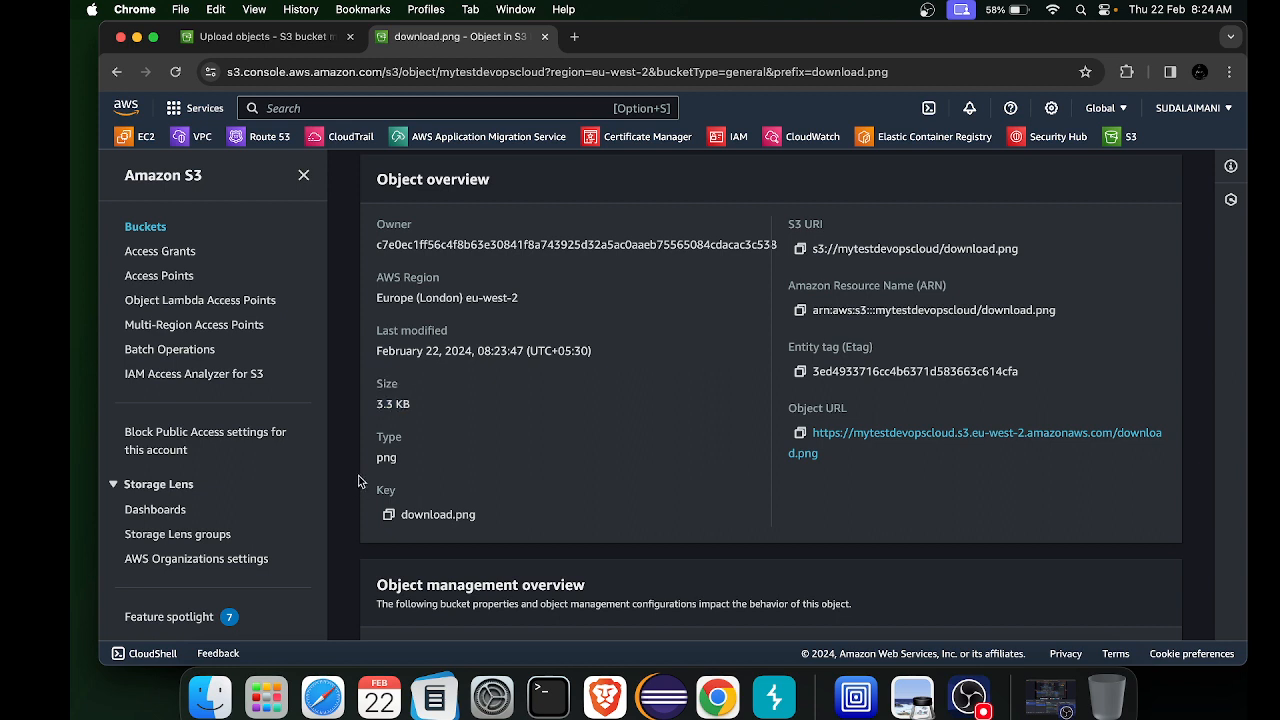
{"action": "left_click", "coordinate": [417, 475]}
{"action": "scroll", "coordinate": [760, 425], "scroll_direction": "up", "scroll_amount": 1}
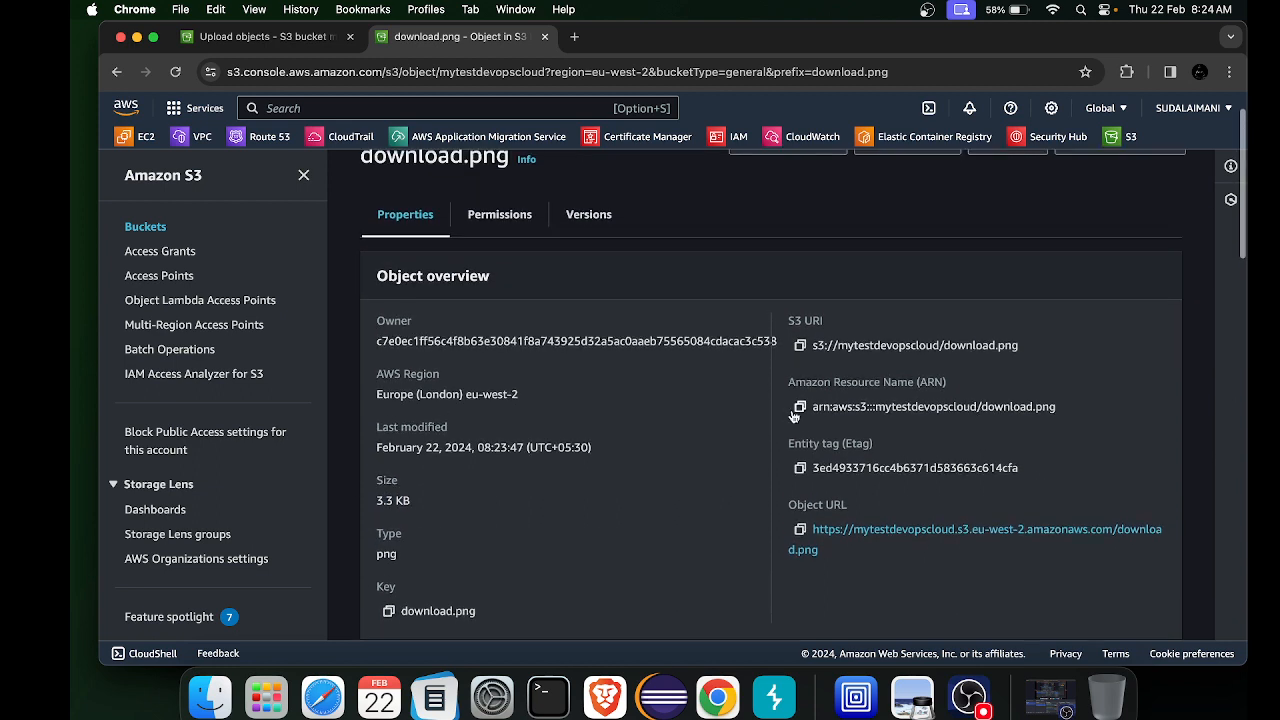
Copy the S3 URI of download.png, try to open it in a new browser tab, and close that tab
{"action": "left_click", "coordinate": [801, 346]}
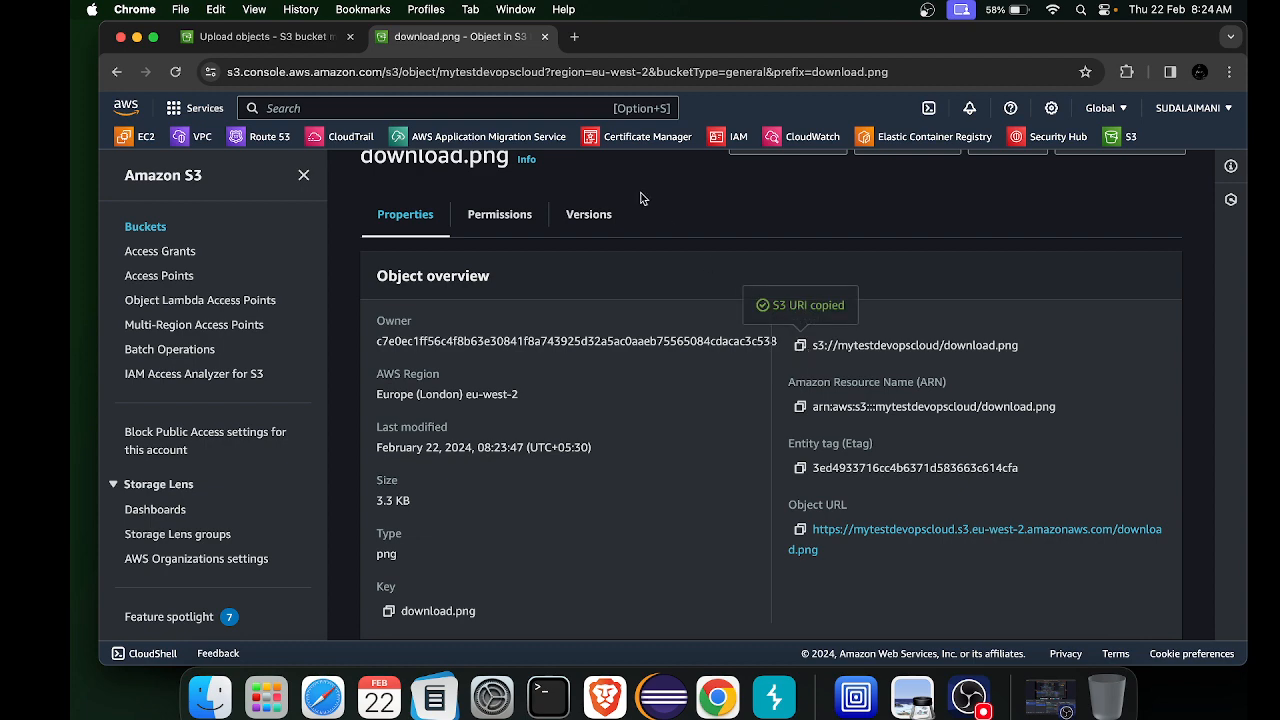
{"action": "left_click", "coordinate": [580, 42]}
{"action": "key", "text": "super+v"}
{"action": "key", "text": "Return"}
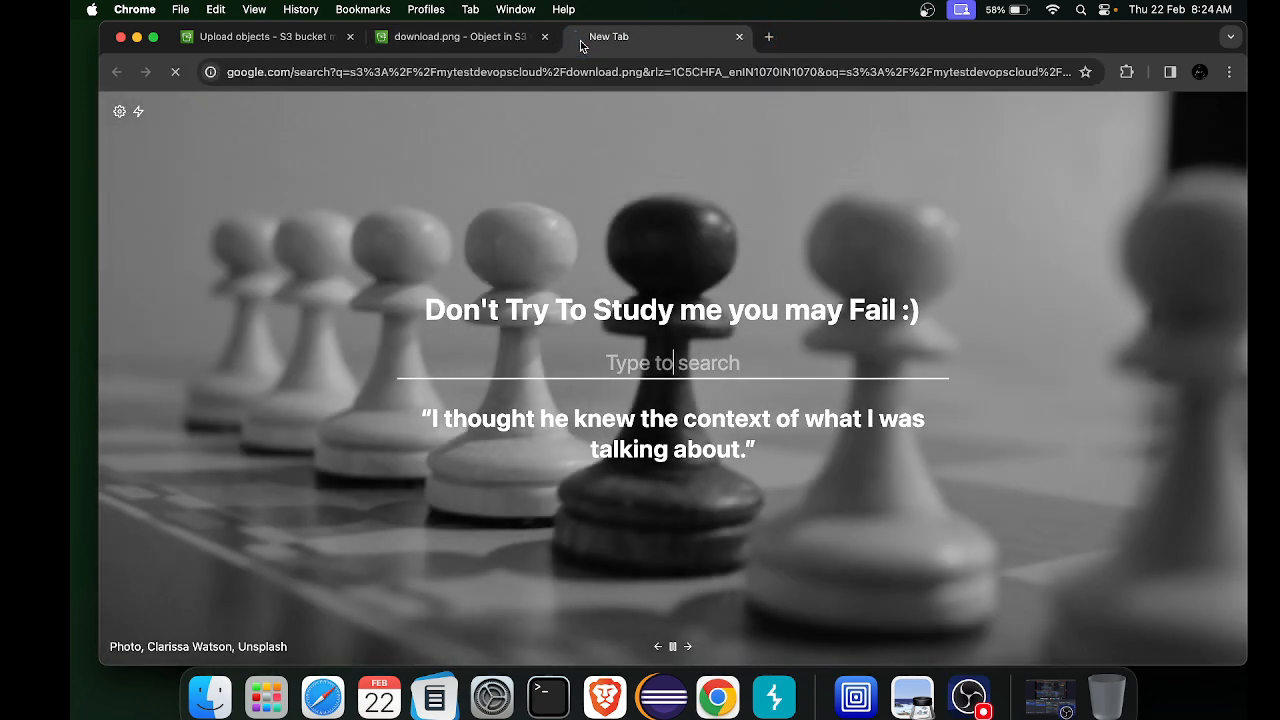
{"action": "left_click", "coordinate": [738, 37]}
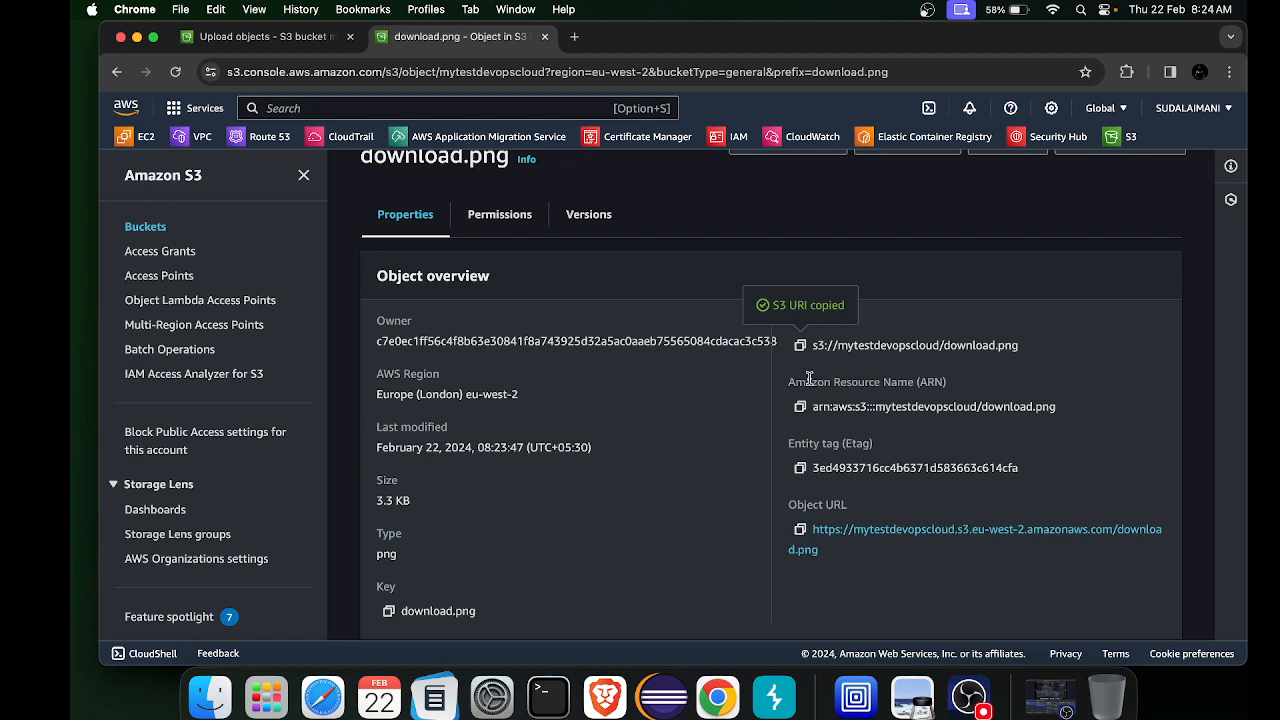
Copy the ARN of download.png, and open the object itself in a new browser tab before returning to its details page
{"action": "left_click", "coordinate": [800, 408]}
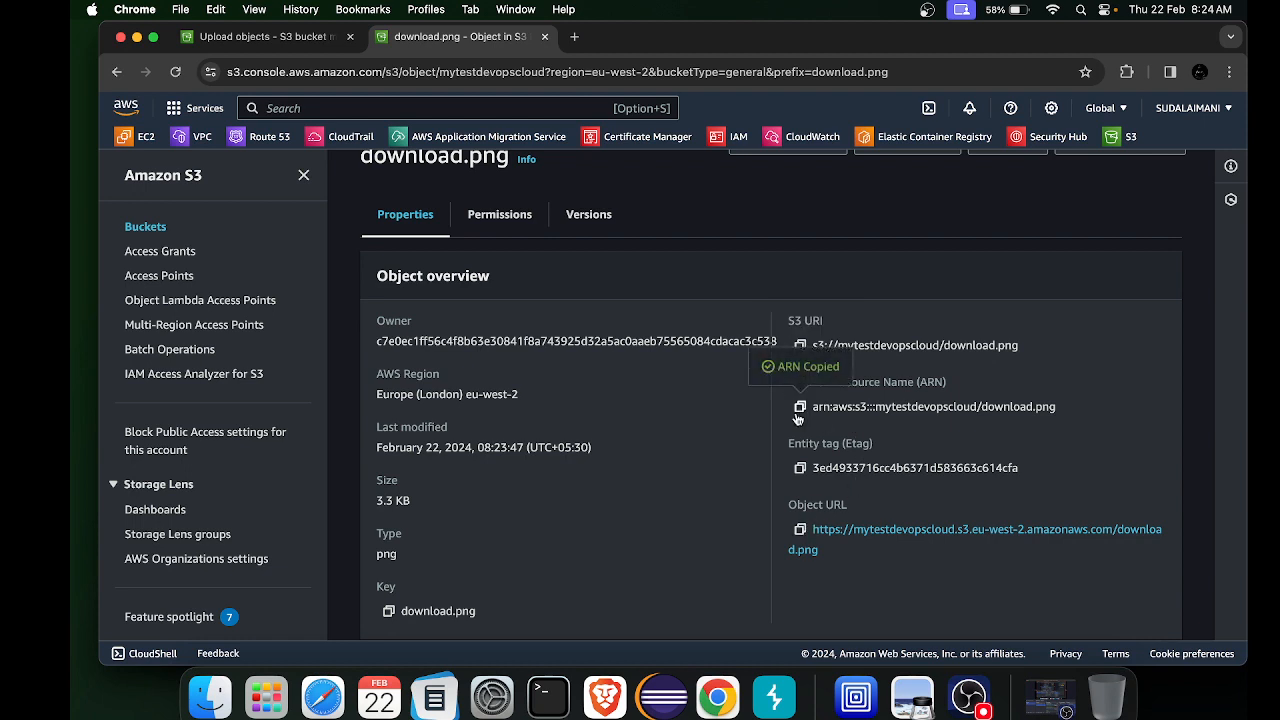
{"action": "scroll", "coordinate": [797, 418], "scroll_direction": "down", "scroll_amount": 3}
{"action": "scroll", "coordinate": [797, 418], "scroll_direction": "up", "scroll_amount": 5}
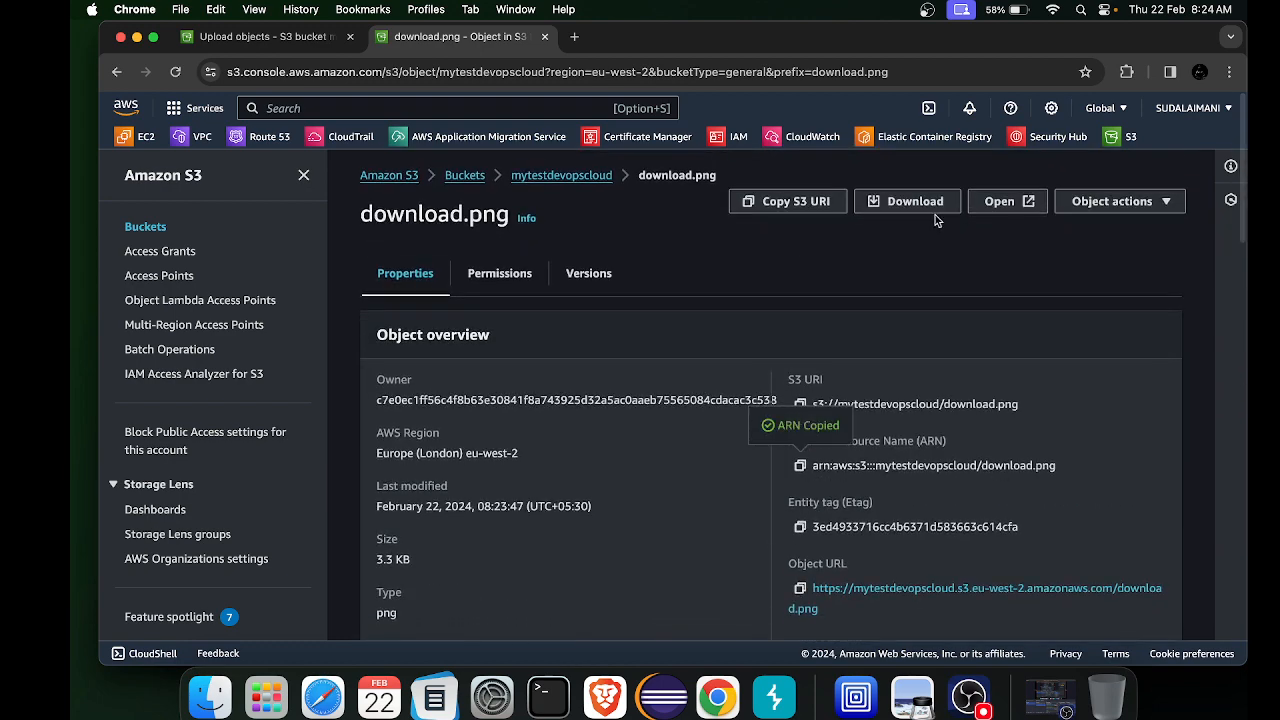
{"action": "left_click", "coordinate": [1009, 201]}
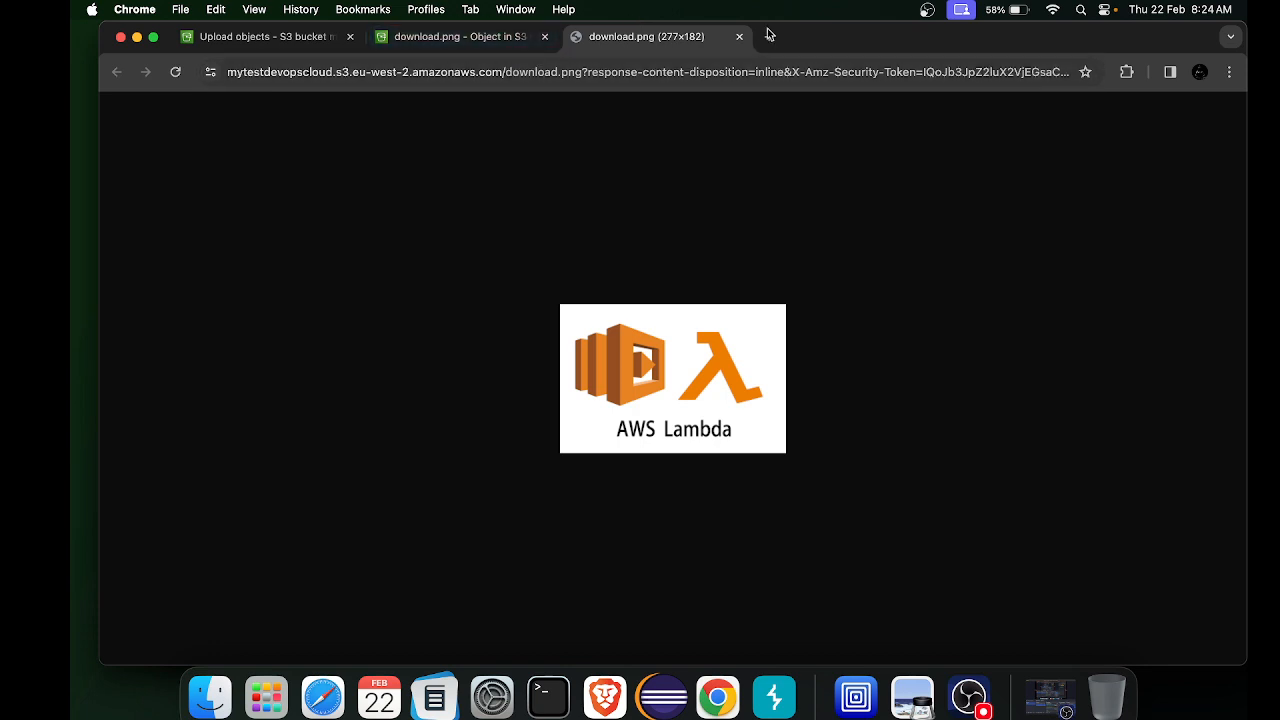
{"action": "left_click", "coordinate": [466, 38]}
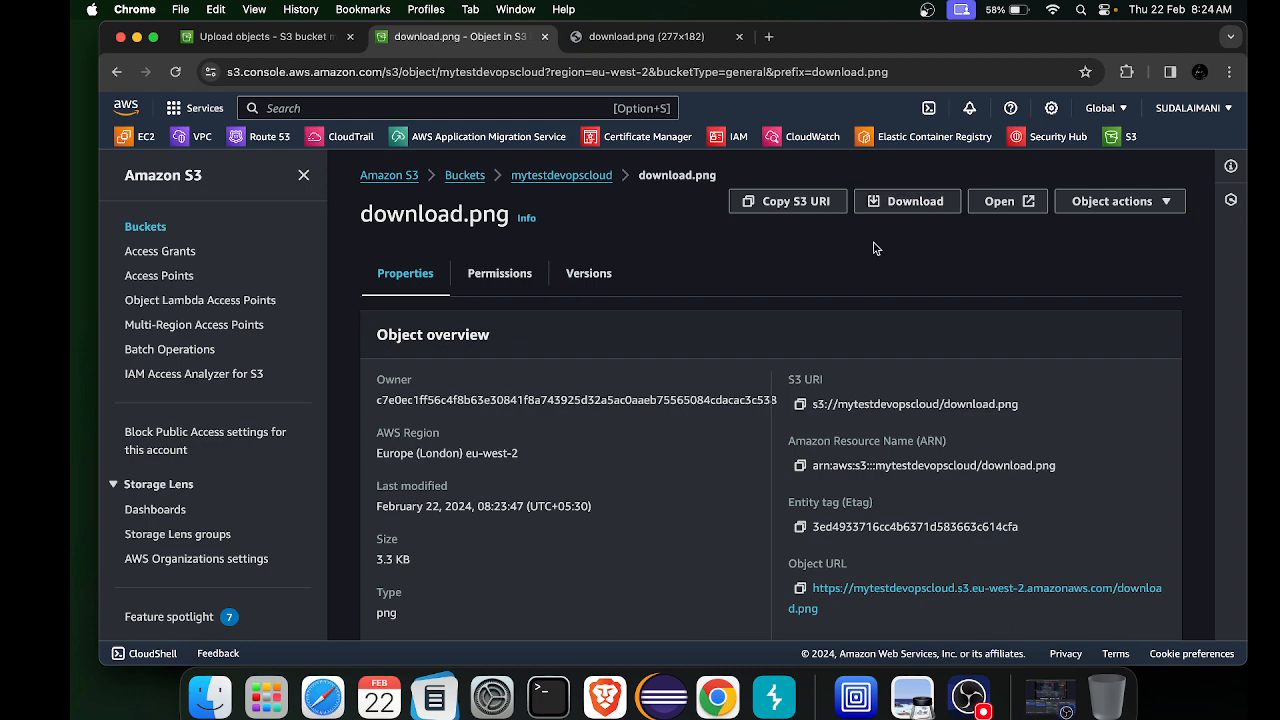
Copy the Object URL of download.png and return to the object's details page
{"action": "scroll", "coordinate": [836, 328], "scroll_direction": "down", "scroll_amount": 3}
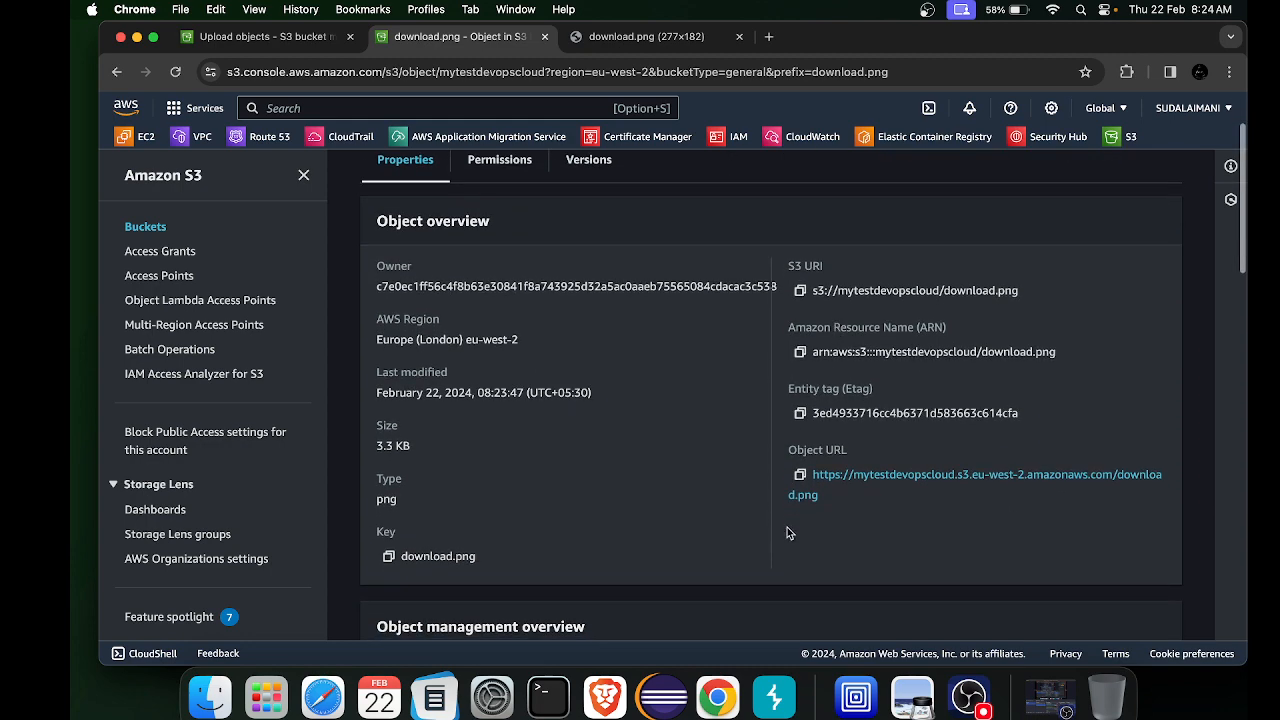
{"action": "left_click", "coordinate": [807, 474]}
{"action": "left_click", "coordinate": [643, 144]}
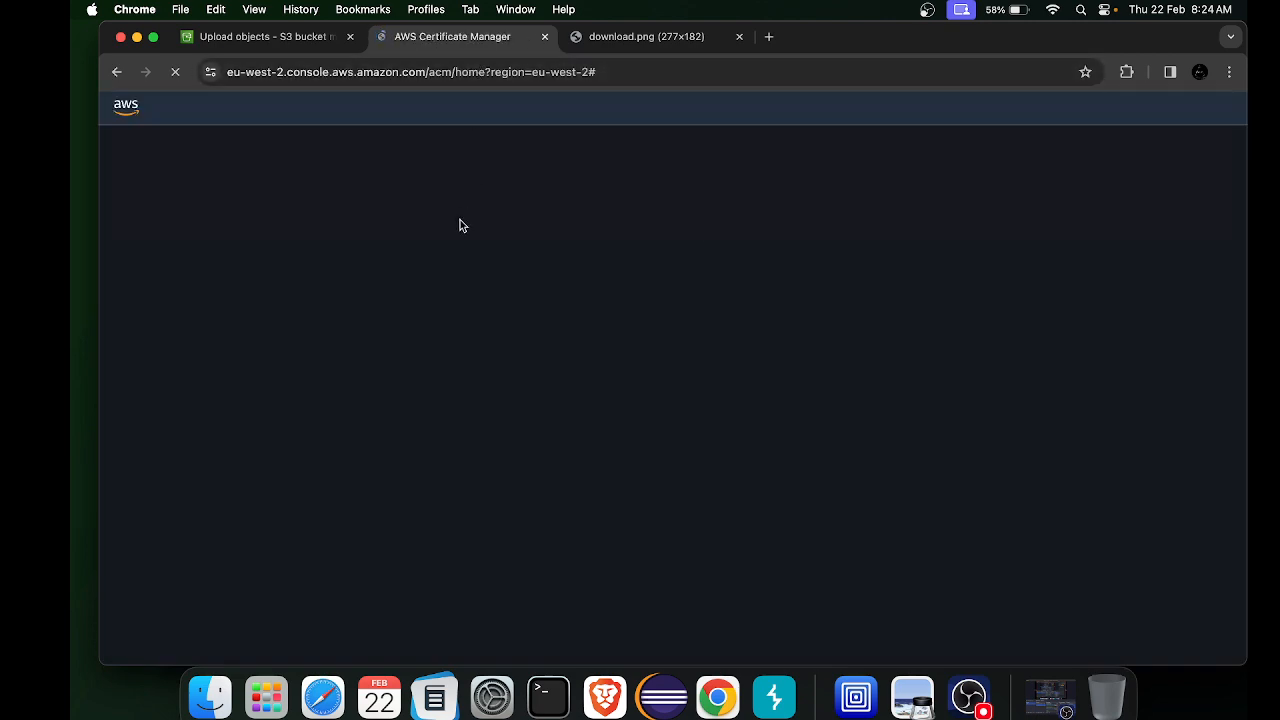
{"action": "scroll", "coordinate": [460, 223], "scroll_direction": "left", "scroll_amount": 5}
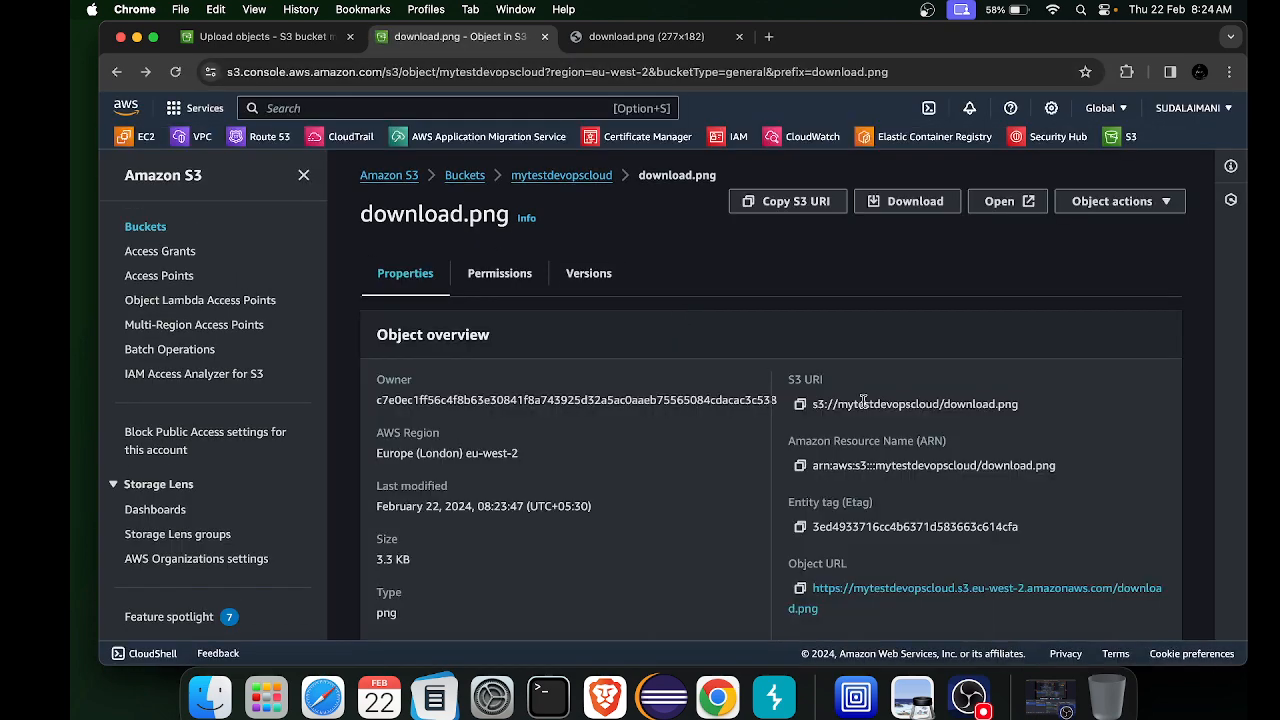
Copy the Object URL of download.png, try to open it in a new browser tab, and return to the object's details page
{"action": "scroll", "coordinate": [782, 366], "scroll_direction": "down", "scroll_amount": 3}
{"action": "left_click", "coordinate": [800, 448]}
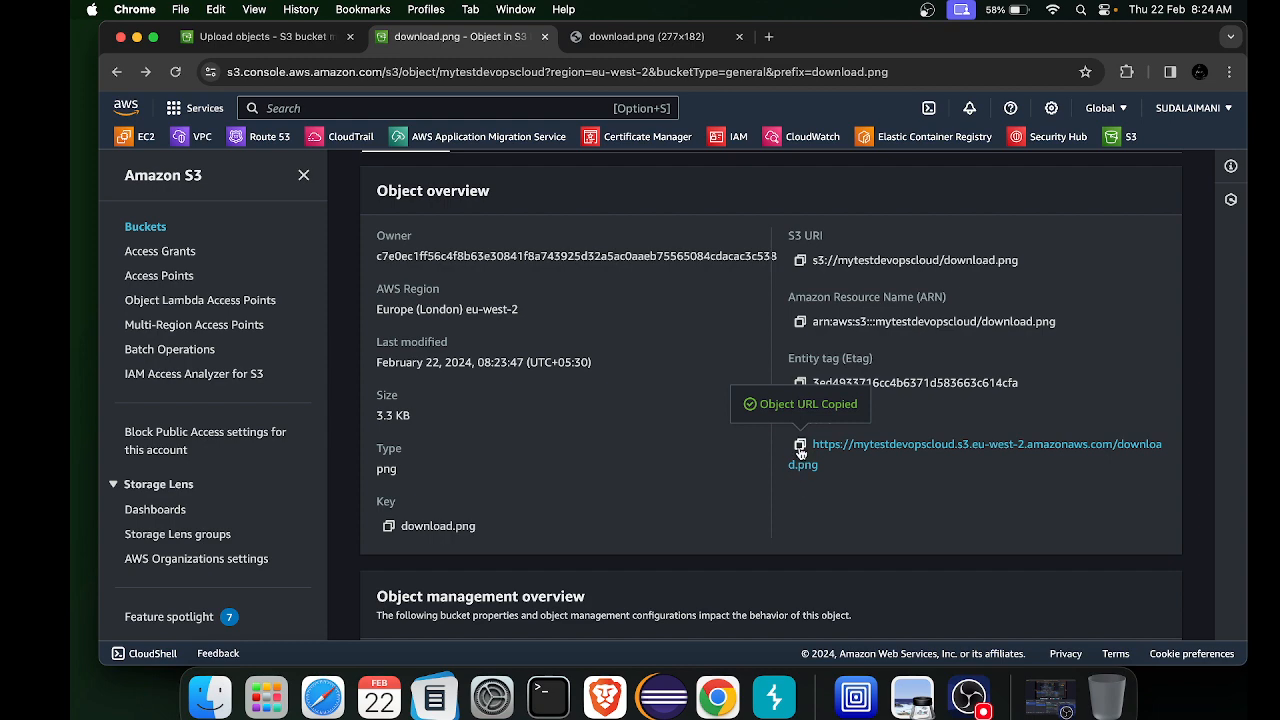
{"action": "left_click", "coordinate": [768, 36]}
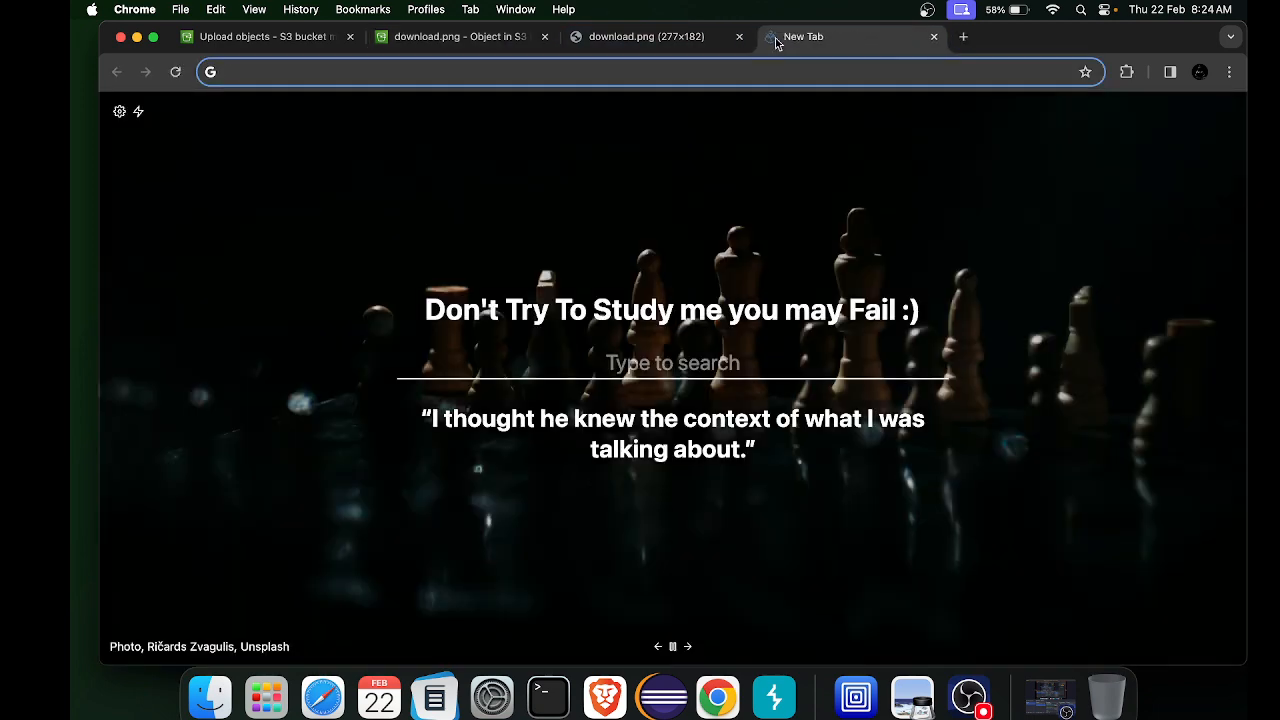
{"action": "key", "text": "super+v"}
{"action": "key", "text": "Return"}
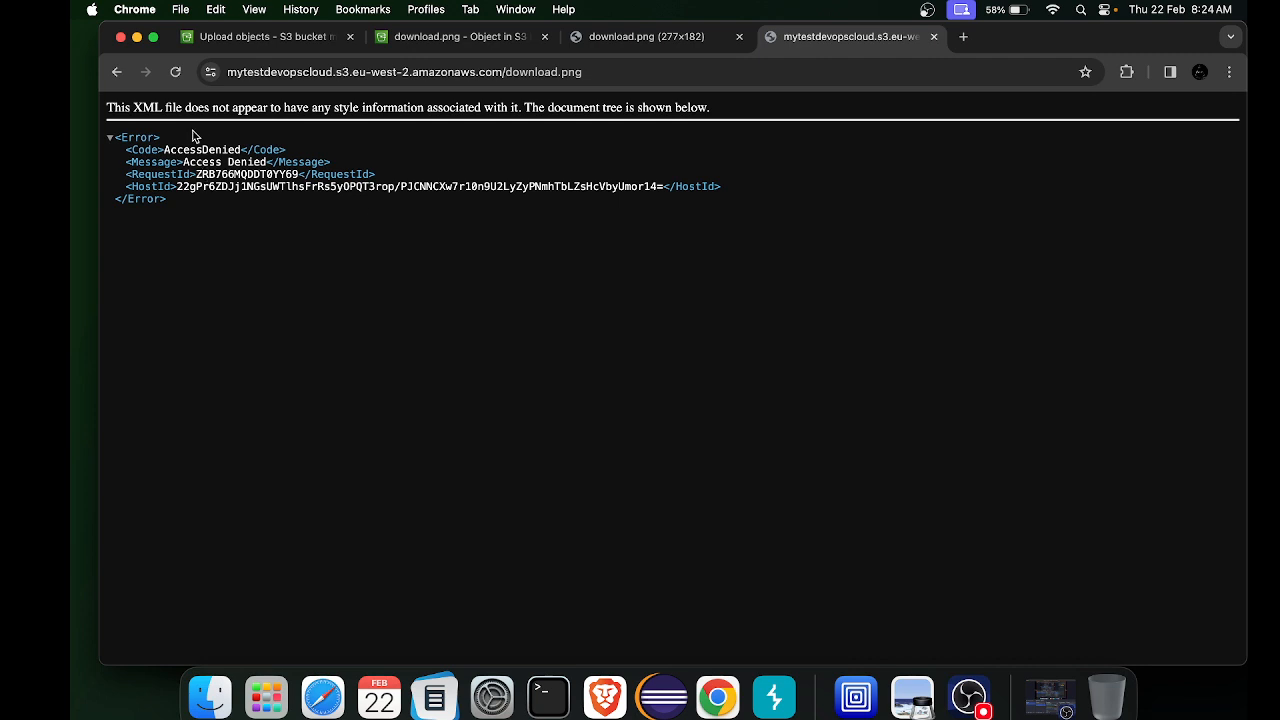
{"action": "left_click", "coordinate": [441, 37]}
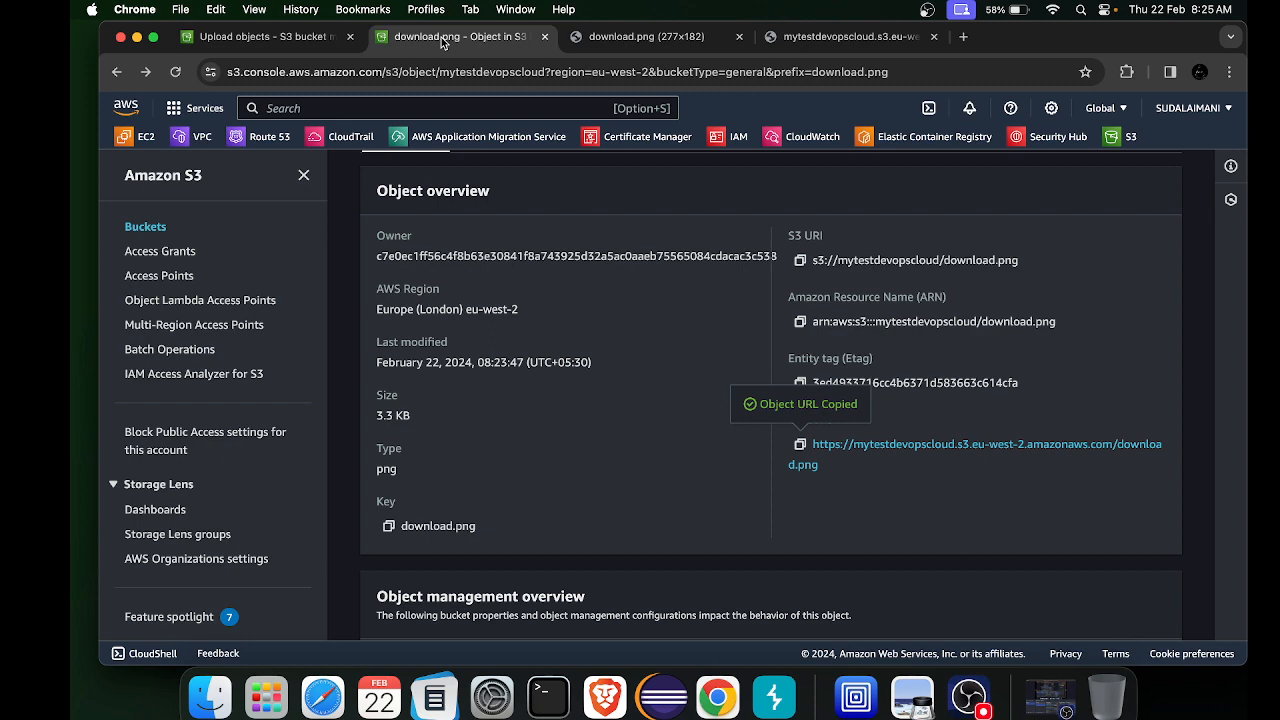
Open download.png directly from its details page and close the new image tab
{"action": "scroll", "coordinate": [451, 406], "scroll_direction": "down", "scroll_amount": 5}
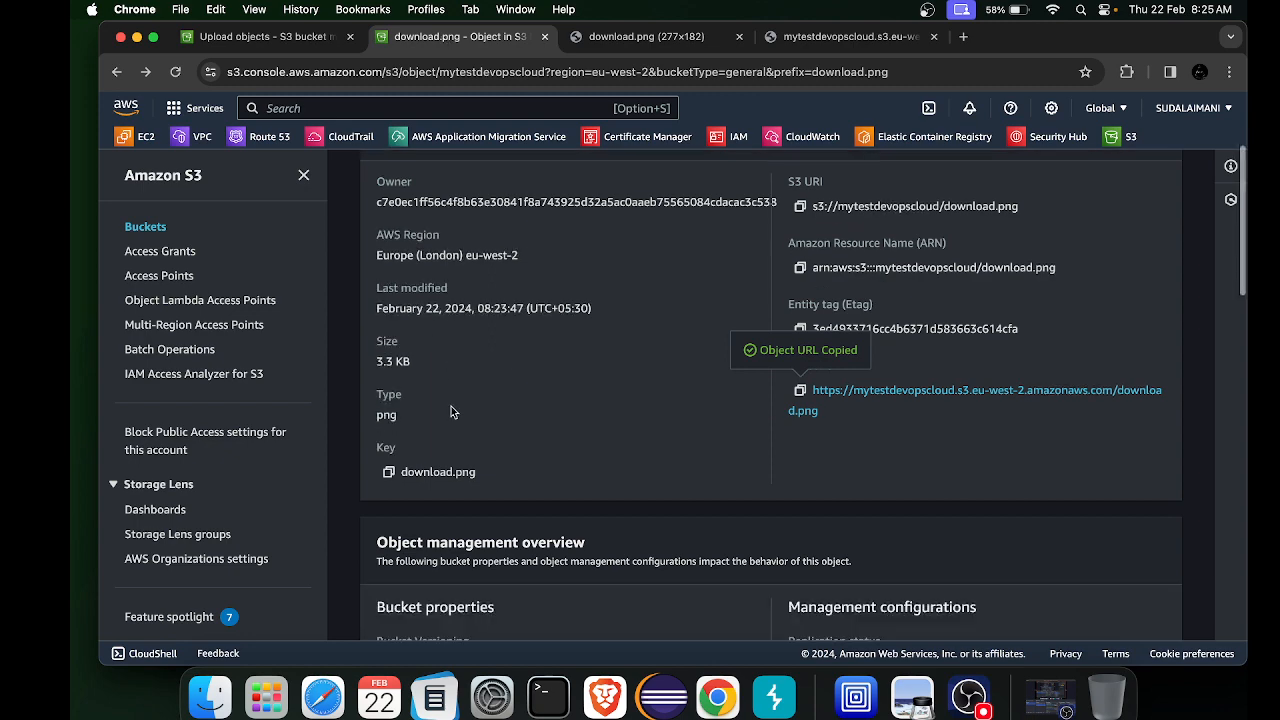
{"action": "scroll", "coordinate": [451, 406], "scroll_direction": "down", "scroll_amount": 1}
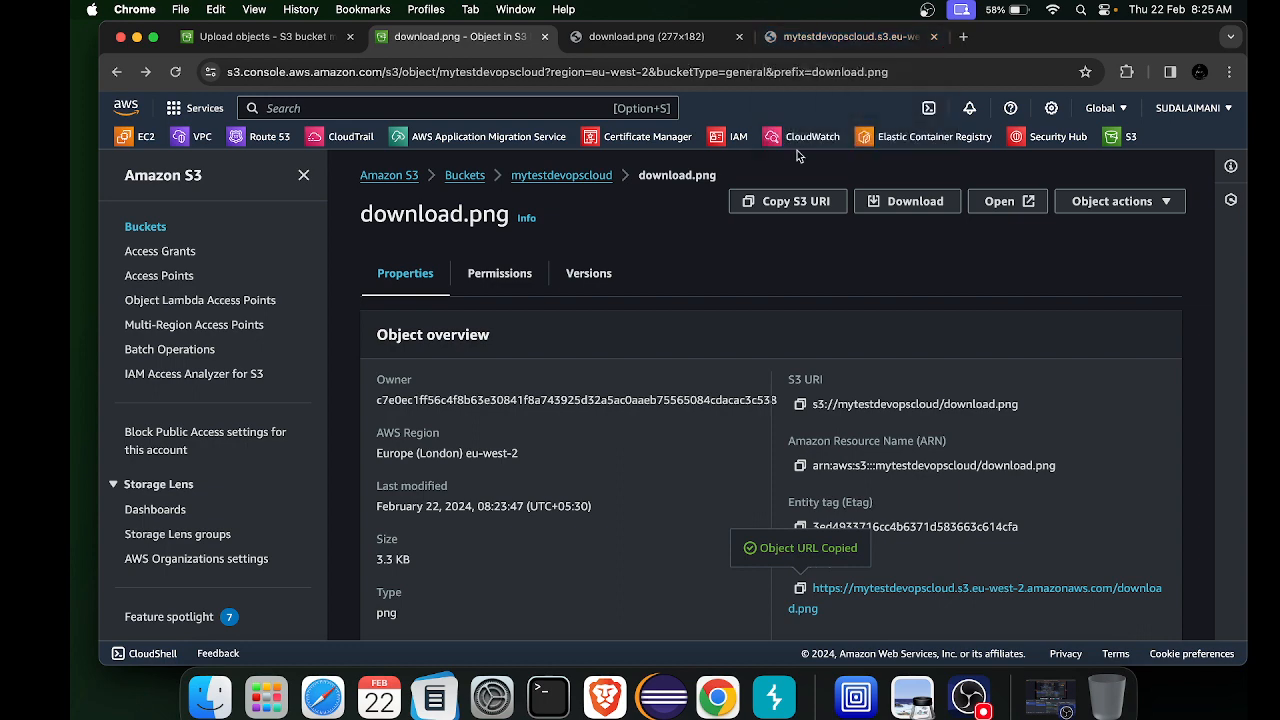
{"action": "left_click", "coordinate": [1001, 202]}
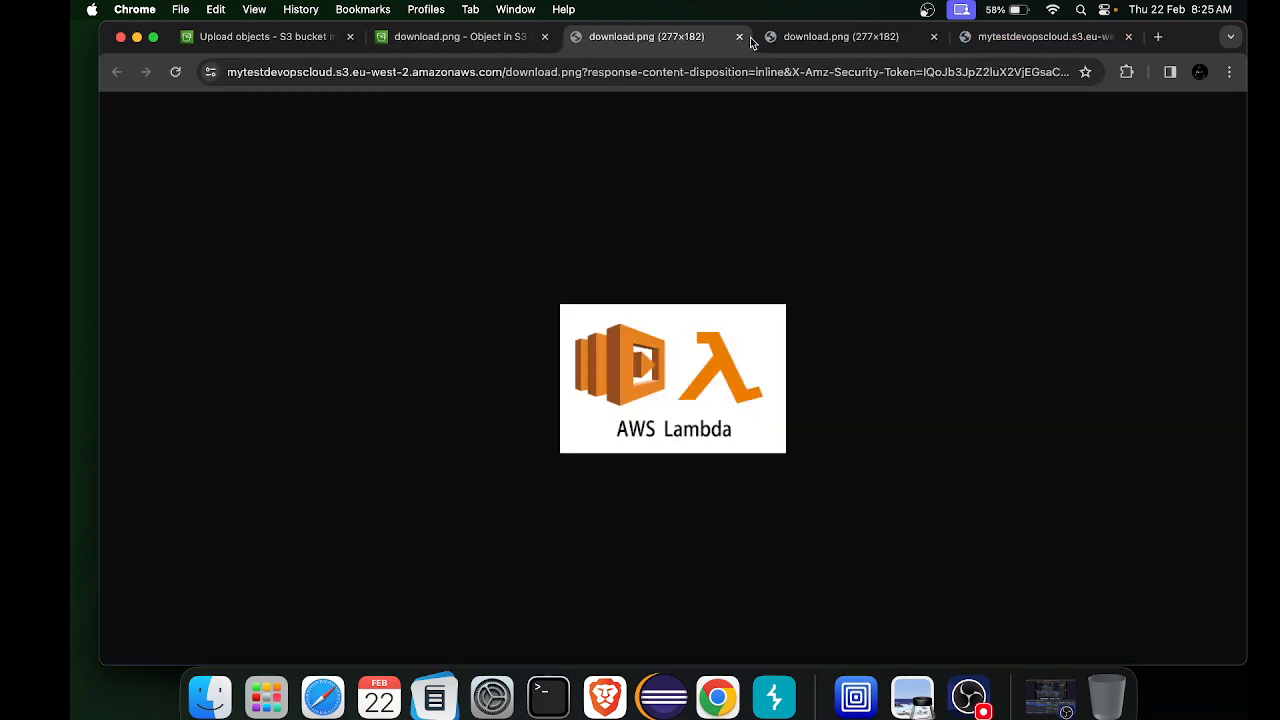
{"action": "left_click", "coordinate": [739, 36]}
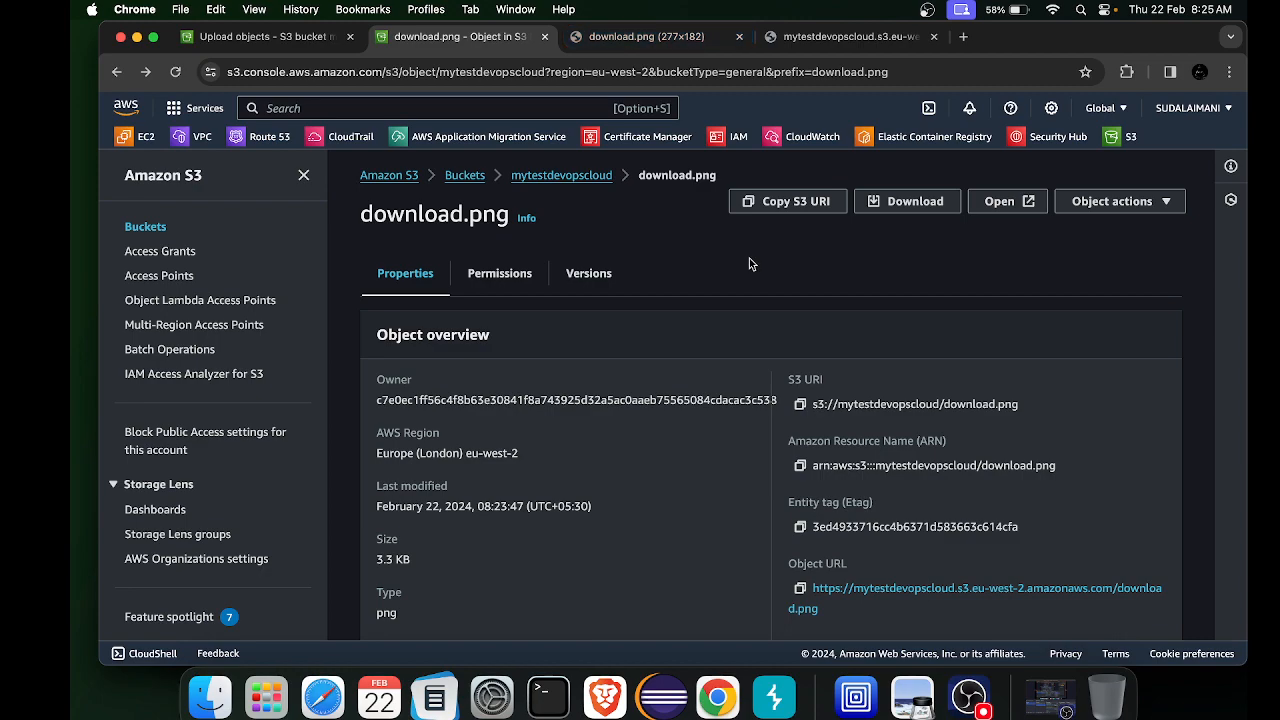
Examine the remaining properties of download.png, including storage class, server-side encryption, tags, metadata and Object Lock
{"action": "scroll", "coordinate": [749, 260], "scroll_direction": "down", "scroll_amount": 10}
{"action": "scroll", "coordinate": [749, 260], "scroll_direction": "up", "scroll_amount": 12}
{"action": "scroll", "coordinate": [749, 260], "scroll_direction": "down", "scroll_amount": 3}
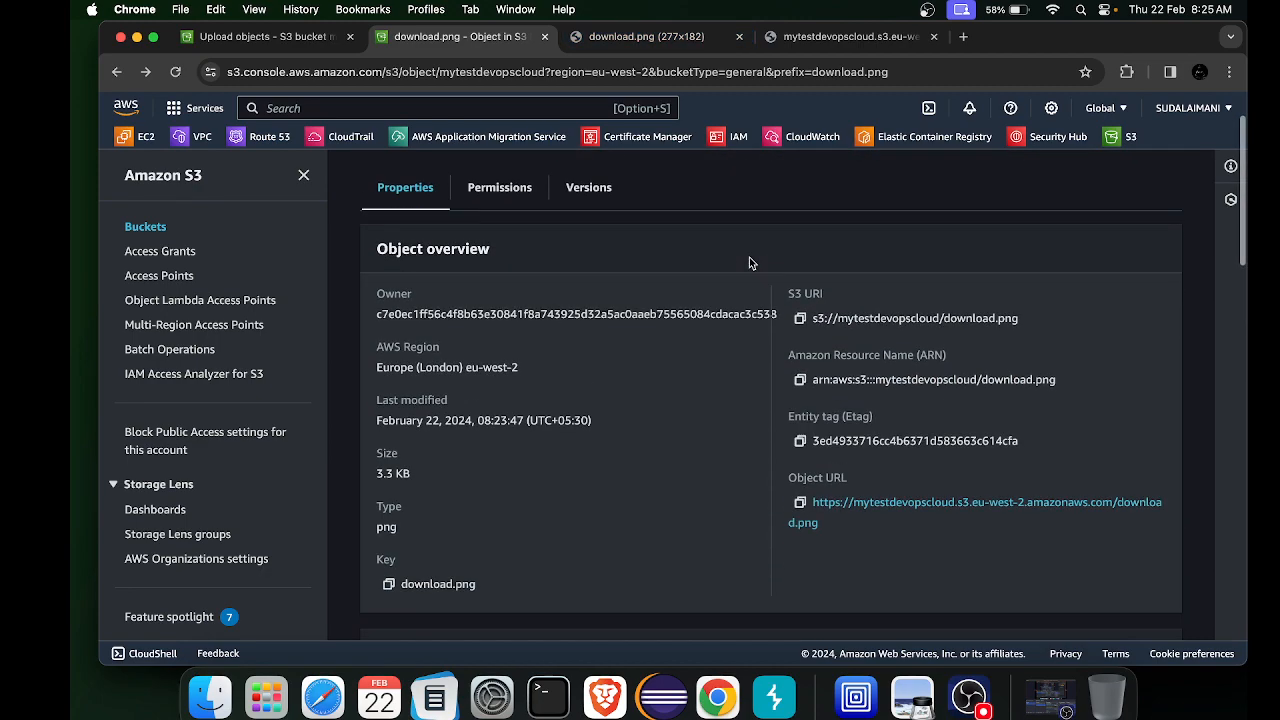
{"action": "scroll", "coordinate": [749, 260], "scroll_direction": "down", "scroll_amount": 10}
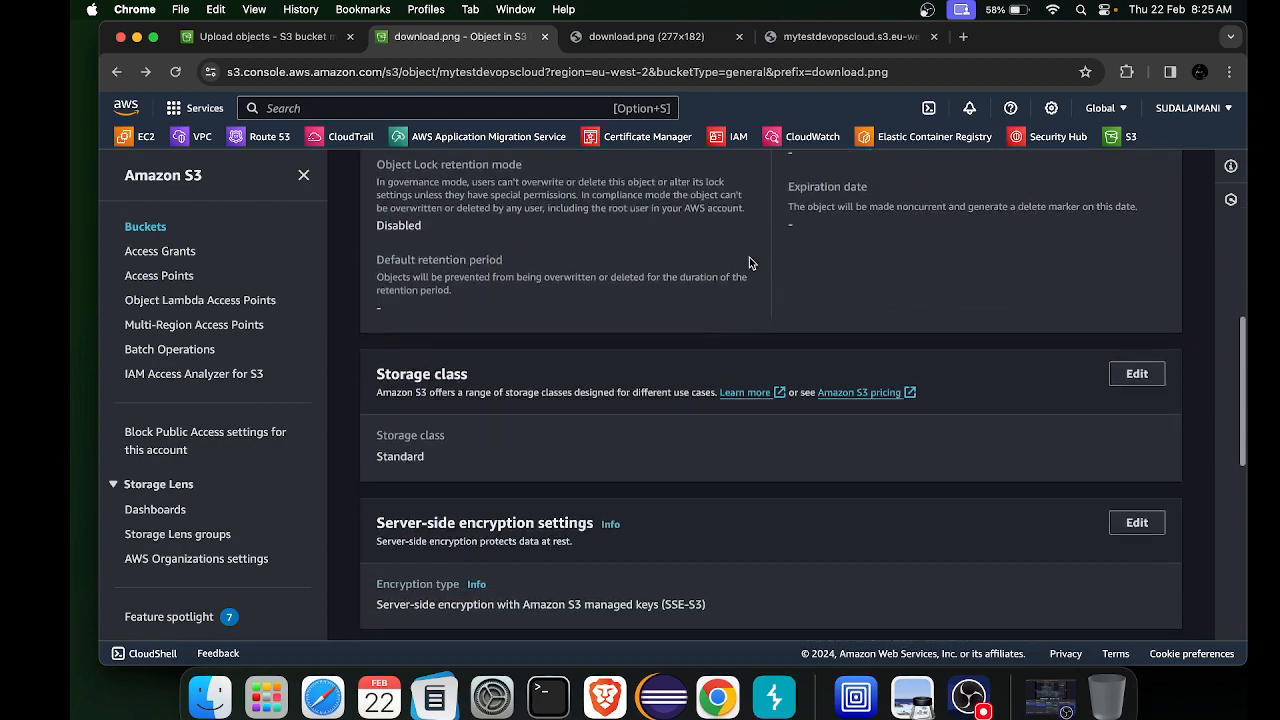
{"action": "scroll", "coordinate": [752, 262], "scroll_direction": "down", "scroll_amount": 3}
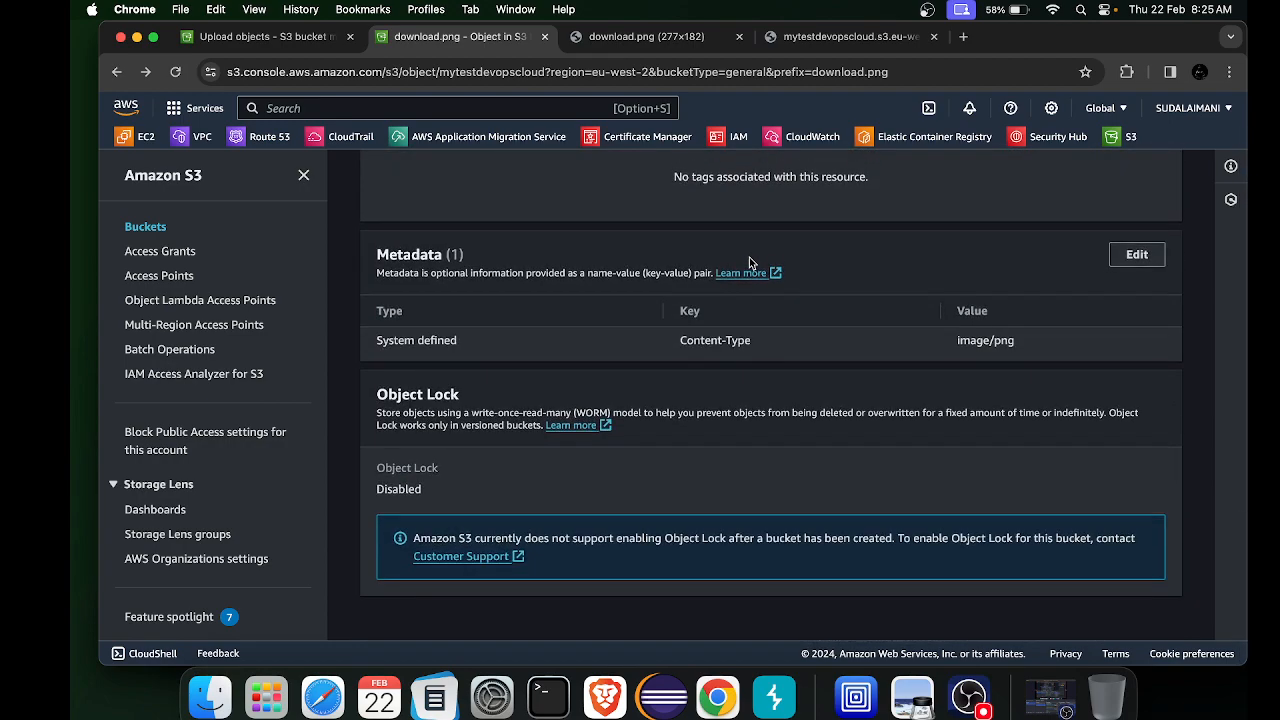
{"action": "scroll", "coordinate": [752, 262], "scroll_direction": "up", "scroll_amount": 15}
{"action": "scroll", "coordinate": [752, 263], "scroll_direction": "down", "scroll_amount": 1}
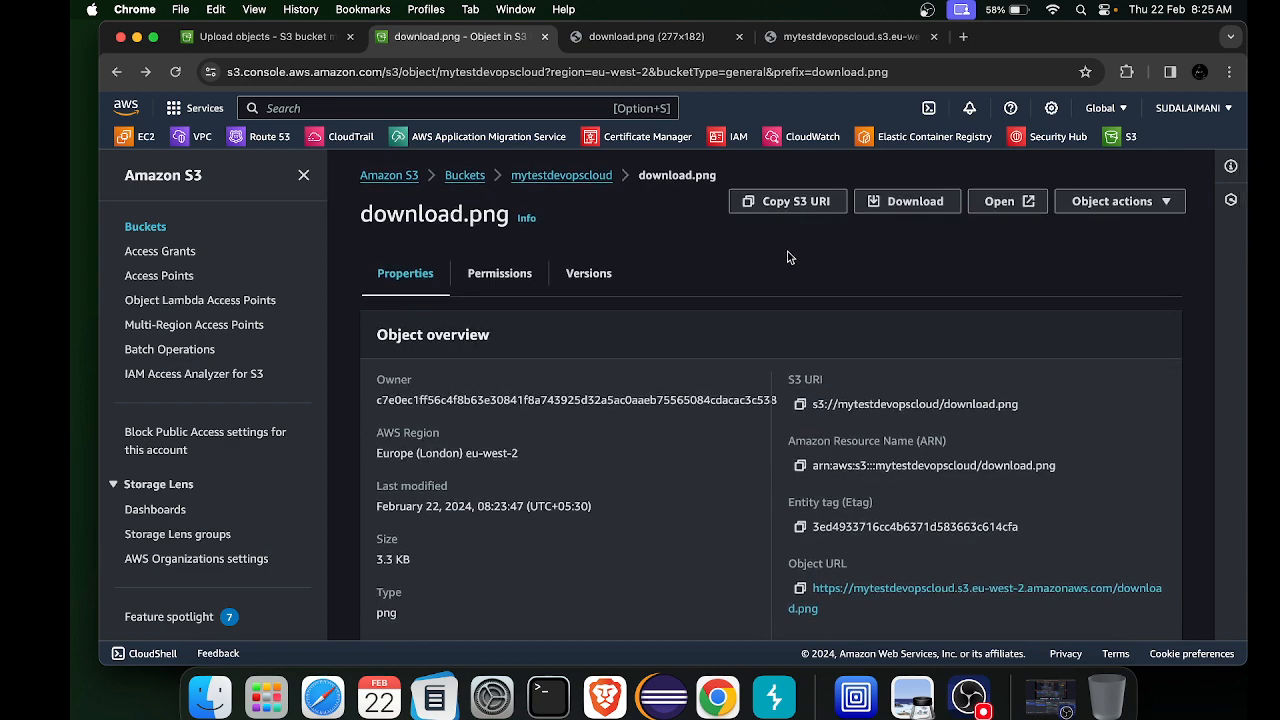
Go back through the mytestdevopscloud bucket to the bucket list and check the bucket's Access status
{"action": "left_click", "coordinate": [558, 175]}
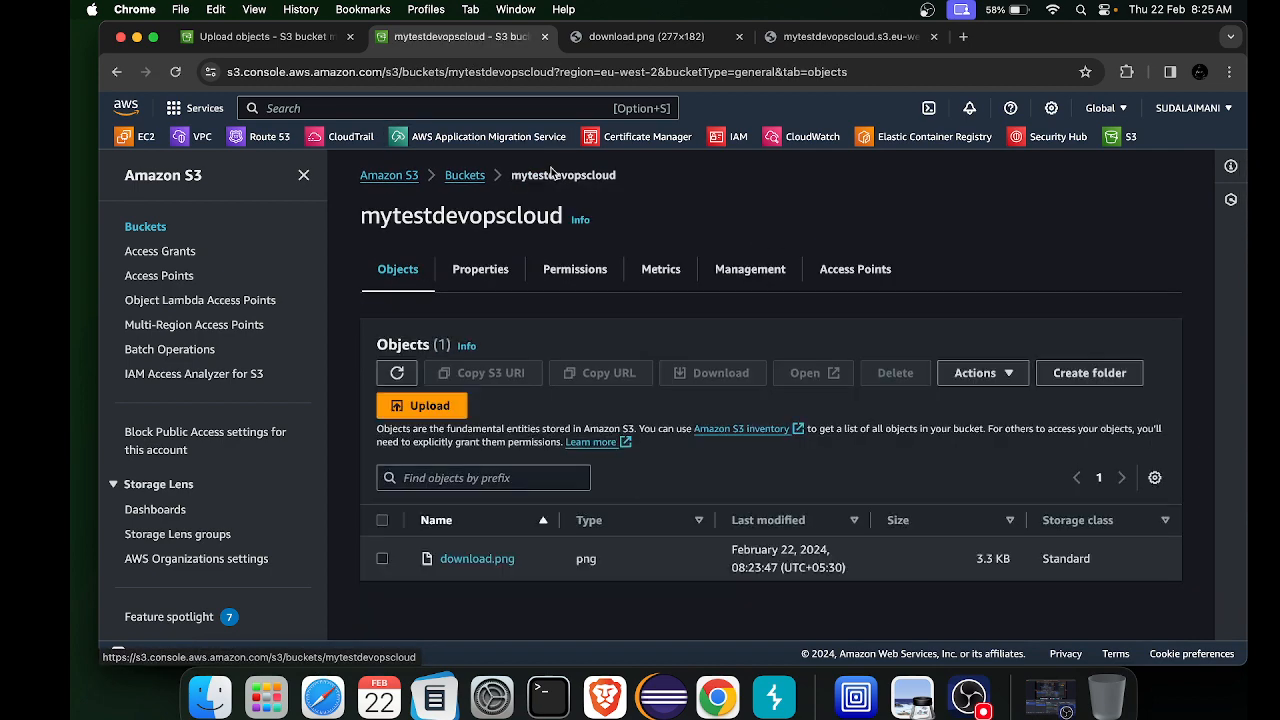
{"action": "left_click", "coordinate": [466, 176]}
{"action": "scroll", "coordinate": [683, 488], "scroll_direction": "down", "scroll_amount": 4}
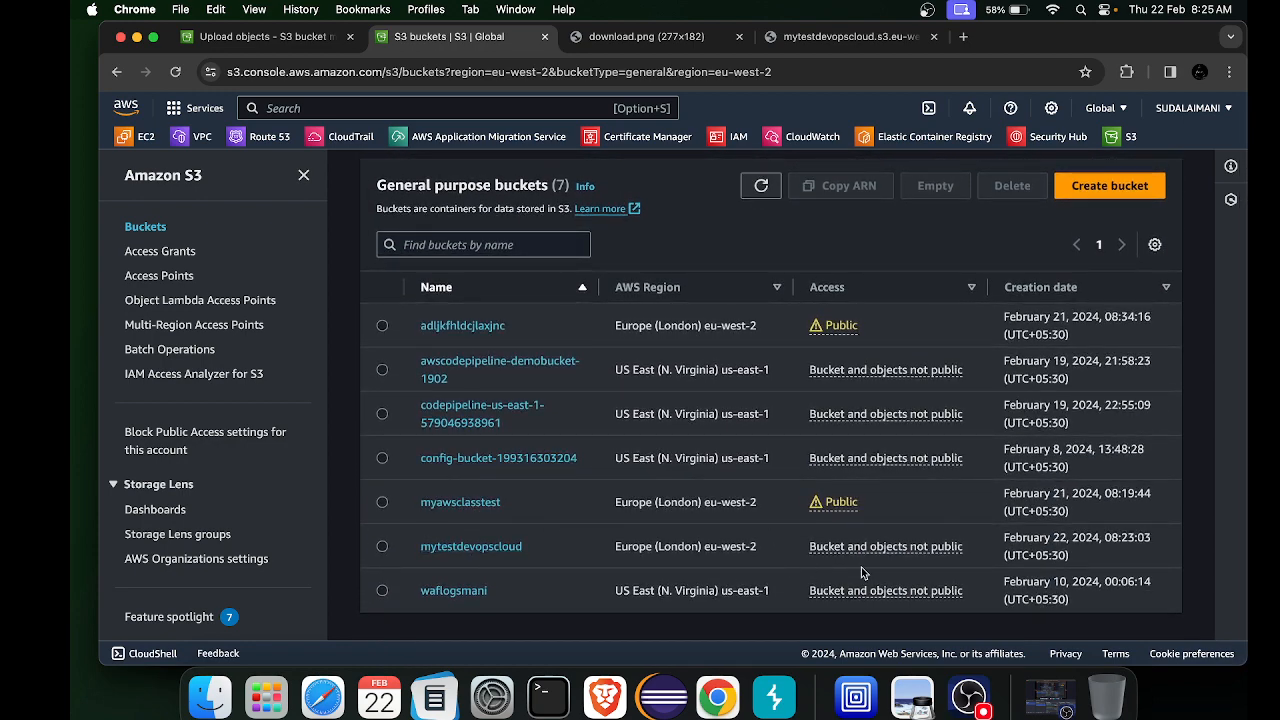
Turn off Block all public access in the permissions of the mytestdevopscloud bucket, save, and verify the change with "confirm"
{"action": "left_click", "coordinate": [445, 551]}
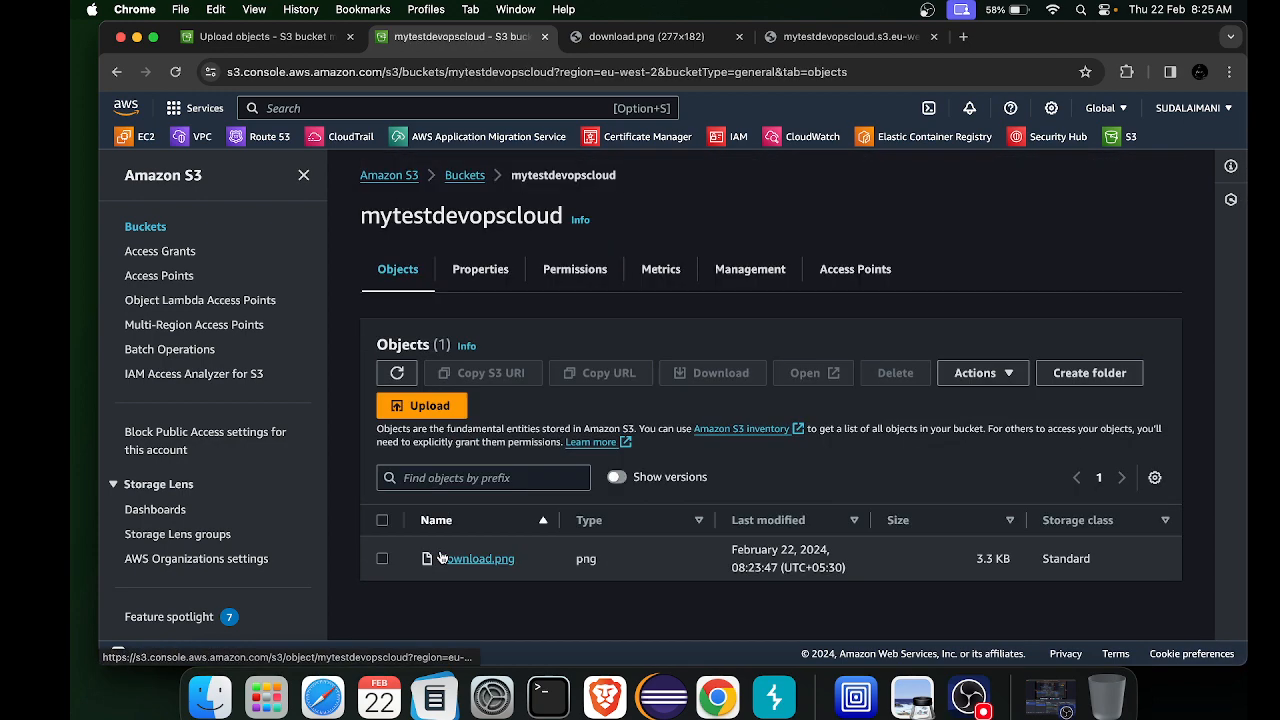
{"action": "left_click", "coordinate": [585, 270]}
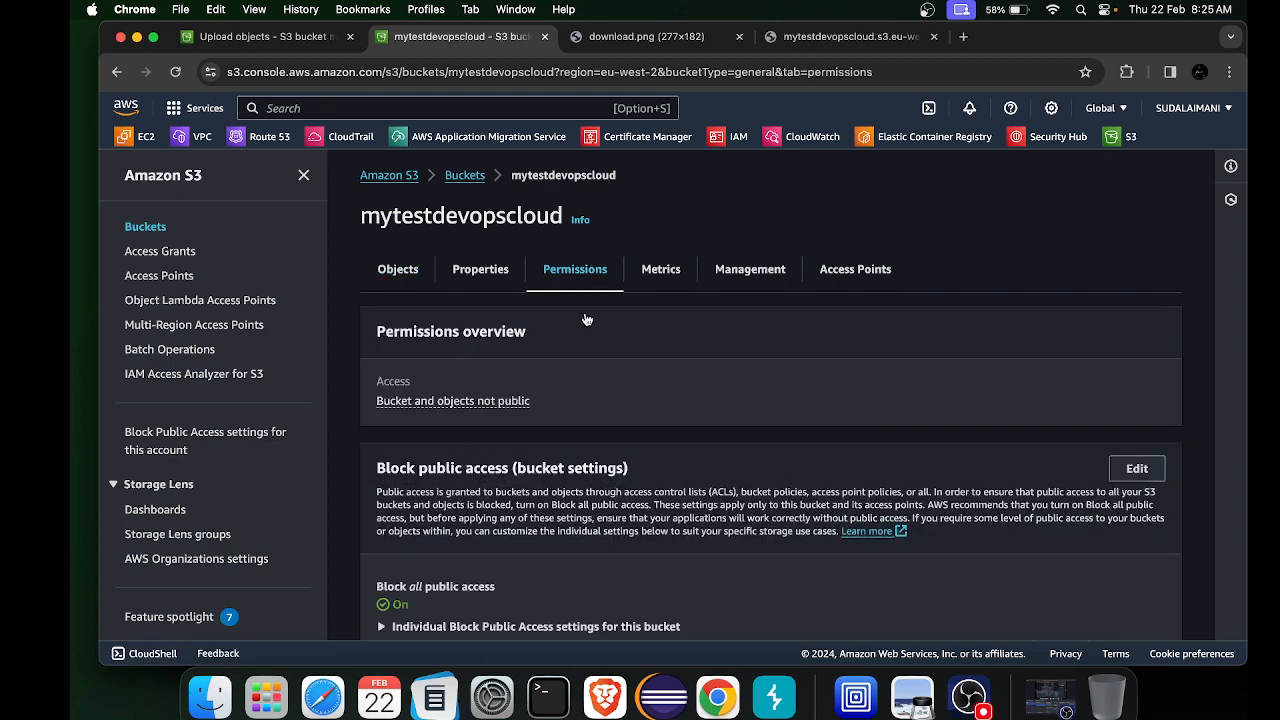
{"action": "scroll", "coordinate": [520, 518], "scroll_direction": "down", "scroll_amount": 3}
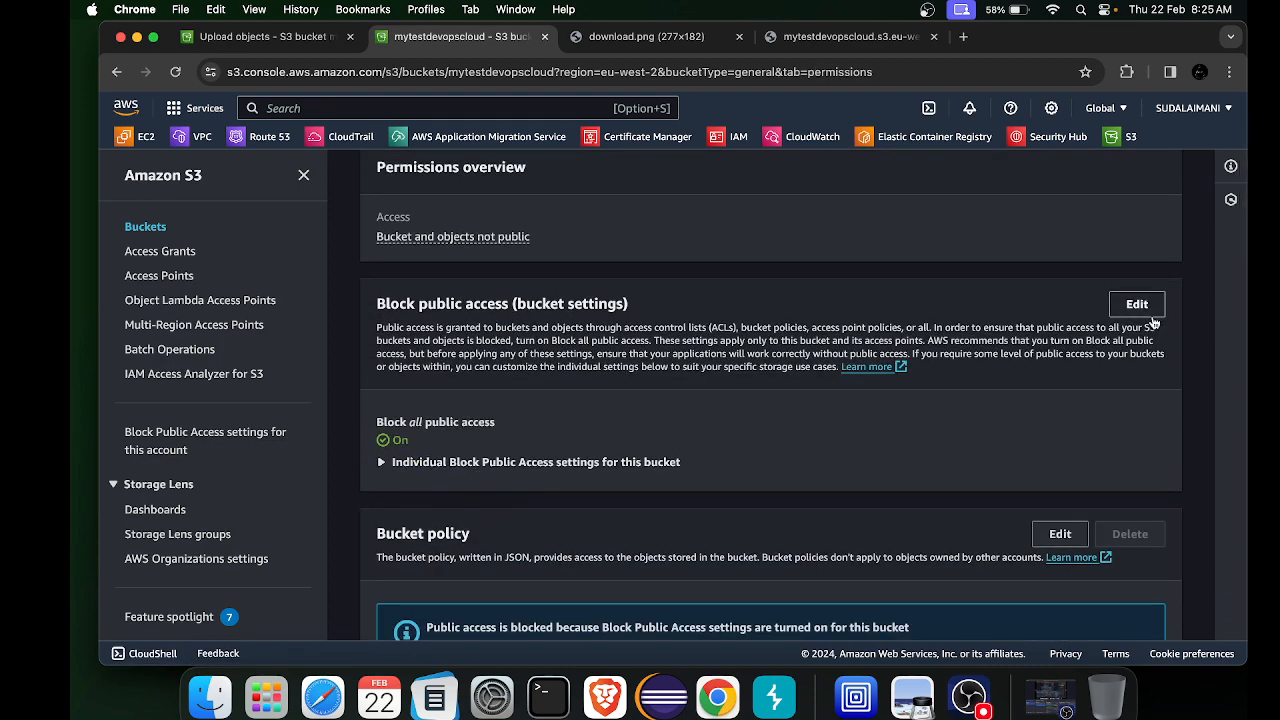
{"action": "left_click", "coordinate": [1140, 302]}
{"action": "left_click", "coordinate": [382, 398]}
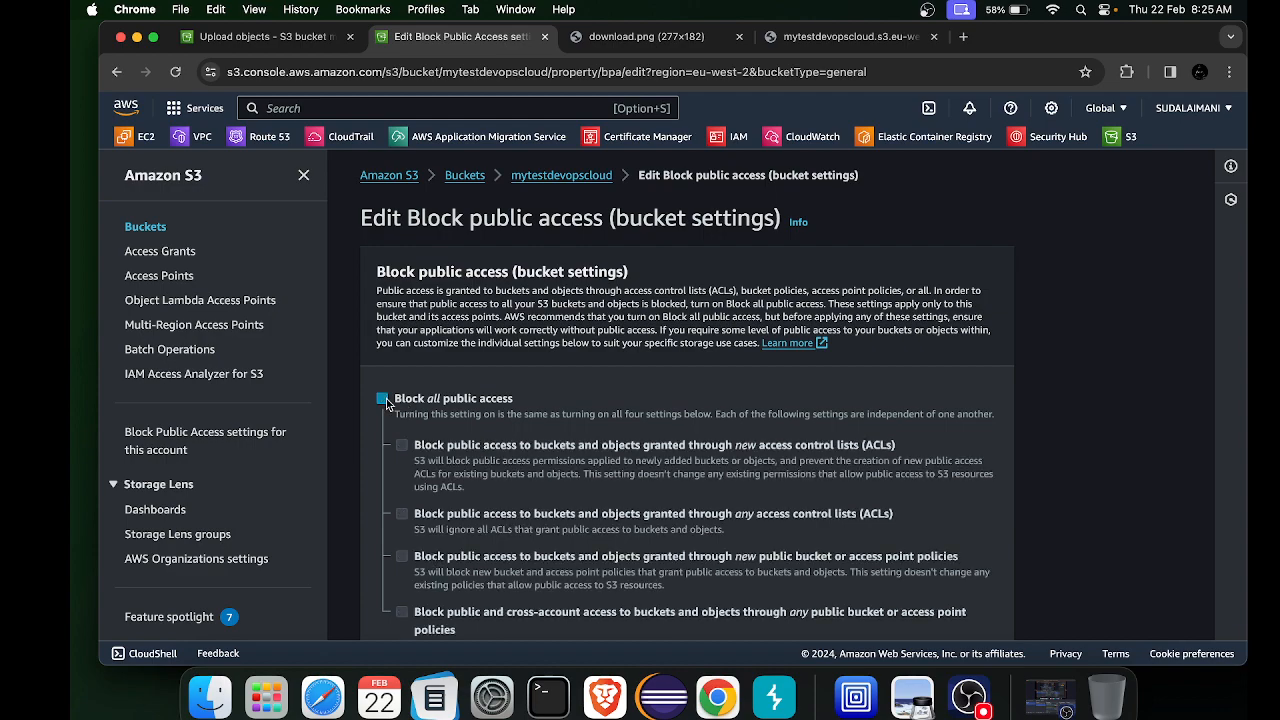
{"action": "scroll", "coordinate": [646, 423], "scroll_direction": "down", "scroll_amount": 2}
{"action": "left_click", "coordinate": [977, 625]}
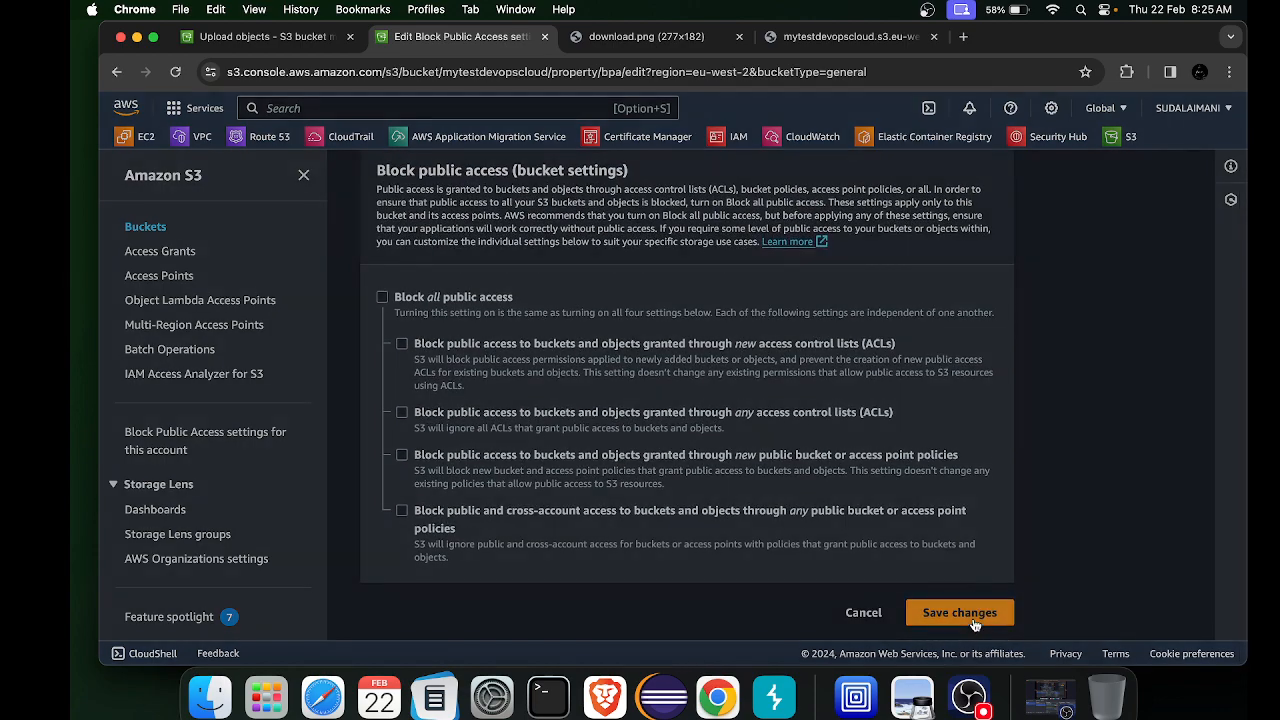
{"action": "left_click", "coordinate": [632, 439]}
{"action": "type", "text": "co"}
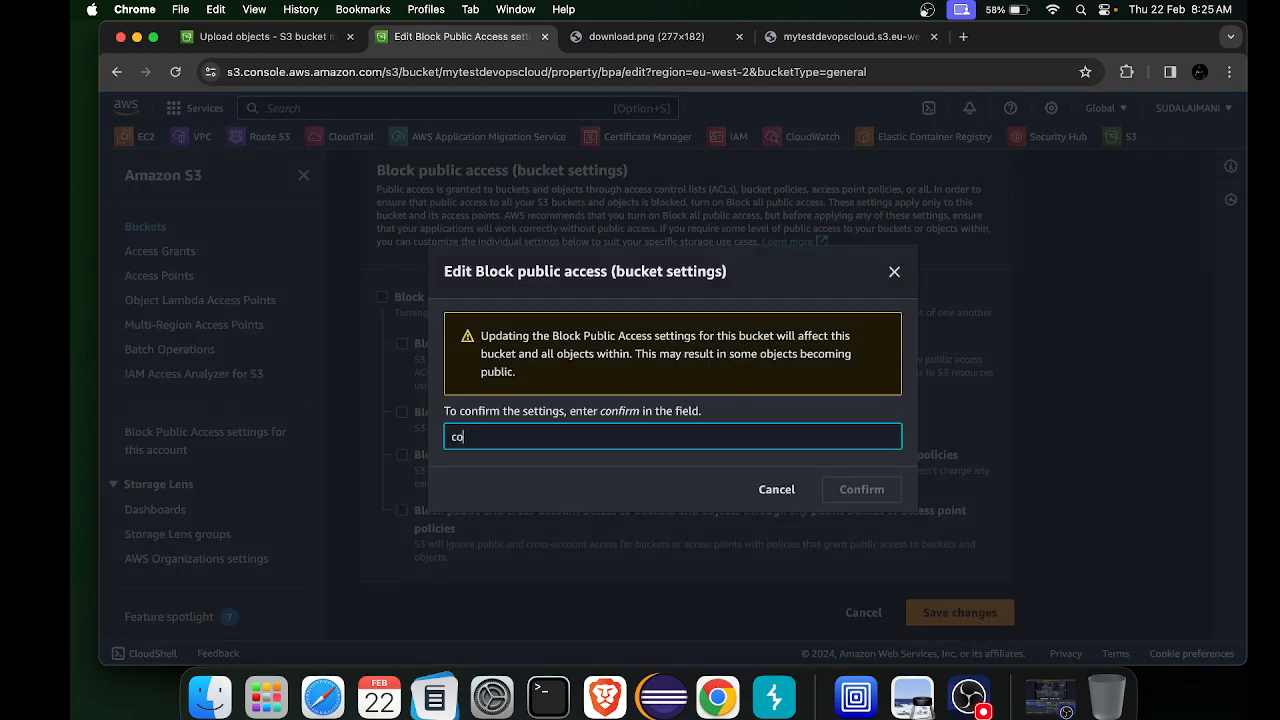
{"action": "type", "text": "nfirm"}
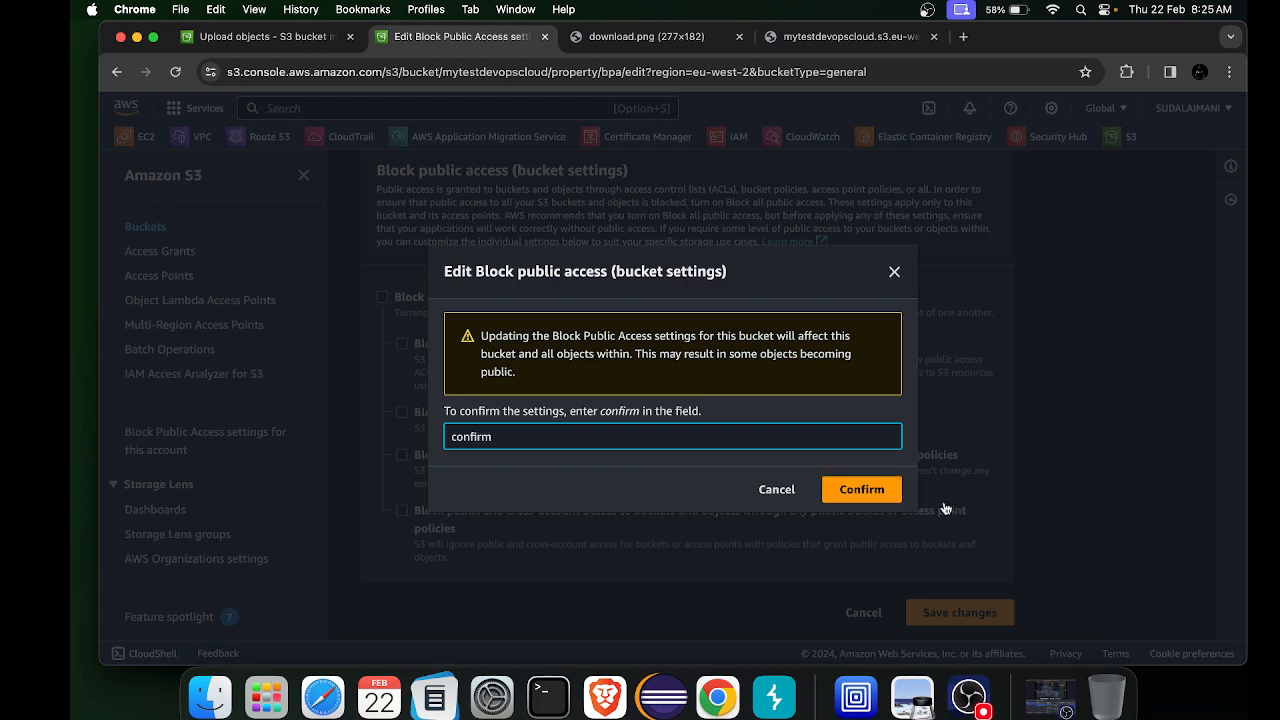
{"action": "left_click", "coordinate": [864, 492]}
Open the bucket policy of mytestdevopscloud for editing and launch the AWS Policy Generator
{"action": "scroll", "coordinate": [868, 499], "scroll_direction": "down", "scroll_amount": 3}
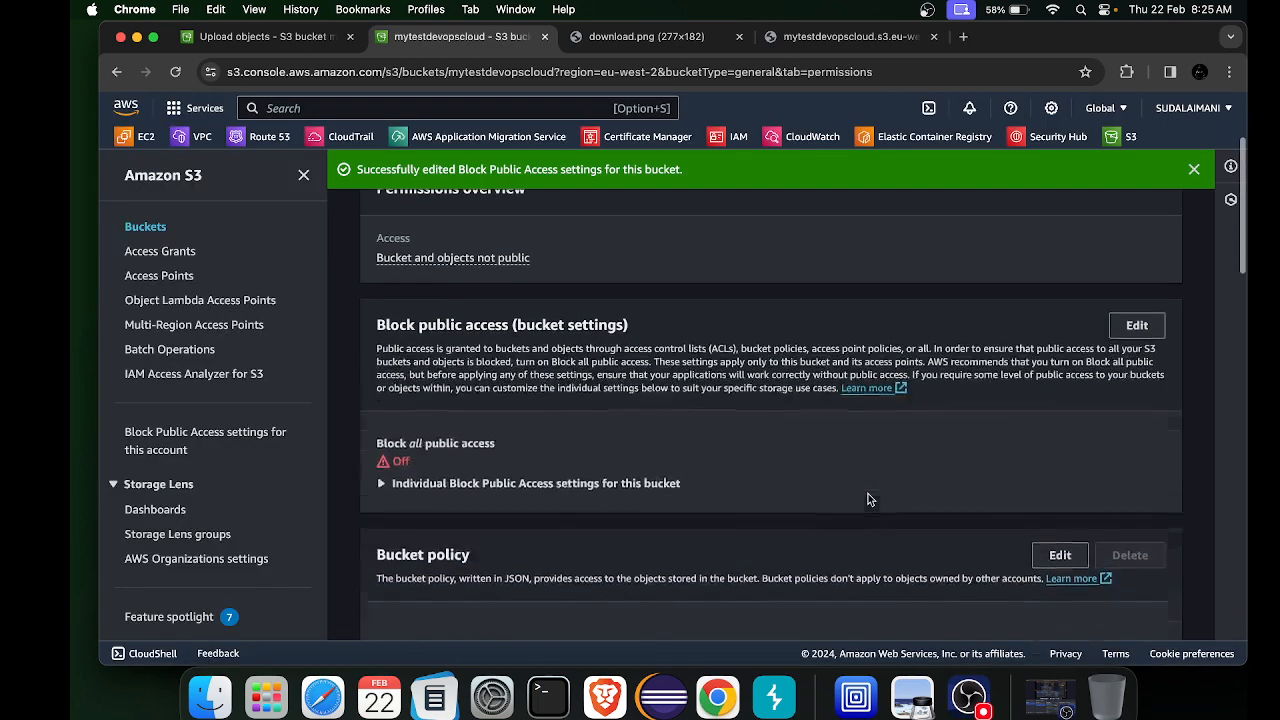
{"action": "scroll", "coordinate": [868, 499], "scroll_direction": "down", "scroll_amount": 4}
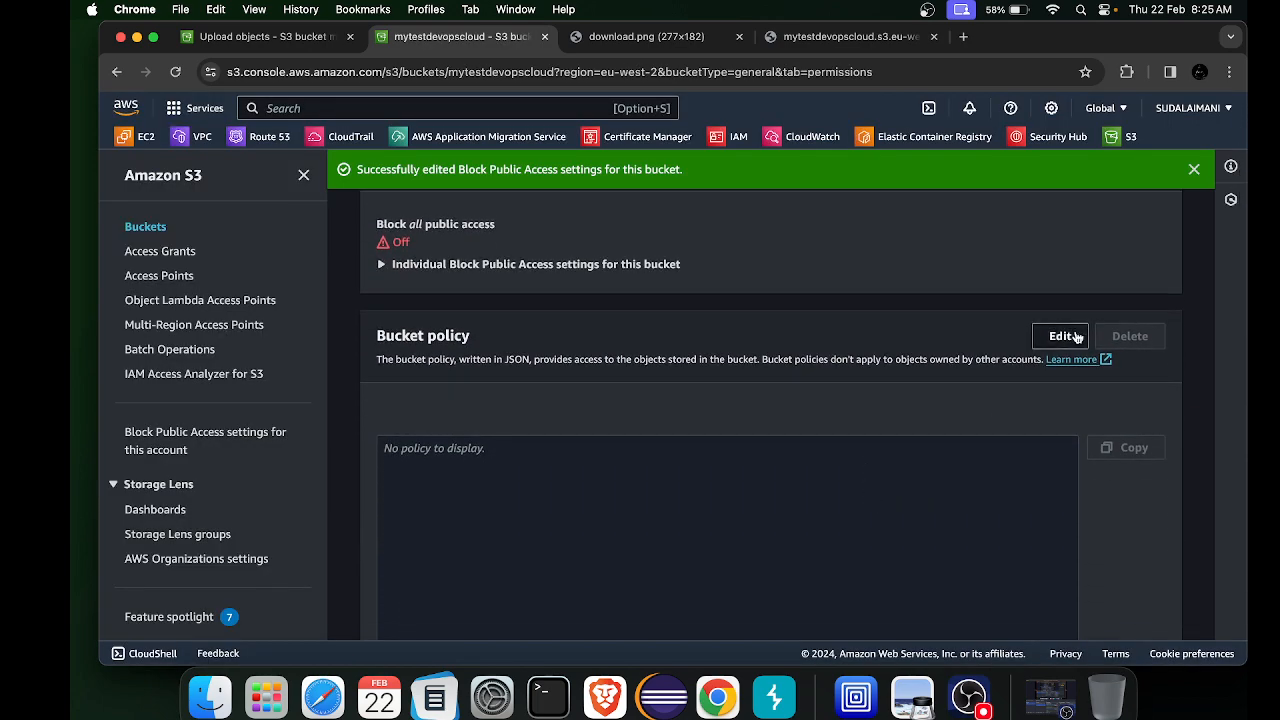
{"action": "left_click", "coordinate": [1063, 336]}
{"action": "scroll", "coordinate": [803, 440], "scroll_direction": "down", "scroll_amount": 4}
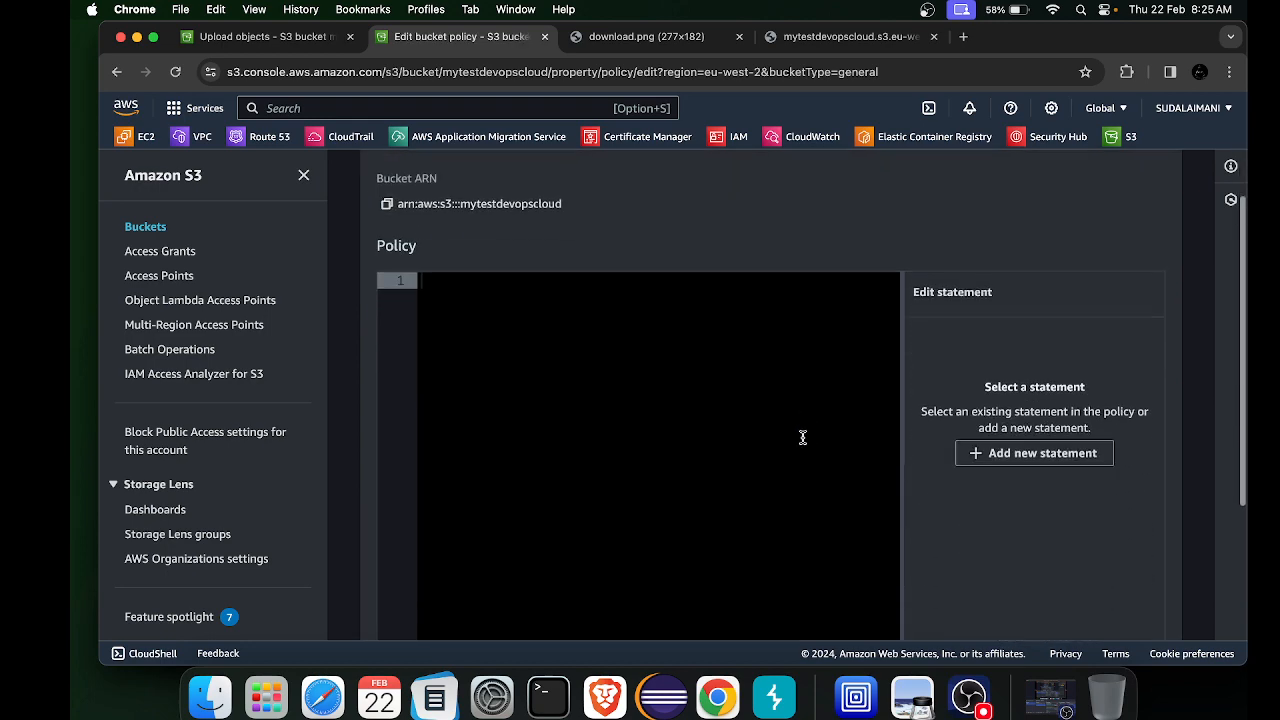
{"action": "scroll", "coordinate": [803, 437], "scroll_direction": "down", "scroll_amount": 2}
{"action": "scroll", "coordinate": [803, 437], "scroll_direction": "up", "scroll_amount": 5}
{"action": "scroll", "coordinate": [803, 437], "scroll_direction": "down", "scroll_amount": 2}
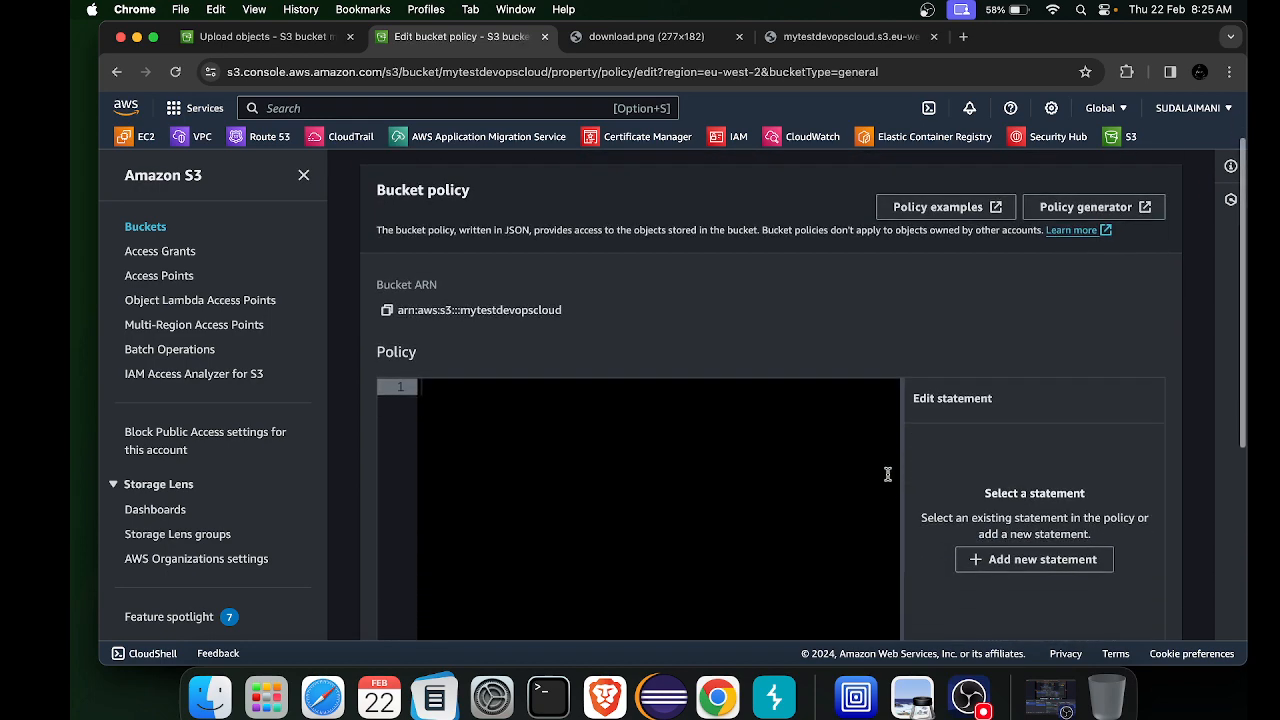
{"action": "left_click", "coordinate": [1072, 207]}
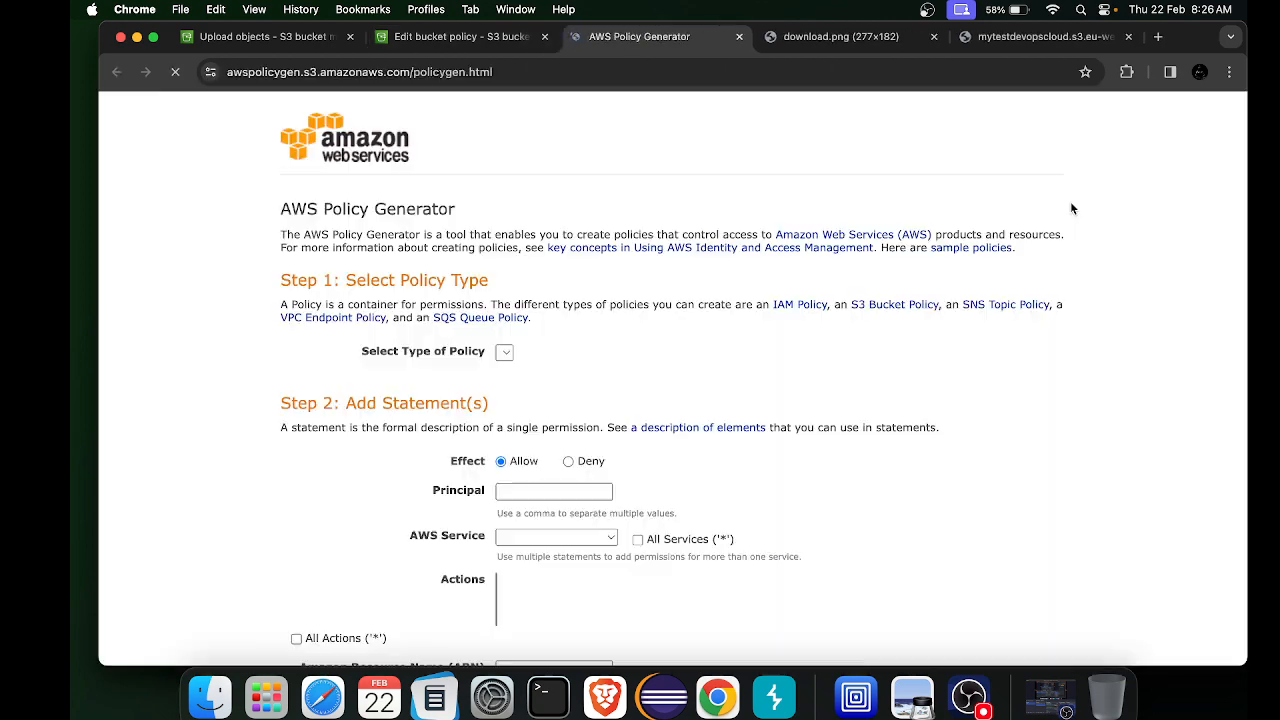
Select S3 Bucket Policy as the policy type and try to submit the statement from the Principal field
{"action": "scroll", "coordinate": [490, 409], "scroll_direction": "down", "scroll_amount": 1}
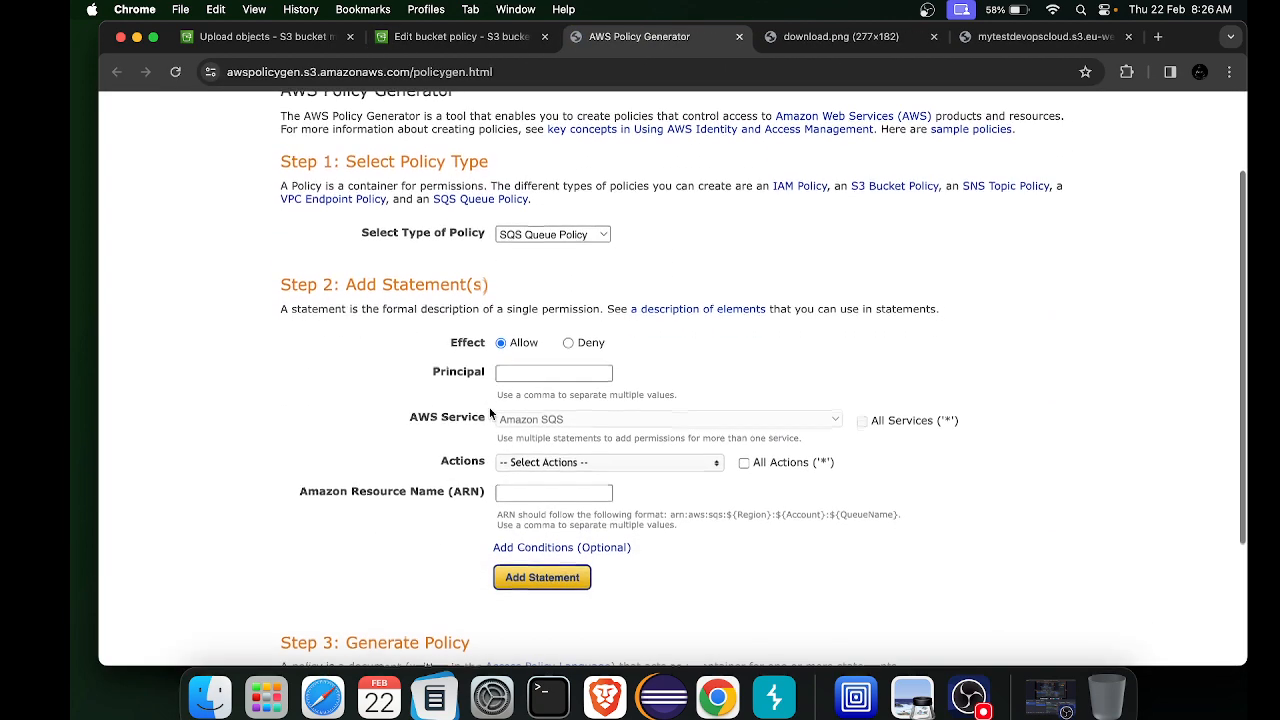
{"action": "left_click", "coordinate": [555, 233]}
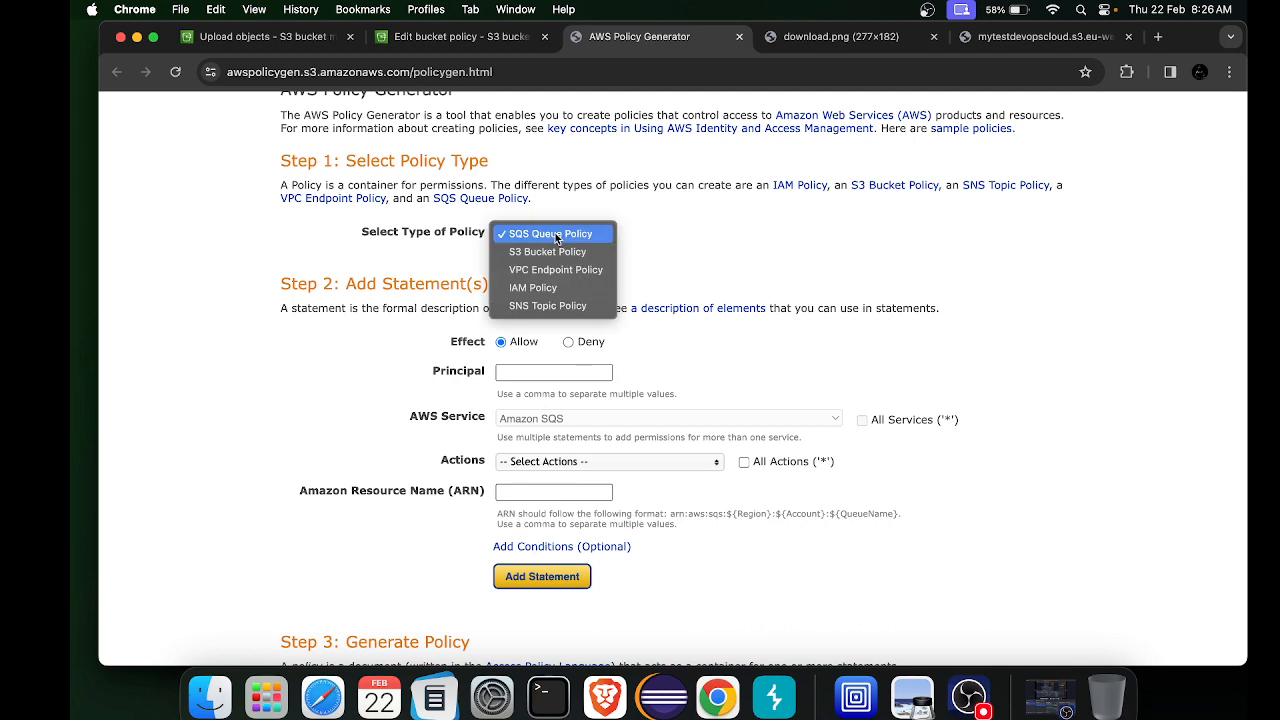
{"action": "left_click", "coordinate": [558, 258]}
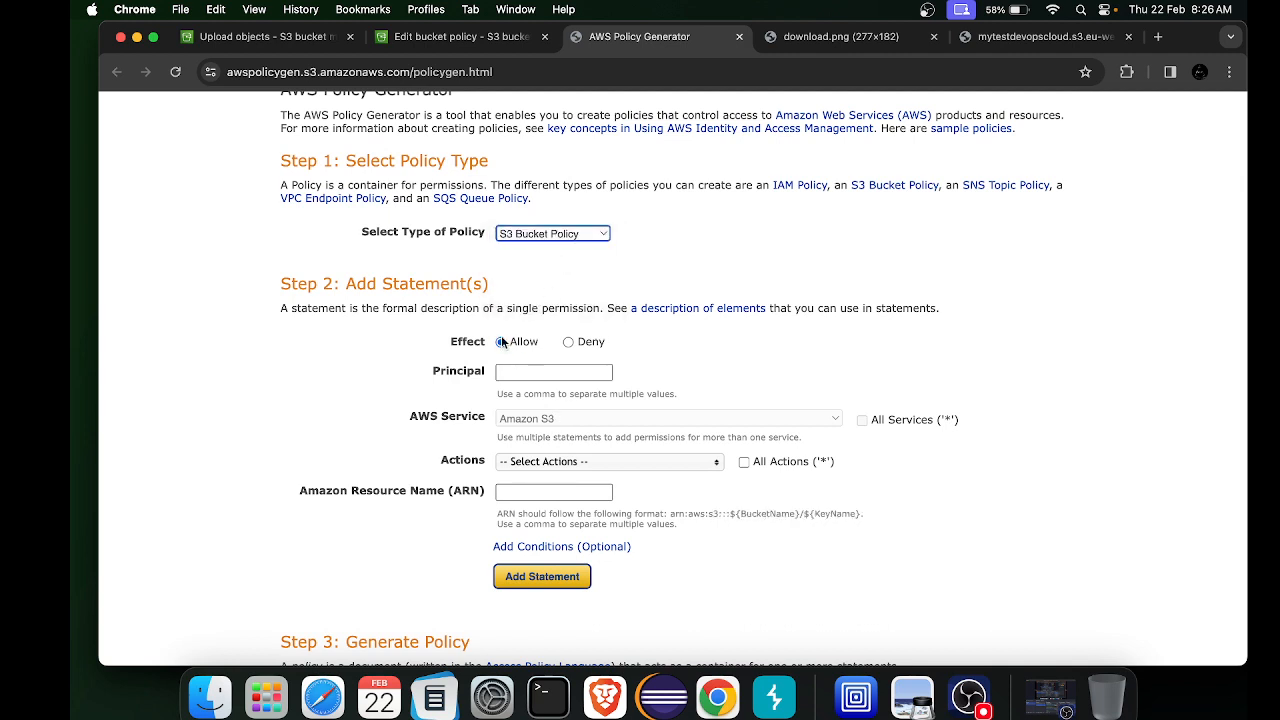
{"action": "left_click", "coordinate": [537, 371]}
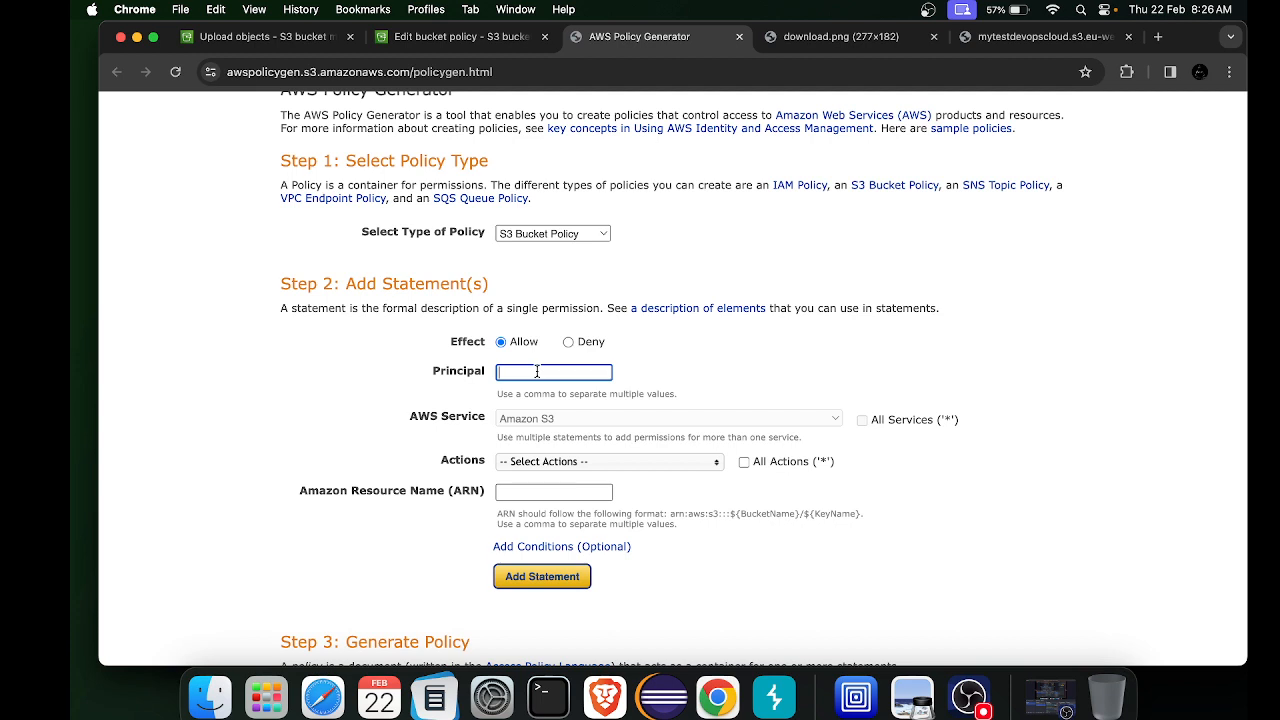
{"action": "key", "text": "Return"}
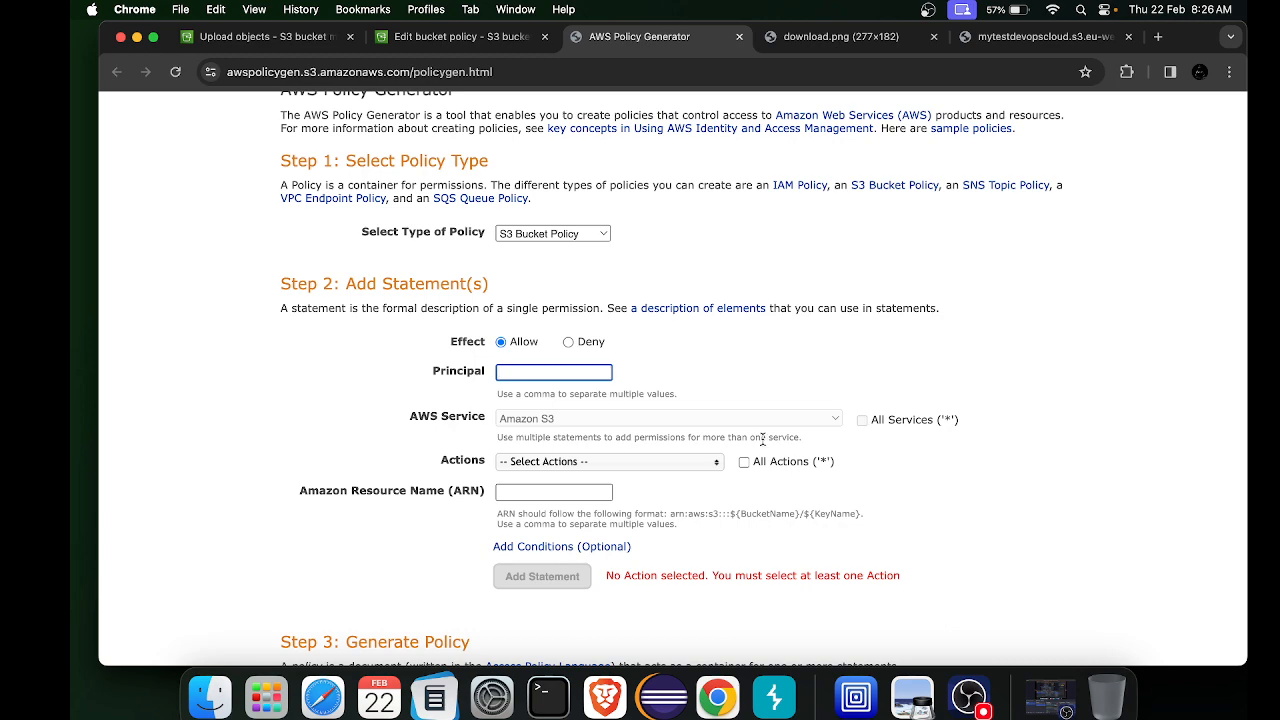
Look through the available S3 actions for the statement and select All Actions ('*')
{"action": "left_click", "coordinate": [612, 463]}
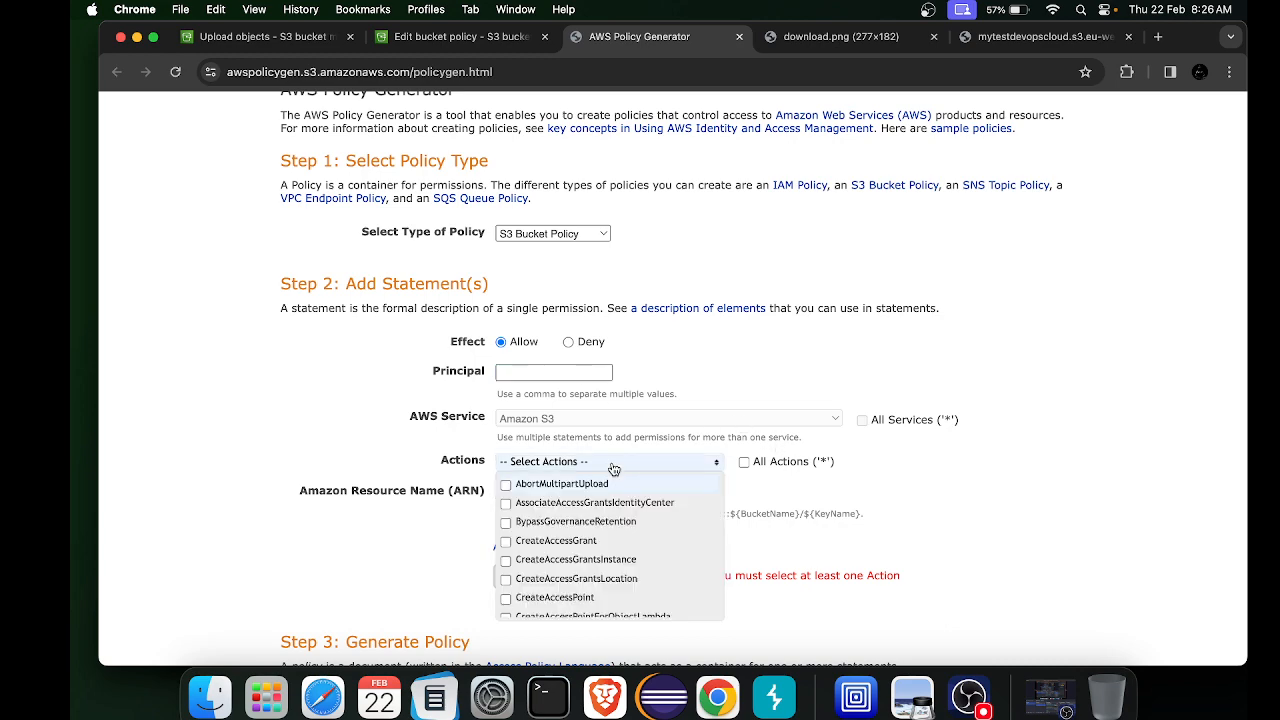
{"action": "scroll", "coordinate": [613, 469], "scroll_direction": "down", "scroll_amount": 3}
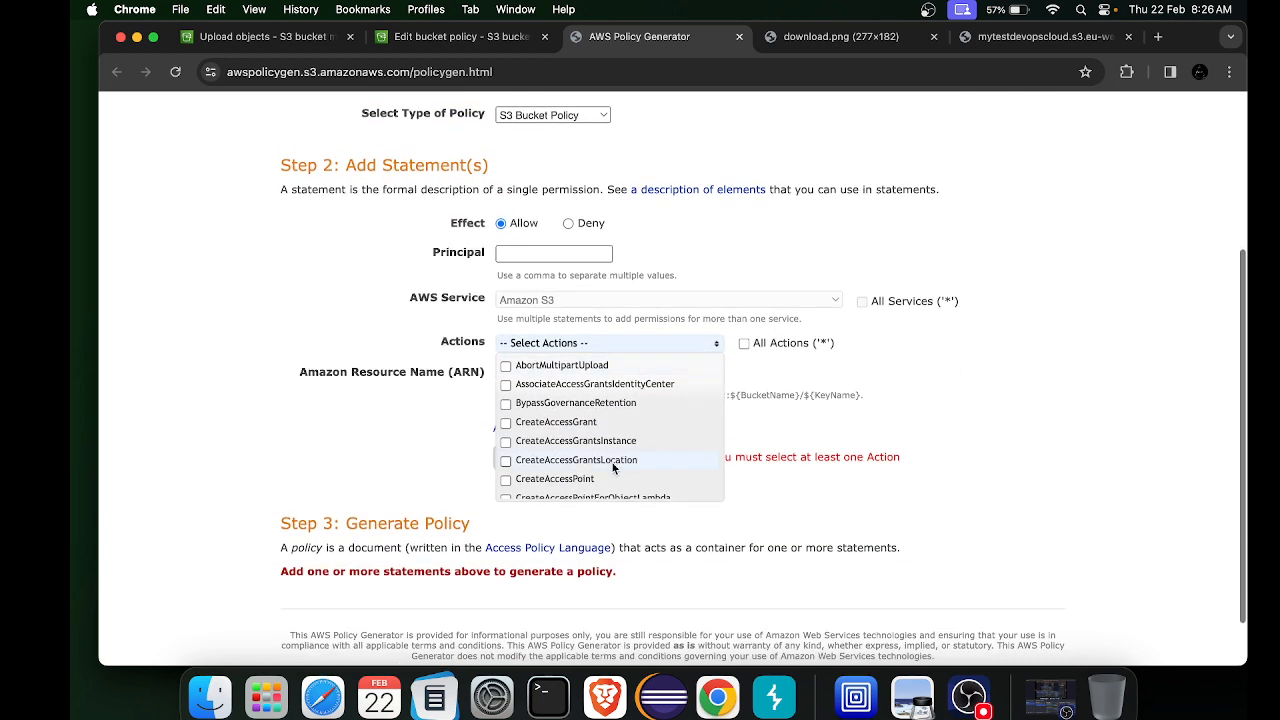
{"action": "scroll", "coordinate": [586, 453], "scroll_direction": "down", "scroll_amount": 1}
{"action": "scroll", "coordinate": [586, 453], "scroll_direction": "down", "scroll_amount": 10}
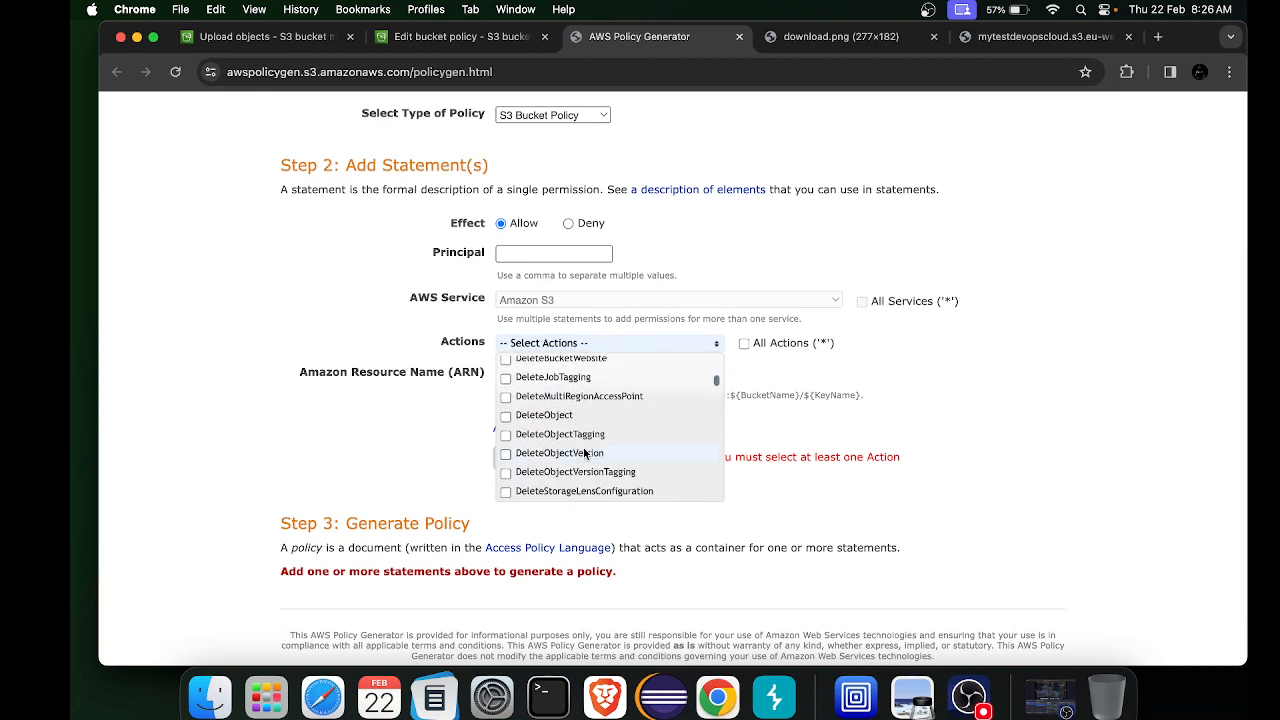
{"action": "scroll", "coordinate": [586, 453], "scroll_direction": "down", "scroll_amount": 10}
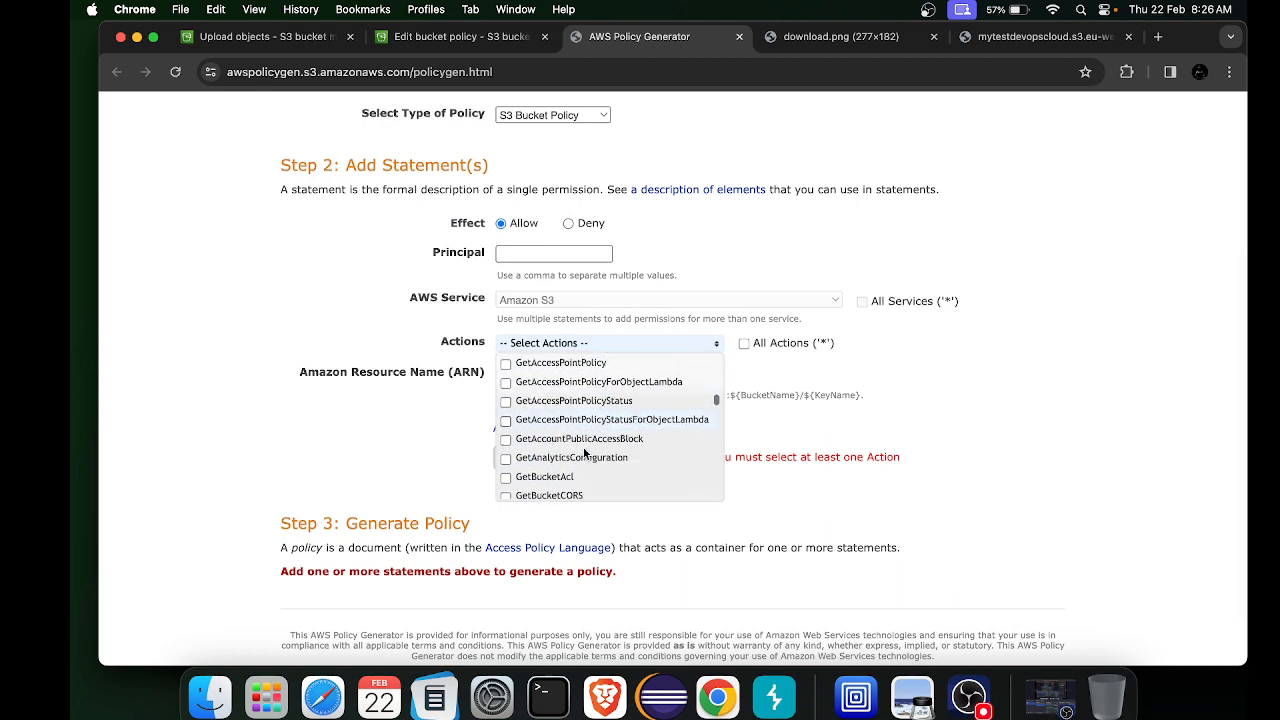
{"action": "scroll", "coordinate": [586, 453], "scroll_direction": "up", "scroll_amount": 5}
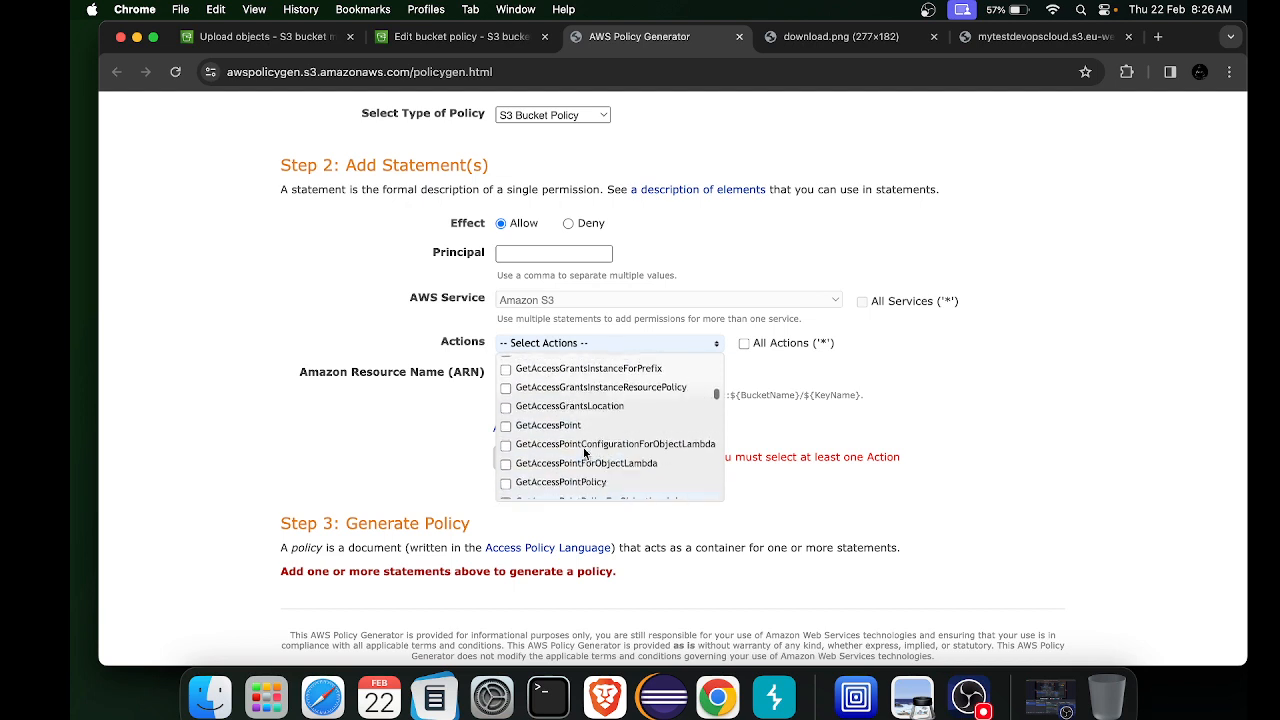
{"action": "scroll", "coordinate": [586, 453], "scroll_direction": "up", "scroll_amount": 1}
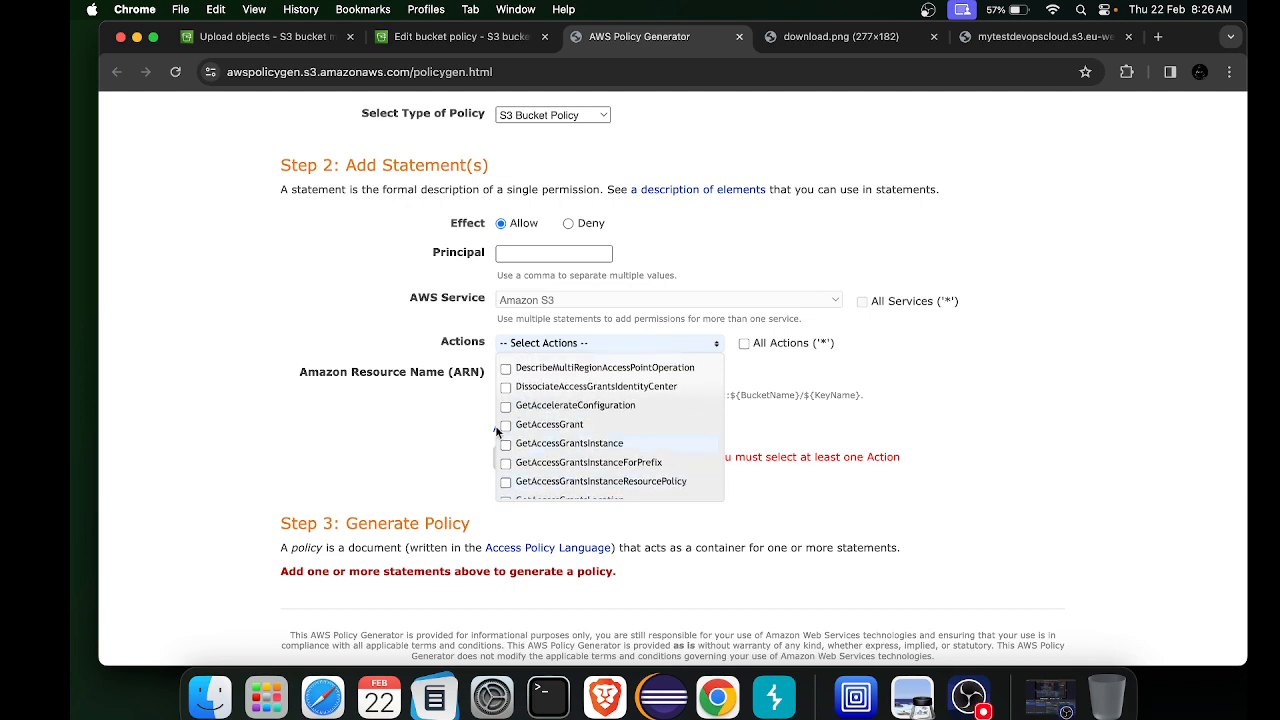
{"action": "scroll", "coordinate": [520, 408], "scroll_direction": "down", "scroll_amount": 10}
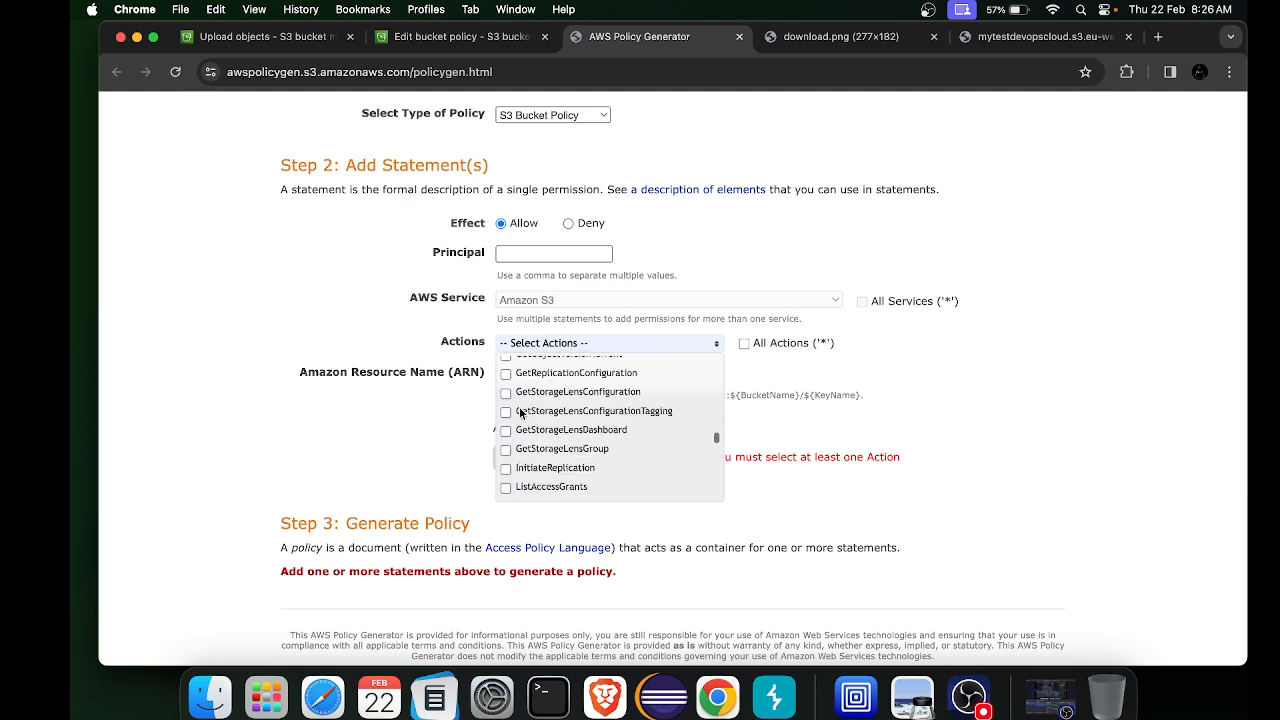
{"action": "scroll", "coordinate": [520, 412], "scroll_direction": "down", "scroll_amount": 5}
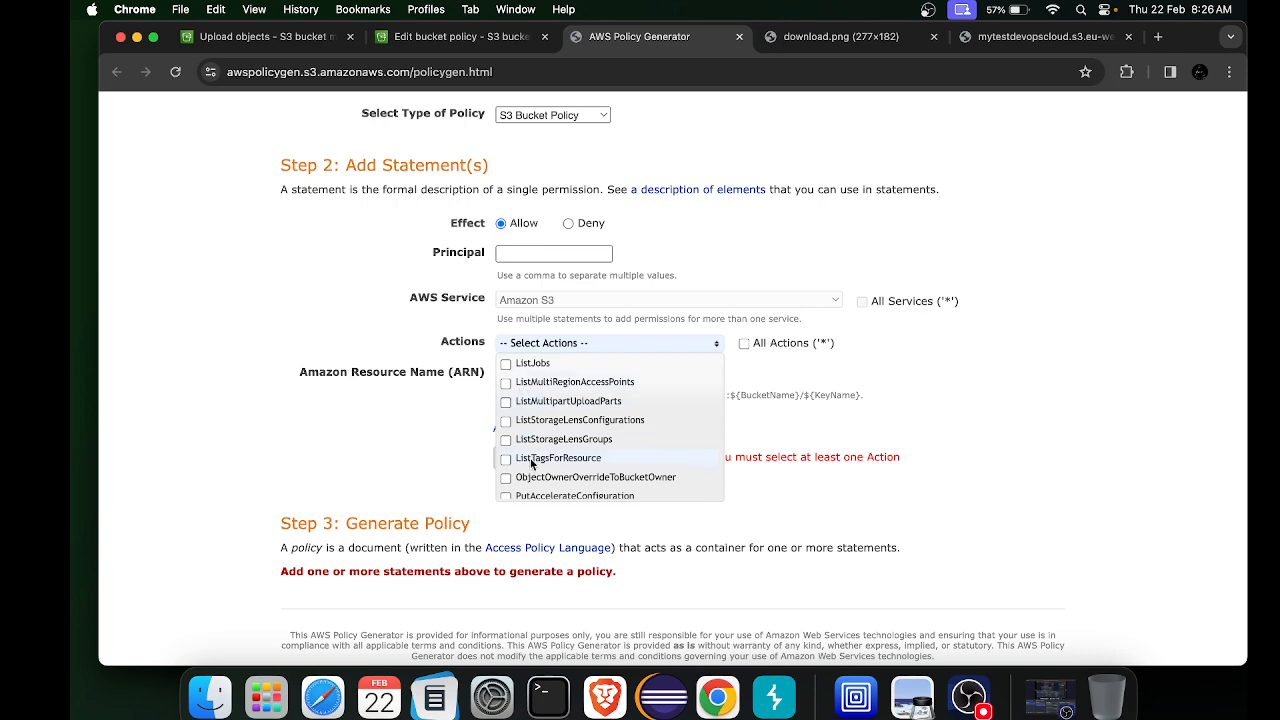
{"action": "scroll", "coordinate": [531, 463], "scroll_direction": "down", "scroll_amount": 15}
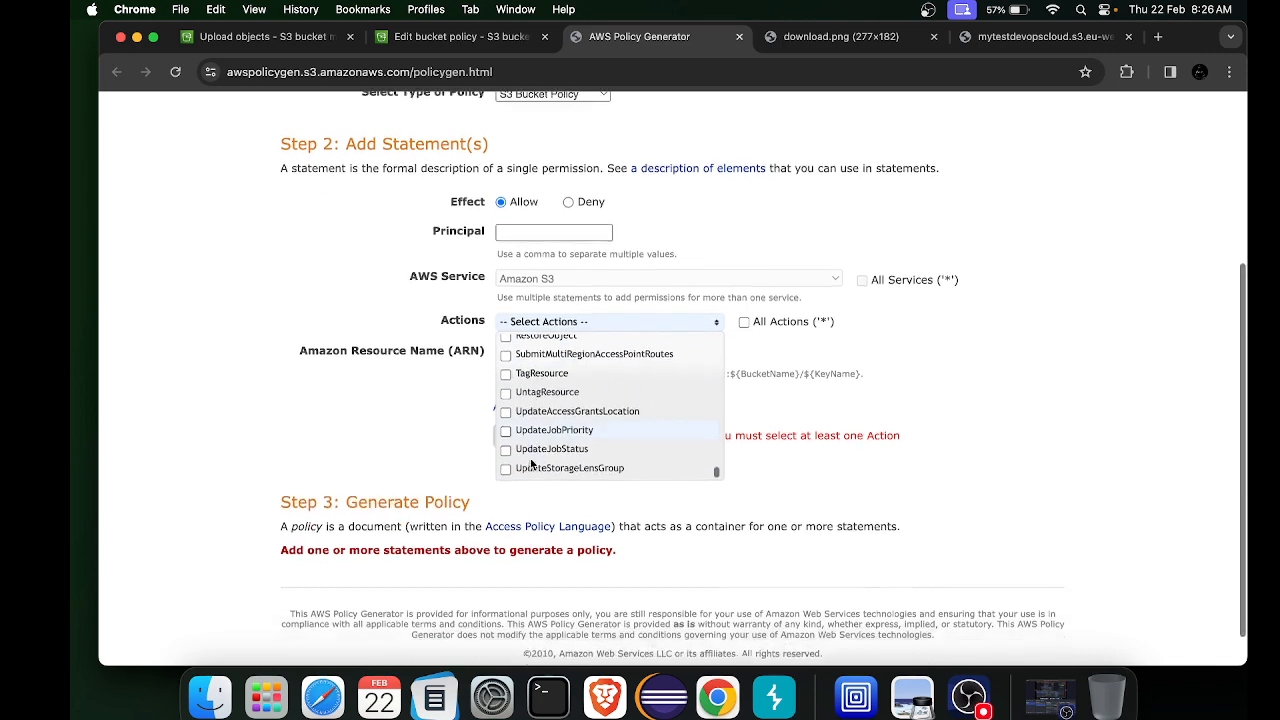
{"action": "left_click", "coordinate": [744, 281]}
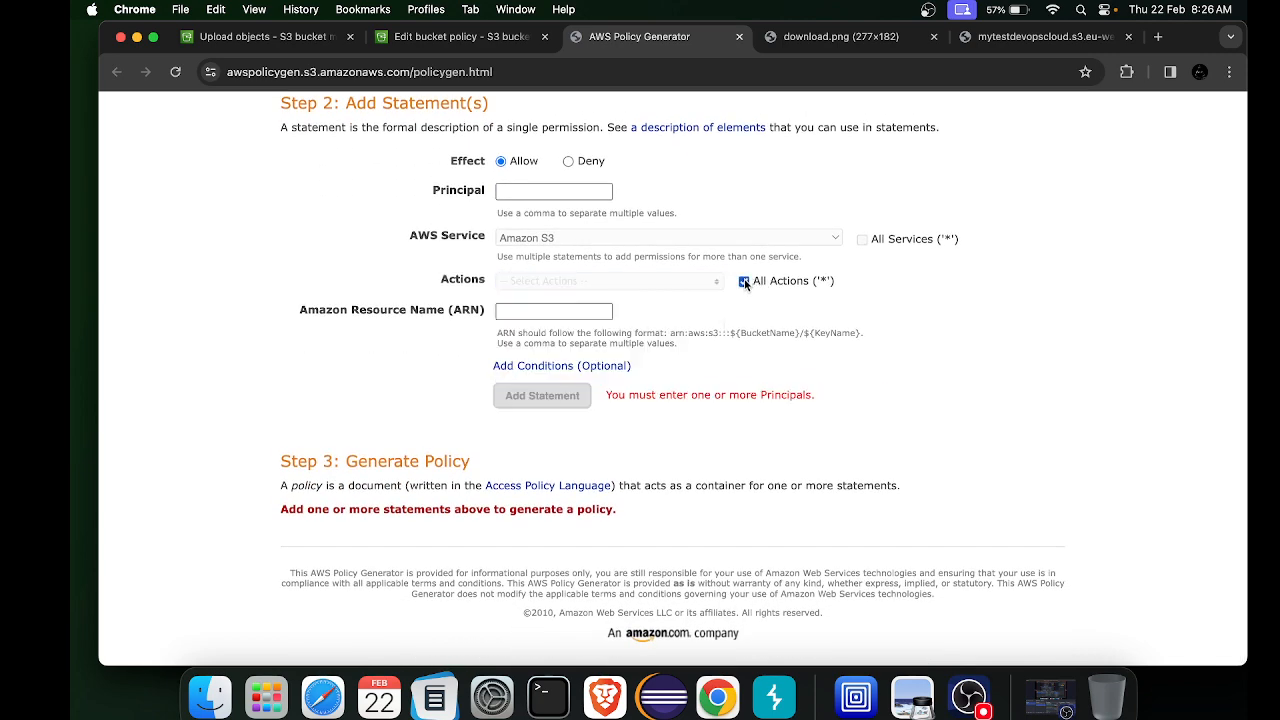
Copy the ARN of the mytestdevopscloud bucket from its policy editor into the statement's Amazon Resource Name field
{"action": "left_click", "coordinate": [521, 316]}
{"action": "left_click", "coordinate": [430, 36]}
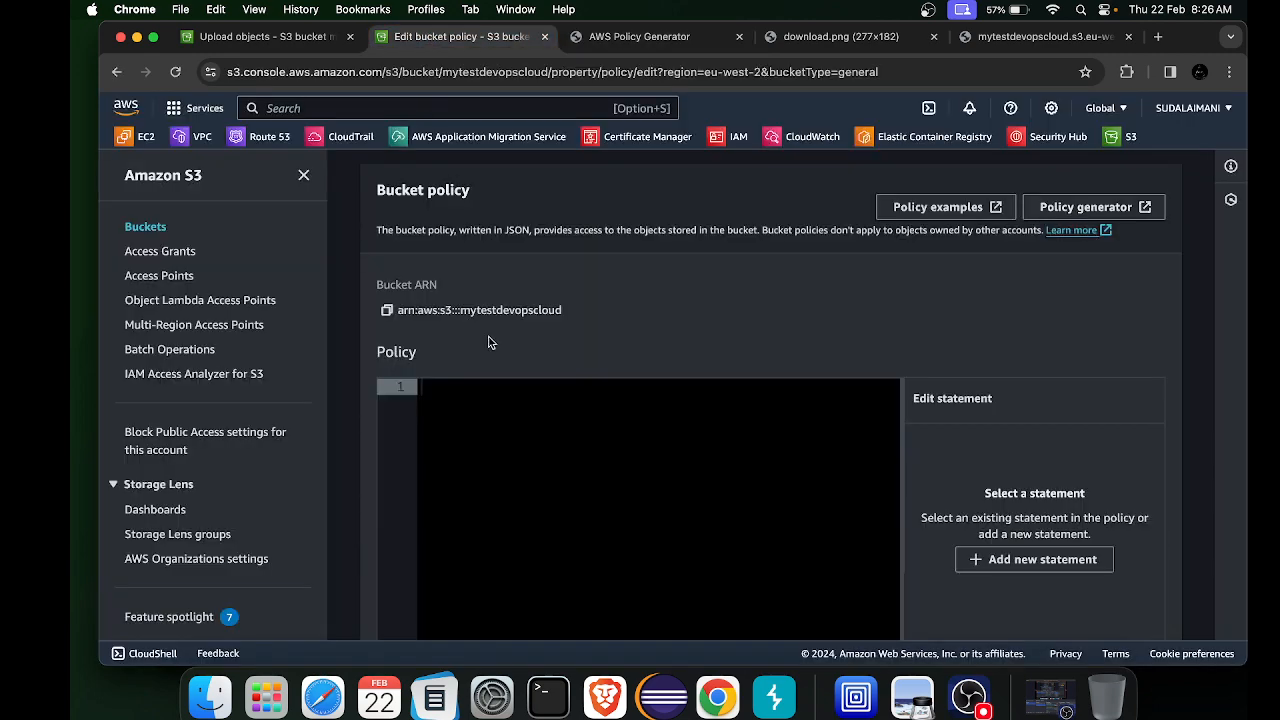
{"action": "left_click", "coordinate": [387, 310]}
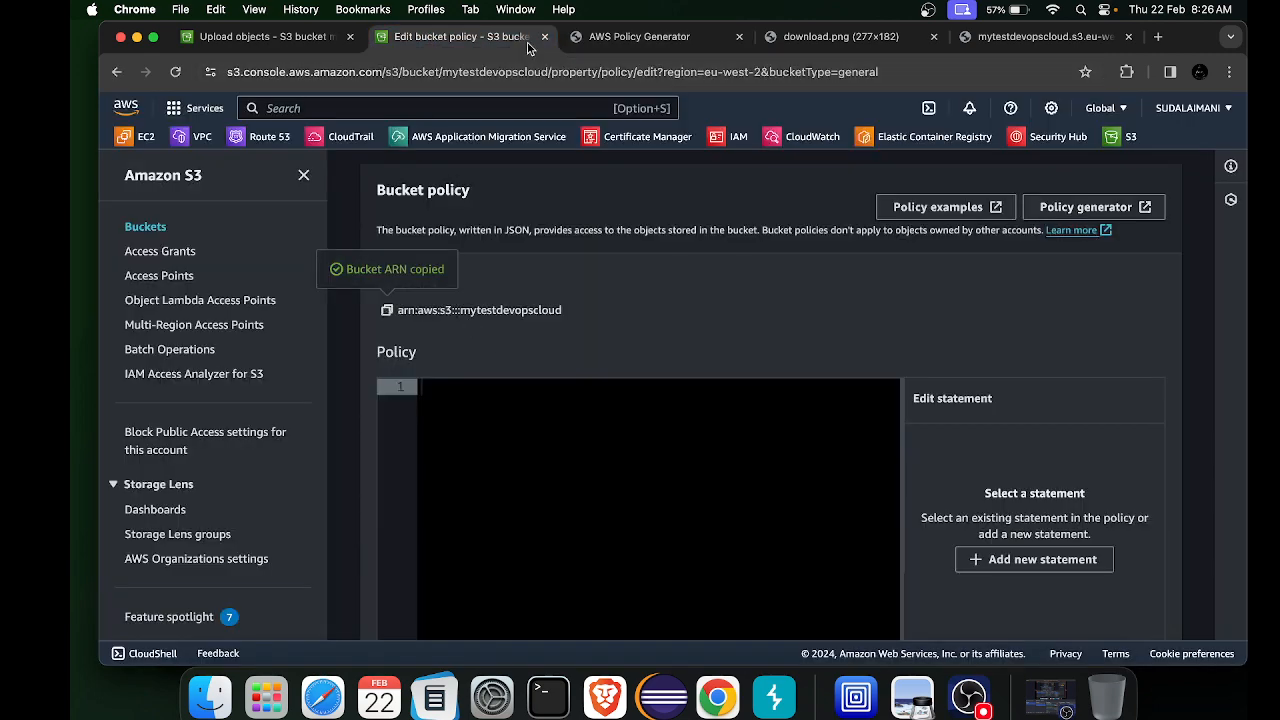
{"action": "left_click", "coordinate": [607, 40]}
{"action": "key", "text": "super+v"}
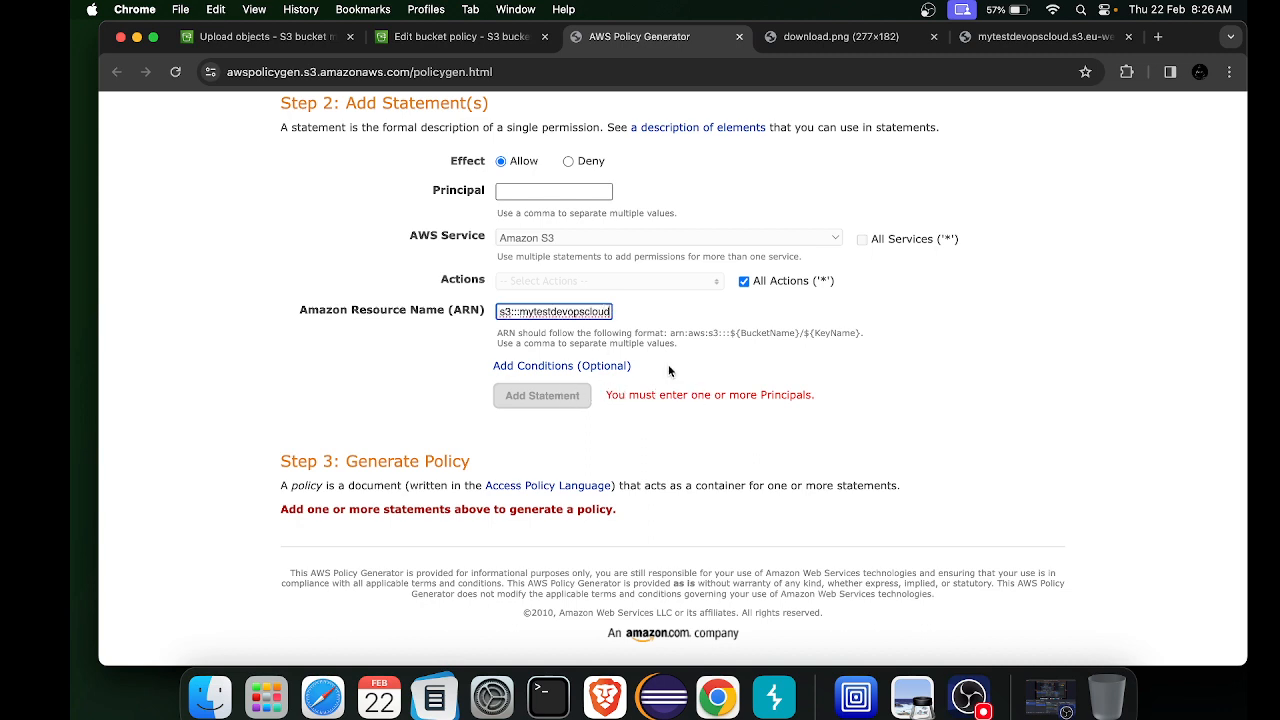
Set the Principal to "allow", add the statement, and generate the policy
{"action": "left_click", "coordinate": [533, 191]}
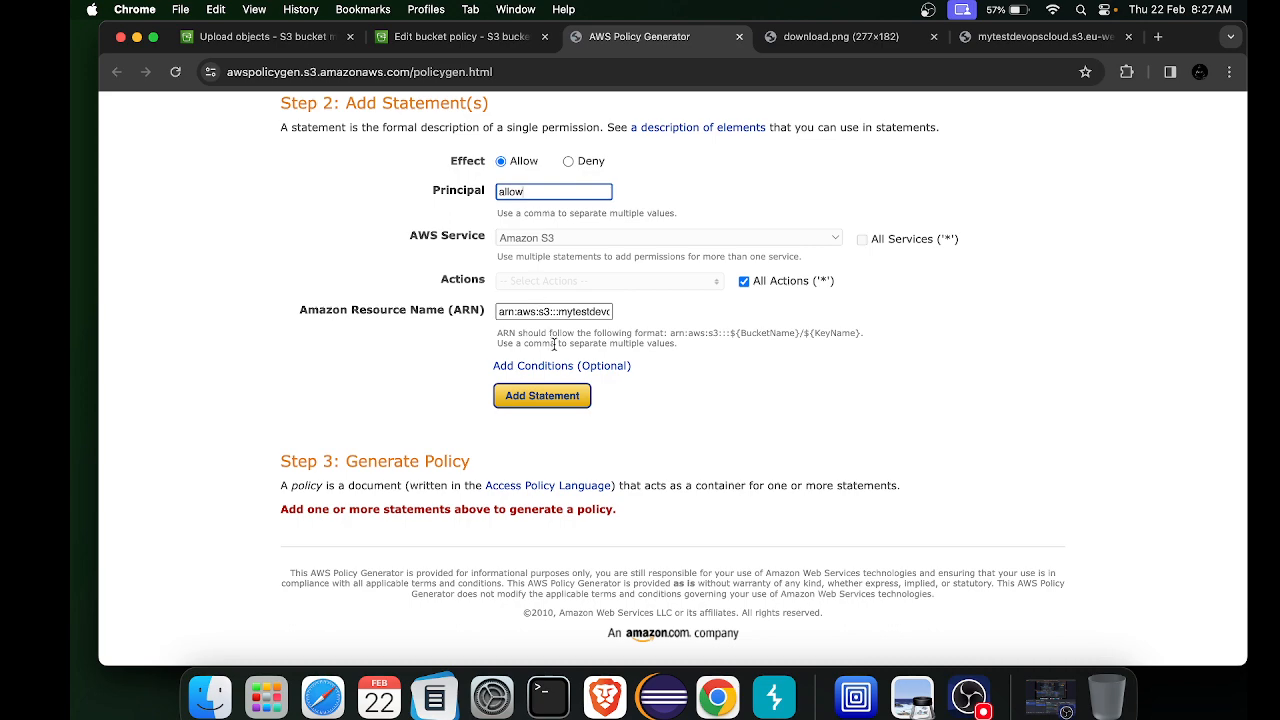
{"action": "left_click", "coordinate": [545, 402]}
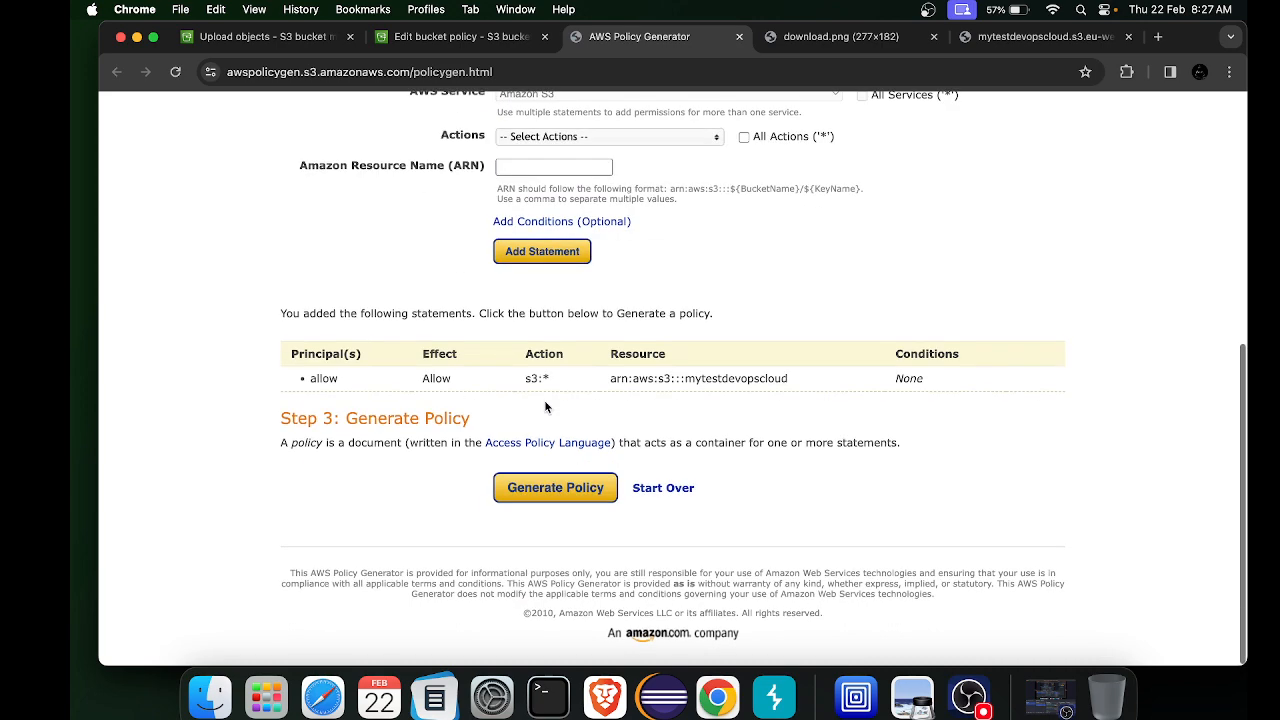
{"action": "left_click", "coordinate": [572, 490]}
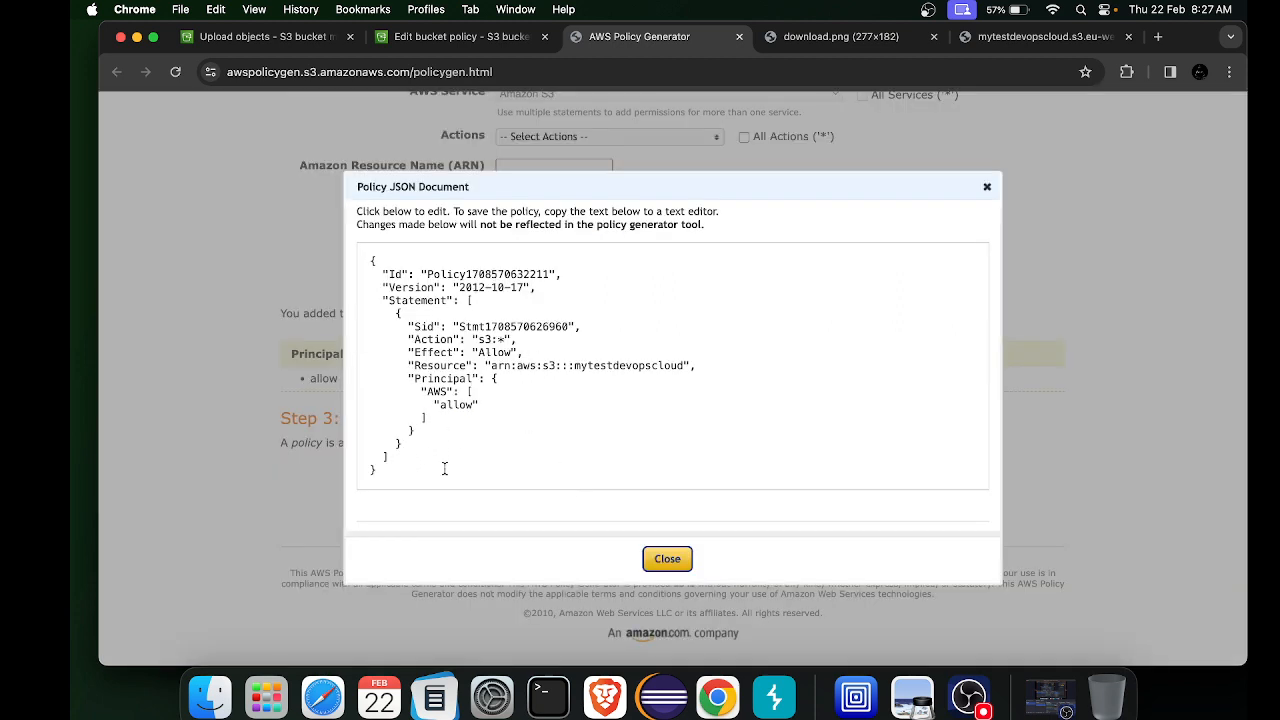
Copy the generated policy JSON into the bucket policy editor of mytestdevopscloud and try to save the changes
{"action": "left_click_drag", "start_coordinate": [380, 478], "coordinate": [383, 218]}
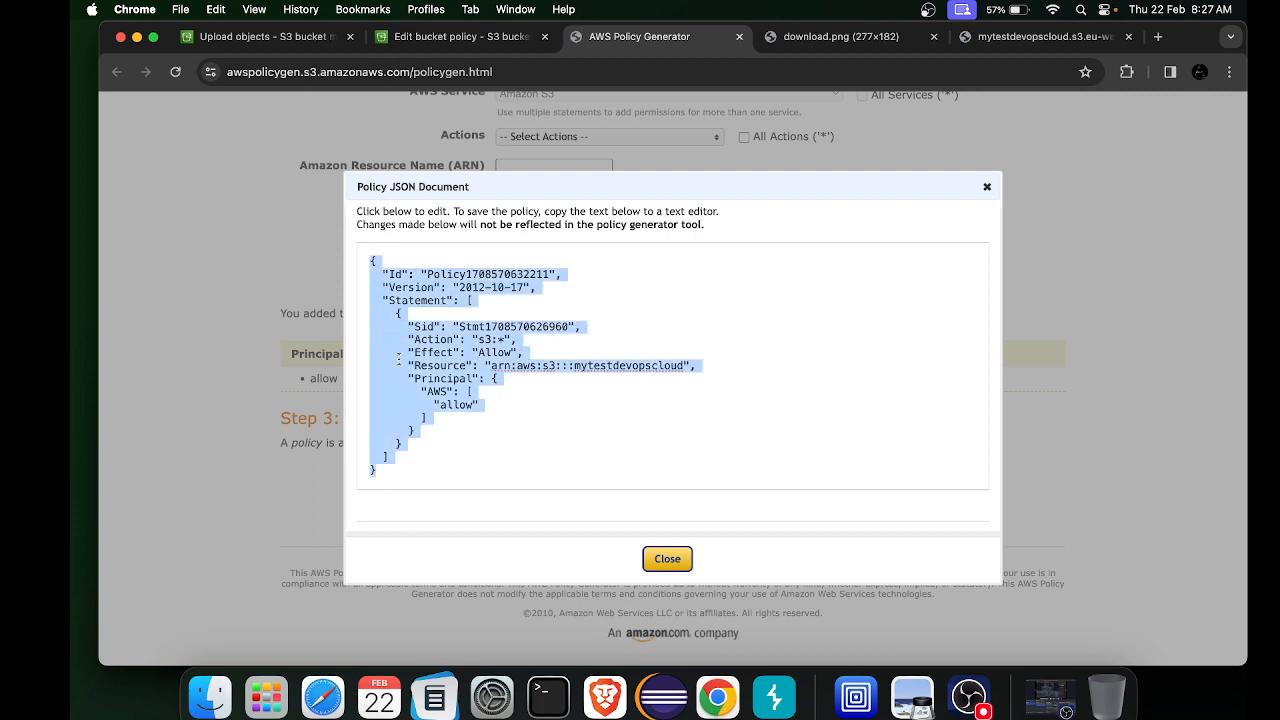
{"action": "left_click", "coordinate": [415, 40]}
{"action": "left_click", "coordinate": [630, 40]}
{"action": "left_click", "coordinate": [415, 37]}
{"action": "key", "text": "super+v"}
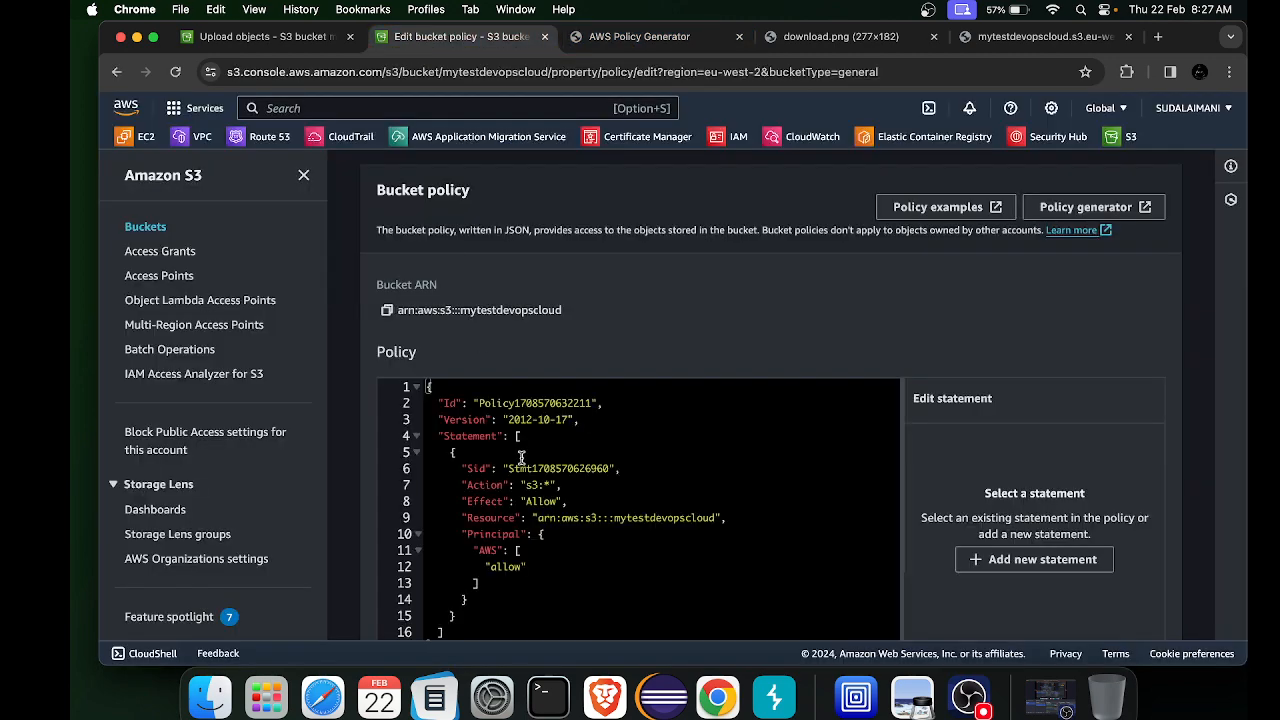
{"action": "scroll", "coordinate": [521, 458], "scroll_direction": "down", "scroll_amount": 5}
{"action": "left_click", "coordinate": [1120, 622]}
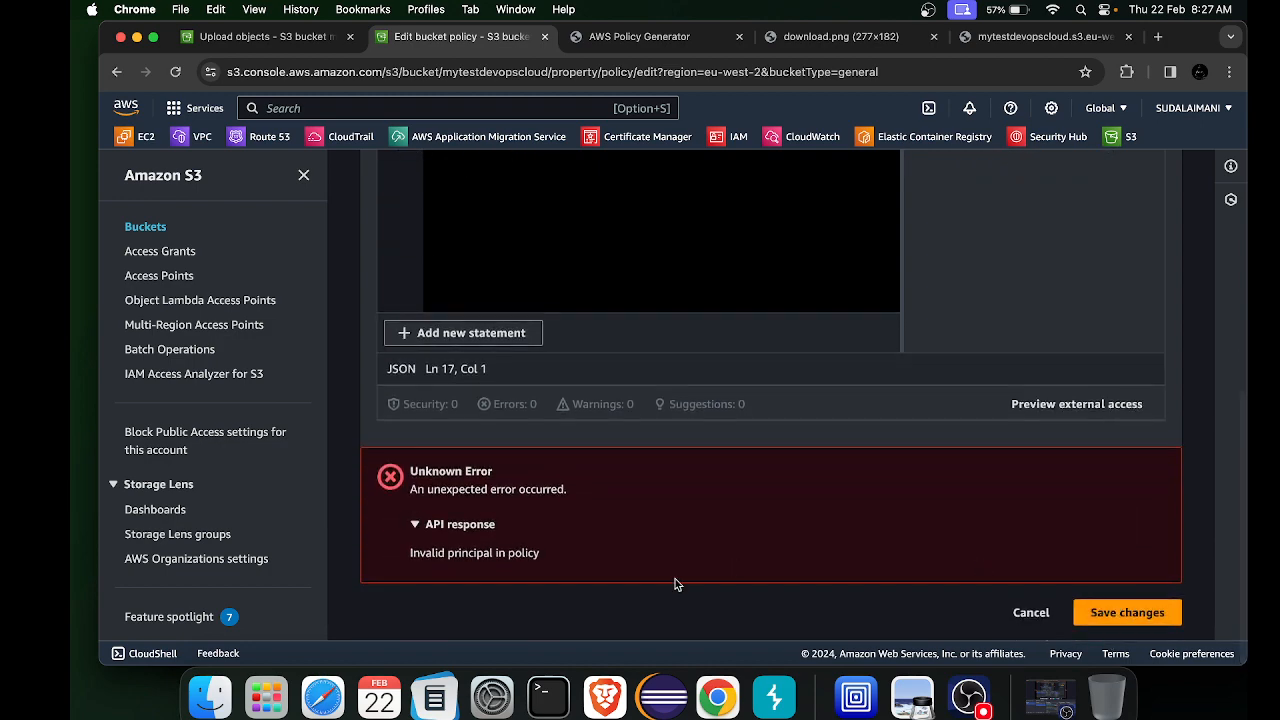
Return to the AWS Policy Generator, close the generated JSON document, and enter "ready" as the Principal of a new statement
{"action": "scroll", "coordinate": [675, 584], "scroll_direction": "up", "scroll_amount": 5}
{"action": "left_click", "coordinate": [615, 38]}
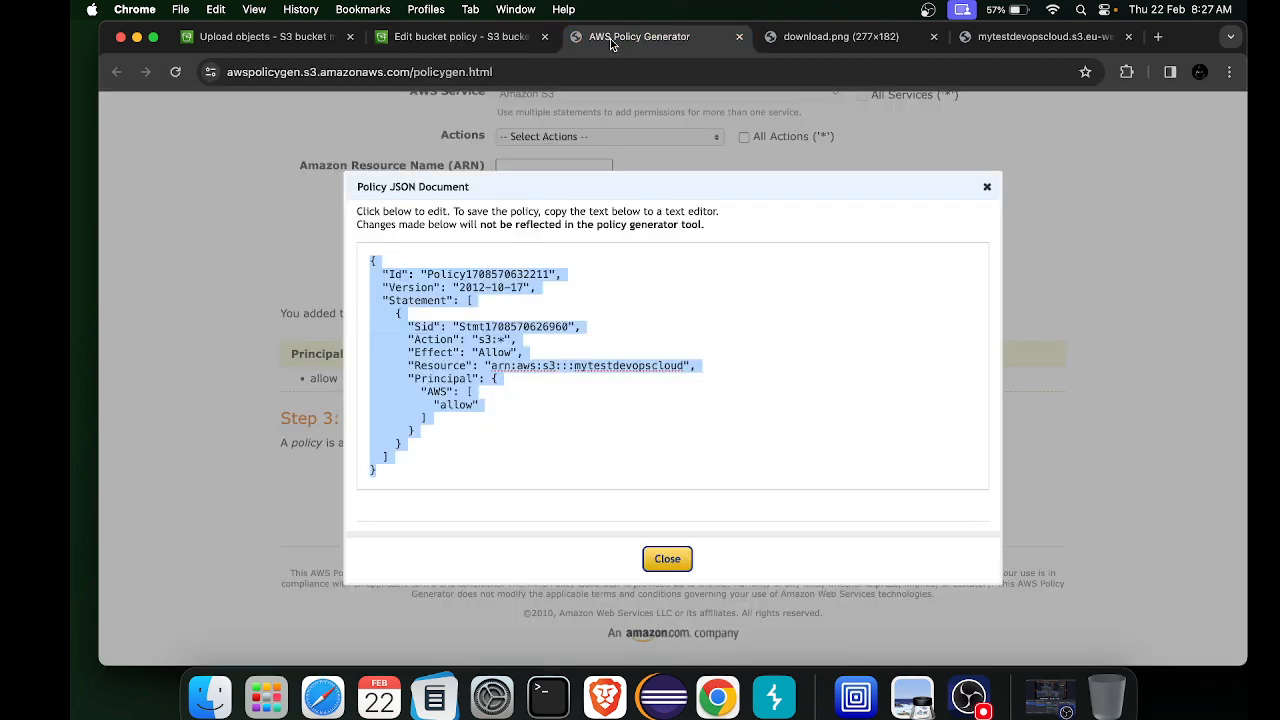
{"action": "left_click", "coordinate": [680, 555]}
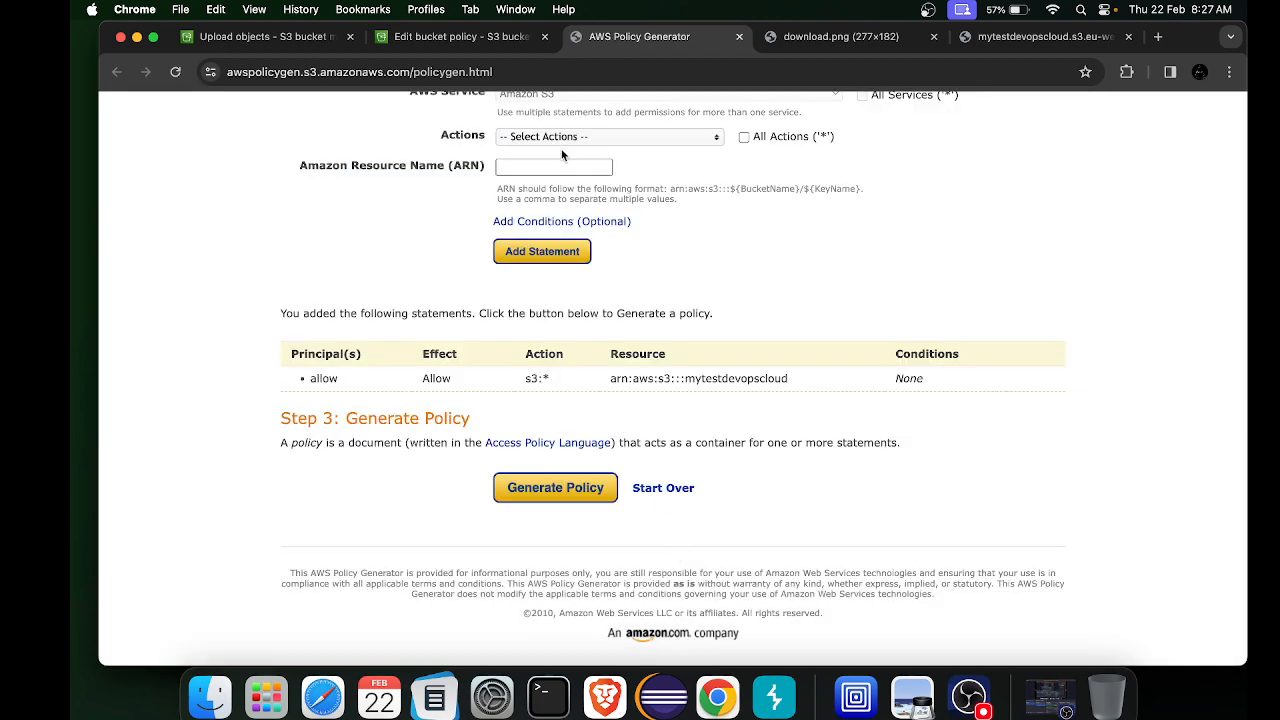
{"action": "scroll", "coordinate": [566, 152], "scroll_direction": "up", "scroll_amount": 5}
{"action": "left_click", "coordinate": [522, 258]}
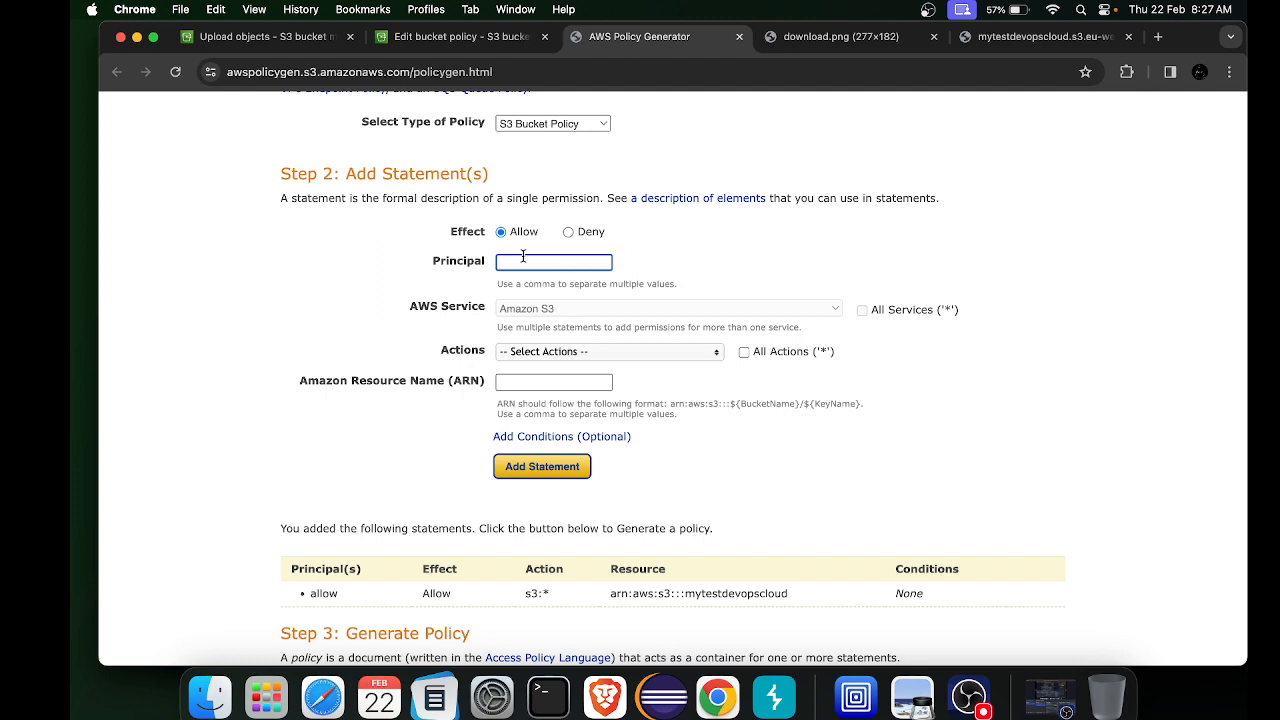
{"action": "type", "text": "ready"}
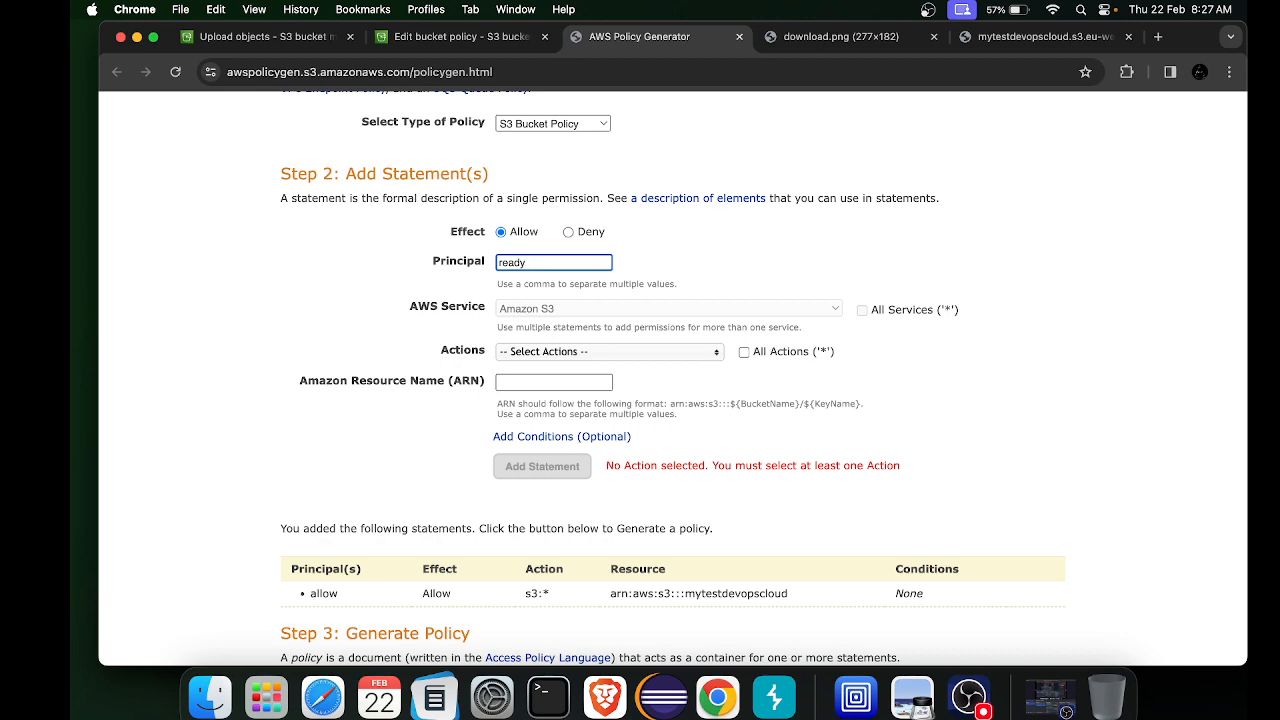
{"action": "scroll", "coordinate": [731, 246], "scroll_direction": "up", "scroll_amount": 3}
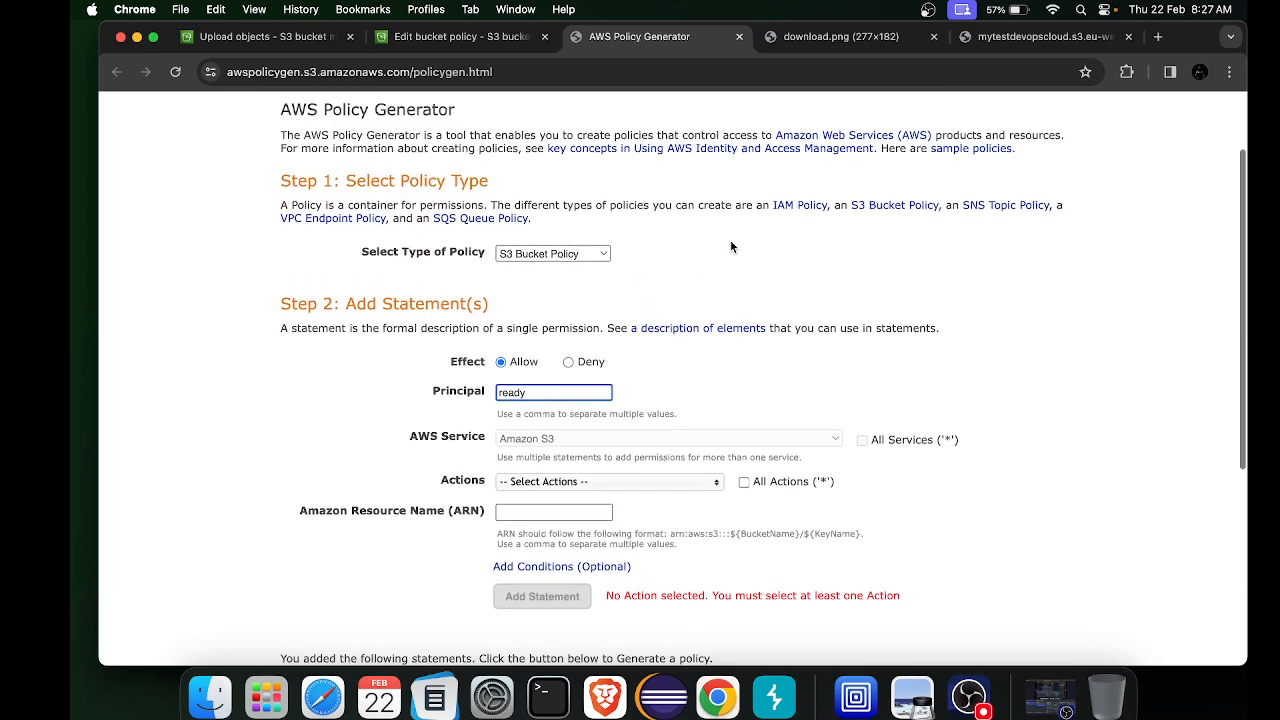
{"action": "scroll", "coordinate": [730, 247], "scroll_direction": "down", "scroll_amount": 1}
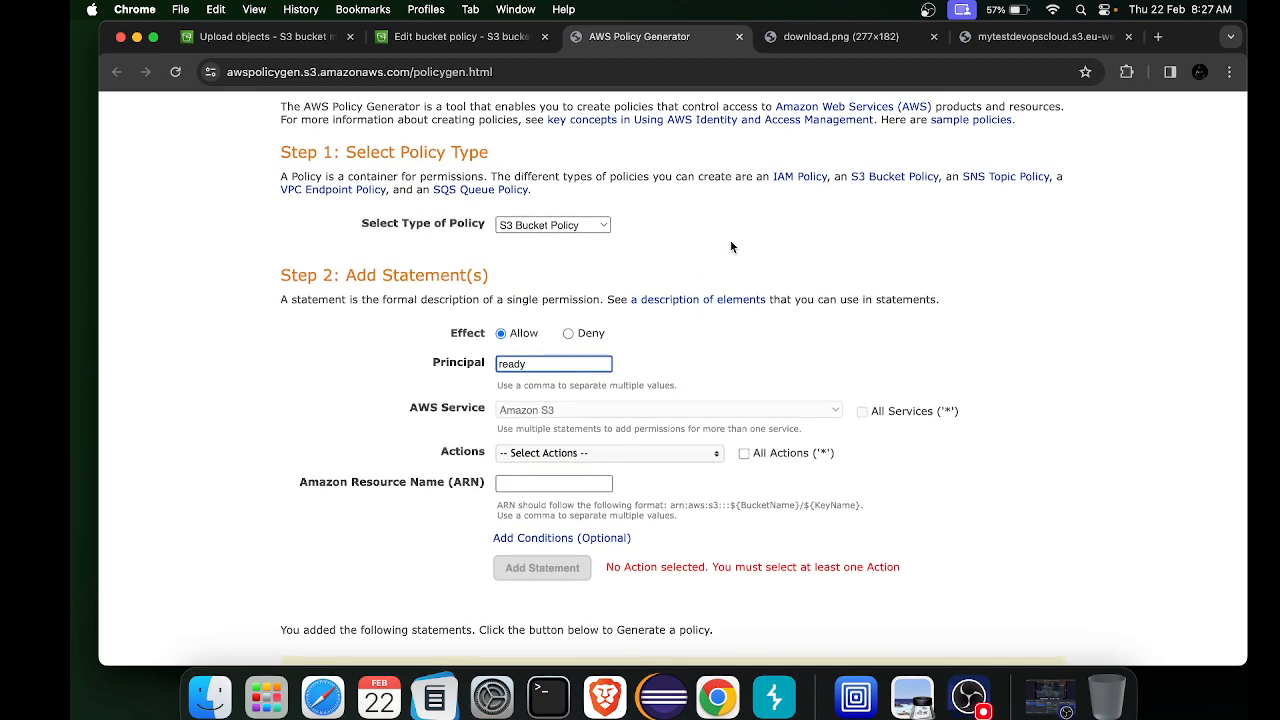
{"action": "scroll", "coordinate": [730, 247], "scroll_direction": "down", "scroll_amount": 5}
{"action": "scroll", "coordinate": [730, 247], "scroll_direction": "up", "scroll_amount": 5}
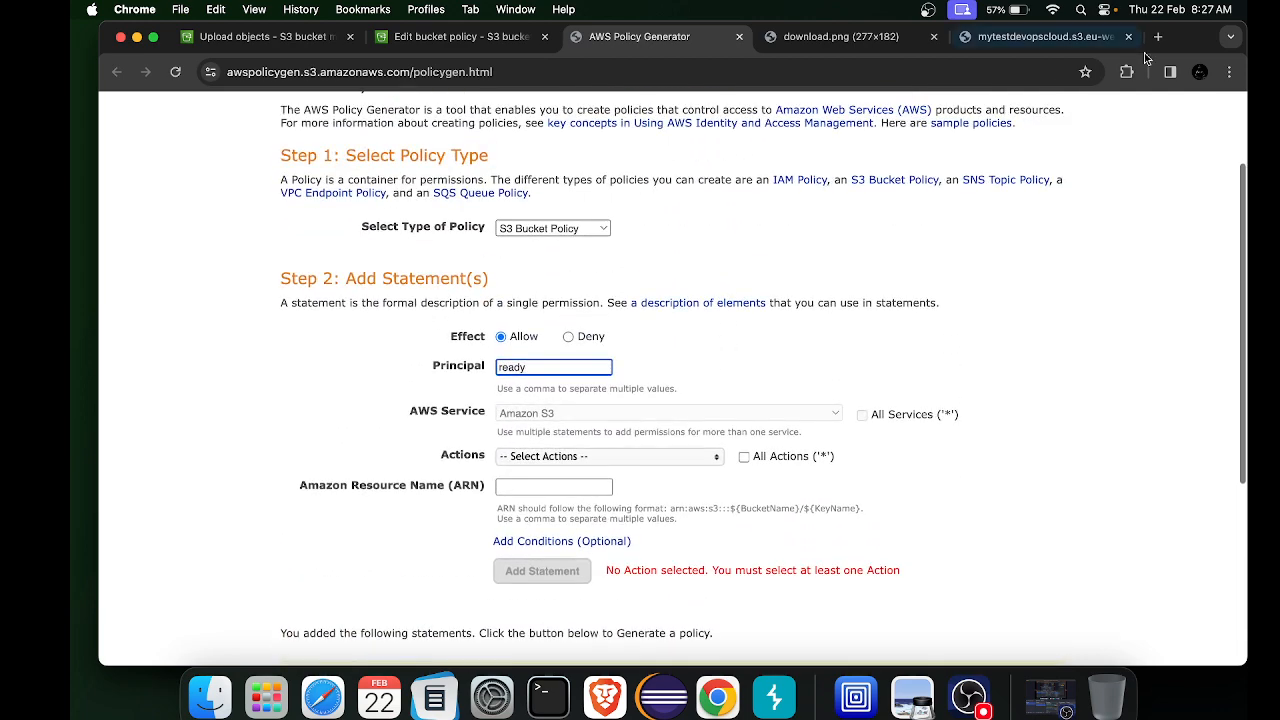
Search Google for "s3 public access policy" in a new browser tab and open the AWS re:Post article on granting public read access
{"action": "left_click", "coordinate": [1158, 37]}
{"action": "type", "text": "s3"}
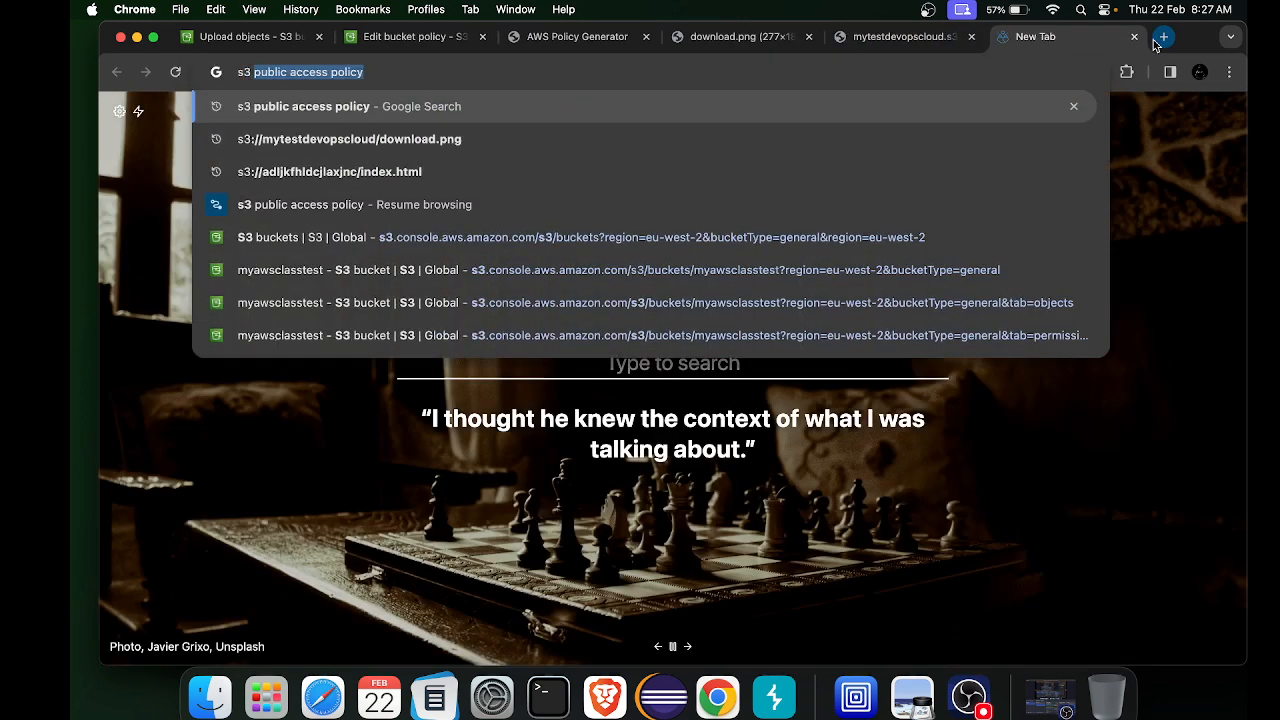
{"action": "key", "text": "Right"}
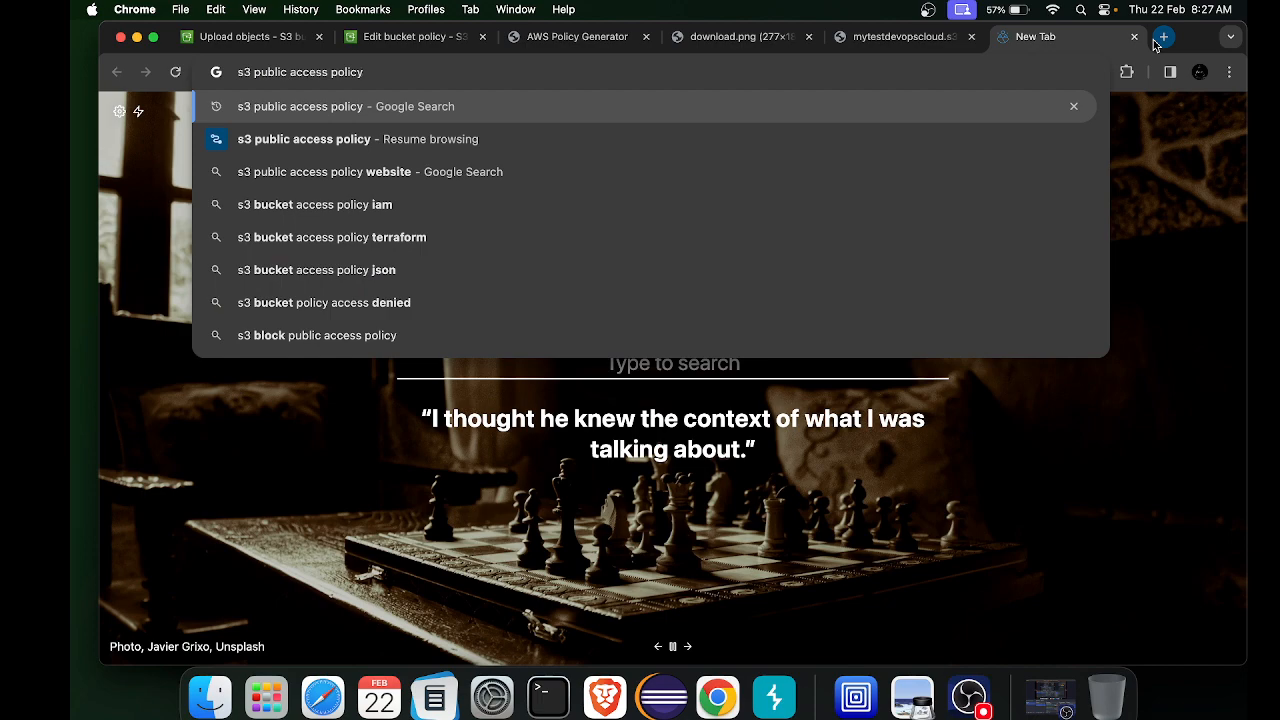
{"action": "key", "text": "Return"}
{"action": "scroll", "coordinate": [993, 209], "scroll_direction": "down", "scroll_amount": 3}
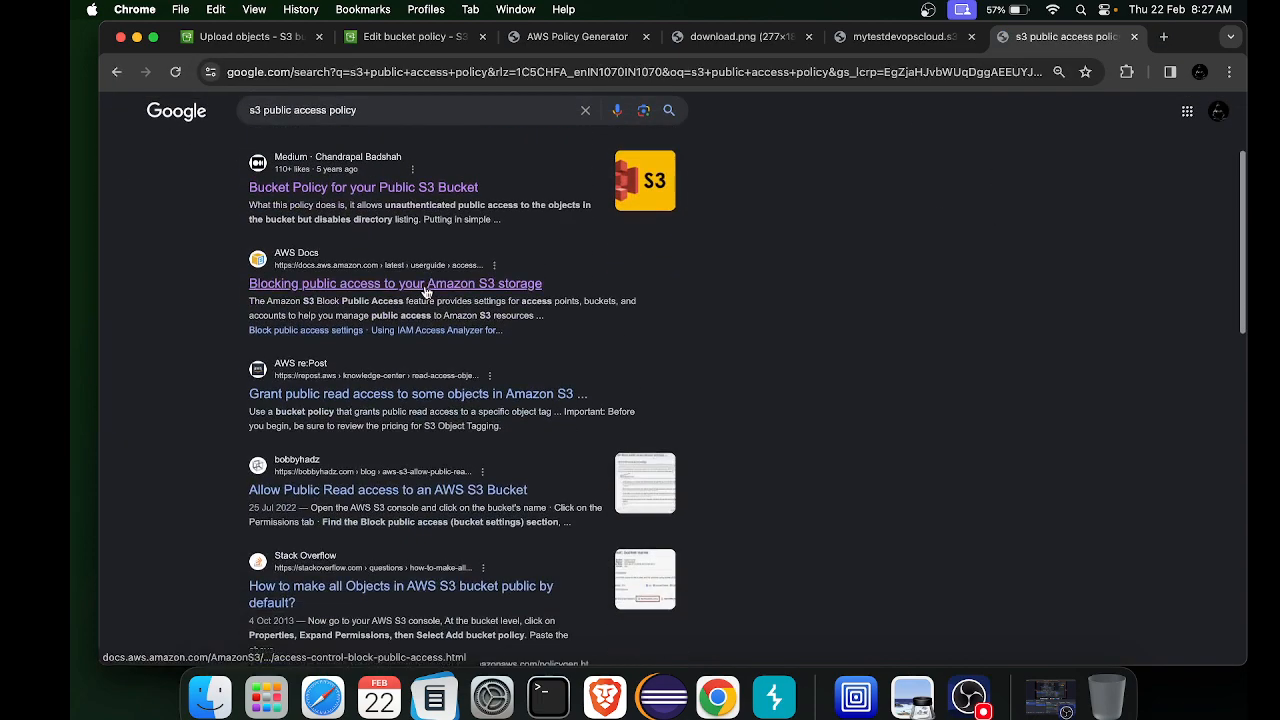
{"action": "left_click", "coordinate": [381, 397]}
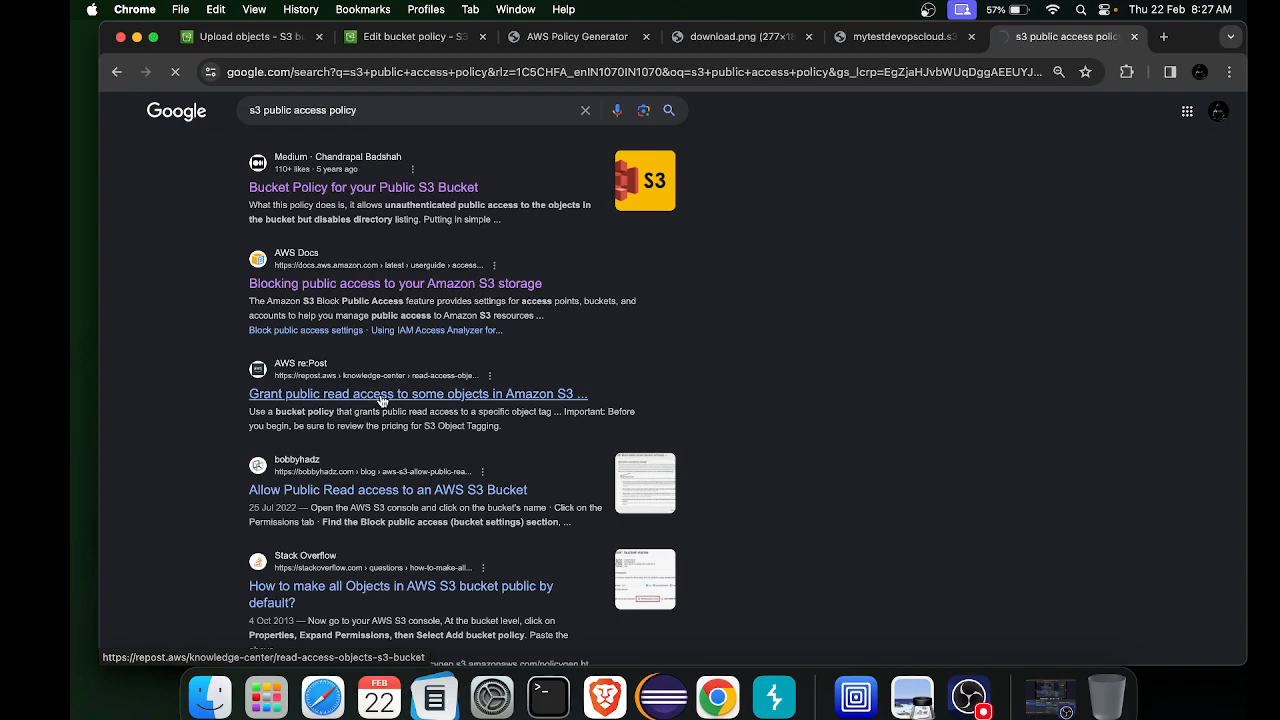
Examine the article's example bucket policy for public read access, including its Principal, Action, Resource and Condition, and the object tagging commands
{"action": "scroll", "coordinate": [465, 430], "scroll_direction": "down", "scroll_amount": 8}
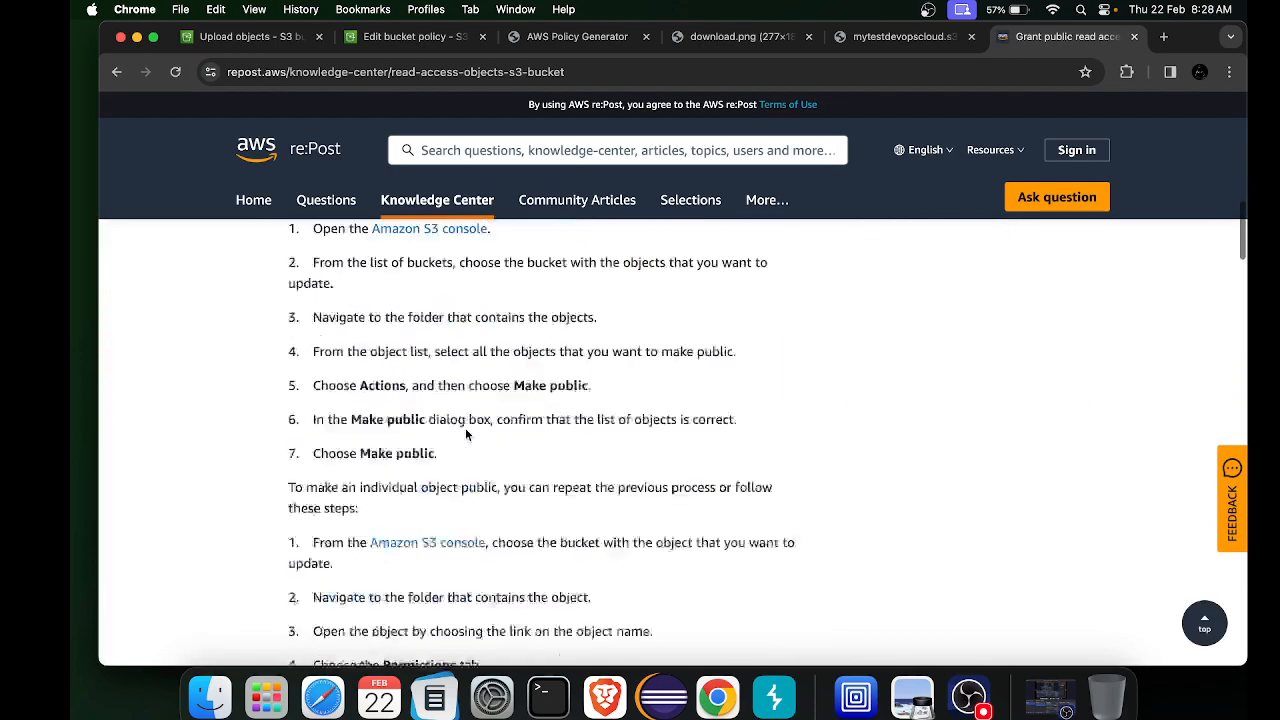
{"action": "scroll", "coordinate": [465, 430], "scroll_direction": "down", "scroll_amount": 10}
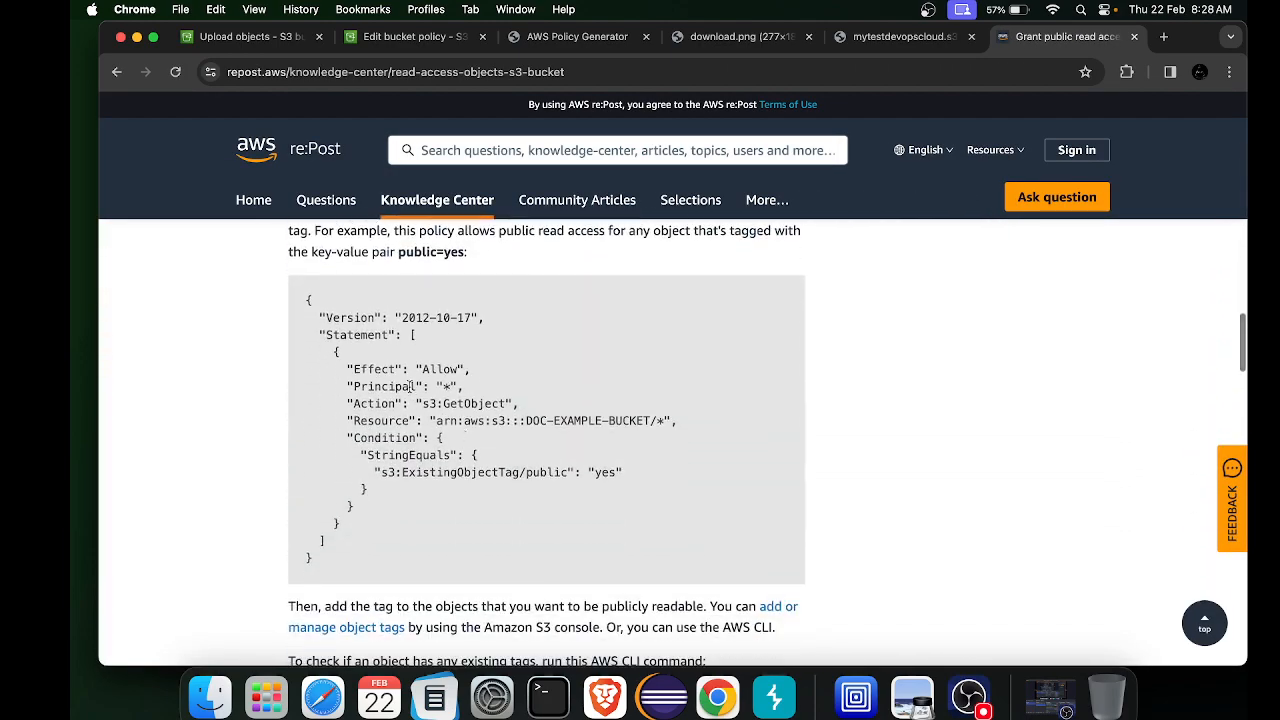
{"action": "left_click_drag", "start_coordinate": [444, 400], "coordinate": [512, 410]}
{"action": "left_click", "coordinate": [512, 411]}
{"action": "left_click_drag", "start_coordinate": [376, 444], "coordinate": [505, 470]}
{"action": "left_click", "coordinate": [507, 464]}
{"action": "left_click_drag", "start_coordinate": [341, 432], "coordinate": [449, 460]}
{"action": "left_click", "coordinate": [368, 495]}
{"action": "left_click_drag", "start_coordinate": [313, 568], "coordinate": [292, 287]}
{"action": "left_click", "coordinate": [355, 399]}
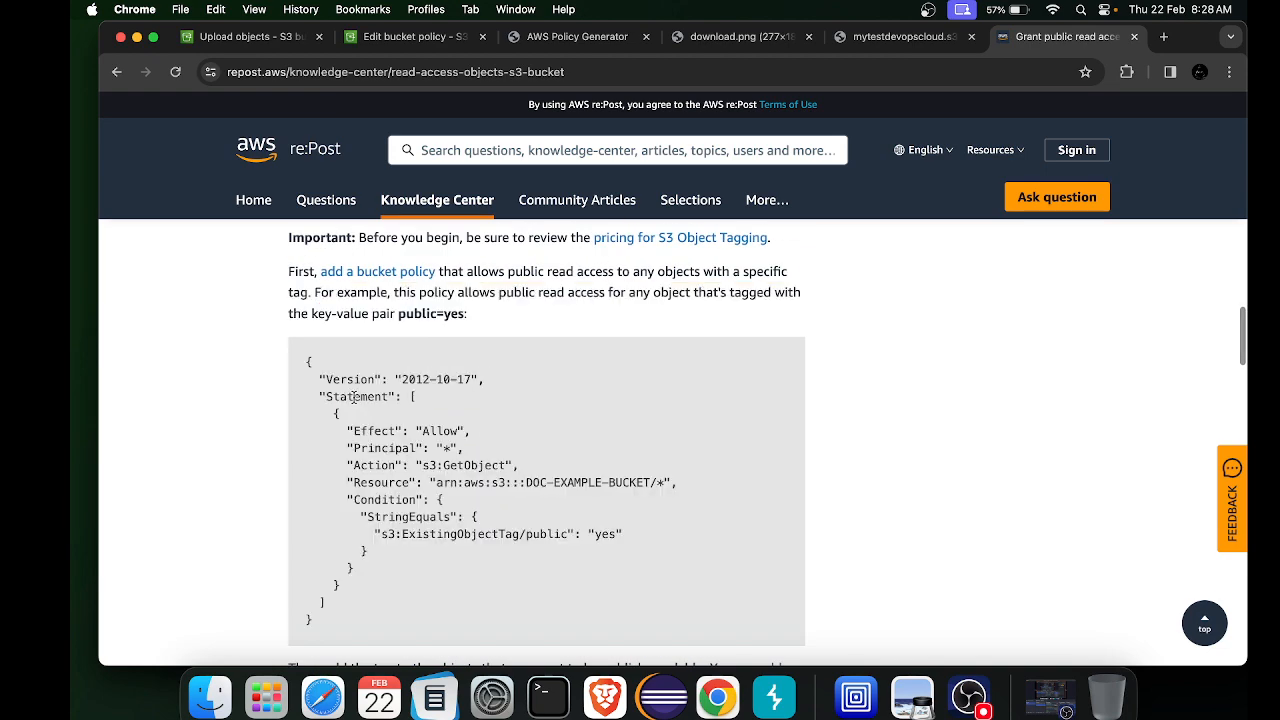
{"action": "left_click_drag", "start_coordinate": [305, 362], "coordinate": [330, 604]}
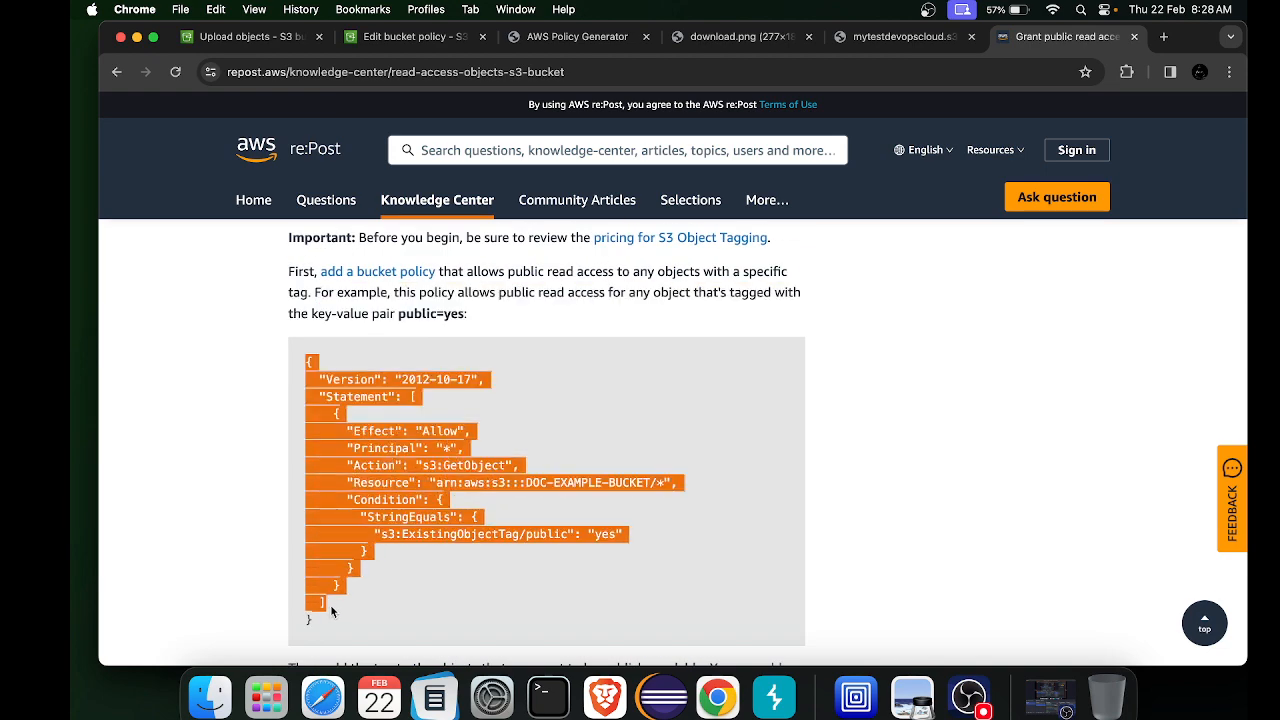
{"action": "scroll", "coordinate": [335, 621], "scroll_direction": "down", "scroll_amount": 20}
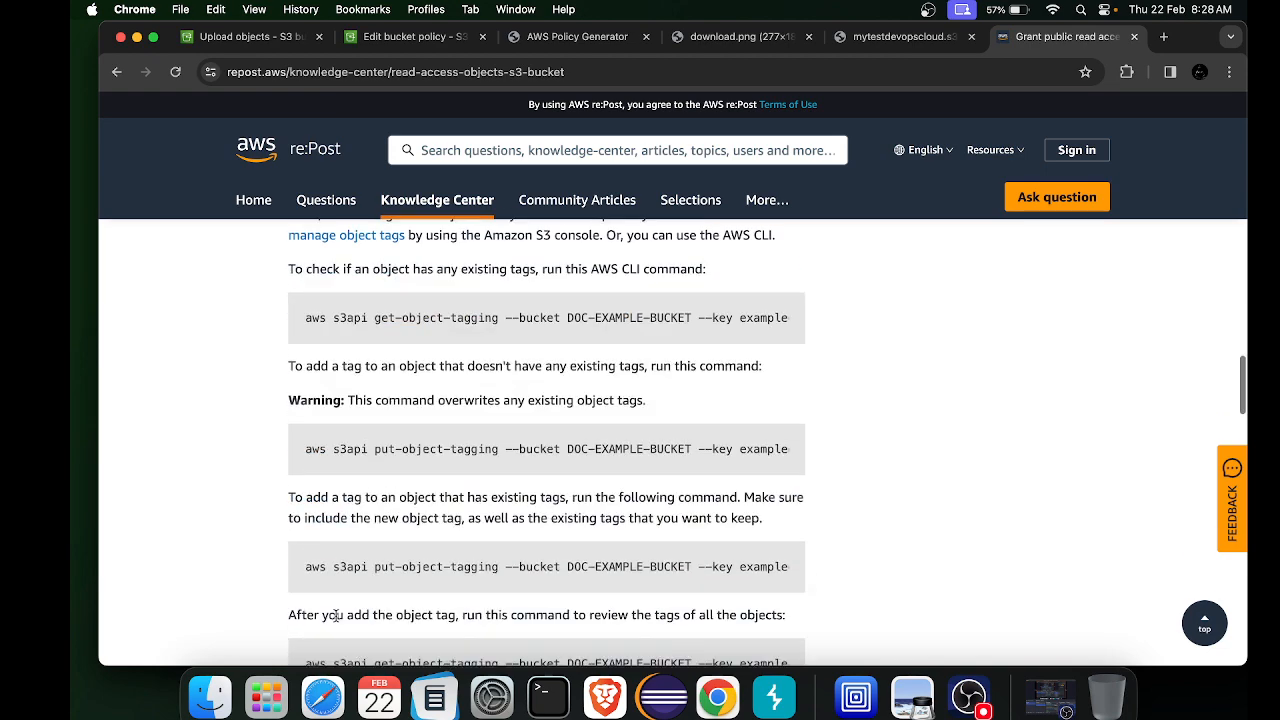
Replace the bucket policy of mytestdevopscloud with the re:Post article's example policy that grants public read access to a specific prefix
{"action": "scroll", "coordinate": [336, 617], "scroll_direction": "down", "scroll_amount": 1}
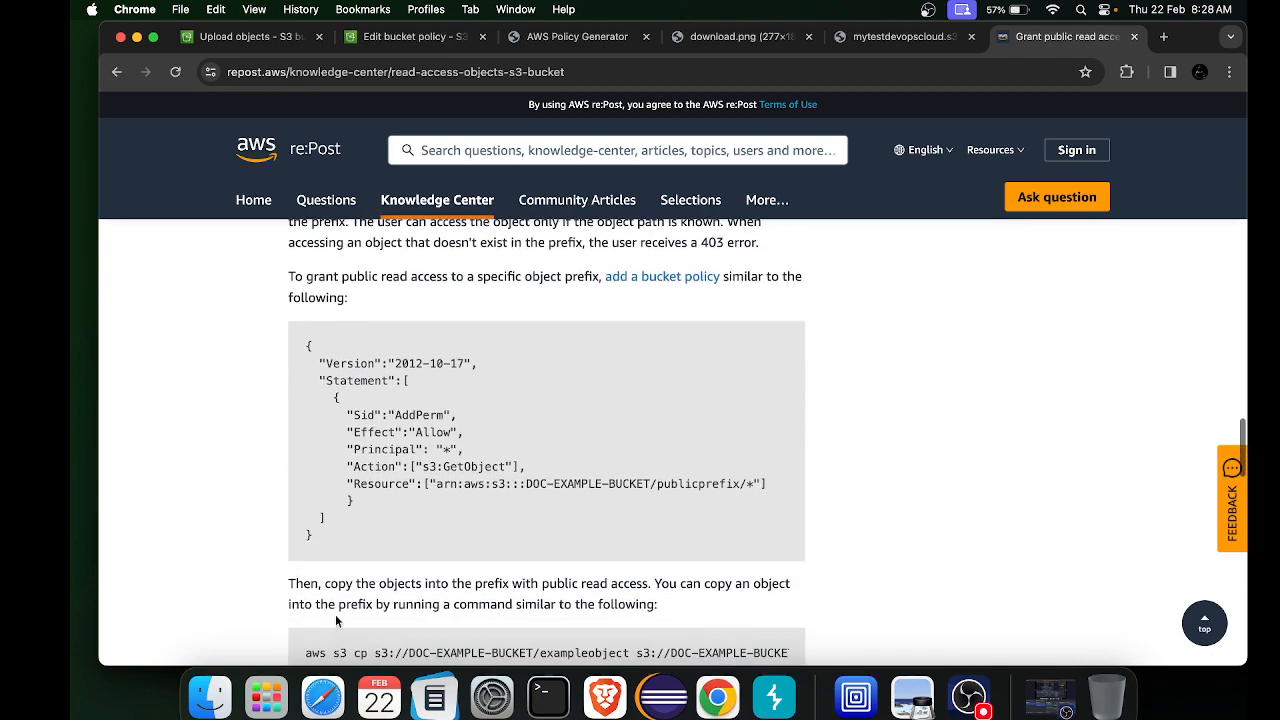
{"action": "scroll", "coordinate": [429, 416], "scroll_direction": "down", "scroll_amount": 1}
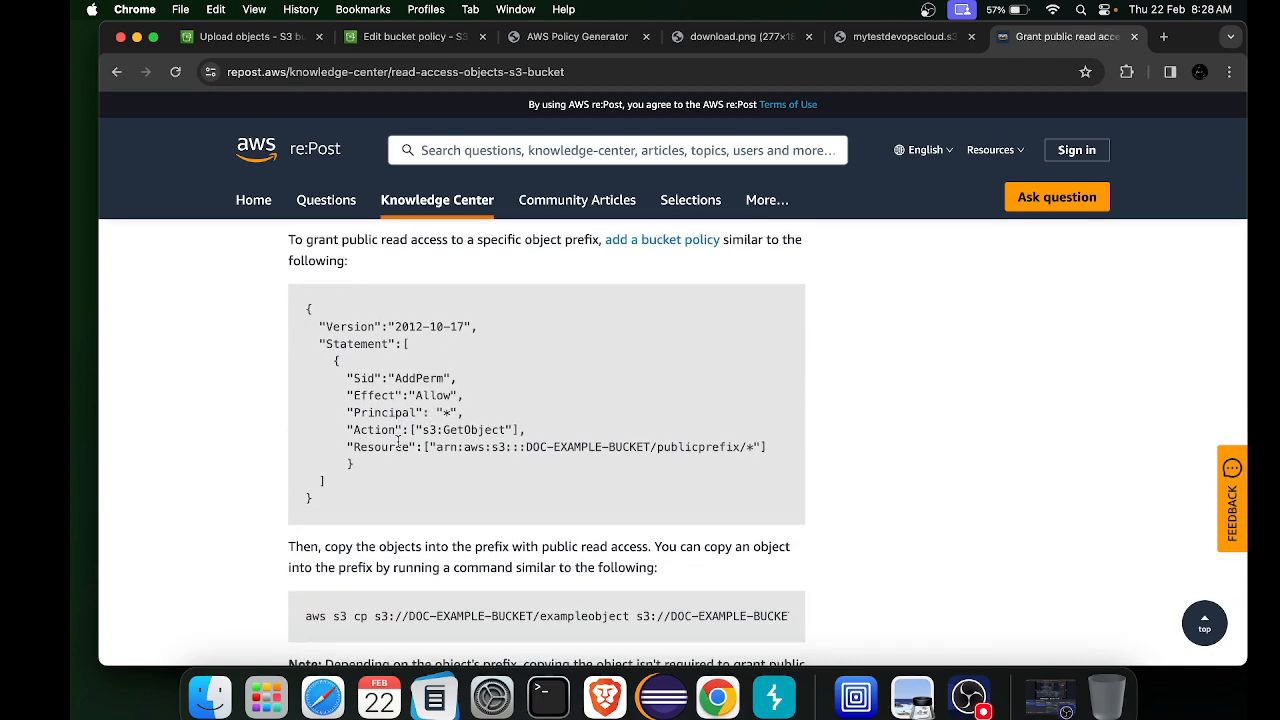
{"action": "scroll", "coordinate": [398, 440], "scroll_direction": "up", "scroll_amount": 5}
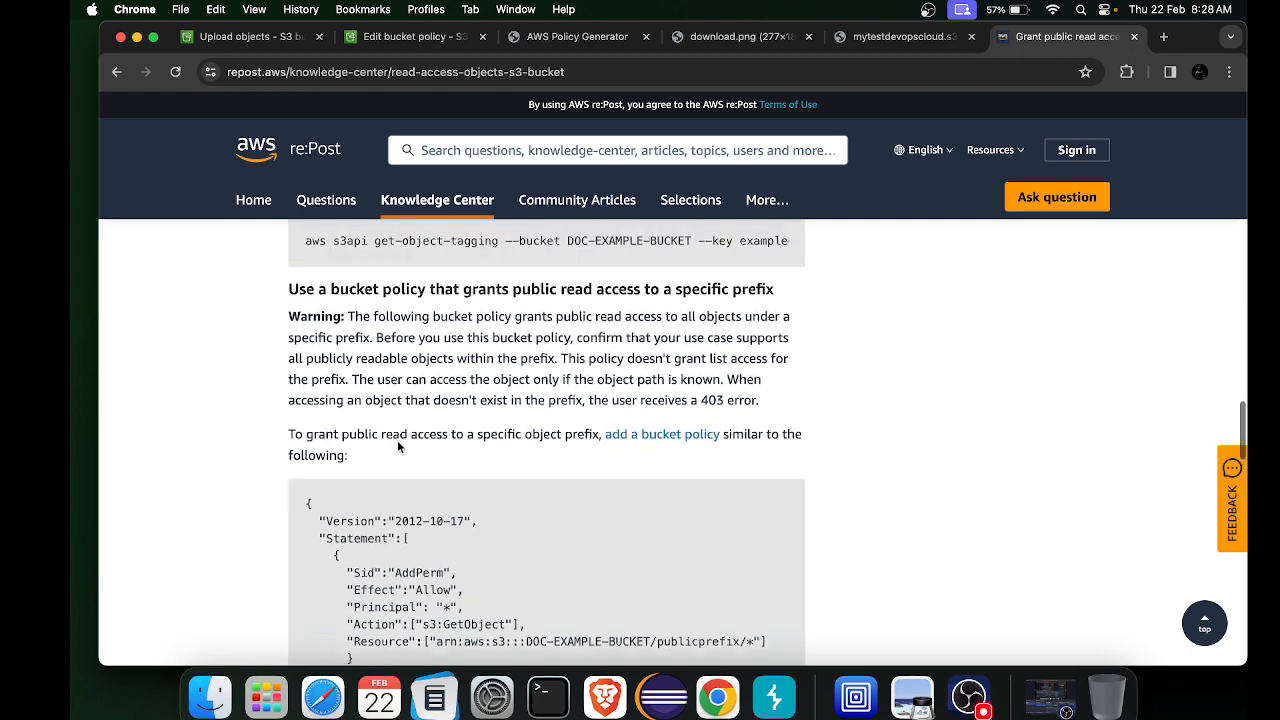
{"action": "scroll", "coordinate": [574, 311], "scroll_direction": "down", "scroll_amount": 4}
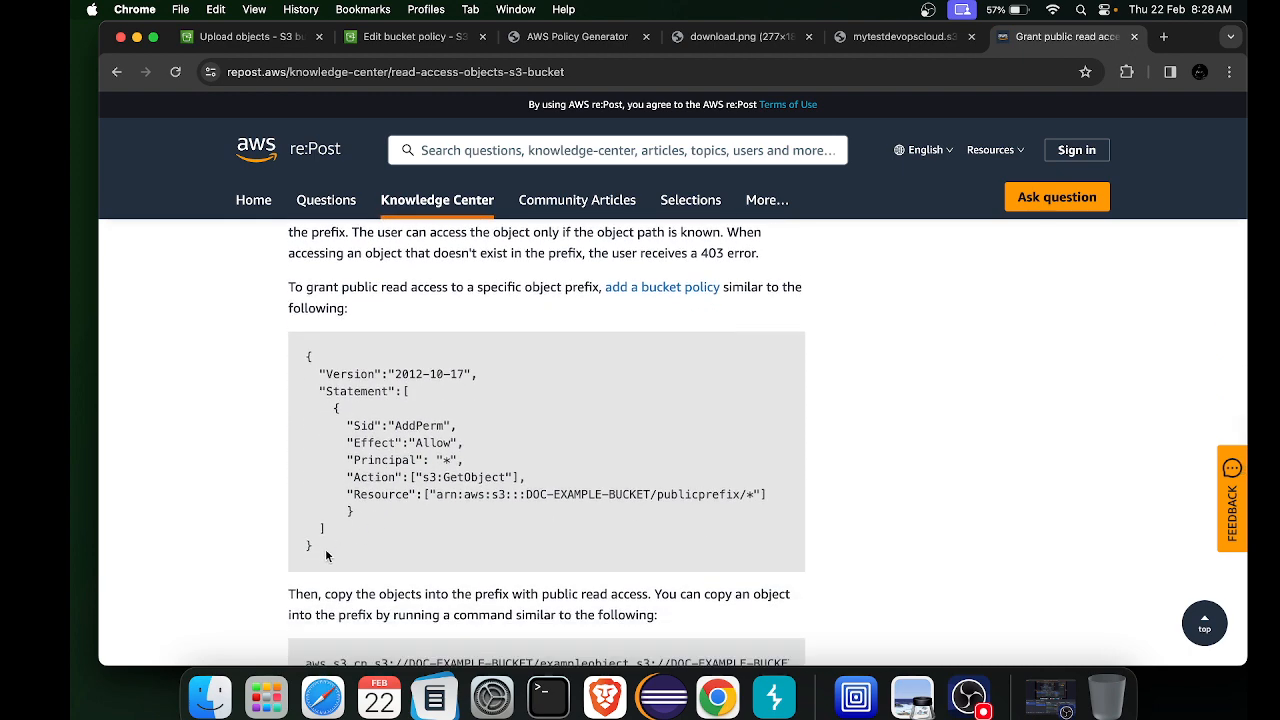
{"action": "left_click_drag", "start_coordinate": [320, 549], "coordinate": [299, 363]}
{"action": "key", "text": "super+c"}
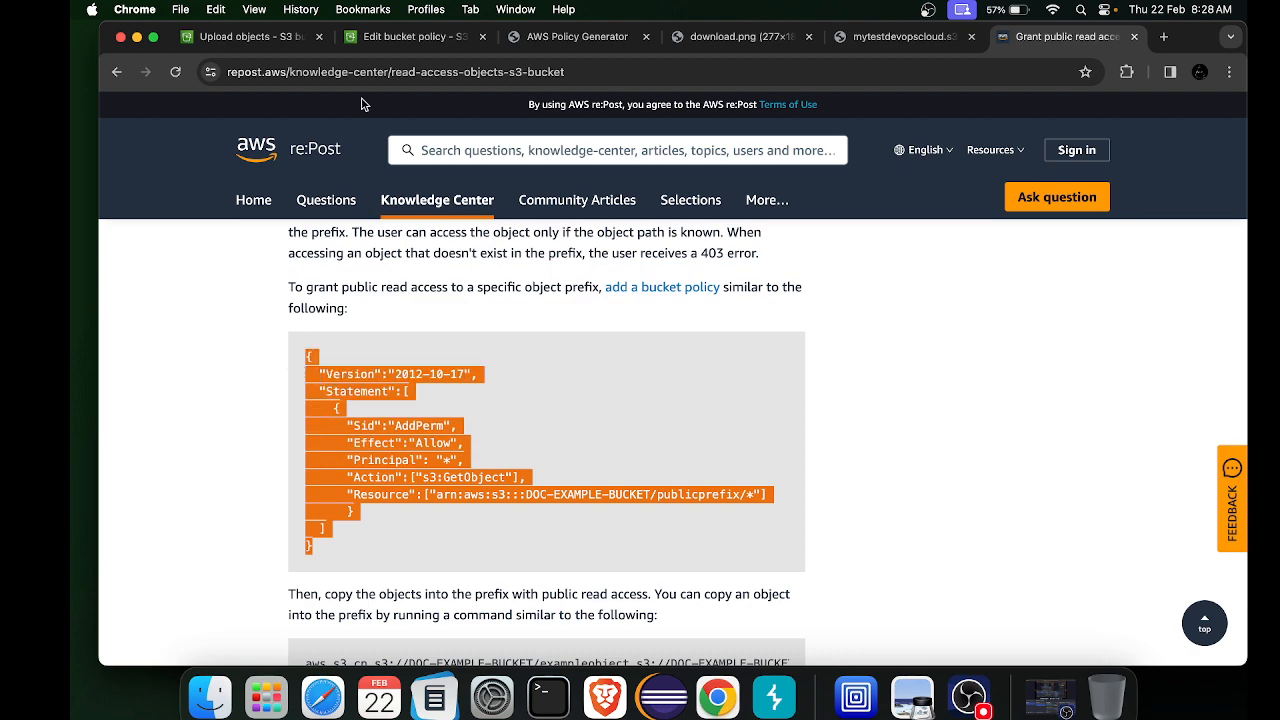
{"action": "left_click", "coordinate": [404, 36]}
{"action": "left_click", "coordinate": [483, 476]}
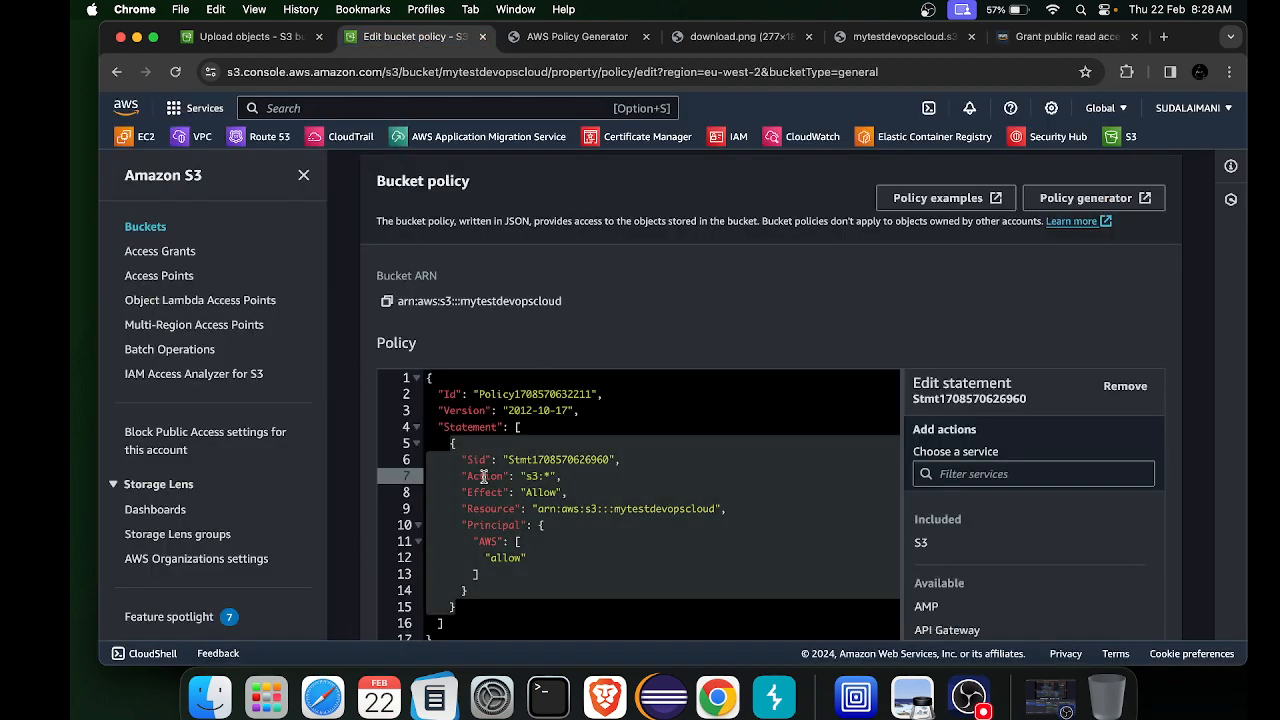
{"action": "key", "text": "super+a"}
{"action": "key", "text": "super+v"}
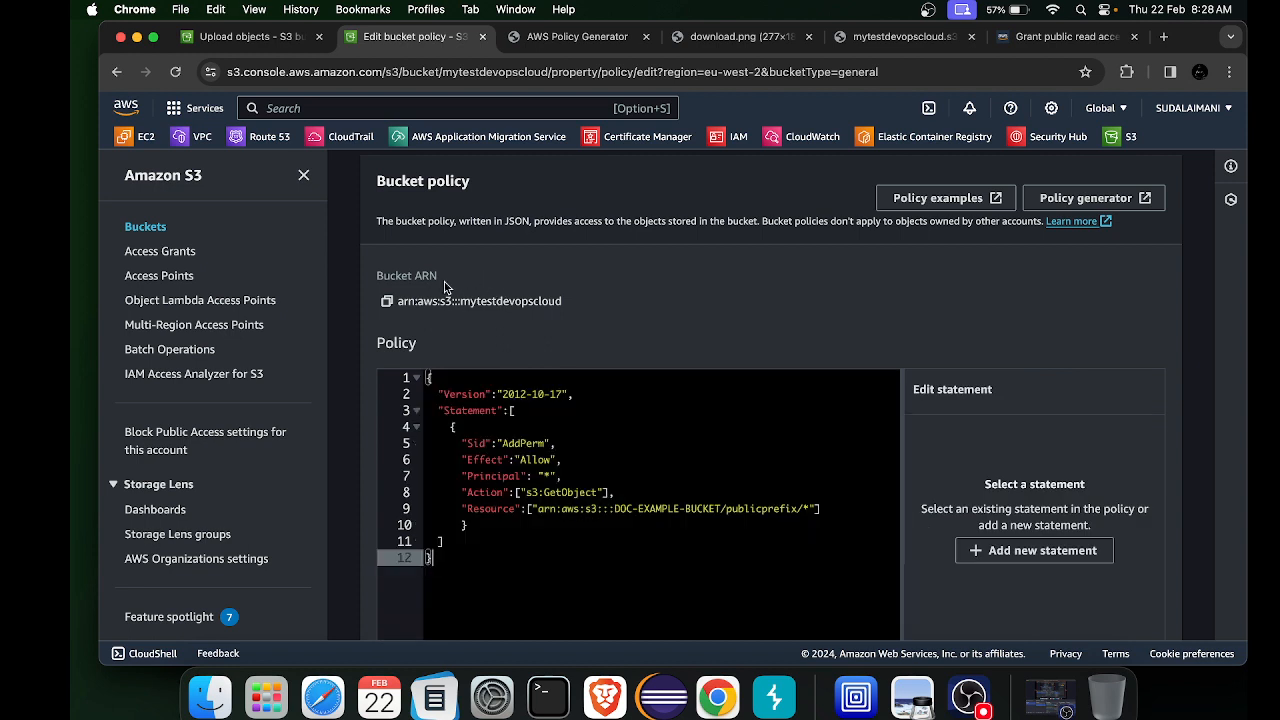
Set the policy's Resource to arn:aws:s3:::mytestdevopscloud/* using the copied bucket ARN, and save the bucket policy
{"action": "left_click", "coordinate": [389, 301]}
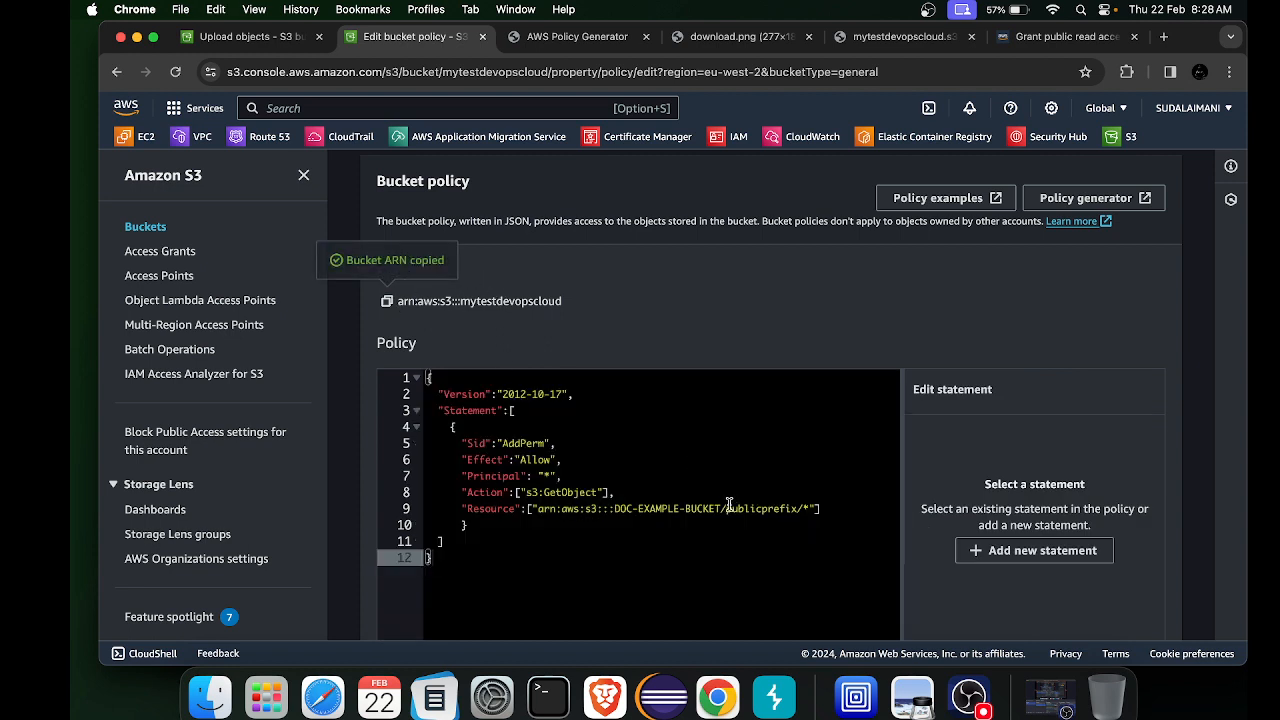
{"action": "left_click_drag", "start_coordinate": [797, 509], "coordinate": [537, 509]}
{"action": "key", "text": "super+v"}
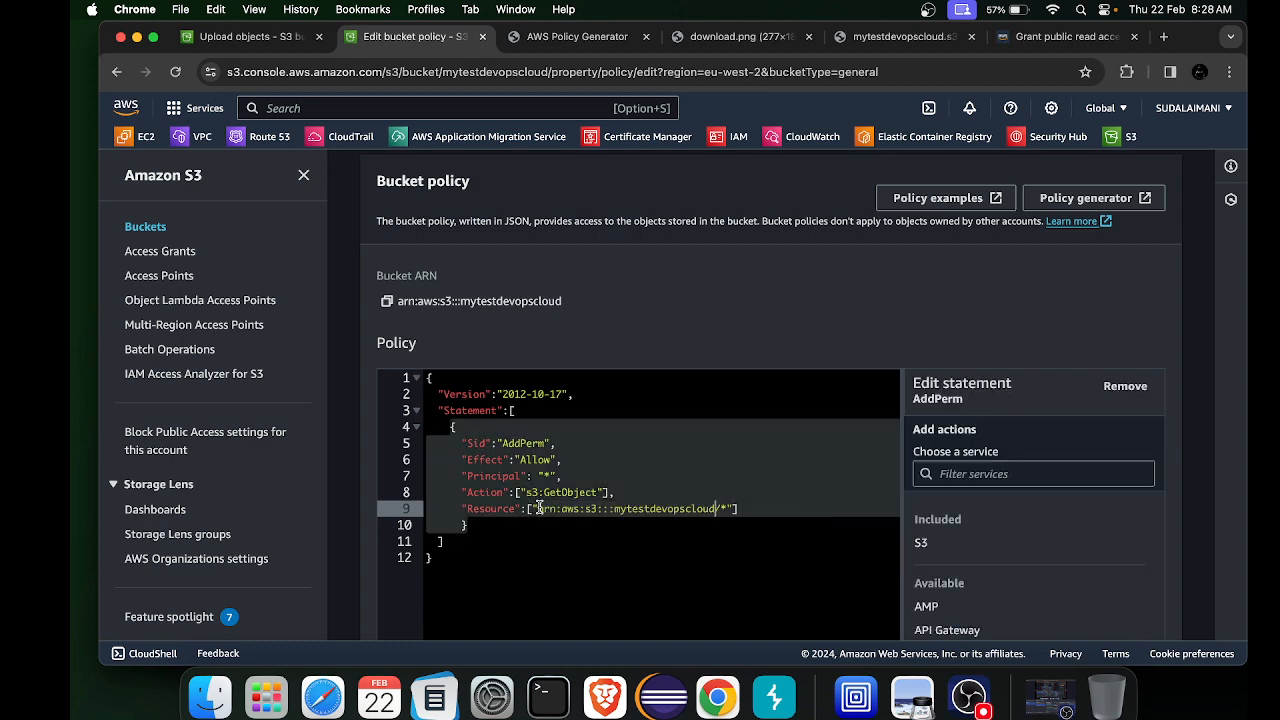
{"action": "scroll", "coordinate": [857, 497], "scroll_direction": "down", "scroll_amount": 5}
{"action": "scroll", "coordinate": [857, 500], "scroll_direction": "down", "scroll_amount": 6}
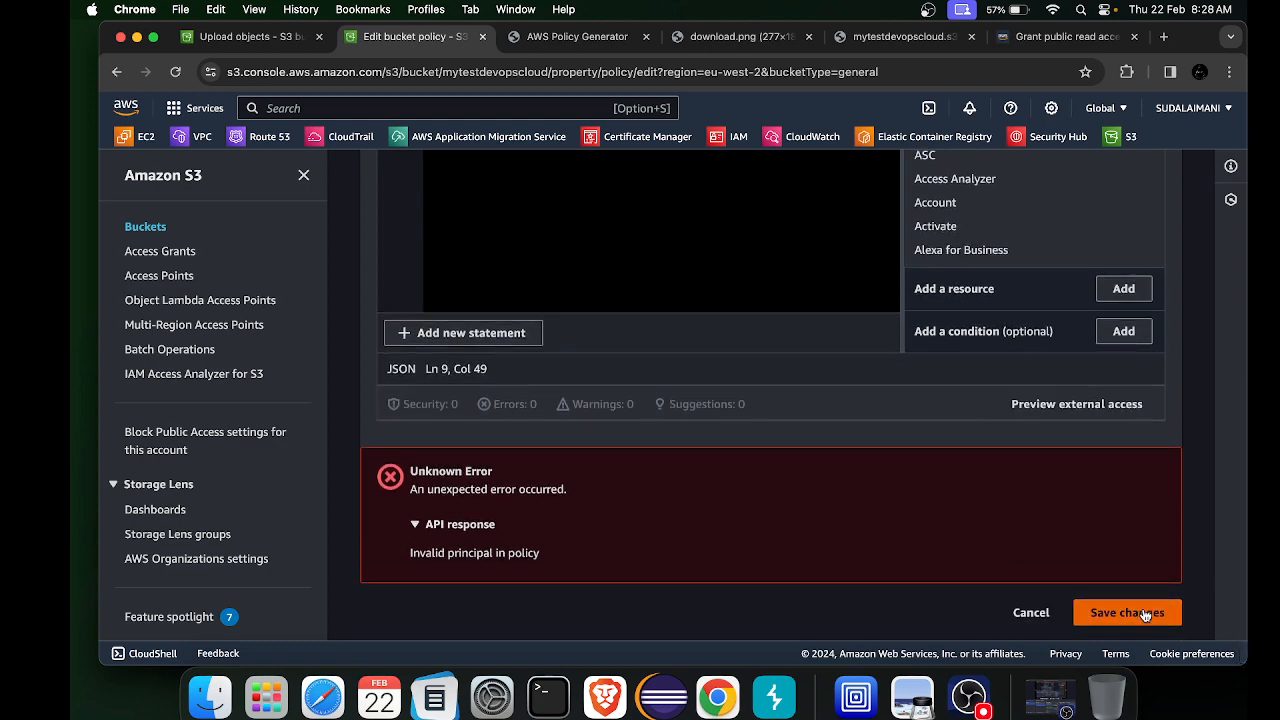
{"action": "left_click", "coordinate": [1143, 607]}
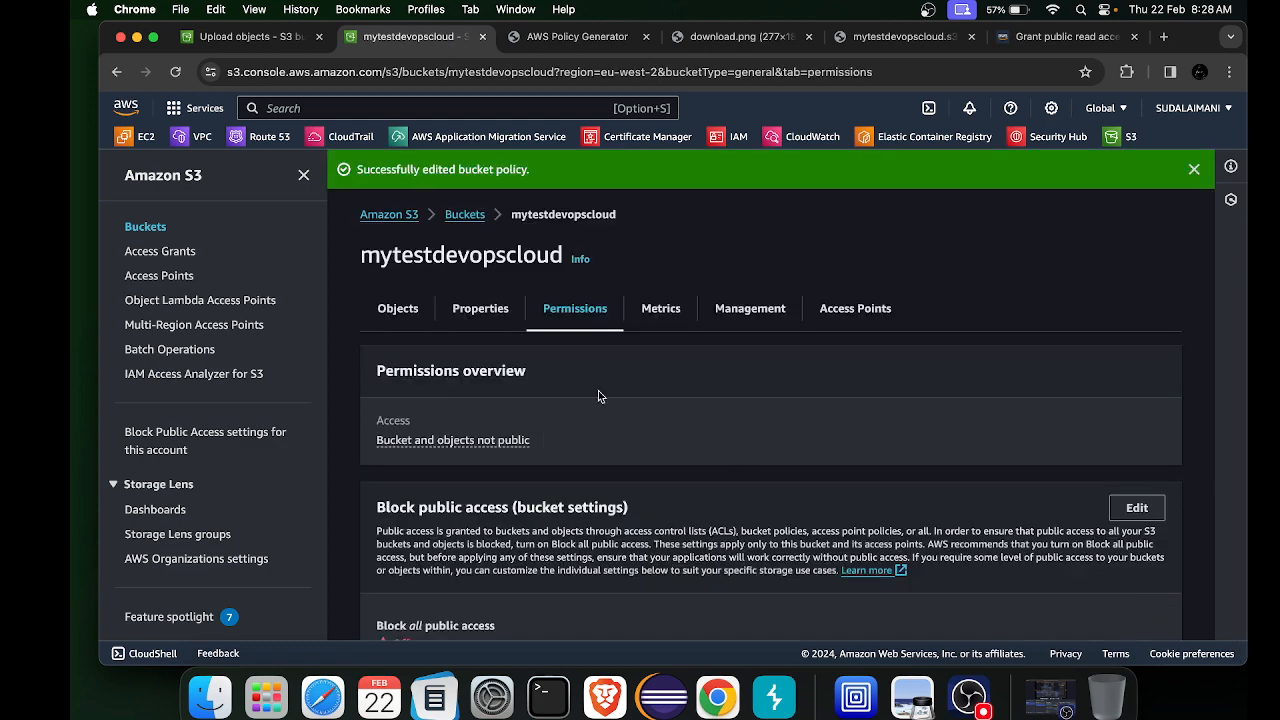
Return to the list of S3 buckets and refresh it to check the access status of mytestdevopscloud
{"action": "left_click", "coordinate": [450, 215]}
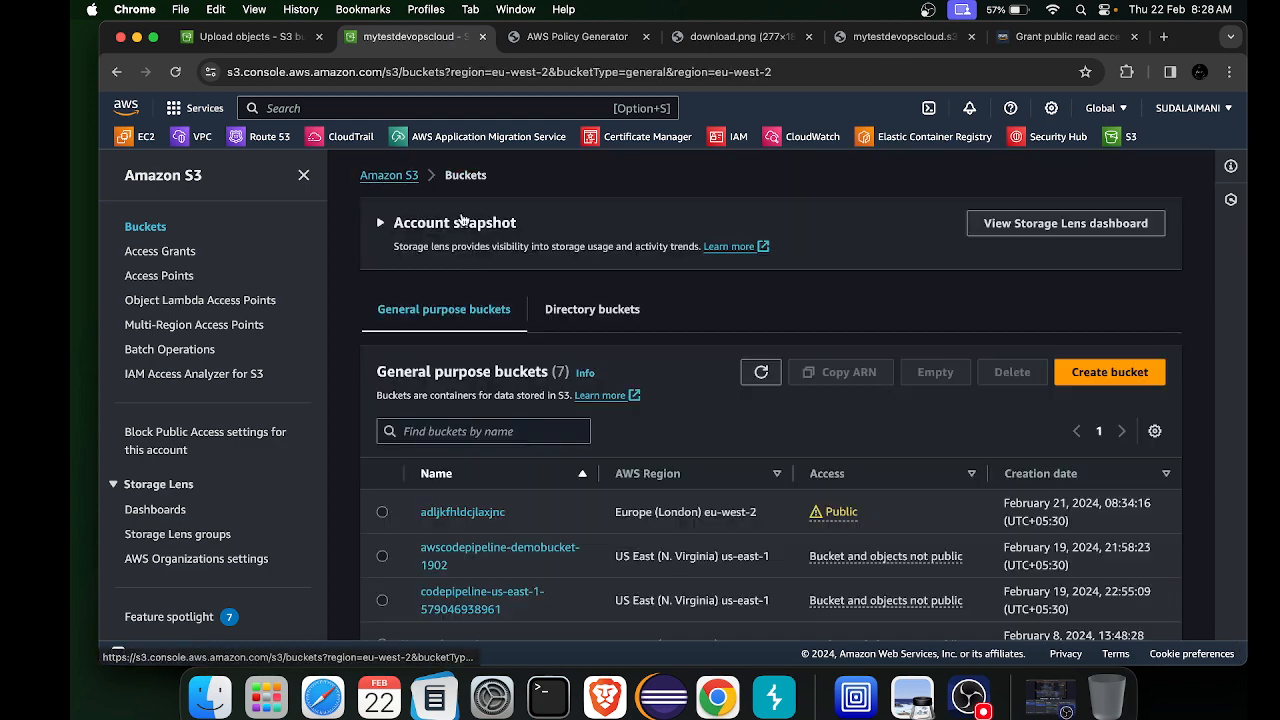
{"action": "scroll", "coordinate": [547, 329], "scroll_direction": "down", "scroll_amount": 3}
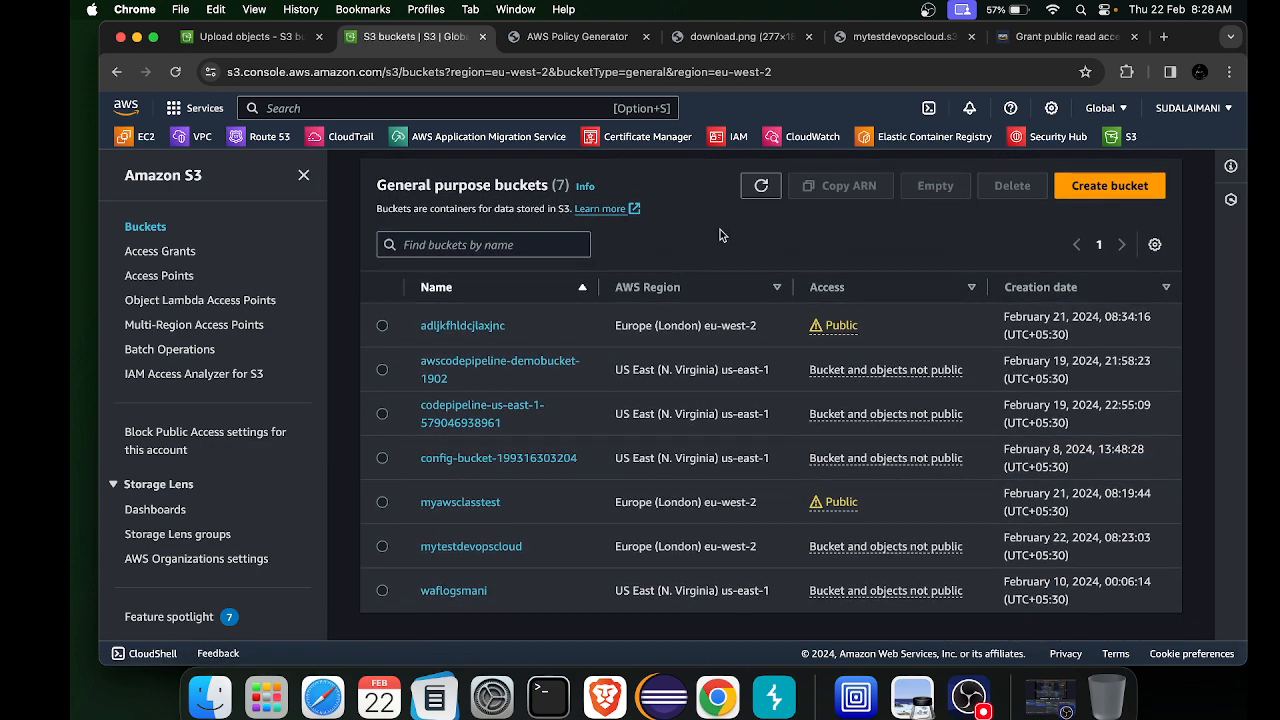
{"action": "left_click", "coordinate": [760, 187]}
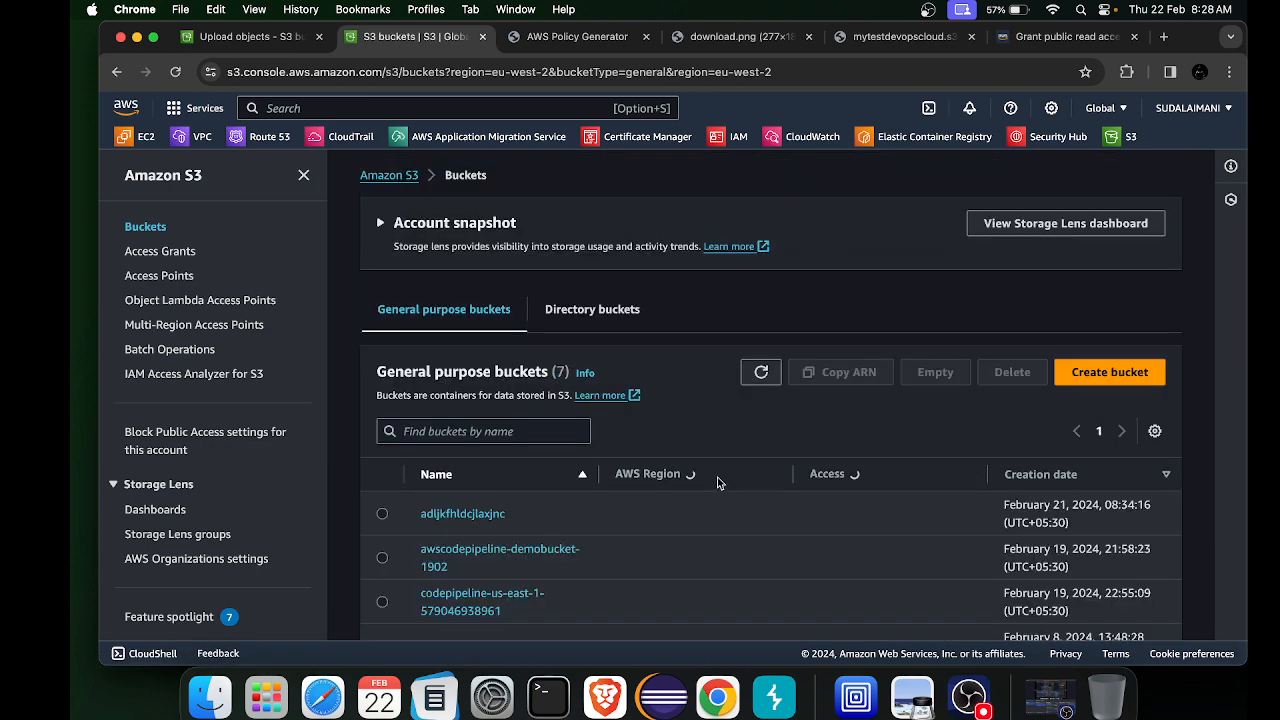
{"action": "scroll", "coordinate": [717, 483], "scroll_direction": "down", "scroll_amount": 3}
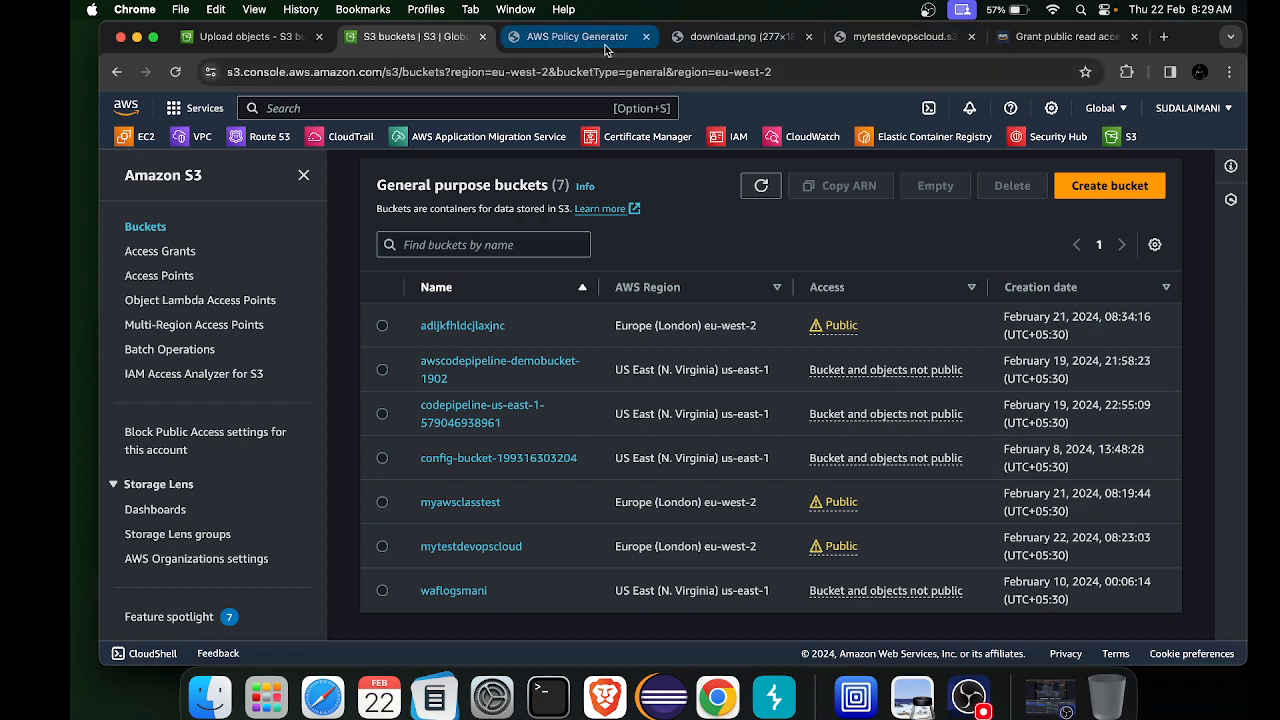
Open the IAM console from the finished upload page and browse its list of policies
{"action": "left_click", "coordinate": [230, 38]}
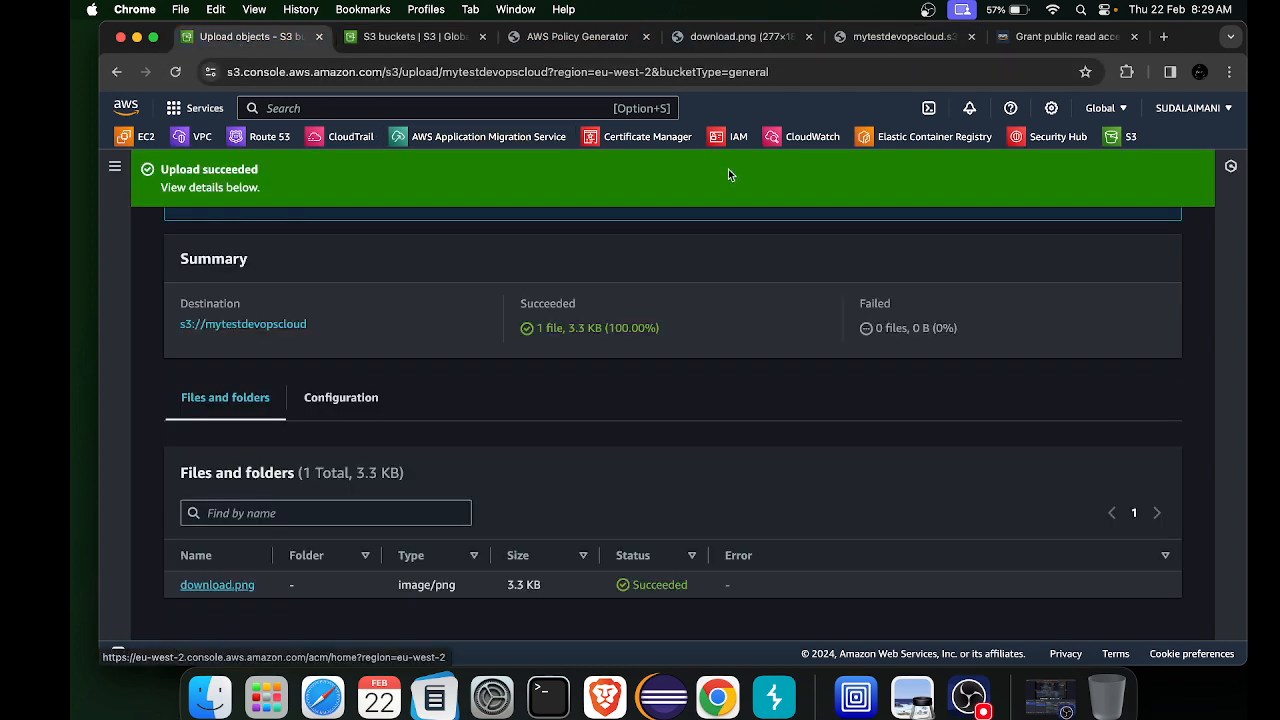
{"action": "left_click", "coordinate": [740, 140]}
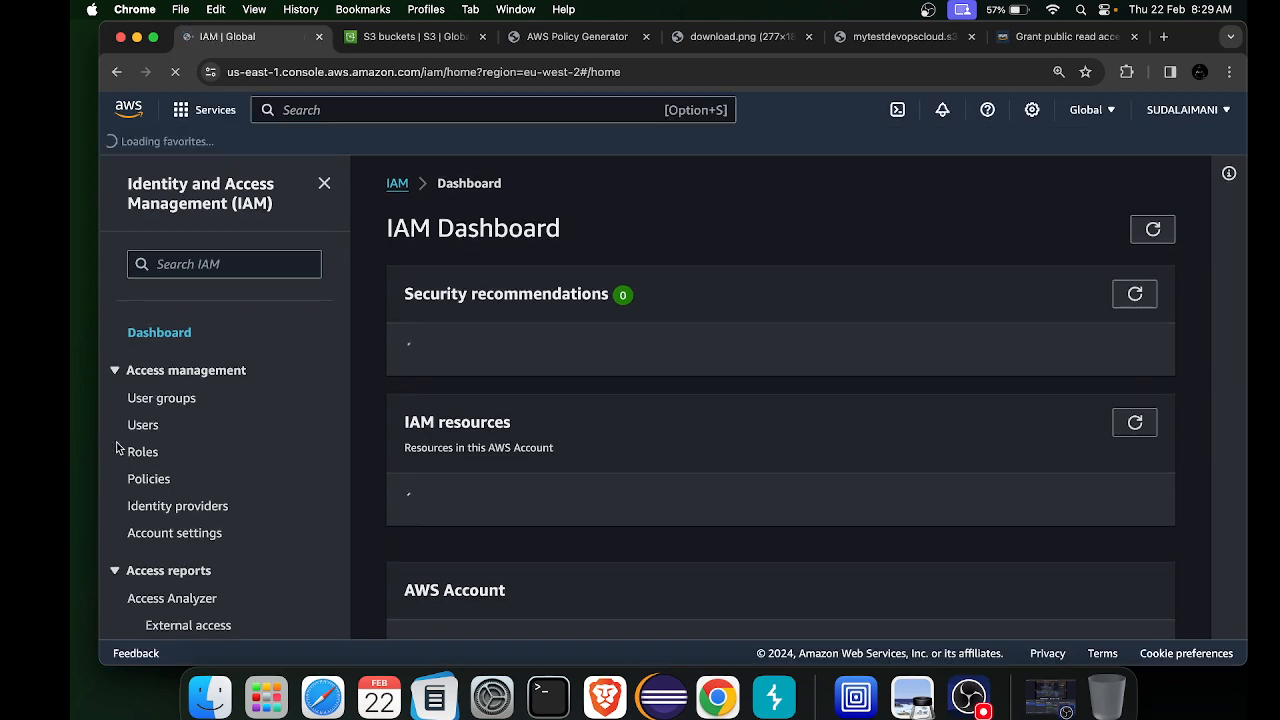
{"action": "scroll", "coordinate": [116, 447], "scroll_direction": "down", "scroll_amount": 2}
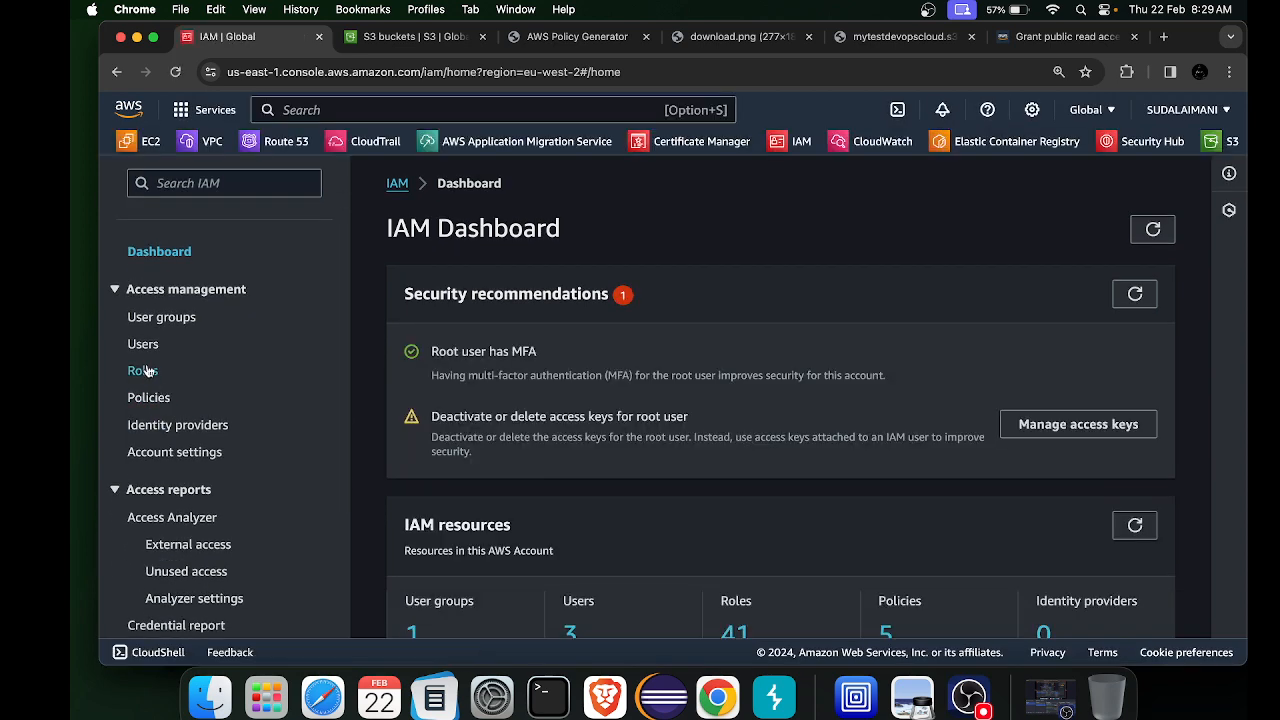
{"action": "left_click", "coordinate": [163, 399]}
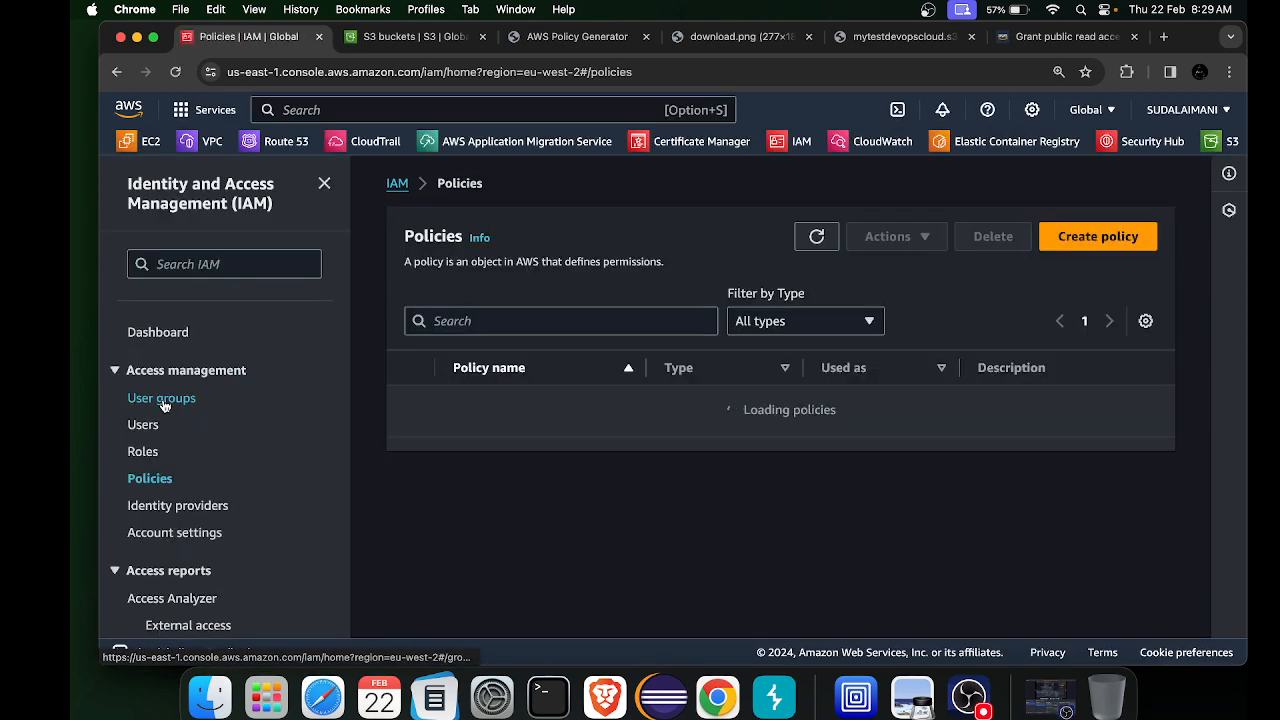
{"action": "scroll", "coordinate": [599, 486], "scroll_direction": "down", "scroll_amount": 2}
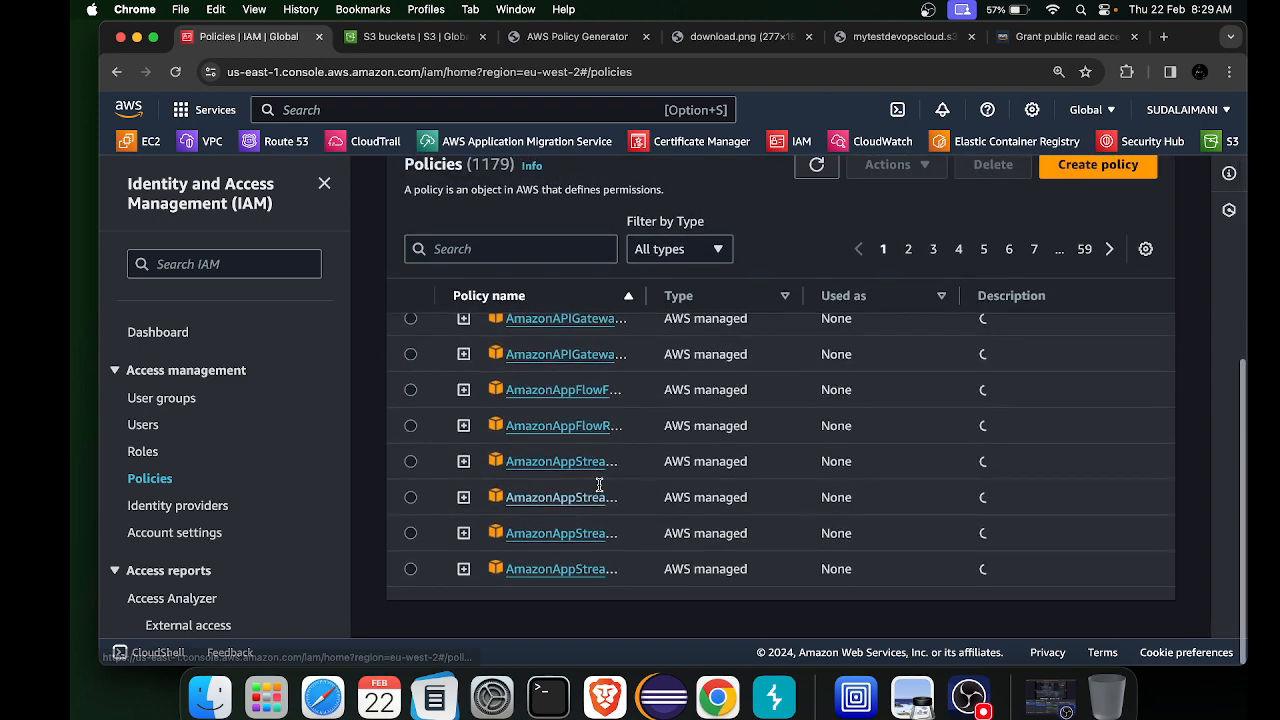
Return to the S3 buckets, open download.png in mytestdevopscloud, and copy its object URL
{"action": "left_click", "coordinate": [410, 36]}
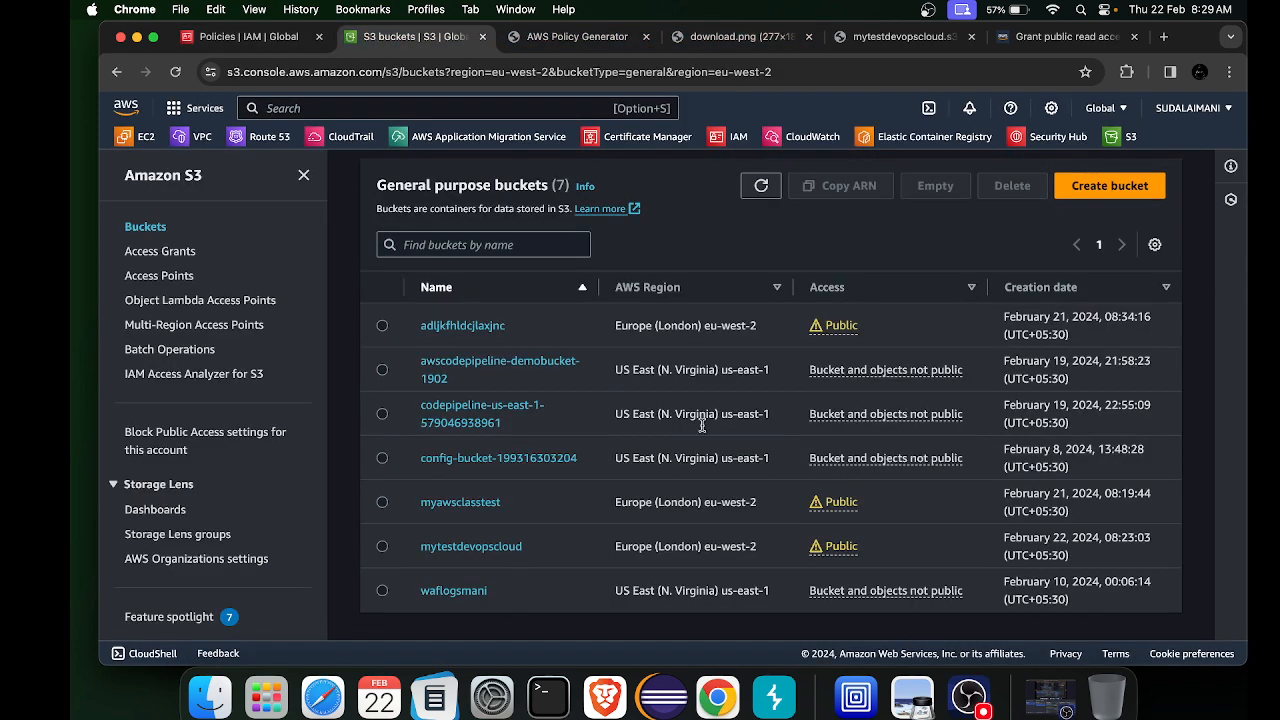
{"action": "left_click", "coordinate": [460, 547]}
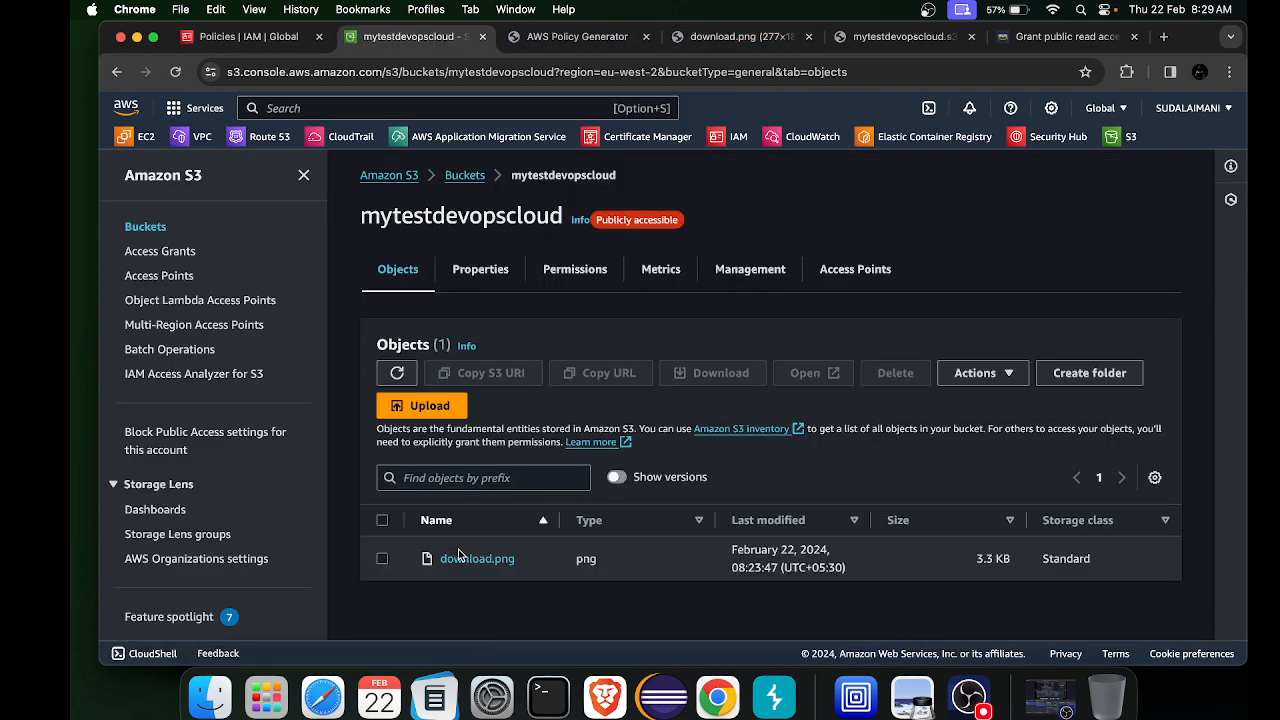
{"action": "left_click", "coordinate": [459, 557]}
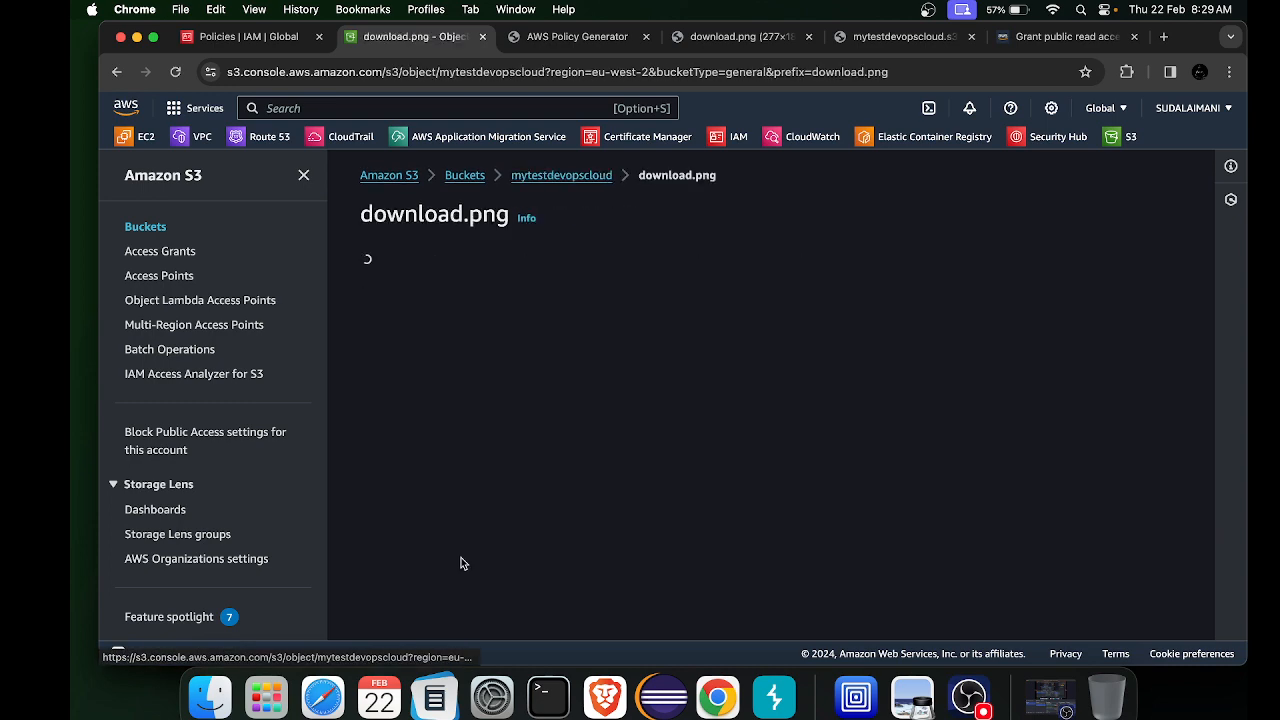
{"action": "scroll", "coordinate": [604, 431], "scroll_direction": "down", "scroll_amount": 5}
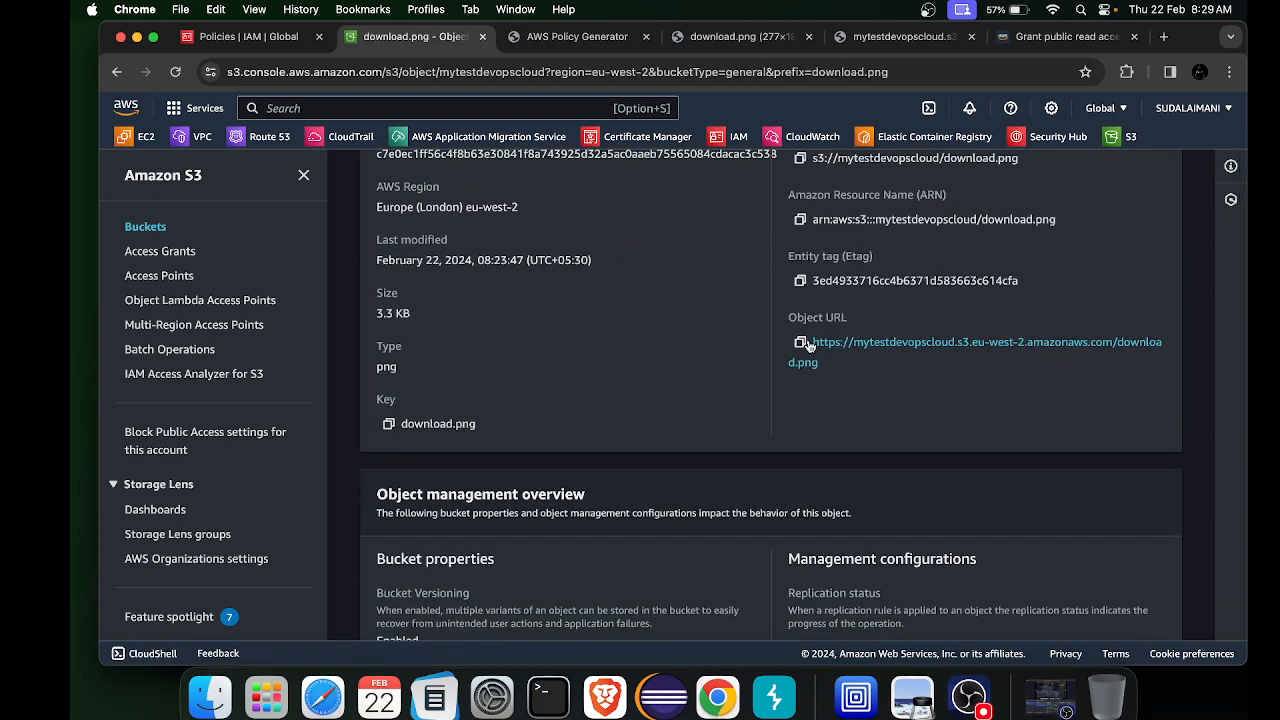
{"action": "left_click", "coordinate": [800, 341]}
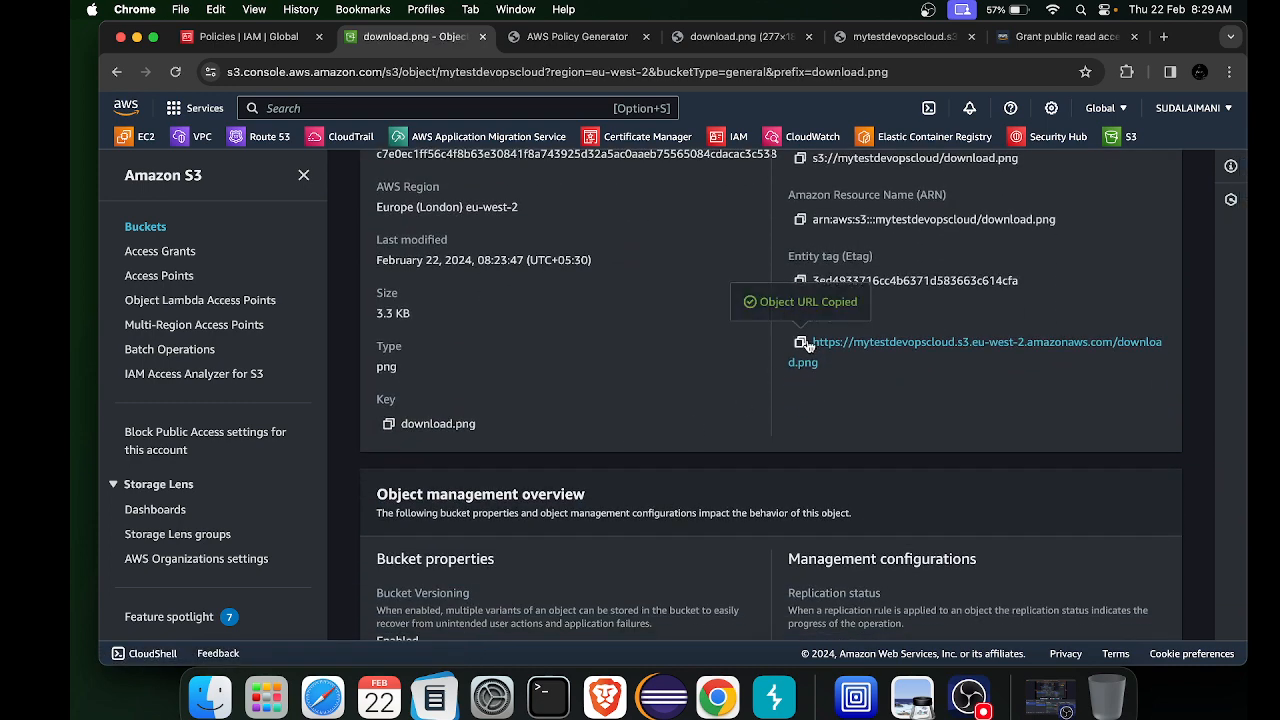
Reload the public object URL of download.png in the browser to test access to the image
{"action": "left_click", "coordinate": [1165, 37]}
{"action": "left_click", "coordinate": [790, 40]}
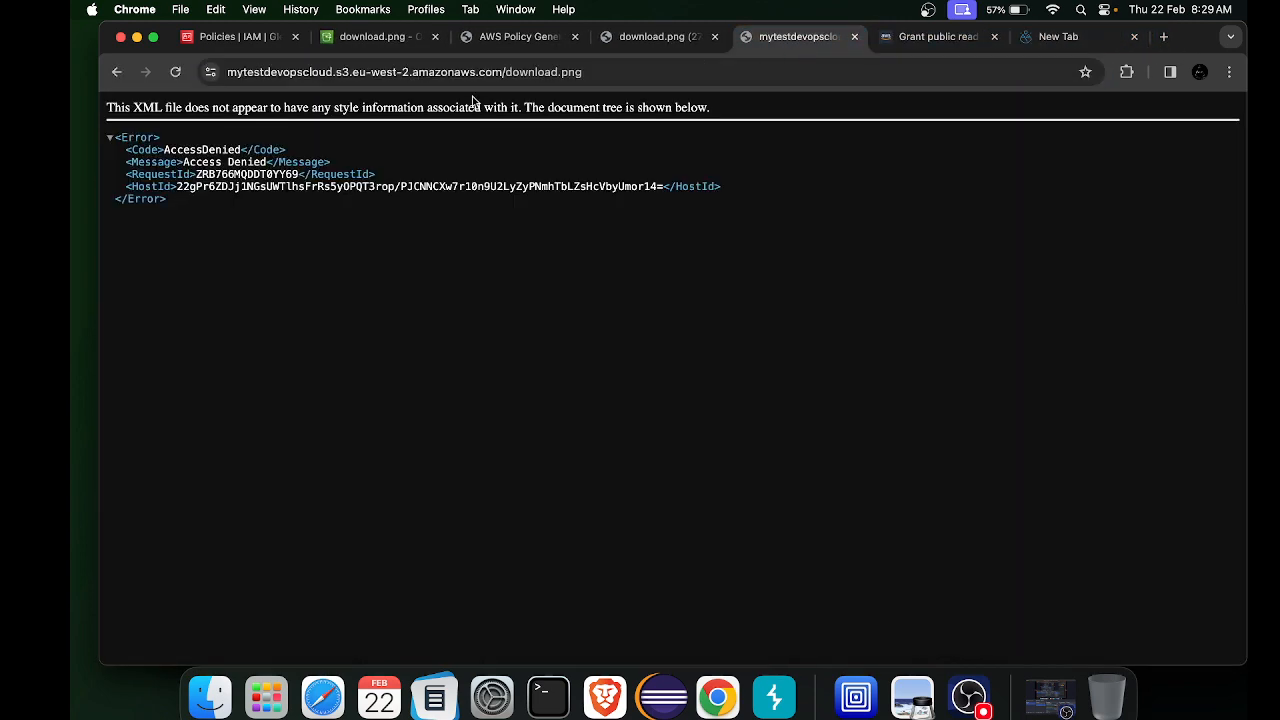
{"action": "left_click", "coordinate": [177, 72]}
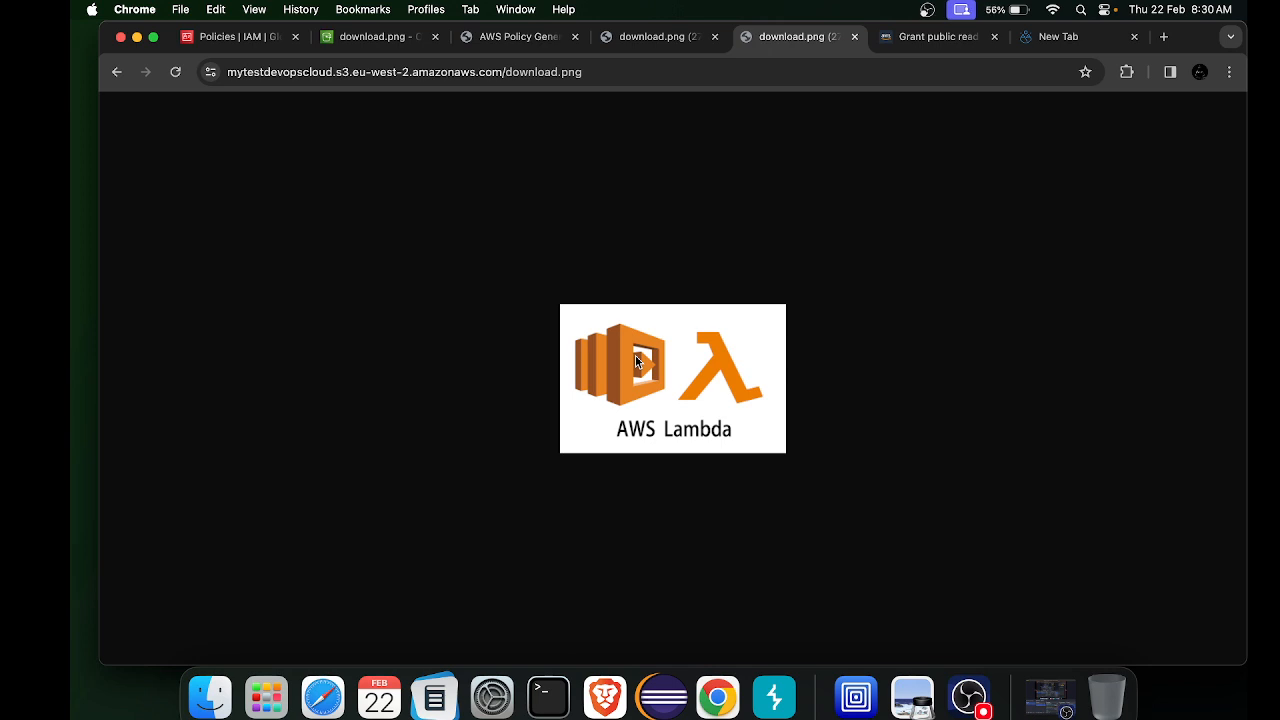
{"action": "left_click", "coordinate": [368, 70]}
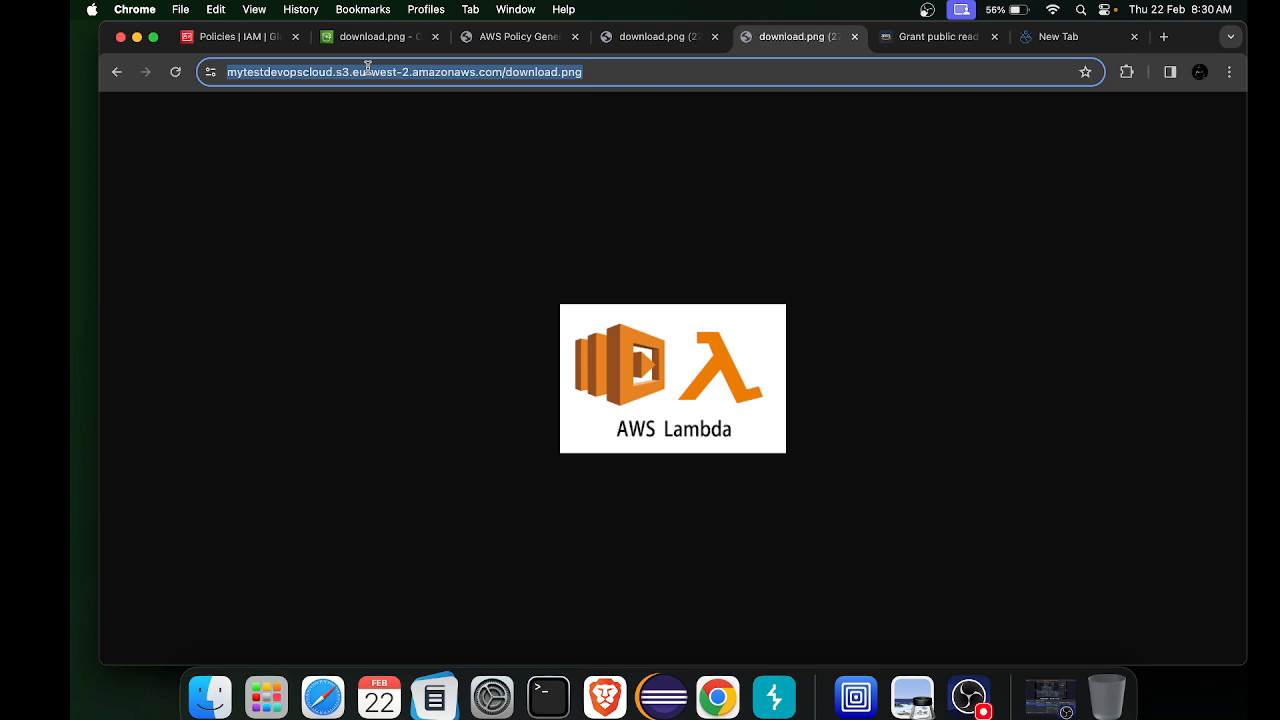
Go back to the permissions of mytestdevopscloud and examine the Resource line of its saved bucket policy
{"action": "left_click", "coordinate": [390, 37]}
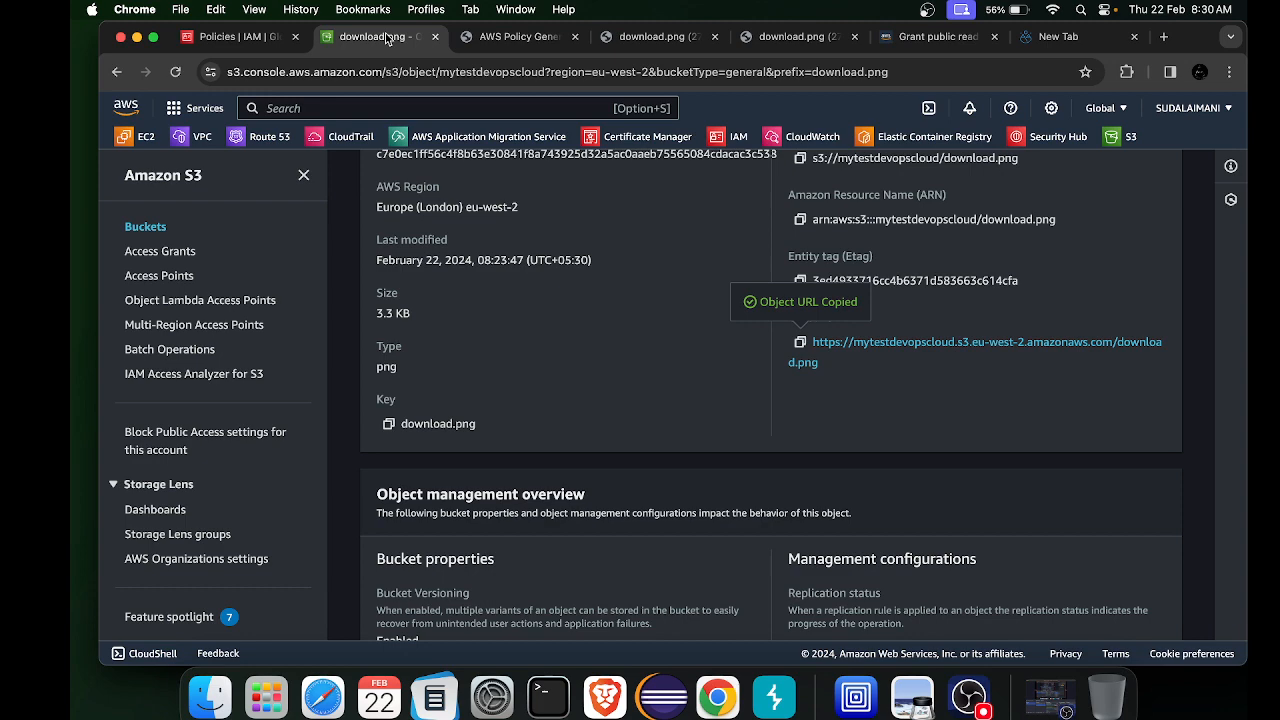
{"action": "left_click", "coordinate": [465, 40]}
{"action": "left_click", "coordinate": [375, 37]}
{"action": "scroll", "coordinate": [447, 519], "scroll_direction": "up", "scroll_amount": 3}
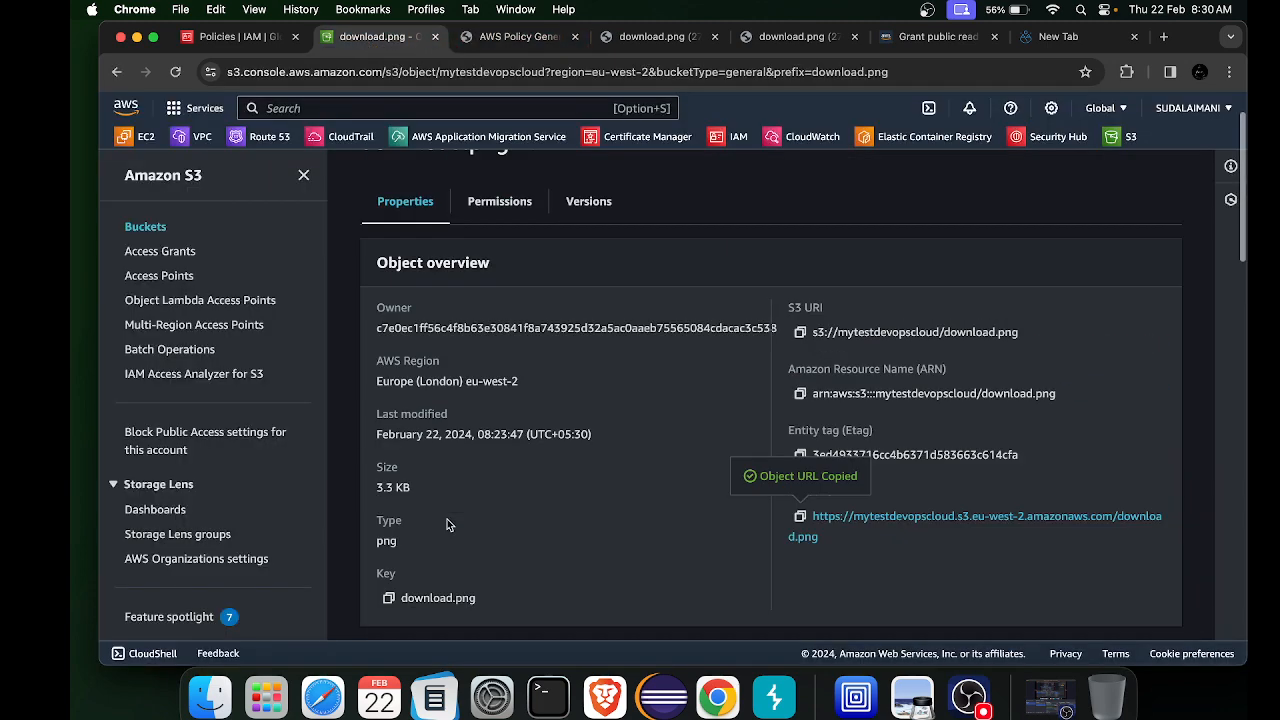
{"action": "scroll", "coordinate": [447, 519], "scroll_direction": "up", "scroll_amount": 2}
{"action": "left_click", "coordinate": [553, 176]}
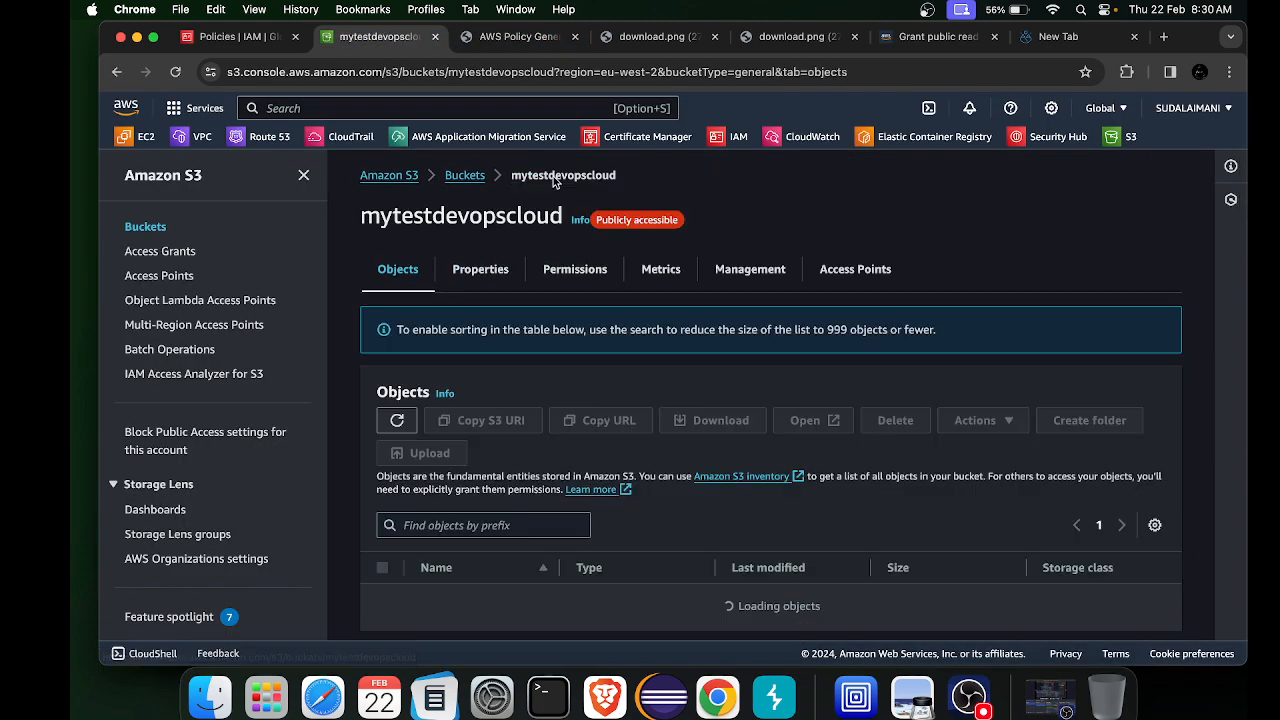
{"action": "left_click", "coordinate": [552, 284]}
{"action": "scroll", "coordinate": [541, 541], "scroll_direction": "down", "scroll_amount": 5}
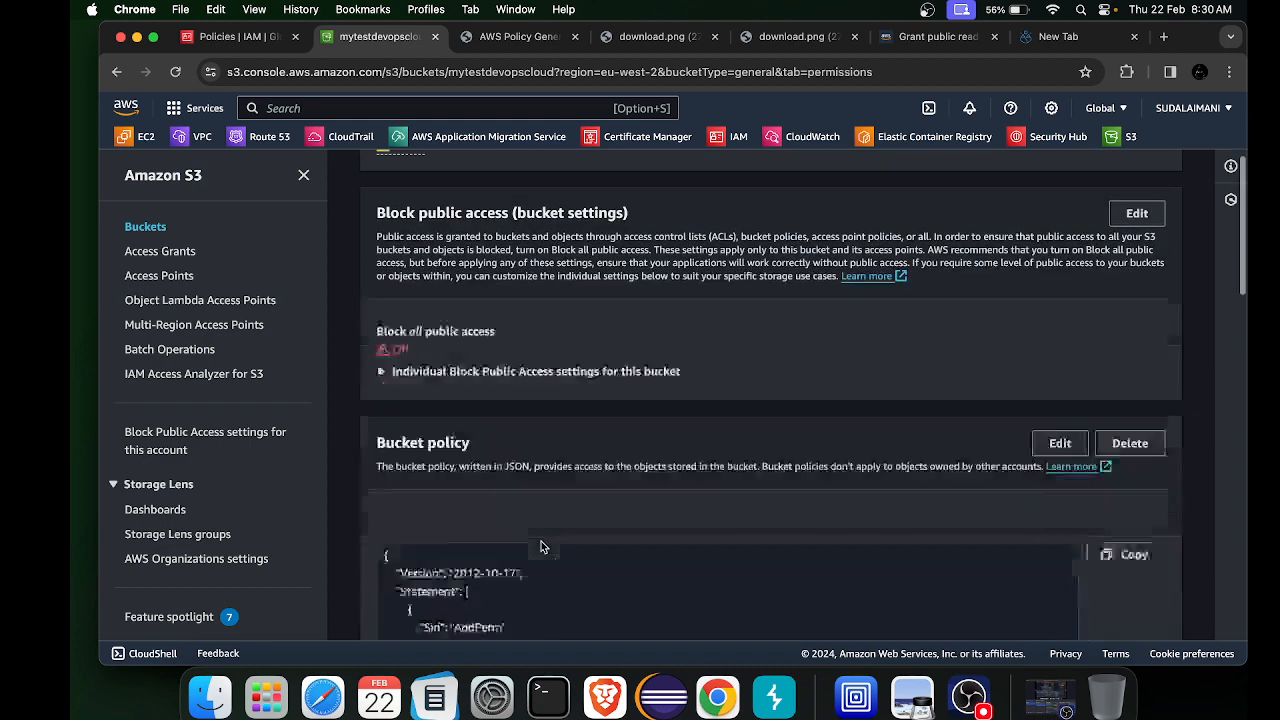
{"action": "scroll", "coordinate": [574, 531], "scroll_direction": "down", "scroll_amount": 3}
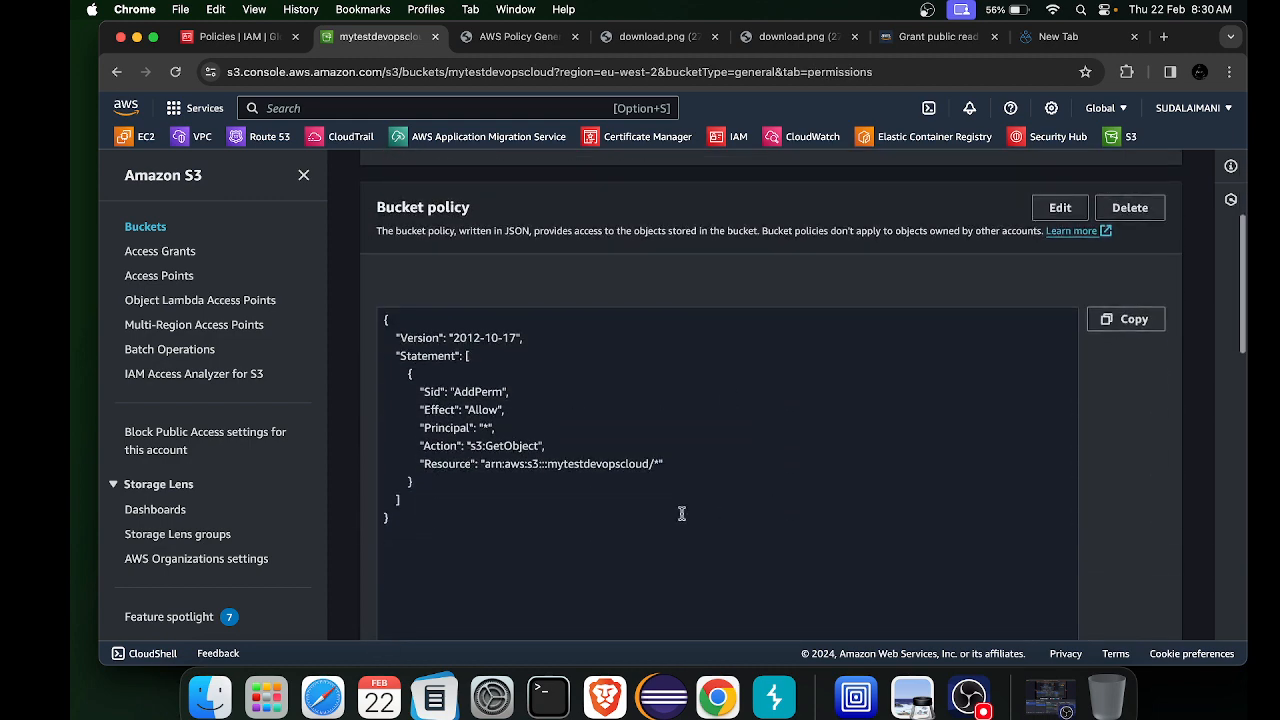
{"action": "left_click_drag", "start_coordinate": [654, 469], "coordinate": [608, 467]}
{"action": "left_click", "coordinate": [650, 468]}
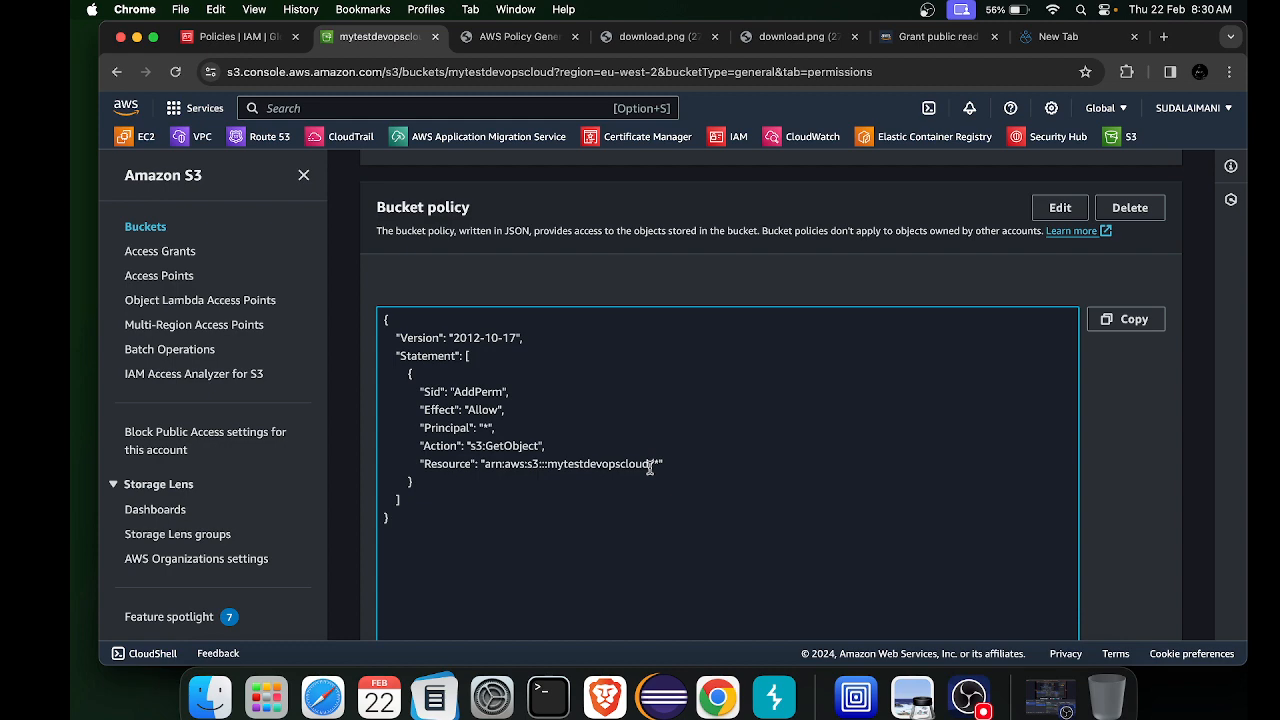
Open the bucket policy for editing, examine the end of its Resource line, and leave the editor without saving
{"action": "left_click", "coordinate": [1060, 207]}
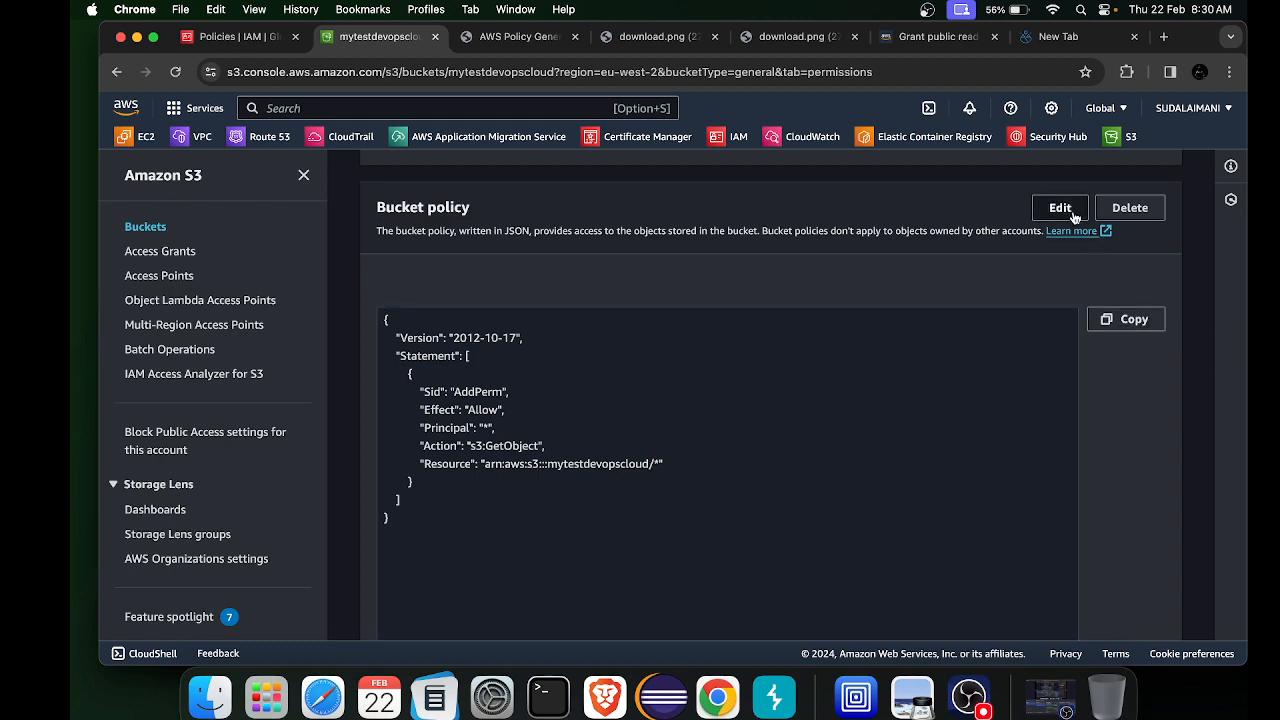
{"action": "scroll", "coordinate": [800, 420], "scroll_direction": "down", "scroll_amount": 3}
{"action": "left_click", "coordinate": [755, 474]}
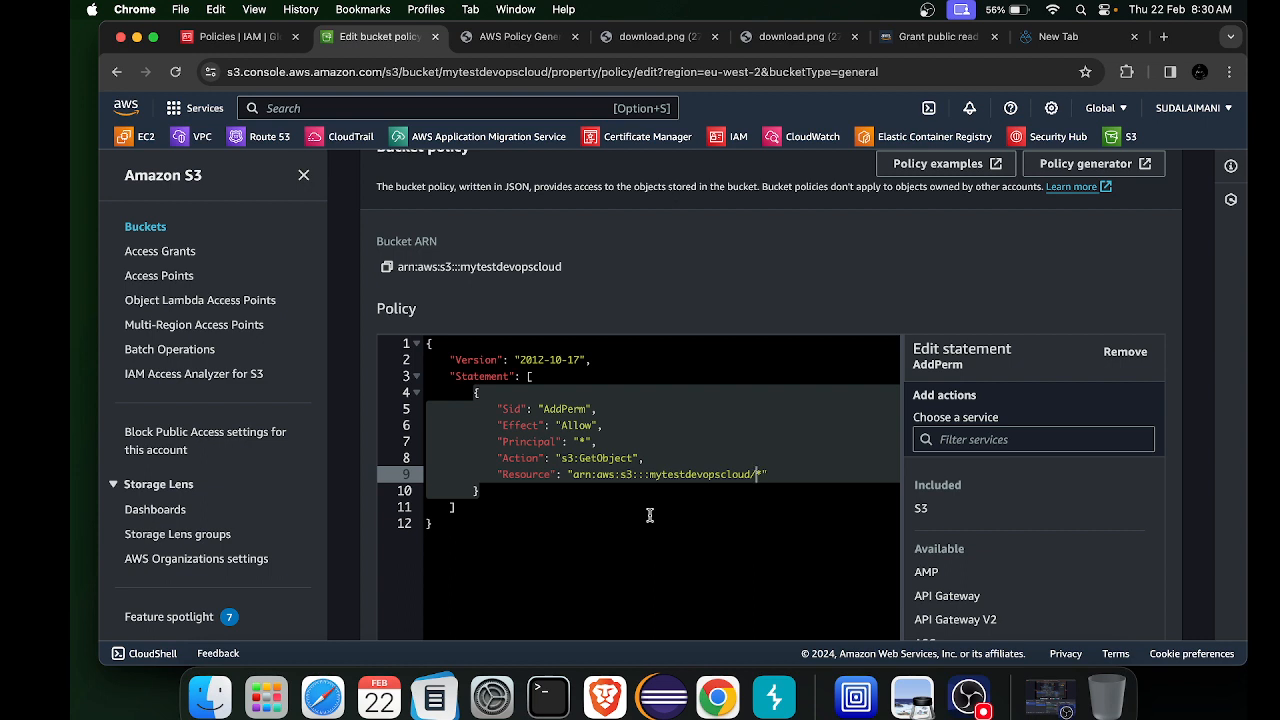
{"action": "scroll", "coordinate": [649, 515], "scroll_direction": "down", "scroll_amount": 5}
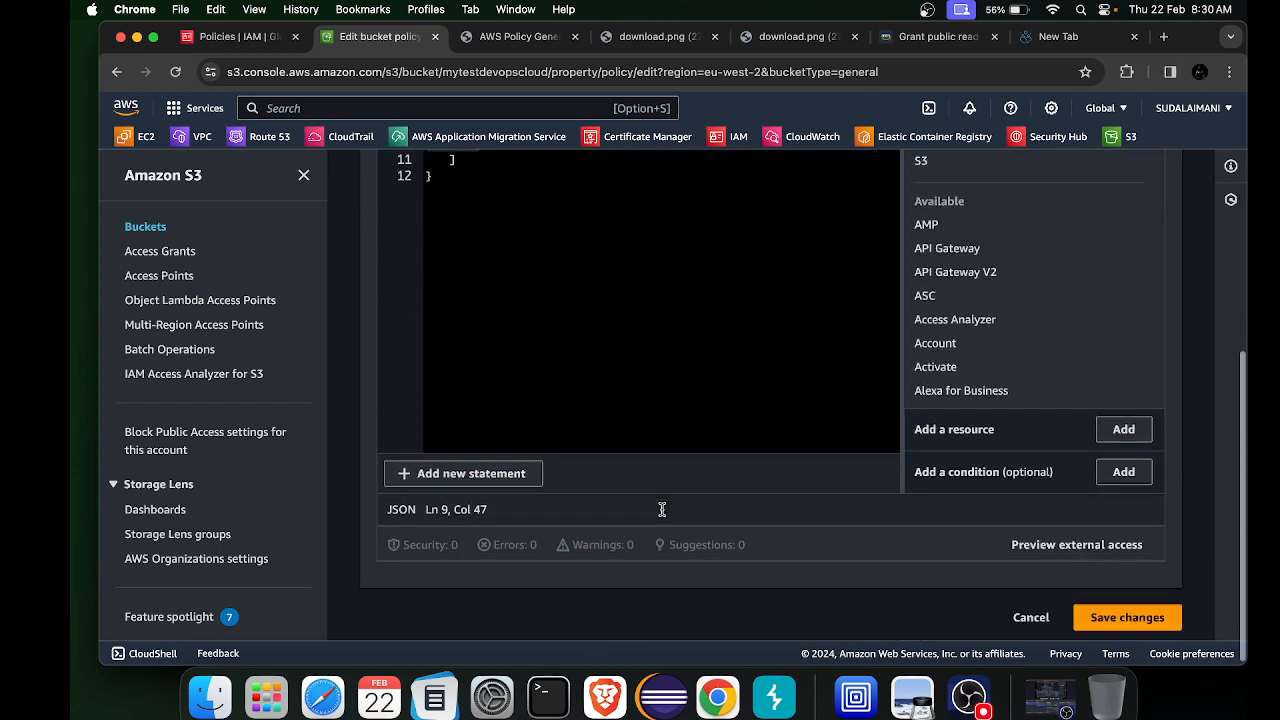
{"action": "scroll", "coordinate": [660, 514], "scroll_direction": "left", "scroll_amount": 5}
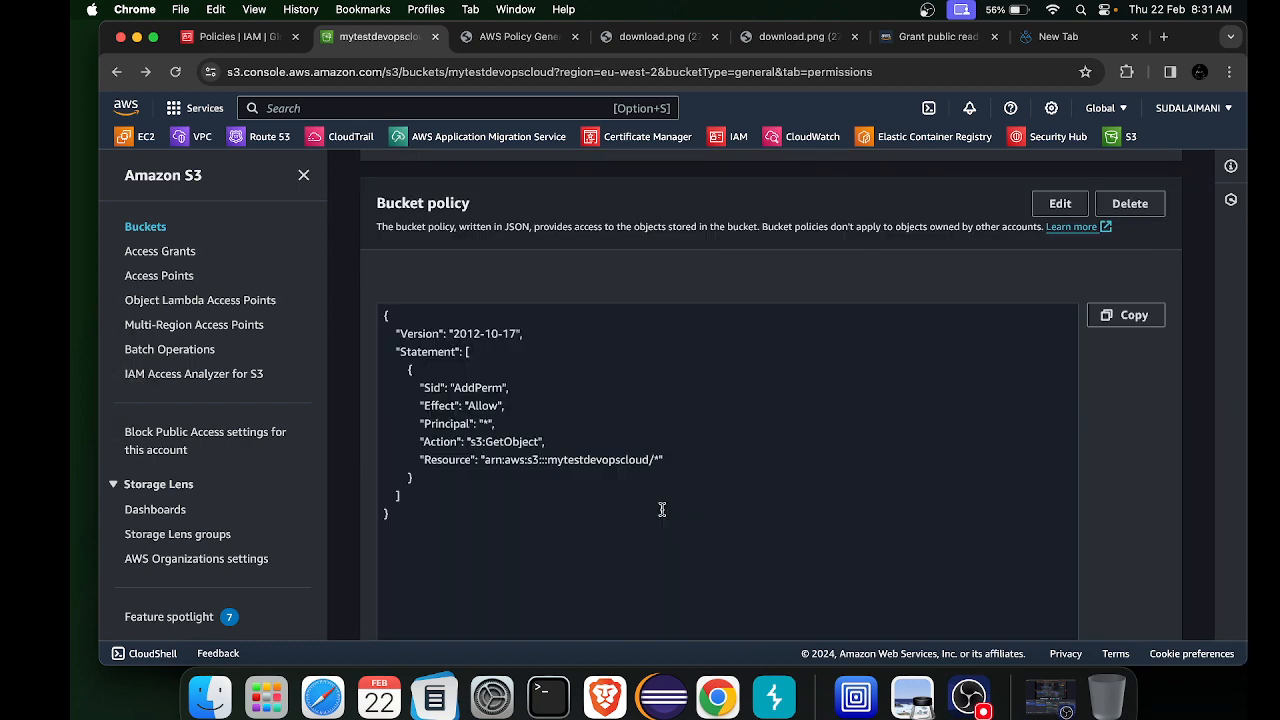
Go back to the list of buckets and reopen mytestdevopscloud to view its objects
{"action": "scroll", "coordinate": [661, 510], "scroll_direction": "up", "scroll_amount": 10}
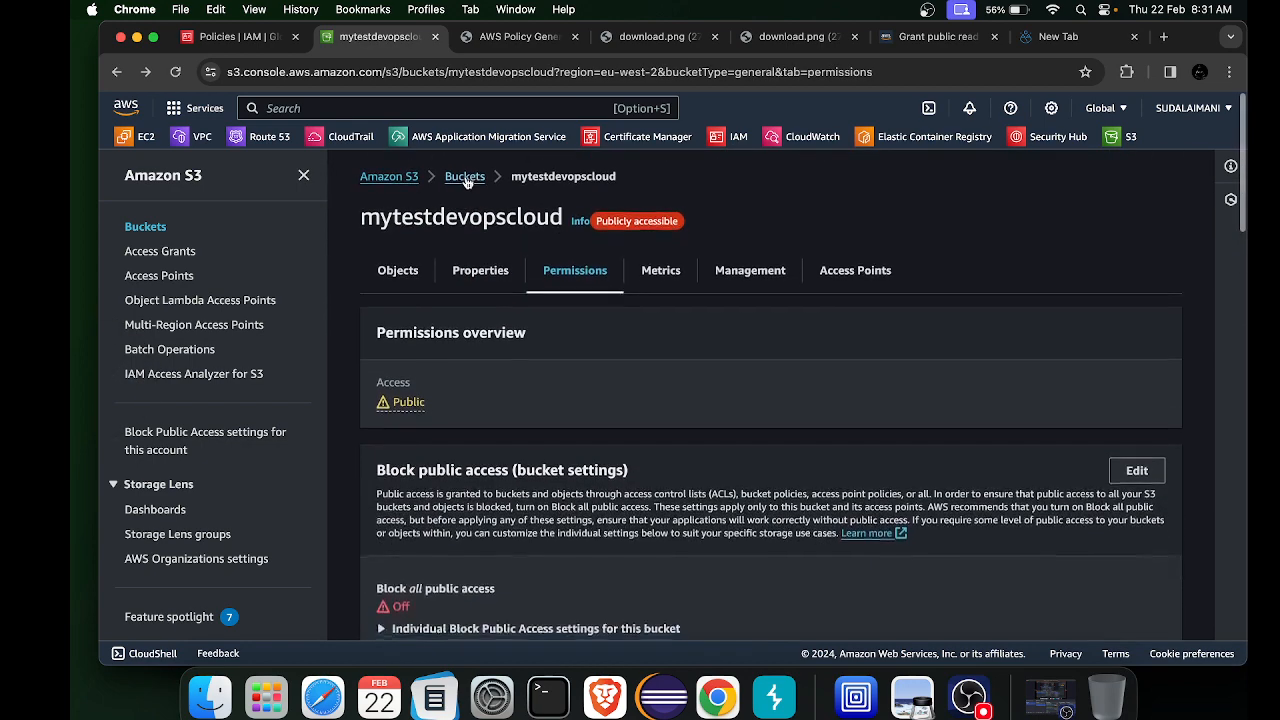
{"action": "left_click", "coordinate": [465, 177]}
{"action": "scroll", "coordinate": [517, 422], "scroll_direction": "down", "scroll_amount": 4}
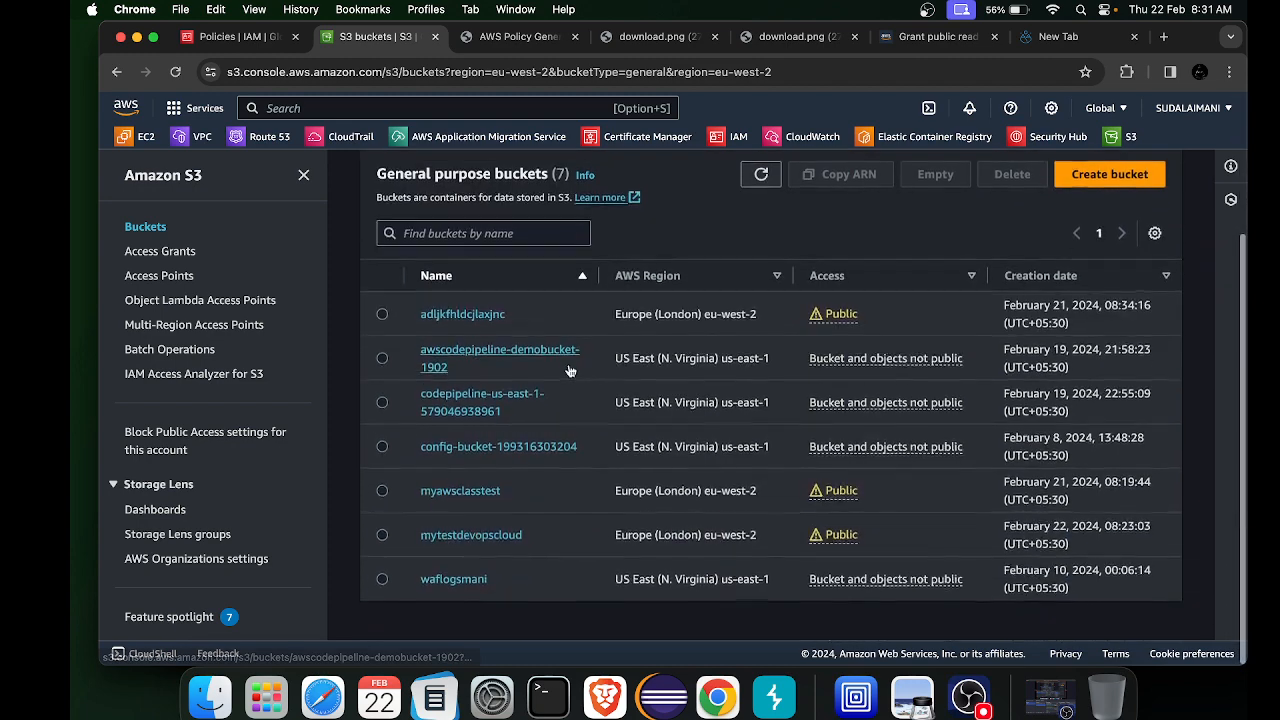
{"action": "left_click", "coordinate": [444, 548]}
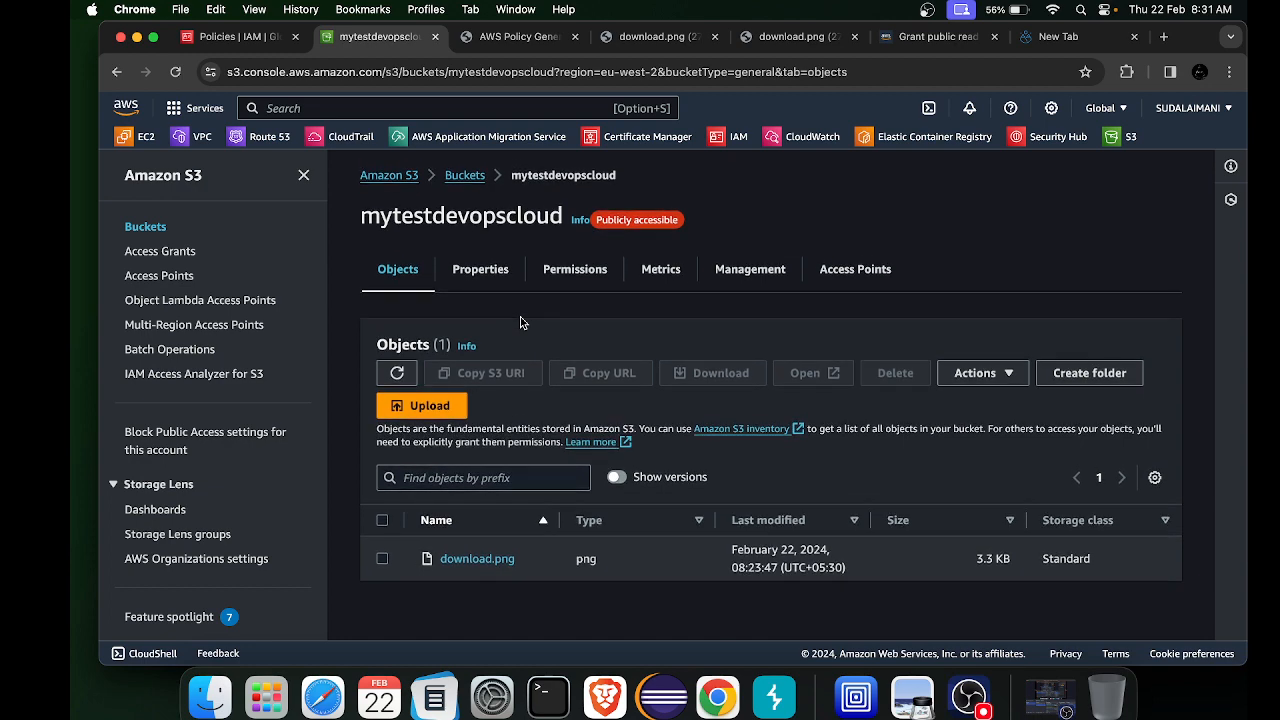
Start creating an IAM role with AWS service as the trusted entity and S3 as the use case, and continue to permissions
{"action": "left_click", "coordinate": [237, 36]}
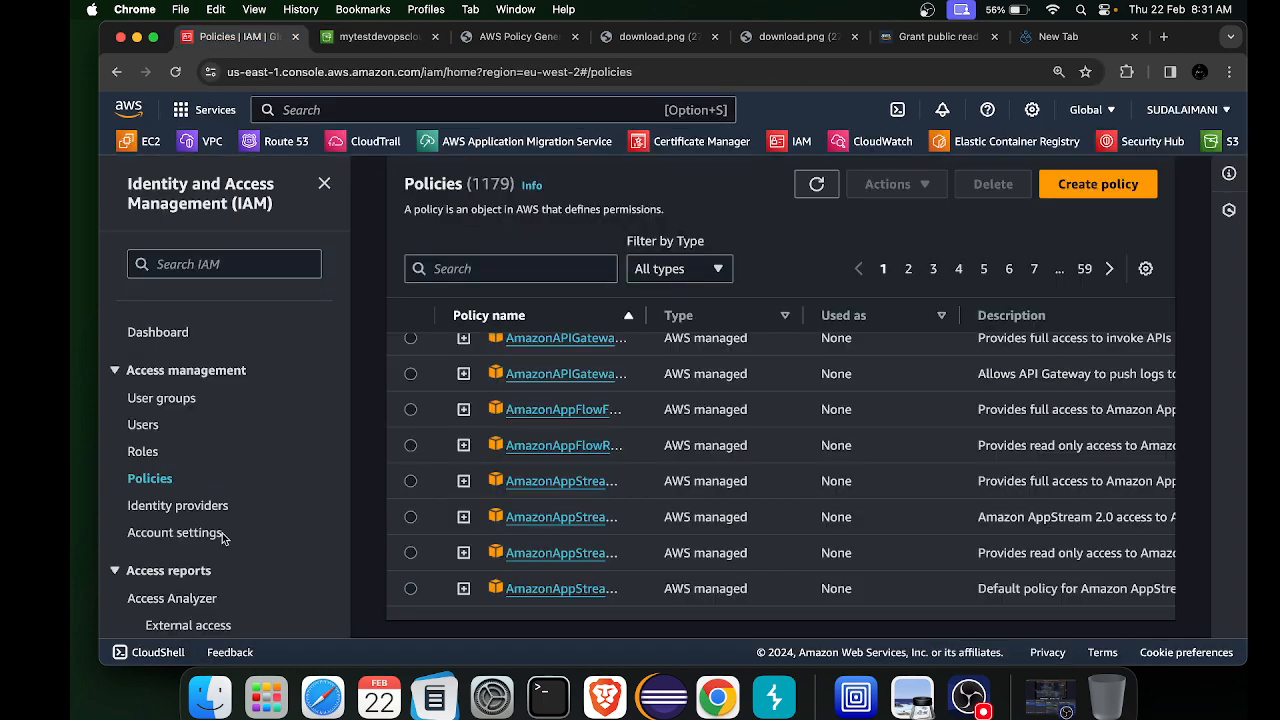
{"action": "left_click", "coordinate": [142, 451]}
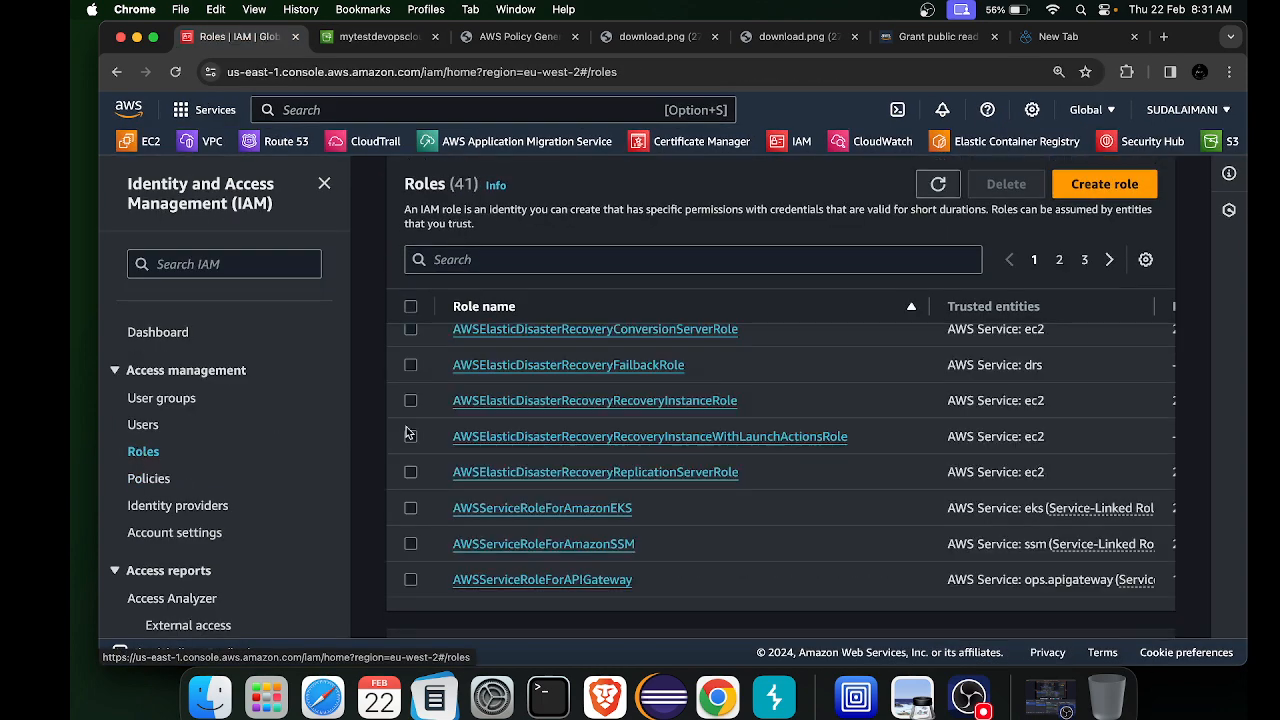
{"action": "scroll", "coordinate": [408, 433], "scroll_direction": "up", "scroll_amount": 10}
{"action": "left_click", "coordinate": [1100, 240]}
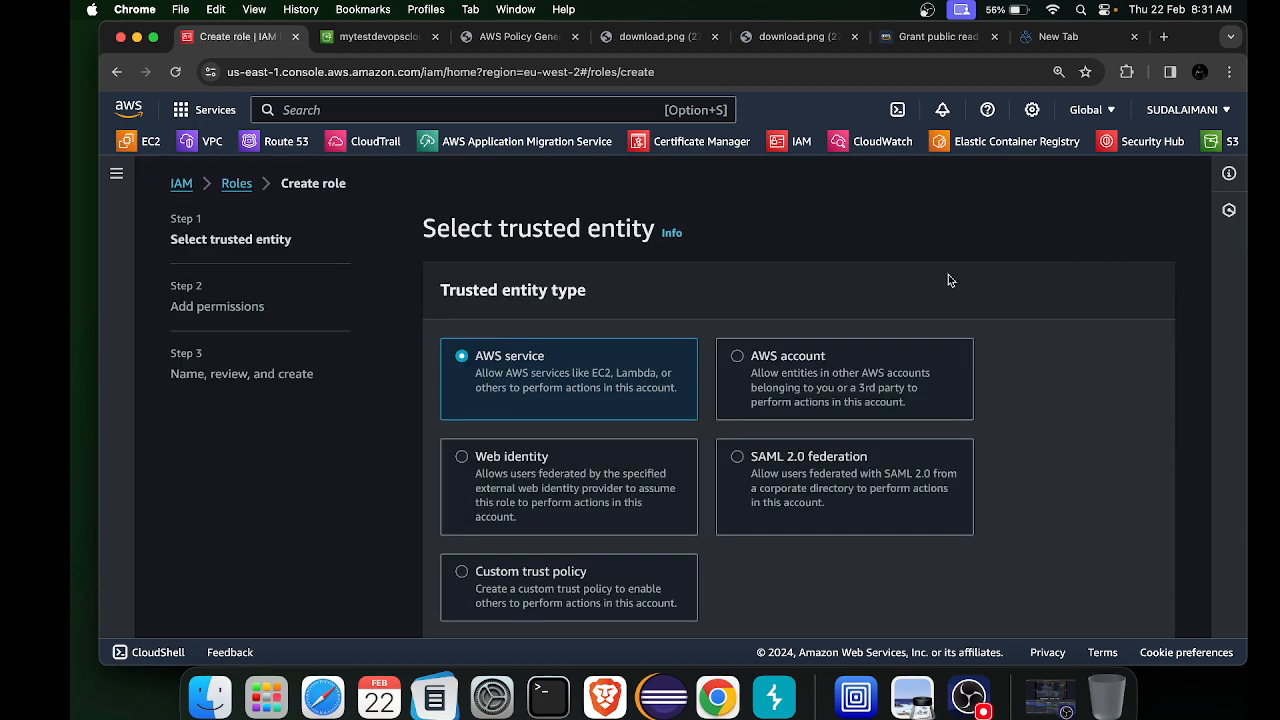
{"action": "scroll", "coordinate": [475, 352], "scroll_direction": "down", "scroll_amount": 5}
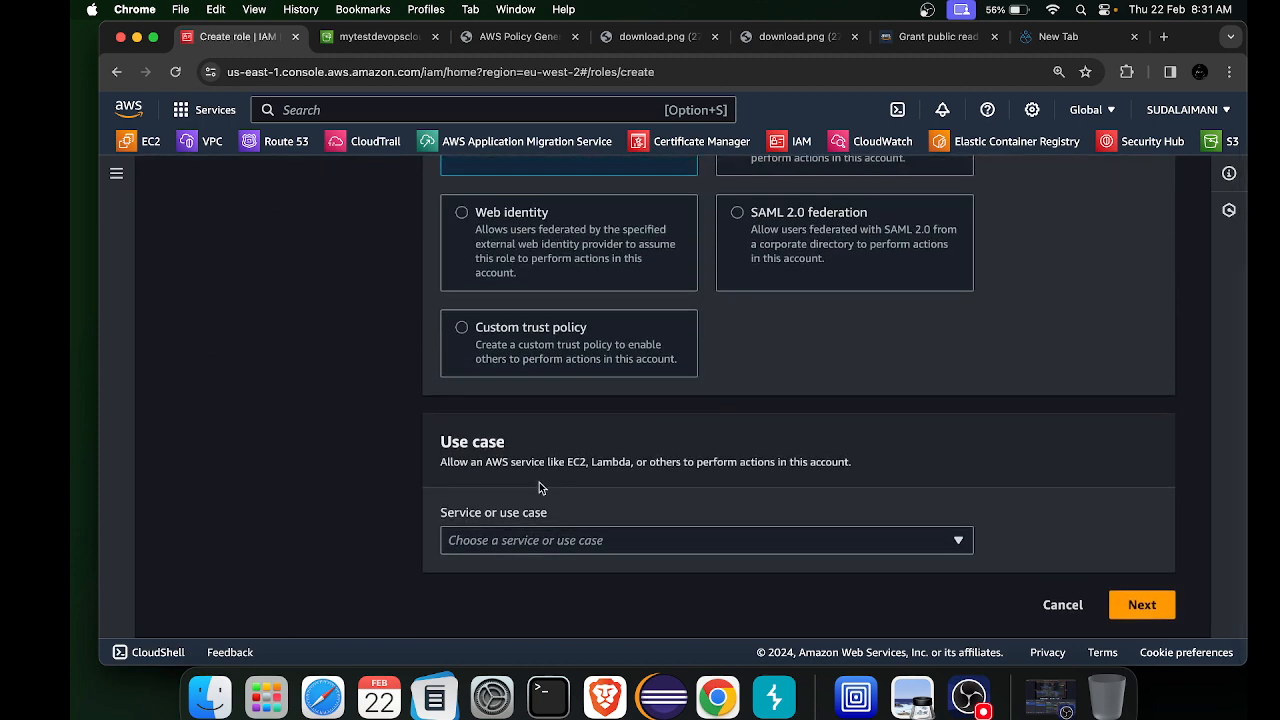
{"action": "left_click", "coordinate": [553, 545]}
{"action": "type", "text": "s3"}
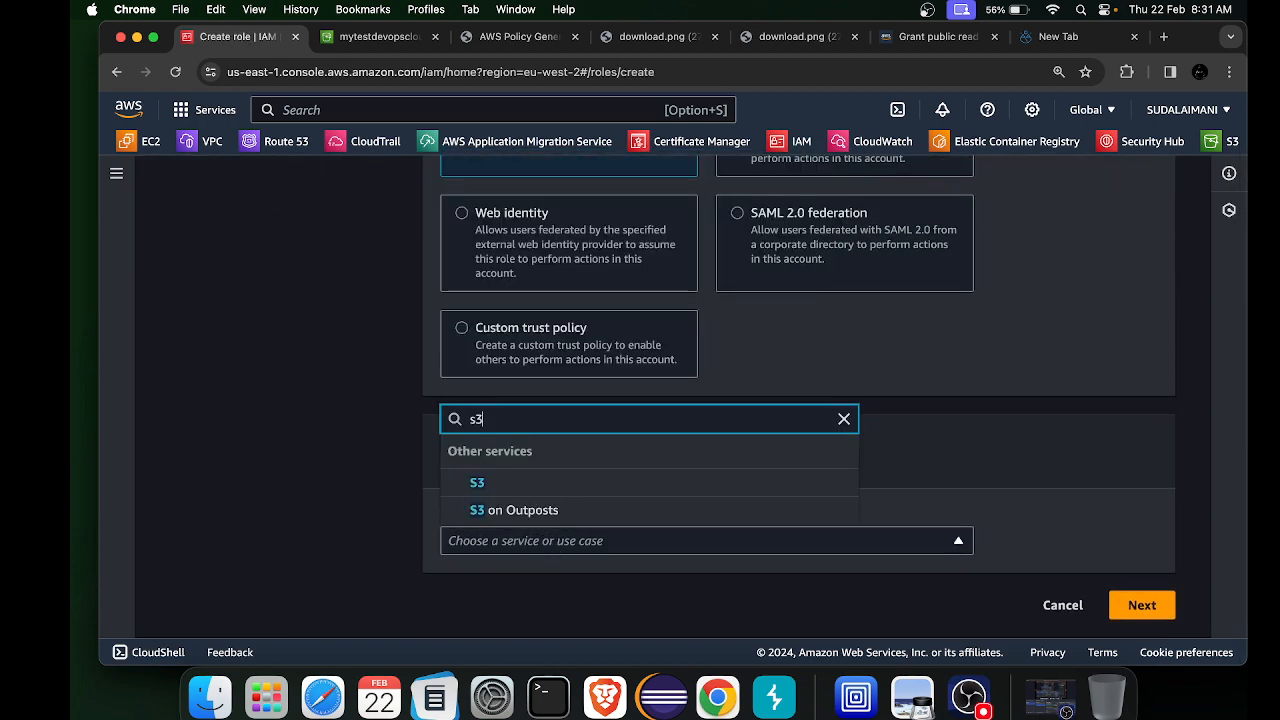
{"action": "left_click", "coordinate": [482, 485]}
{"action": "scroll", "coordinate": [484, 483], "scroll_direction": "down", "scroll_amount": 2}
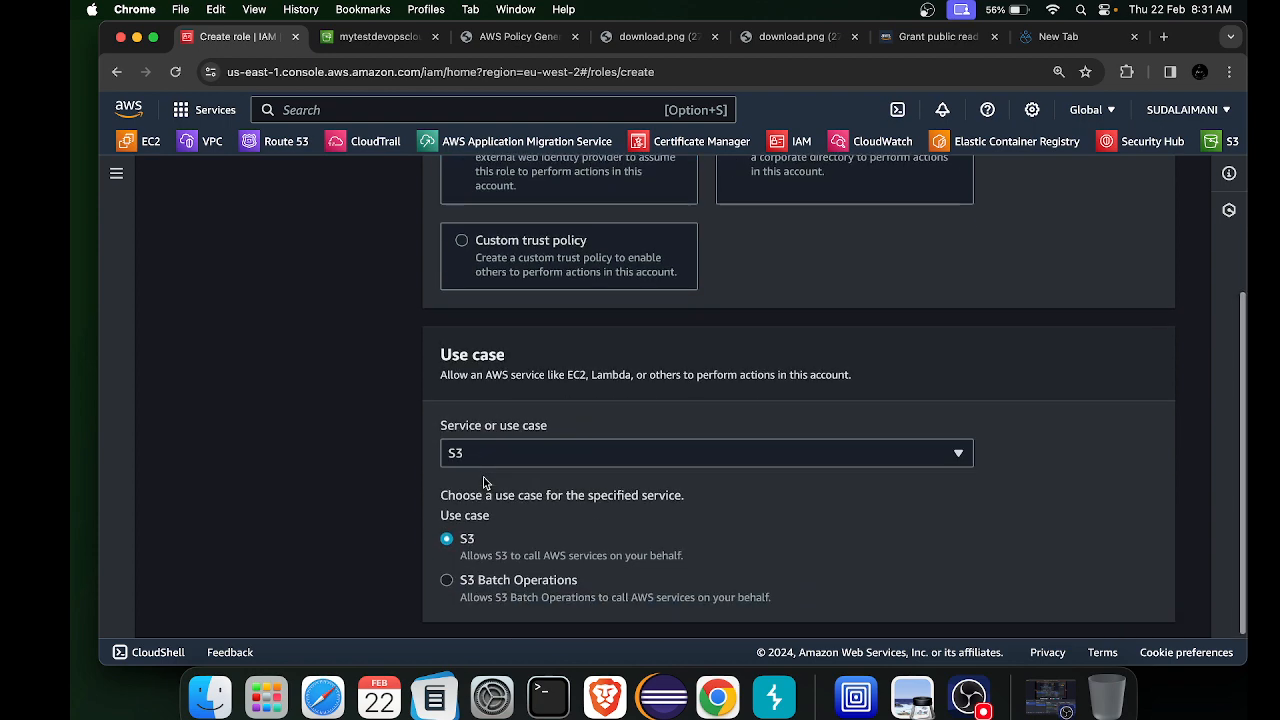
{"action": "scroll", "coordinate": [484, 483], "scroll_direction": "down", "scroll_amount": 1}
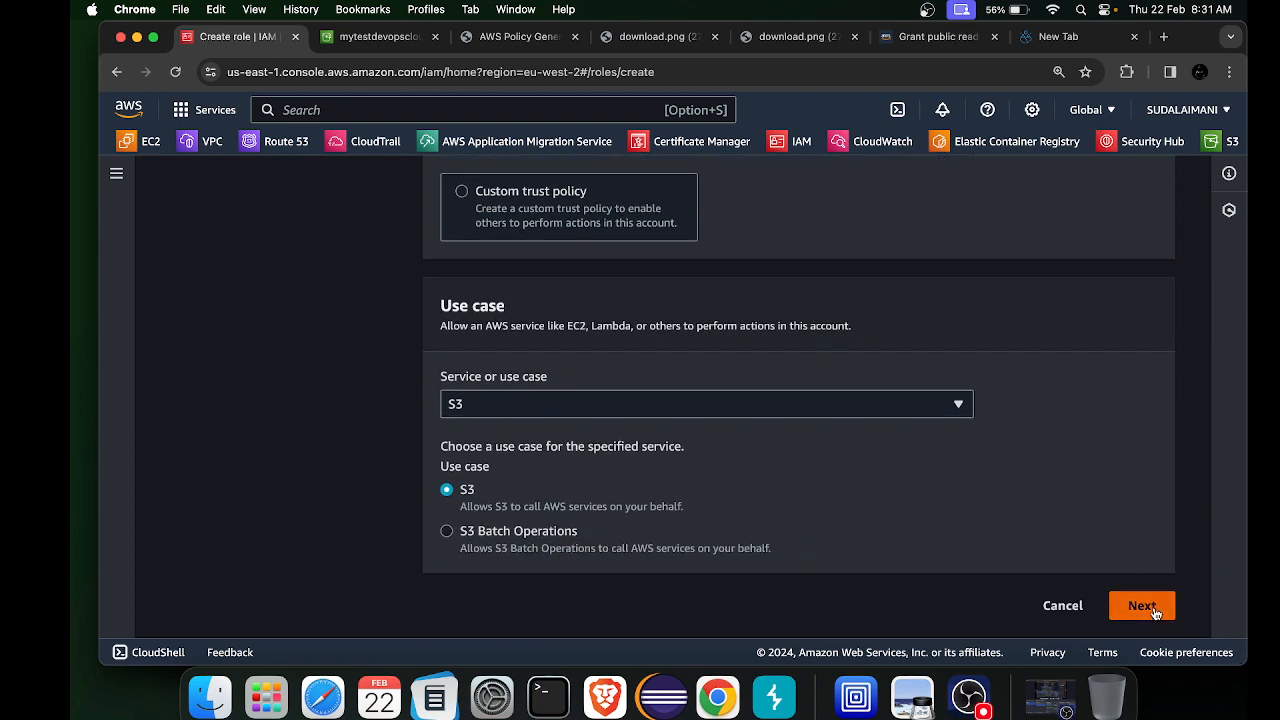
{"action": "left_click", "coordinate": [1142, 606]}
Filter the permissions policies by ec2 and select the first matching policy for the new role
{"action": "left_click", "coordinate": [543, 368]}
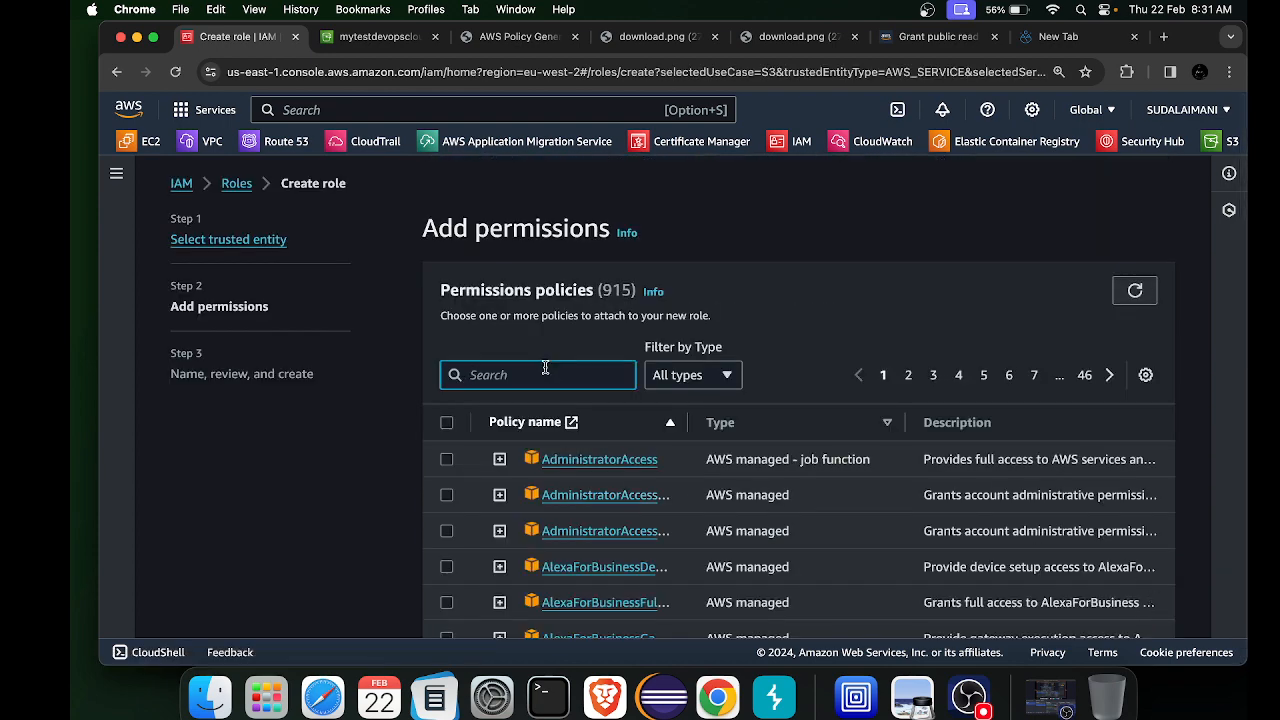
{"action": "type", "text": "ec2"}
{"action": "scroll", "coordinate": [545, 368], "scroll_direction": "down", "scroll_amount": 1}
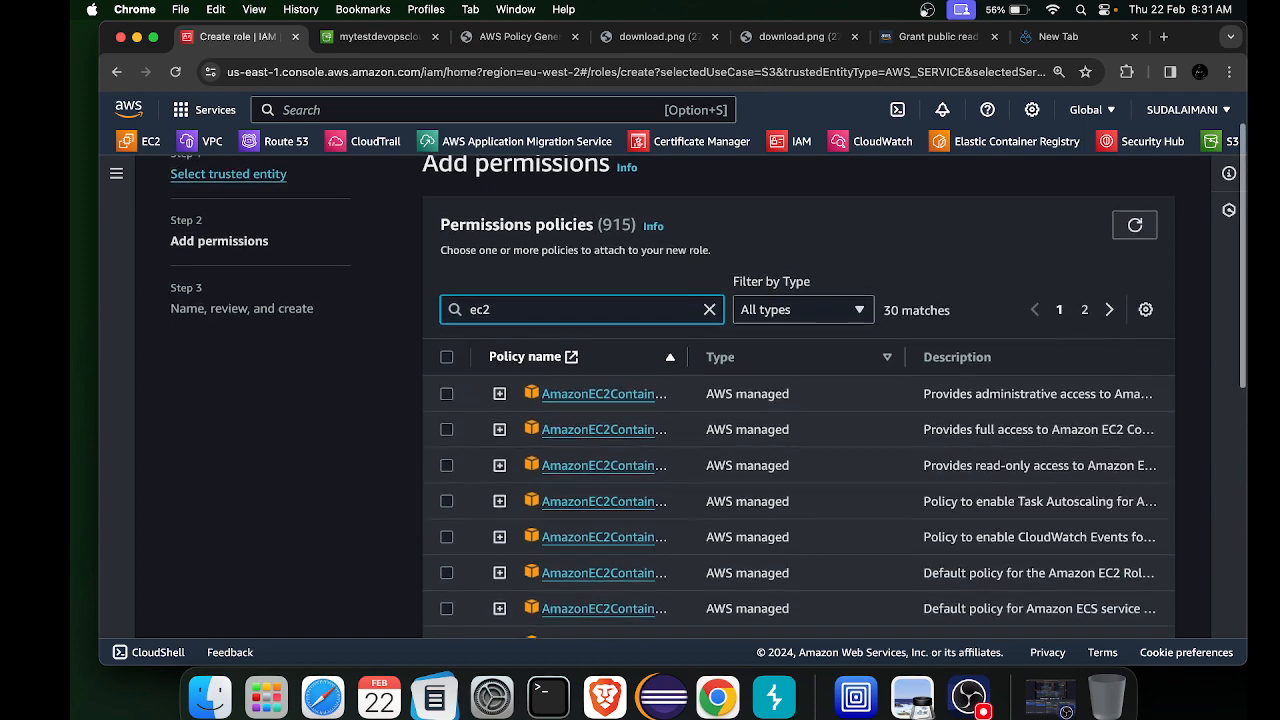
{"action": "left_click", "coordinate": [448, 368]}
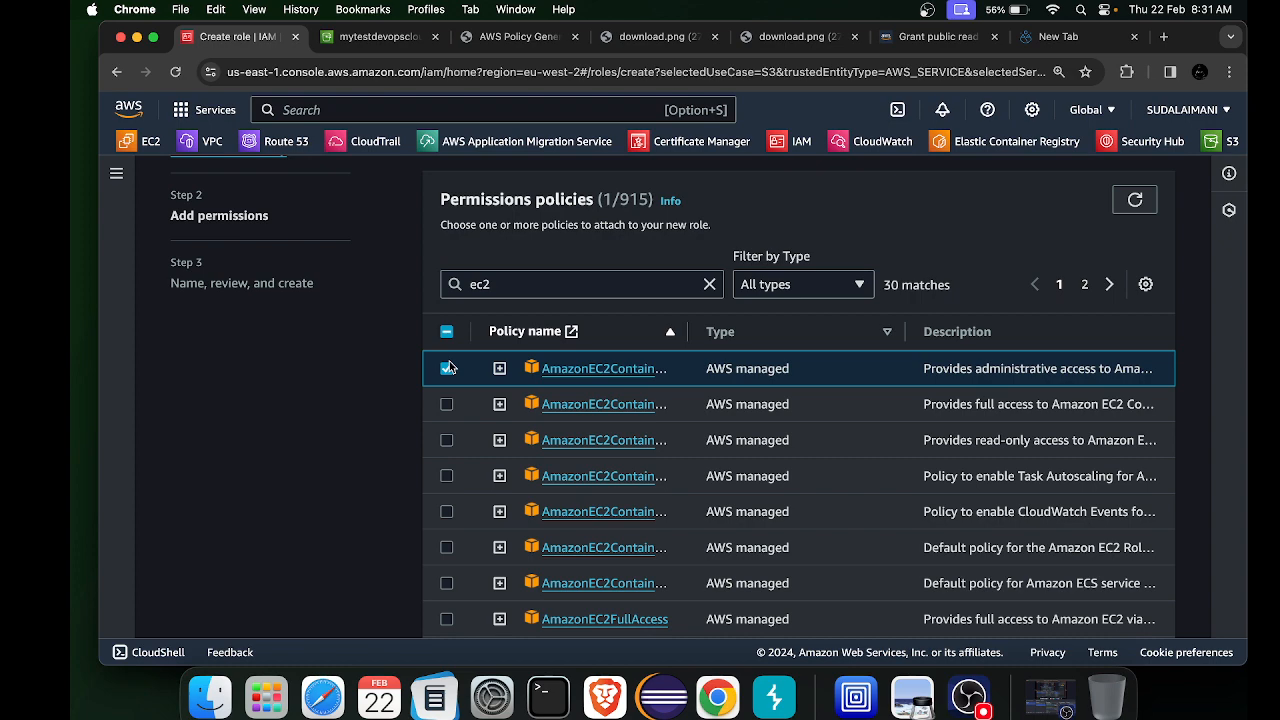
Return to mytestdevopscloud in S3 and enable static website hosting in the bucket's properties
{"action": "left_click", "coordinate": [370, 37]}
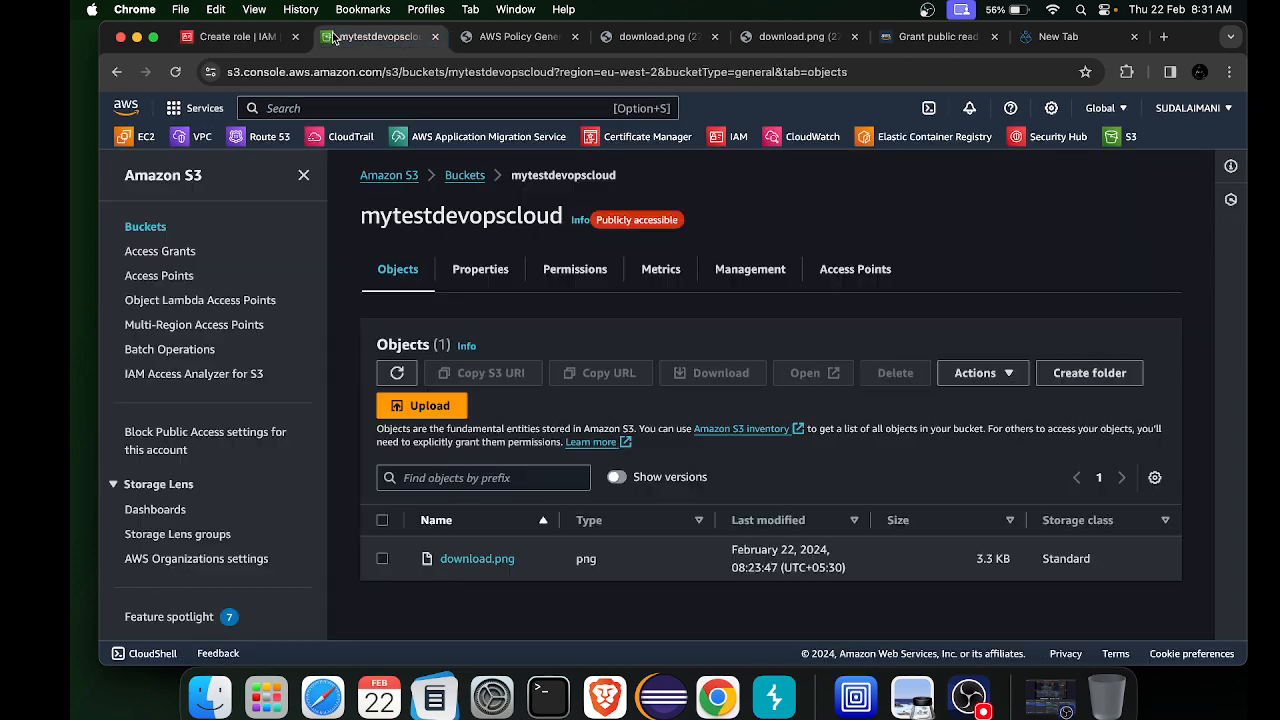
{"action": "scroll", "coordinate": [480, 344], "scroll_direction": "left", "scroll_amount": 3}
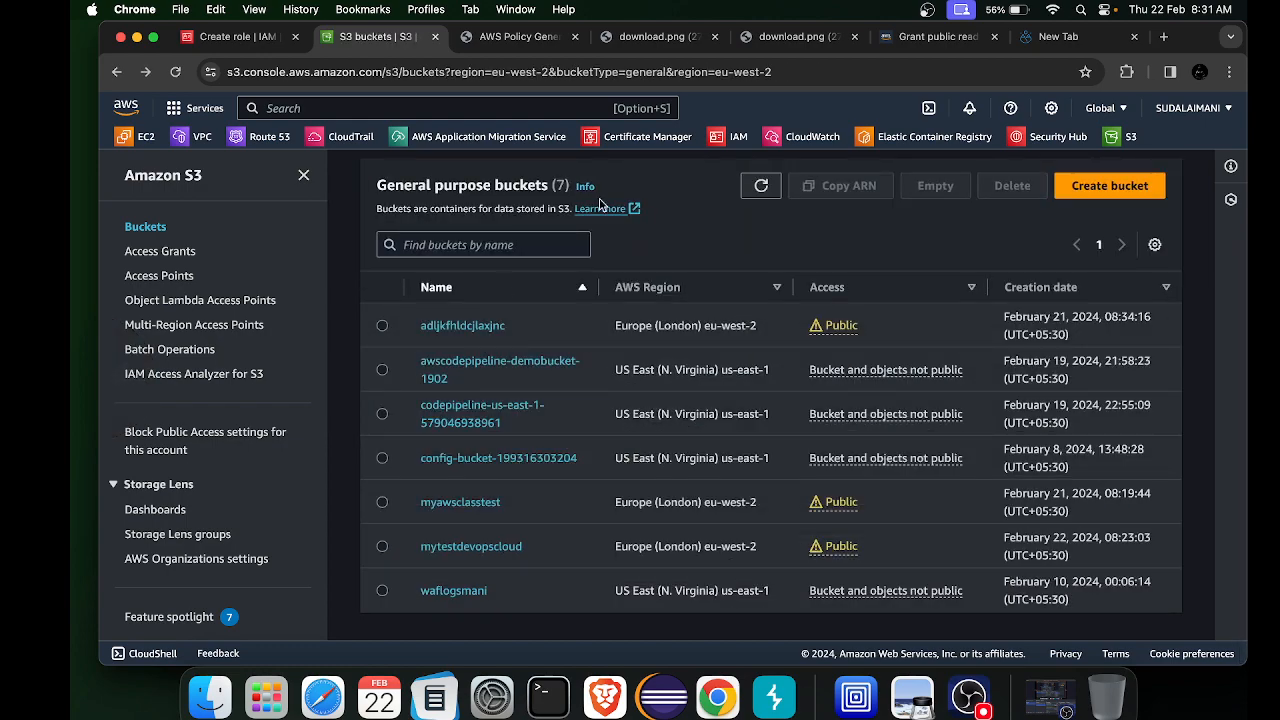
{"action": "scroll", "coordinate": [440, 500], "scroll_direction": "down", "scroll_amount": 5}
{"action": "left_click", "coordinate": [486, 551]}
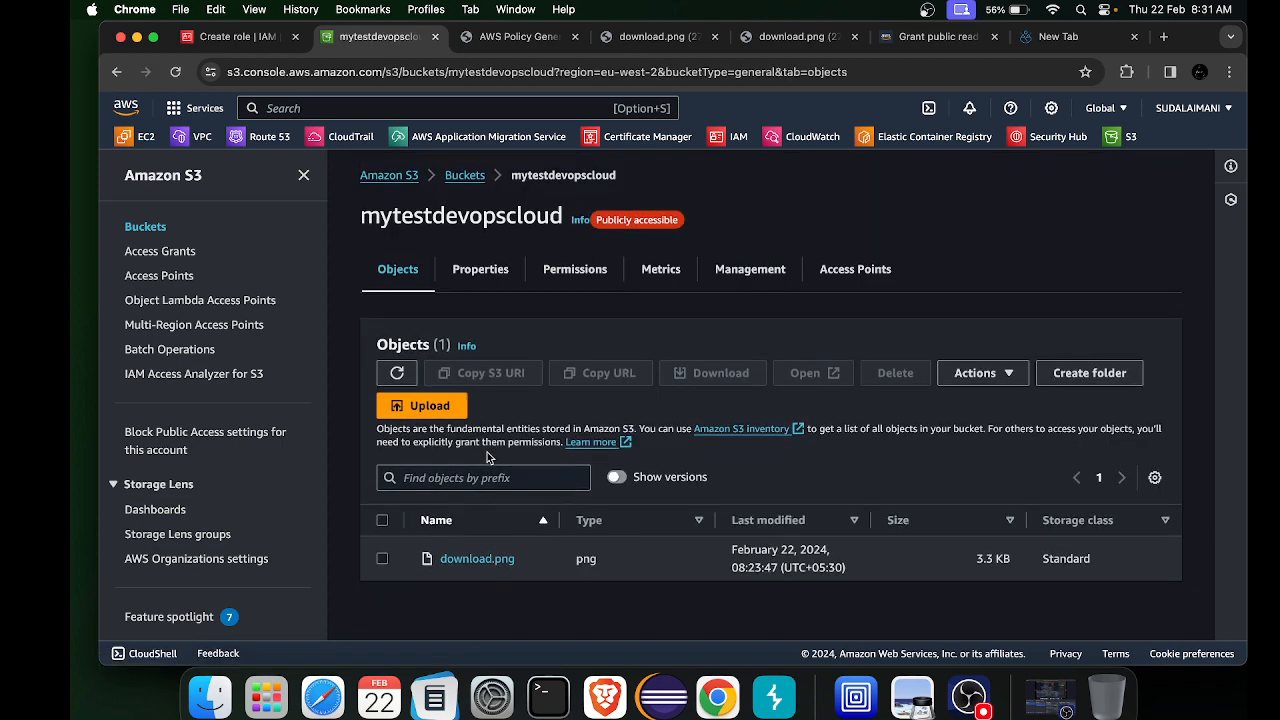
{"action": "left_click", "coordinate": [488, 279]}
{"action": "scroll", "coordinate": [571, 366], "scroll_direction": "down", "scroll_amount": 15}
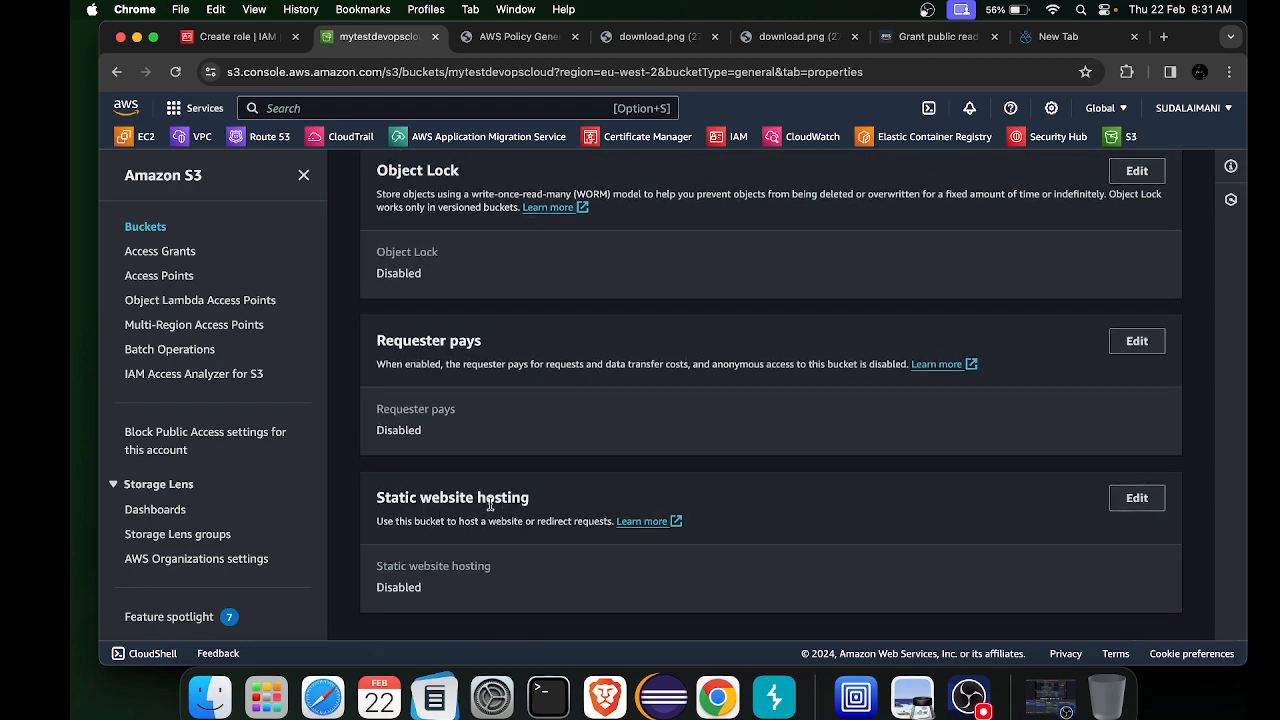
{"action": "left_click", "coordinate": [1137, 497]}
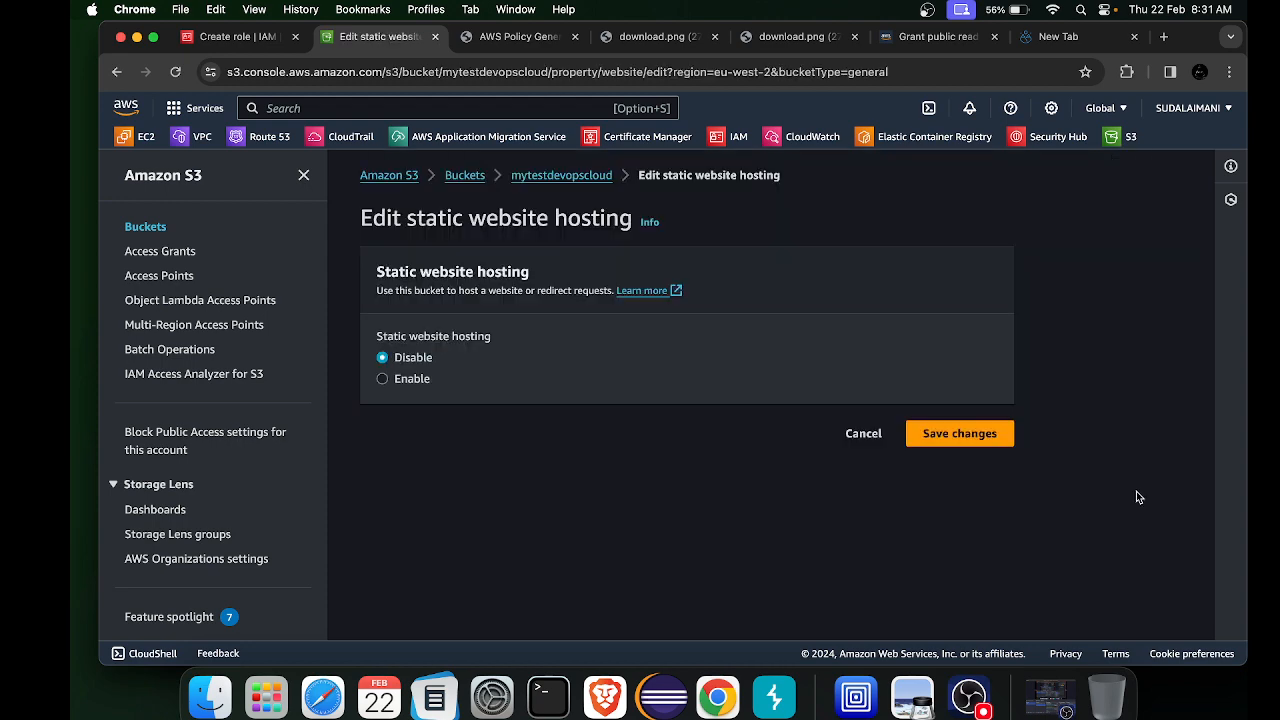
{"action": "left_click", "coordinate": [382, 379]}
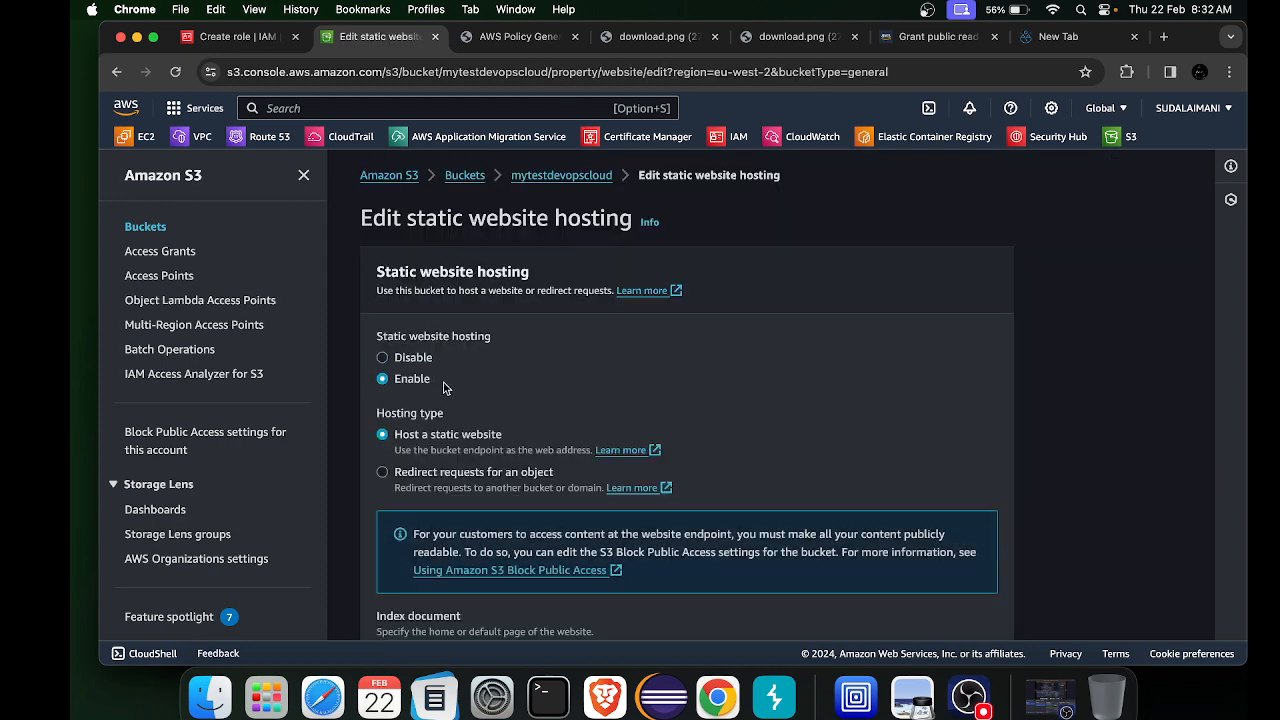
Set the index document of the static website to index.html
{"action": "scroll", "coordinate": [445, 390], "scroll_direction": "down", "scroll_amount": 1}
{"action": "scroll", "coordinate": [443, 388], "scroll_direction": "down", "scroll_amount": 1}
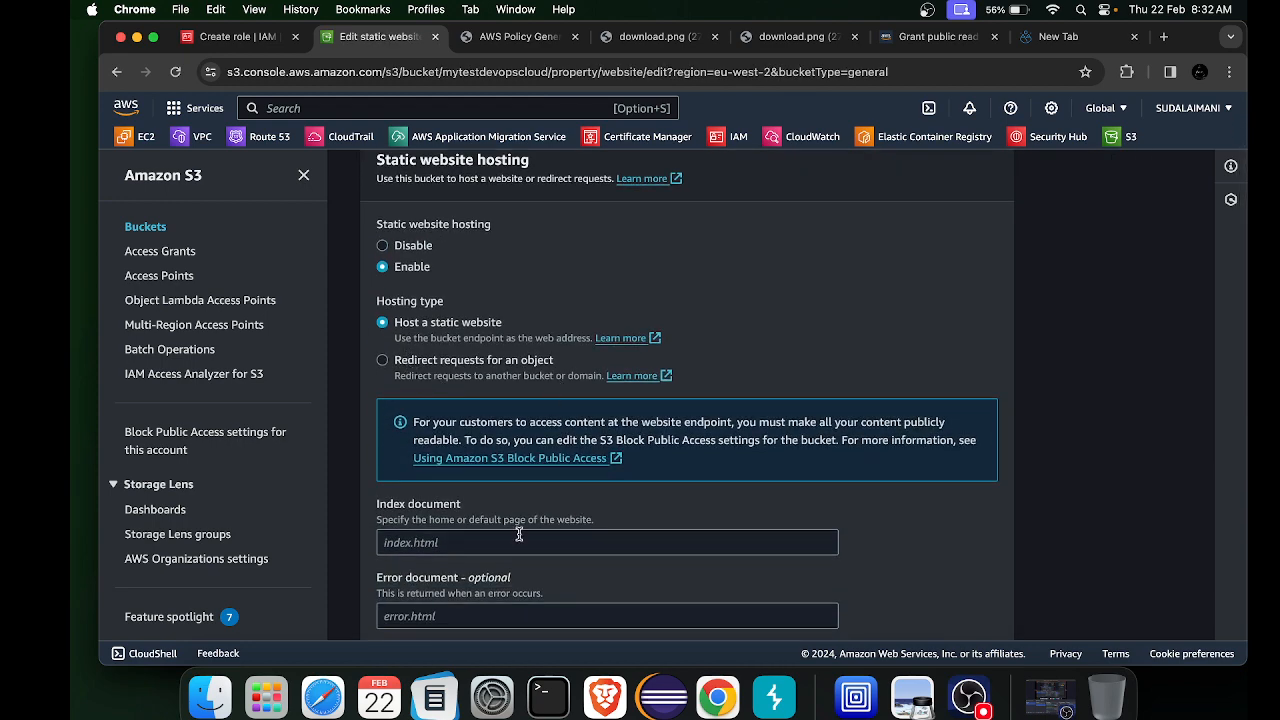
{"action": "scroll", "coordinate": [519, 535], "scroll_direction": "down", "scroll_amount": 2}
{"action": "scroll", "coordinate": [519, 535], "scroll_direction": "down", "scroll_amount": 1}
{"action": "left_click", "coordinate": [433, 442]}
{"action": "type", "text": "in"}
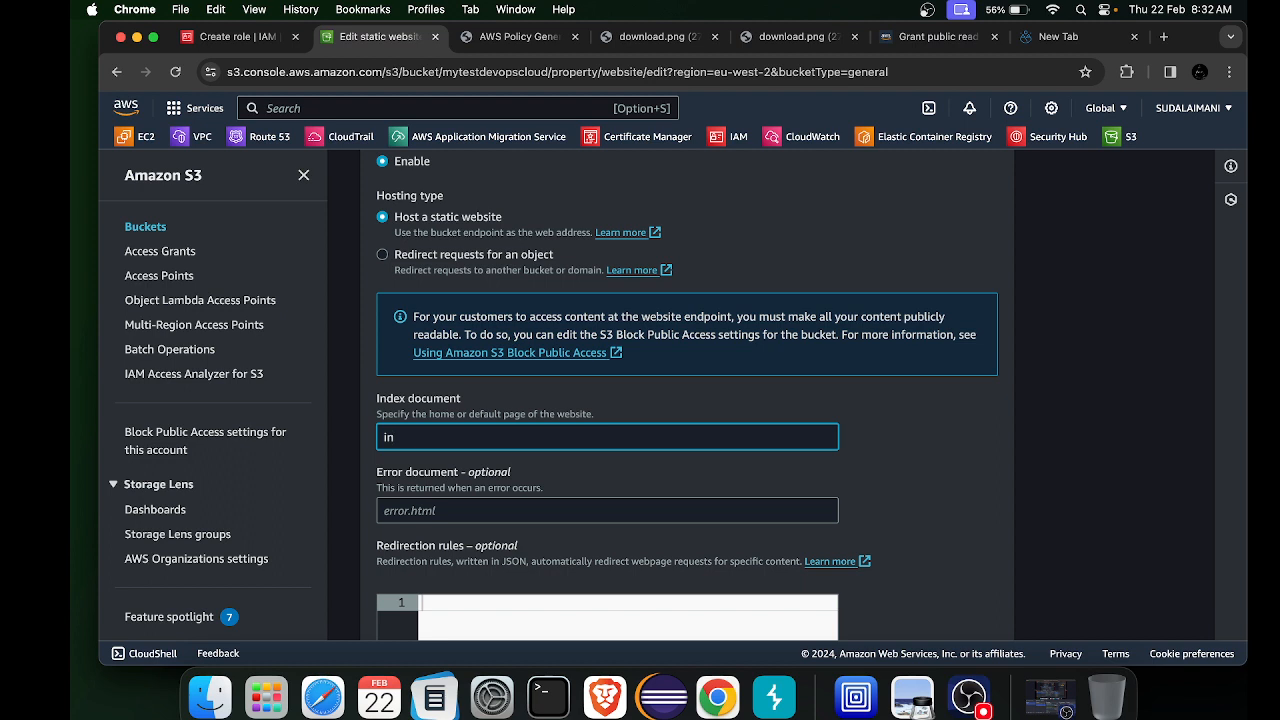
{"action": "type", "text": "dex.html"}
Set the error document to error.html and save the static website hosting settings
{"action": "left_click", "coordinate": [437, 507]}
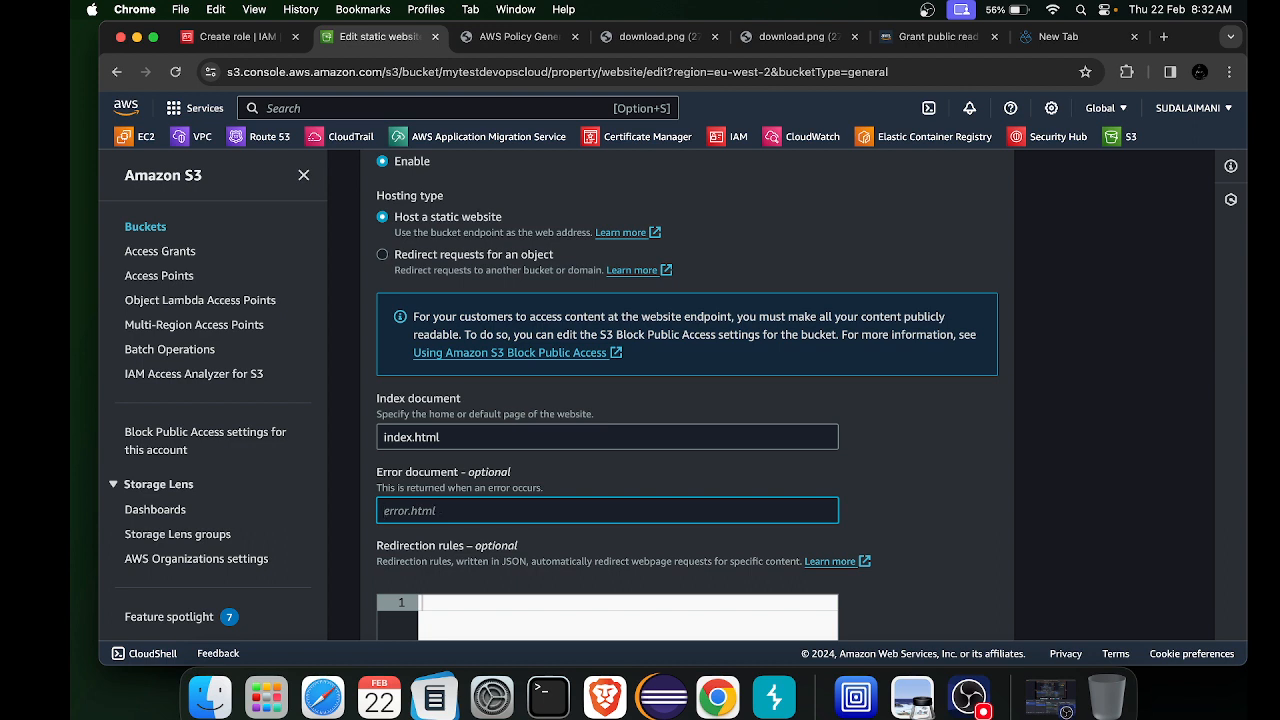
{"action": "type", "text": "error.htl"}
{"action": "key", "text": "BackSpace"}
{"action": "type", "text": "ml"}
{"action": "scroll", "coordinate": [634, 457], "scroll_direction": "down", "scroll_amount": 10}
{"action": "left_click", "coordinate": [942, 614]}
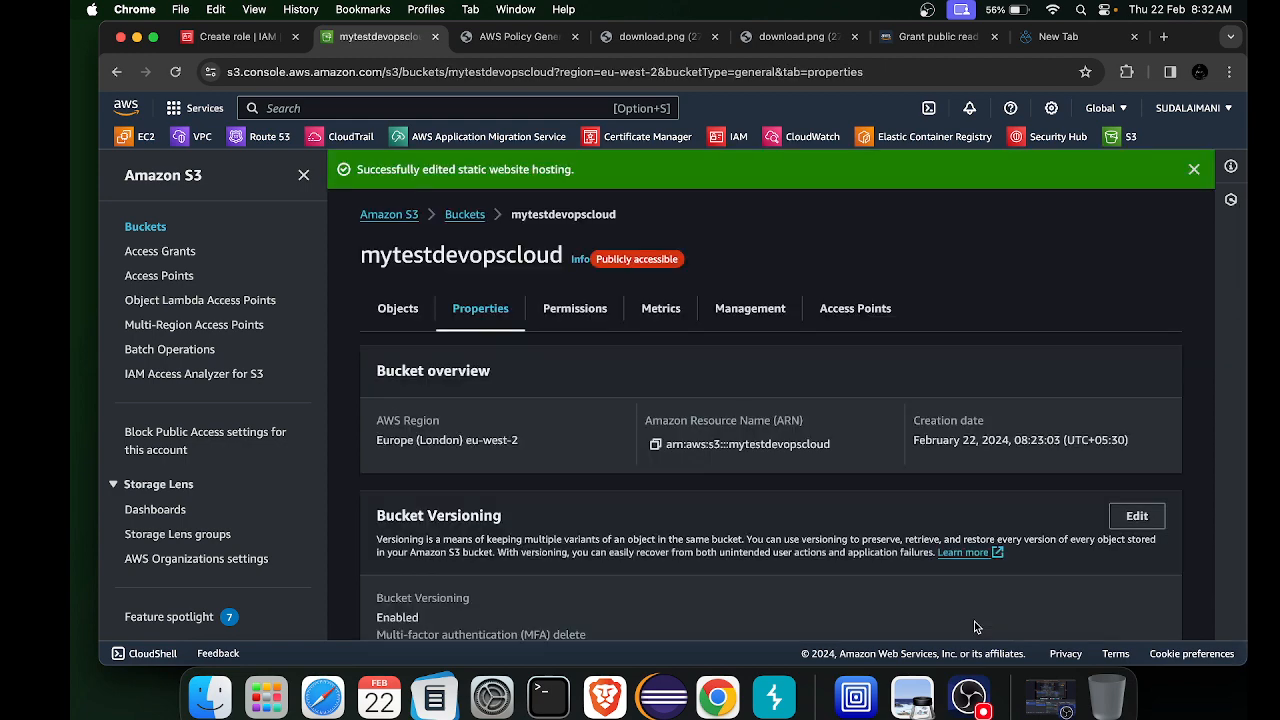
Find the bucket website endpoint in the static website hosting properties and open it in the browser
{"action": "scroll", "coordinate": [975, 625], "scroll_direction": "down", "scroll_amount": 15}
{"action": "scroll", "coordinate": [974, 626], "scroll_direction": "down", "scroll_amount": 10}
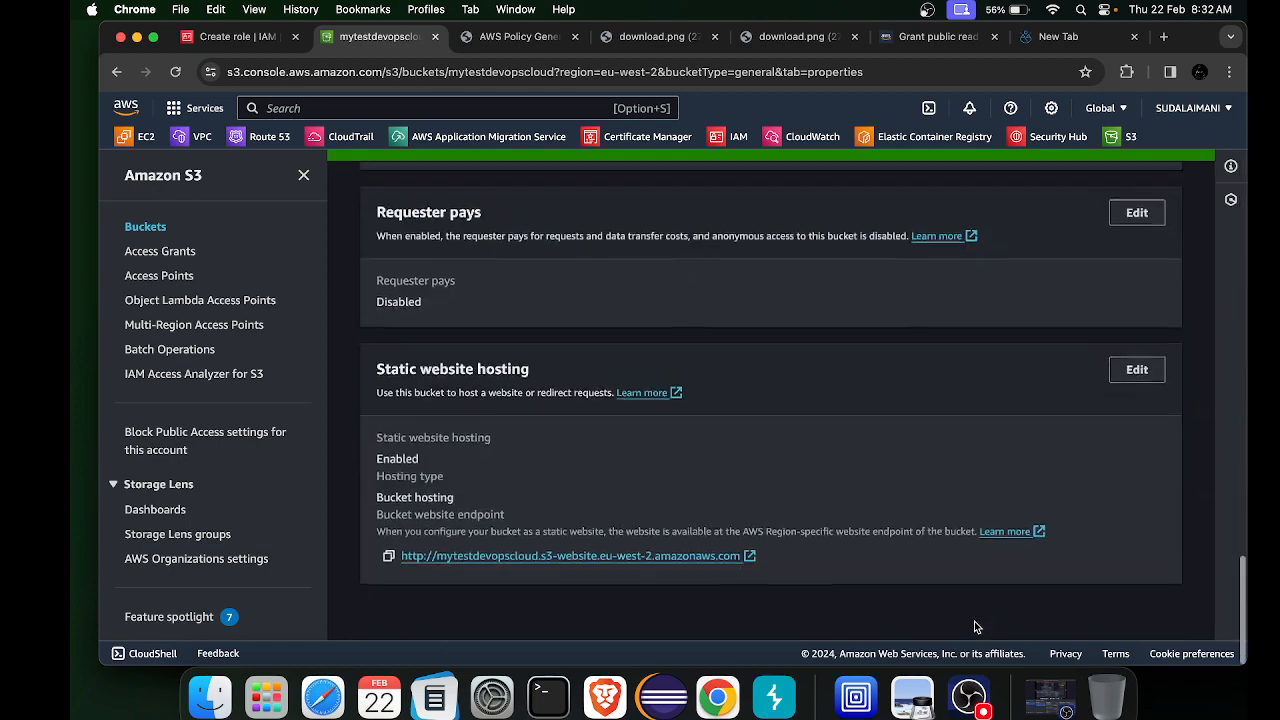
{"action": "left_click", "coordinate": [681, 587]}
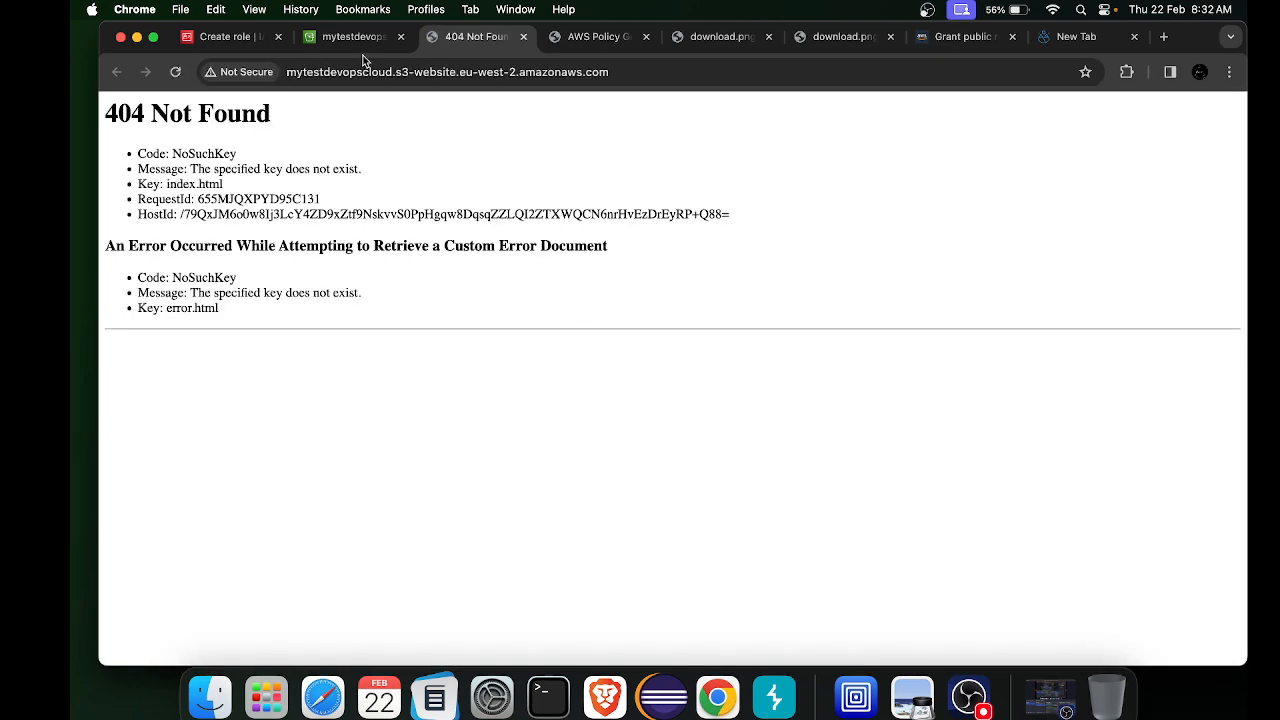
Return to the object list of the mytestdevopscloud bucket in S3 and start a new upload
{"action": "left_click", "coordinate": [356, 45]}
{"action": "scroll", "coordinate": [514, 375], "scroll_direction": "up", "scroll_amount": 15}
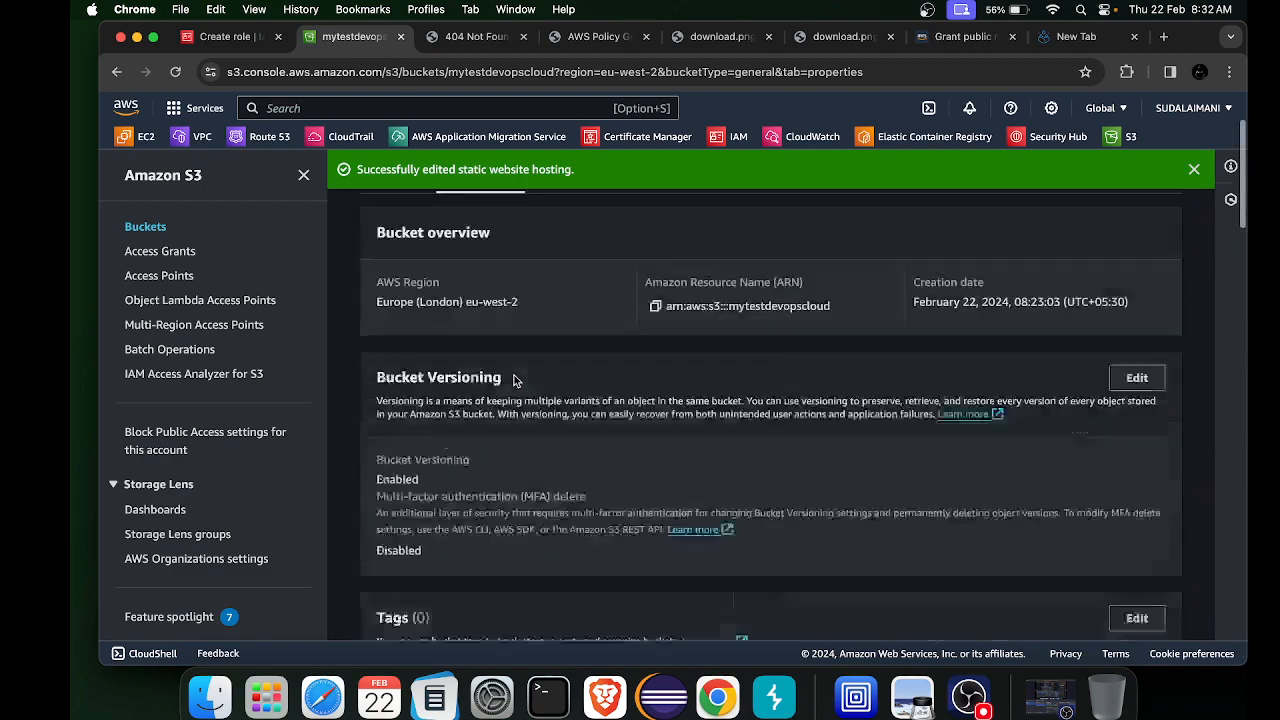
{"action": "scroll", "coordinate": [514, 375], "scroll_direction": "up", "scroll_amount": 3}
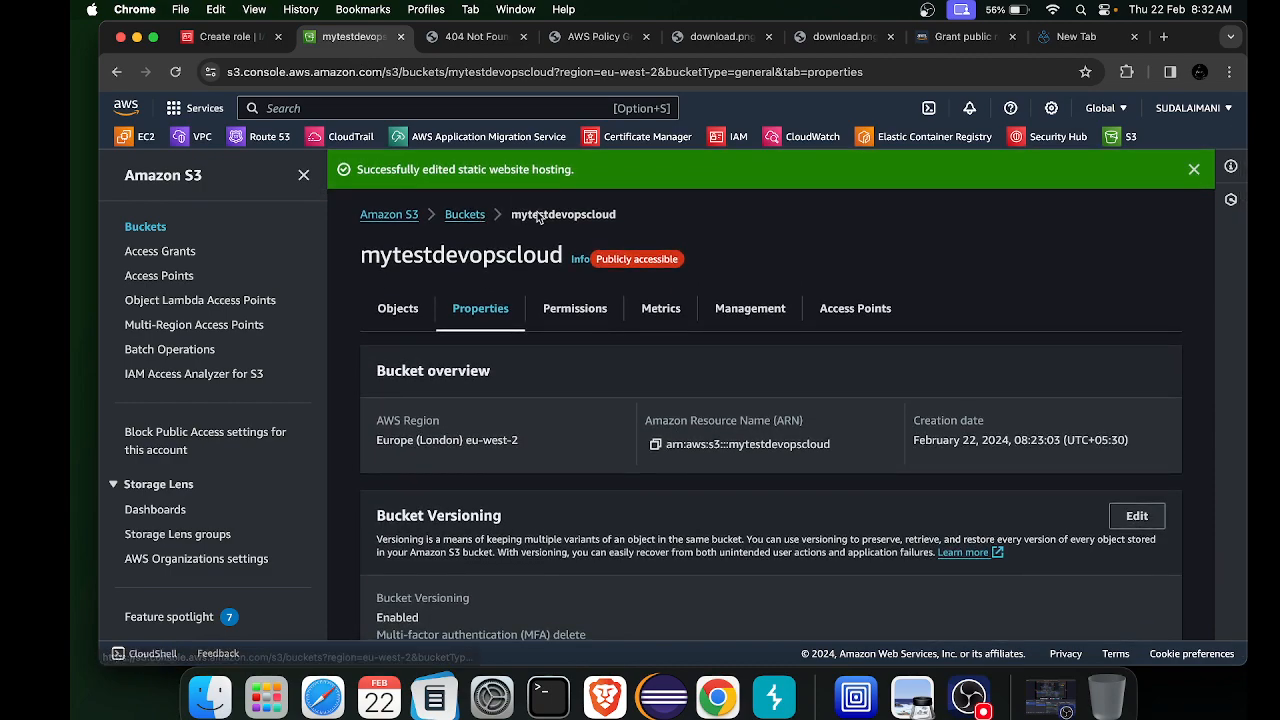
{"action": "left_click", "coordinate": [412, 307]}
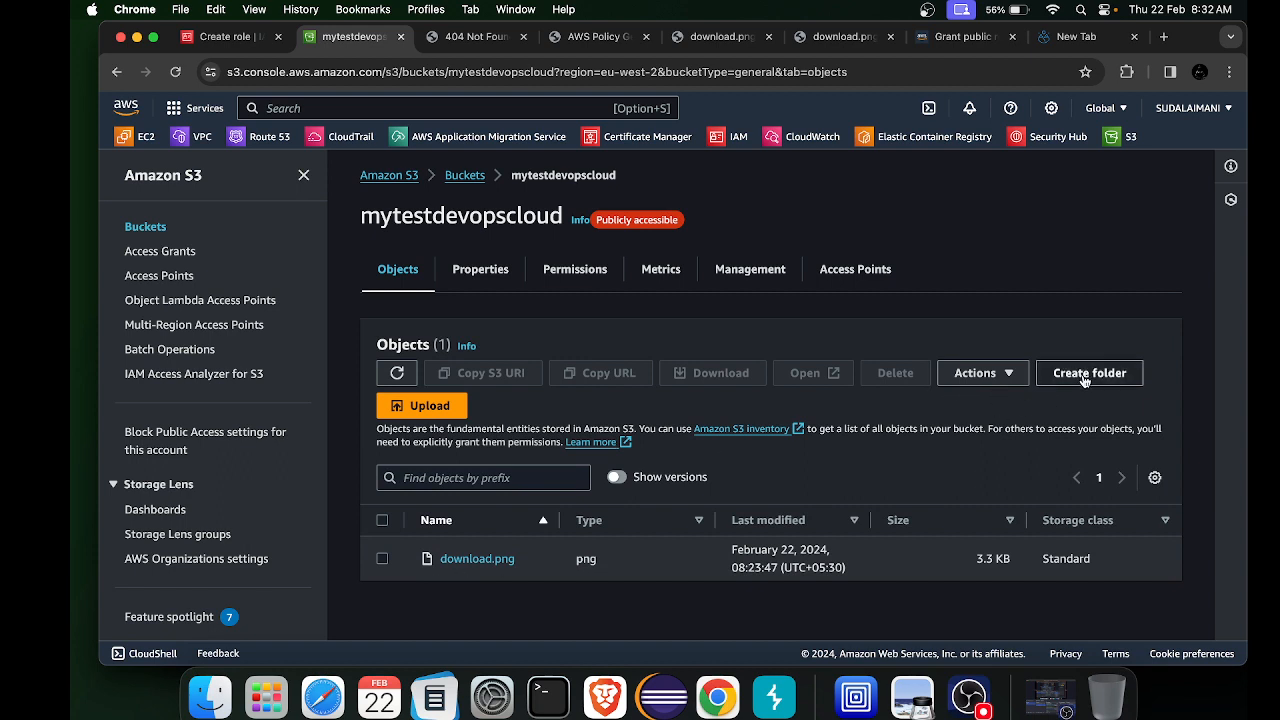
{"action": "left_click", "coordinate": [428, 405]}
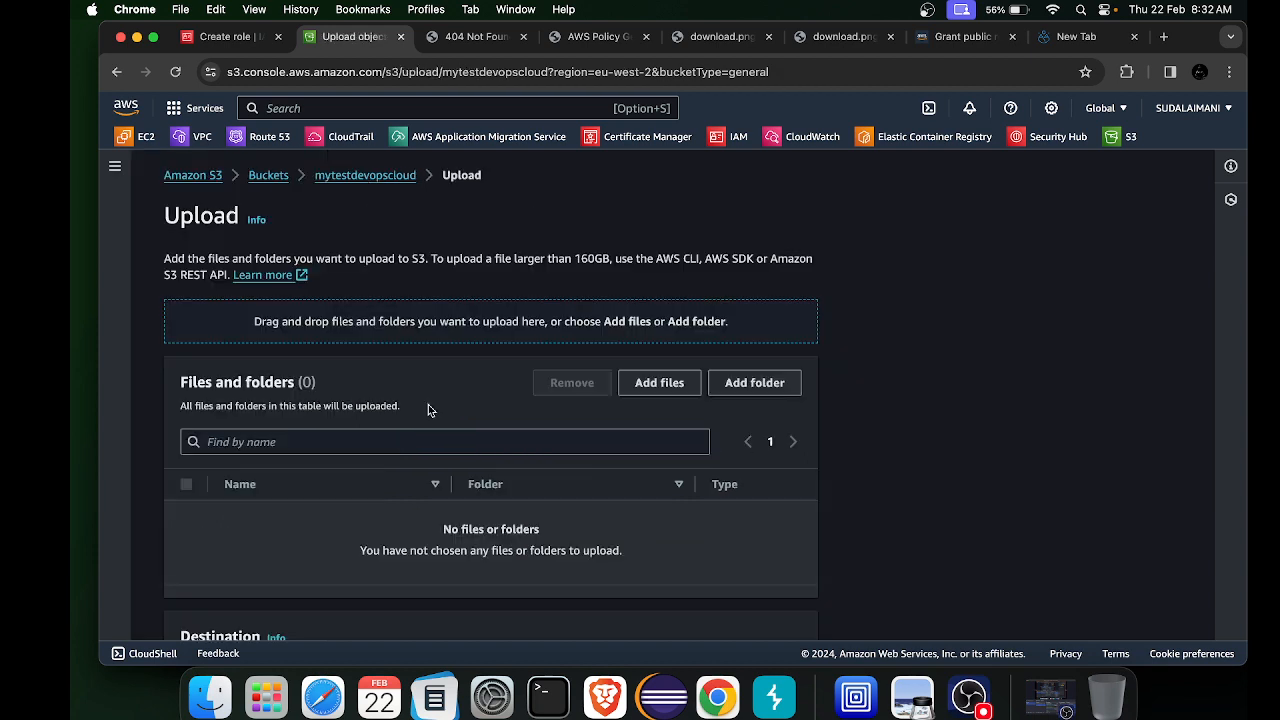
Upload index.html from the html folder to the bucket and reload the website endpoint page
{"action": "left_click", "coordinate": [675, 387]}
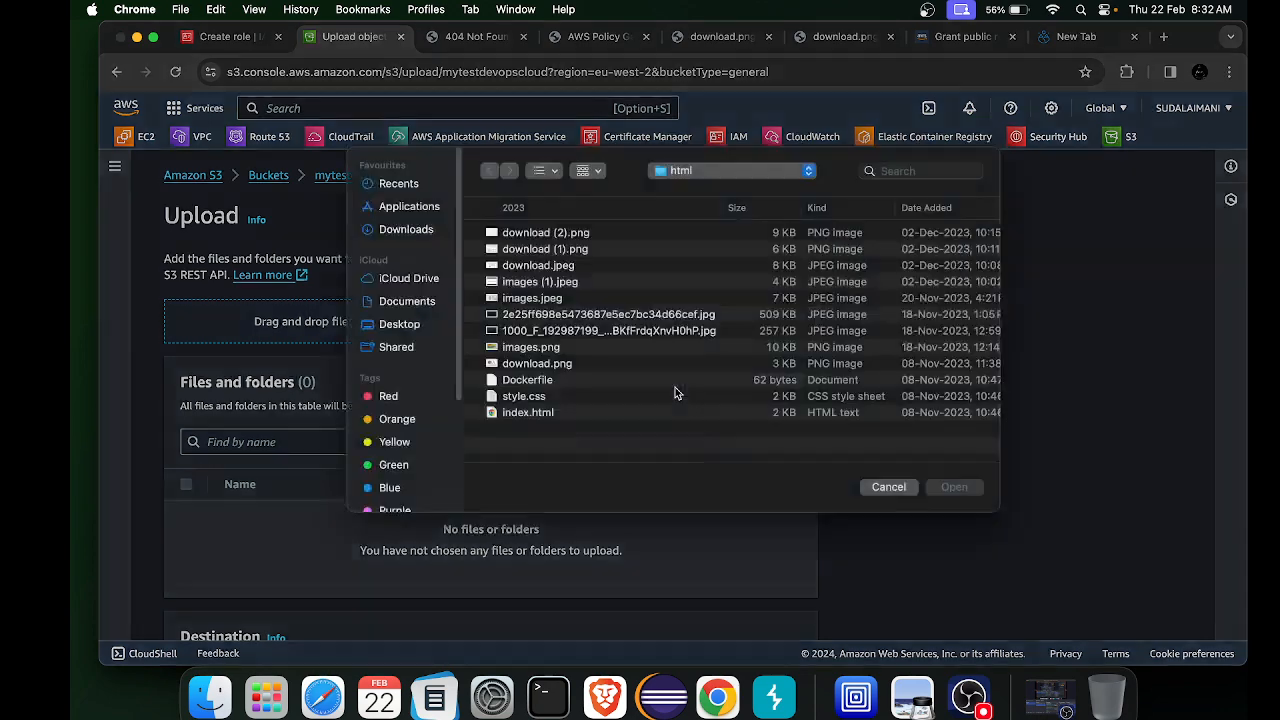
{"action": "left_click_drag", "start_coordinate": [486, 404], "coordinate": [503, 434]}
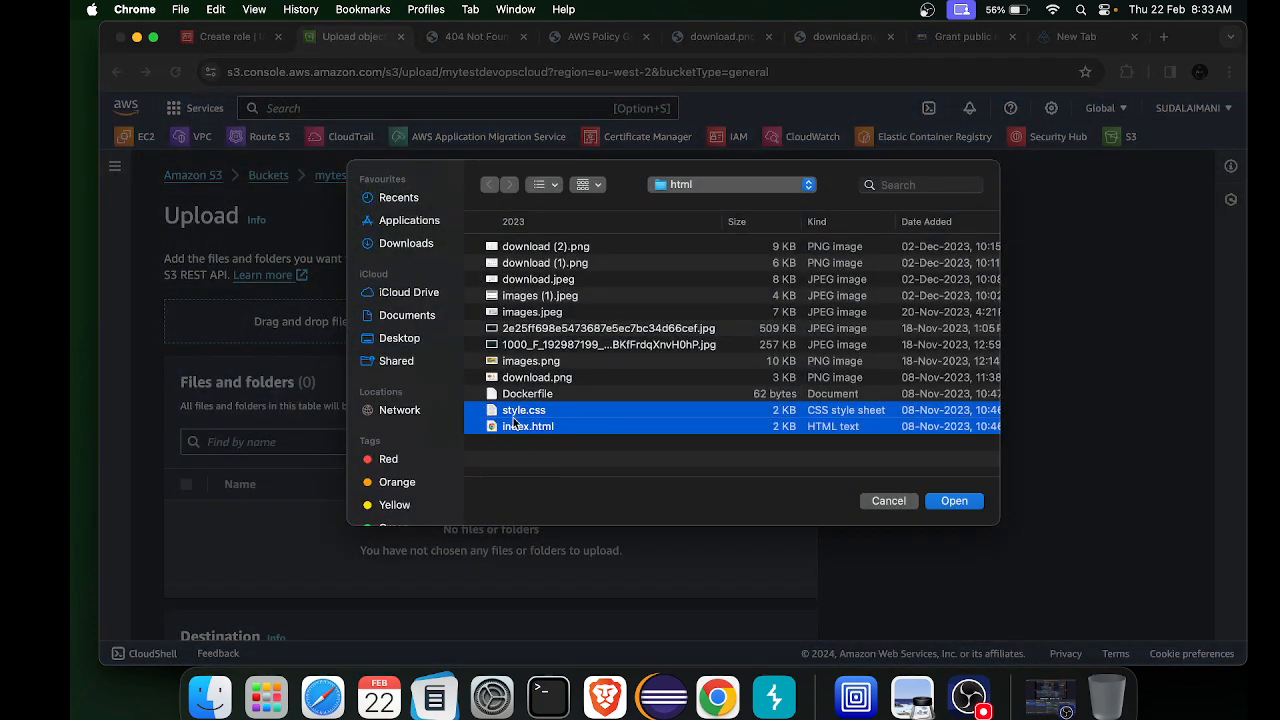
{"action": "left_click", "coordinate": [494, 412]}
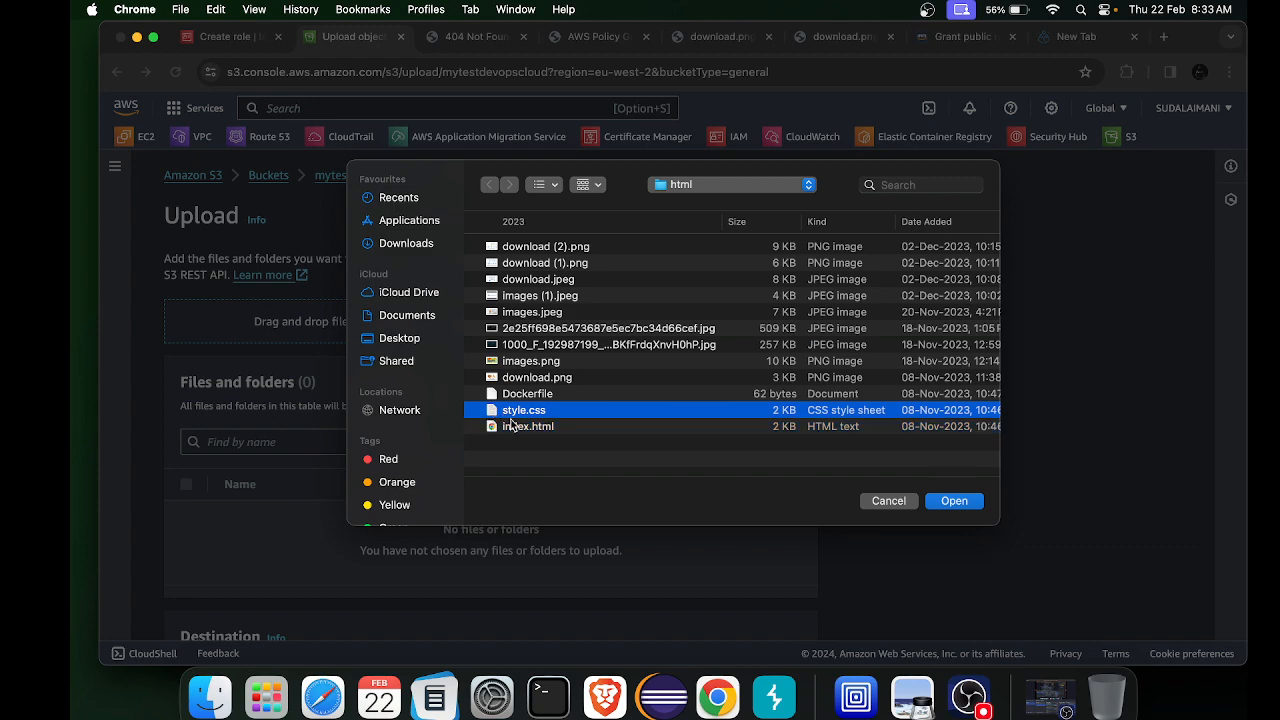
{"action": "left_click", "coordinate": [512, 427]}
{"action": "left_click", "coordinate": [958, 502]}
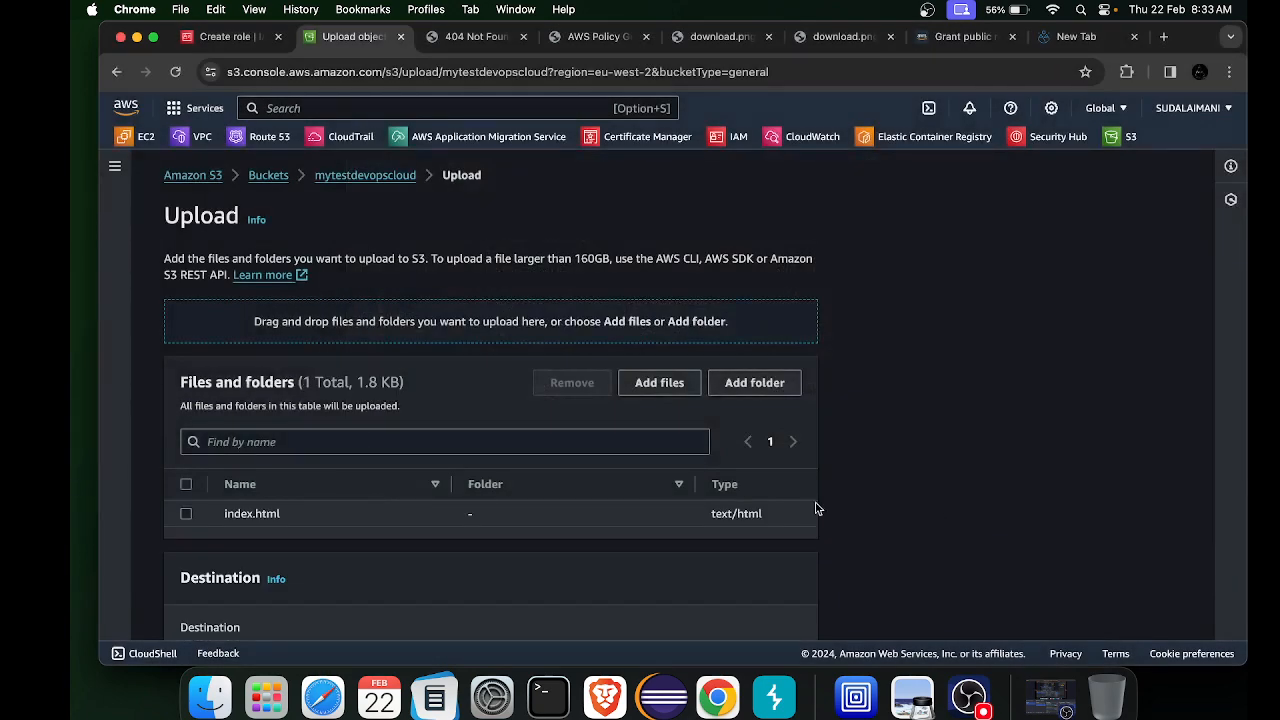
{"action": "scroll", "coordinate": [717, 491], "scroll_direction": "down", "scroll_amount": 5}
{"action": "left_click", "coordinate": [783, 610]}
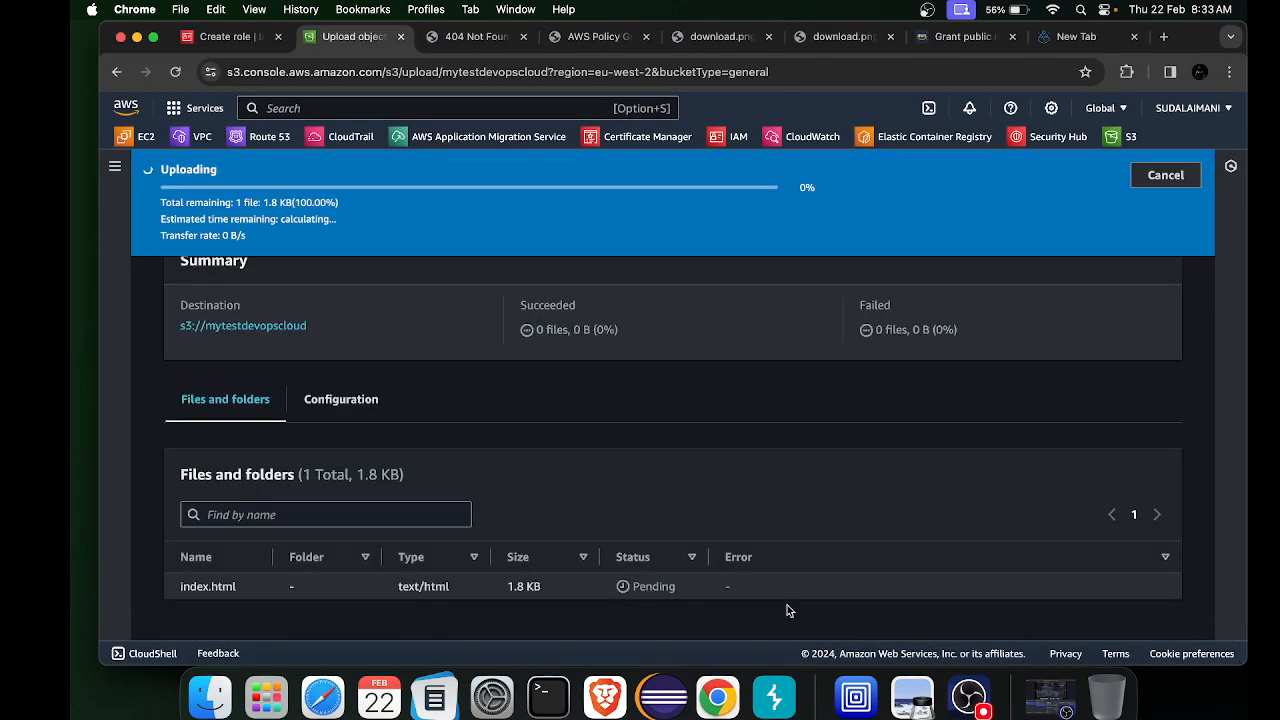
{"action": "left_click", "coordinate": [455, 37]}
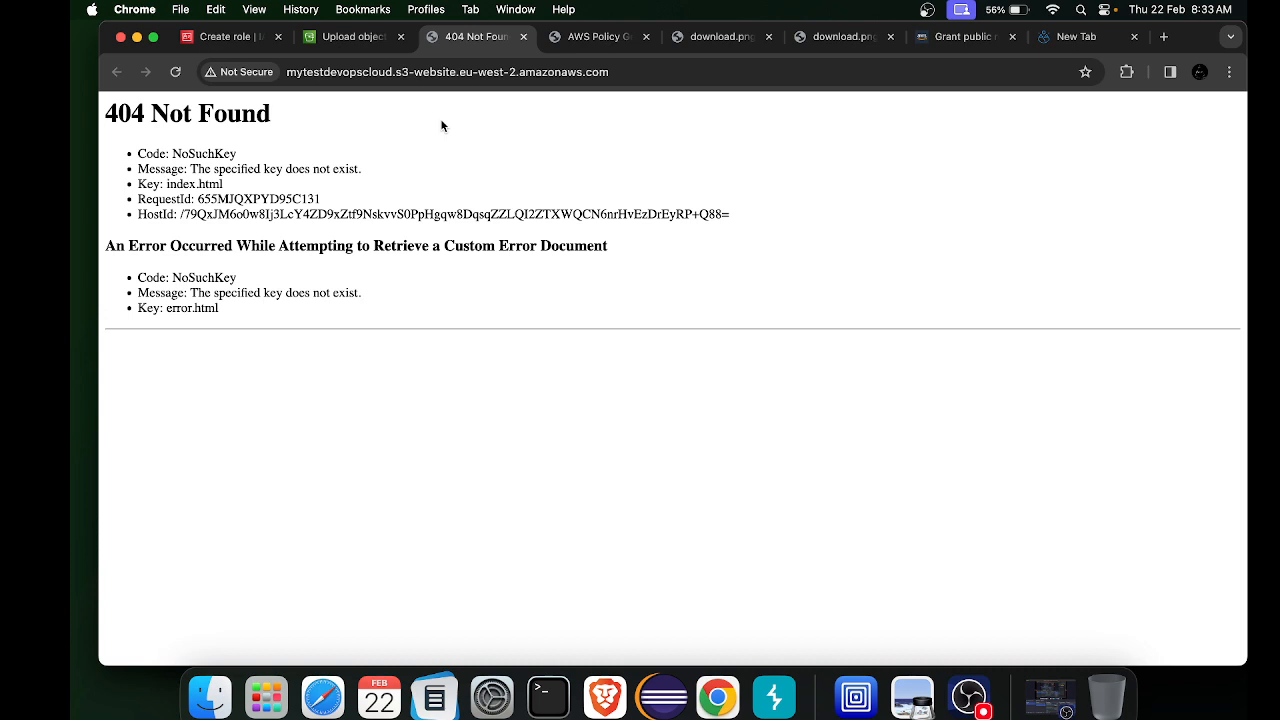
{"action": "left_click", "coordinate": [175, 71]}
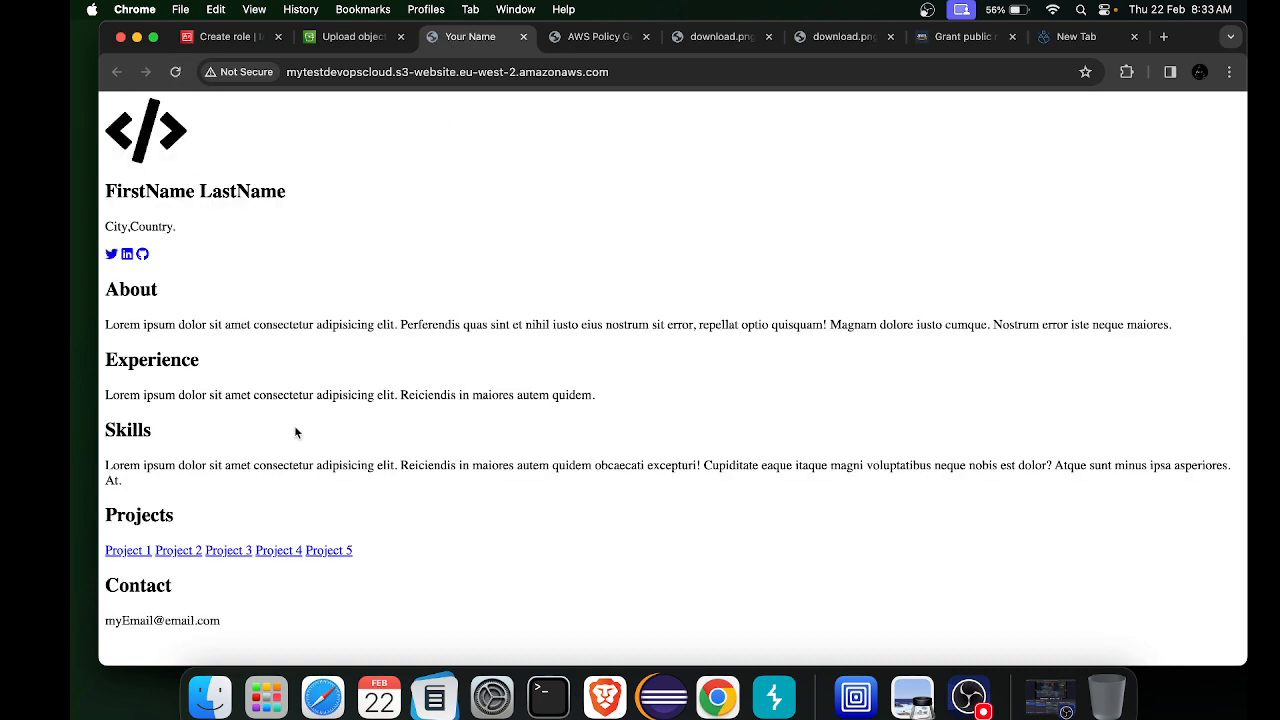
Return to the S3 bucket and upload style.css from the html folder to it
{"action": "left_click", "coordinate": [336, 40]}
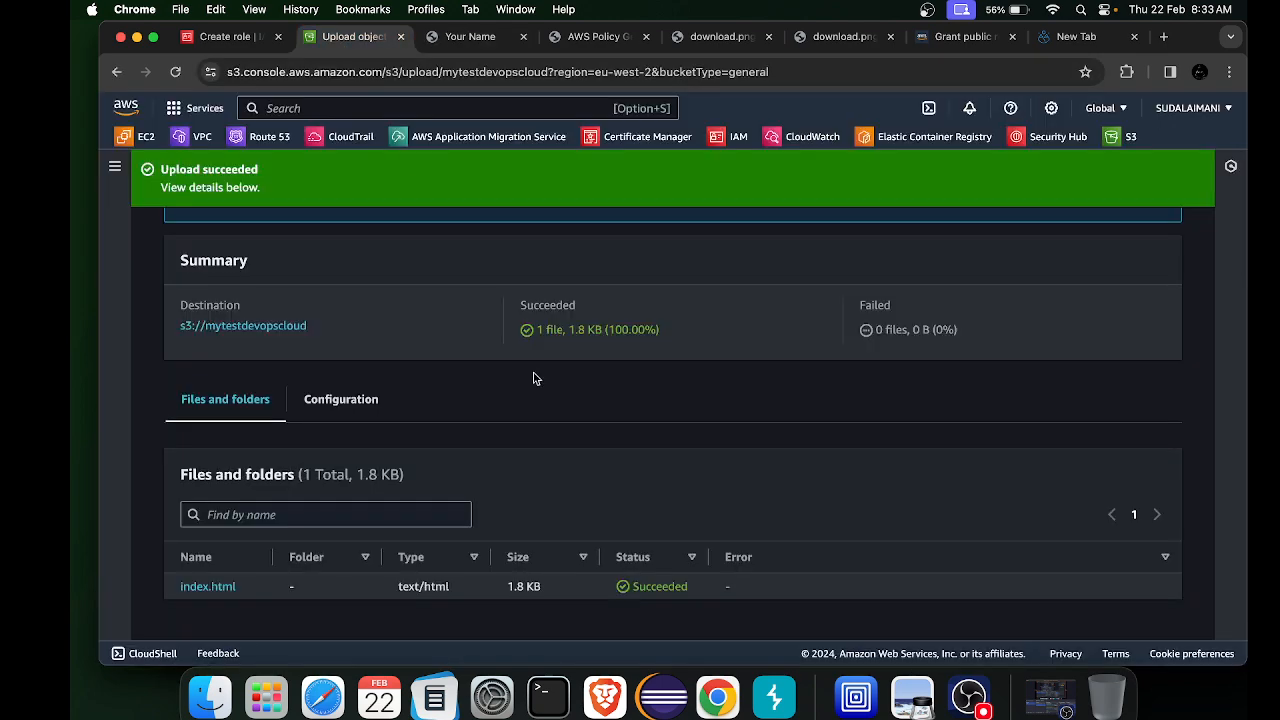
{"action": "scroll", "coordinate": [533, 378], "scroll_direction": "up", "scroll_amount": 3}
{"action": "left_click", "coordinate": [1168, 244]}
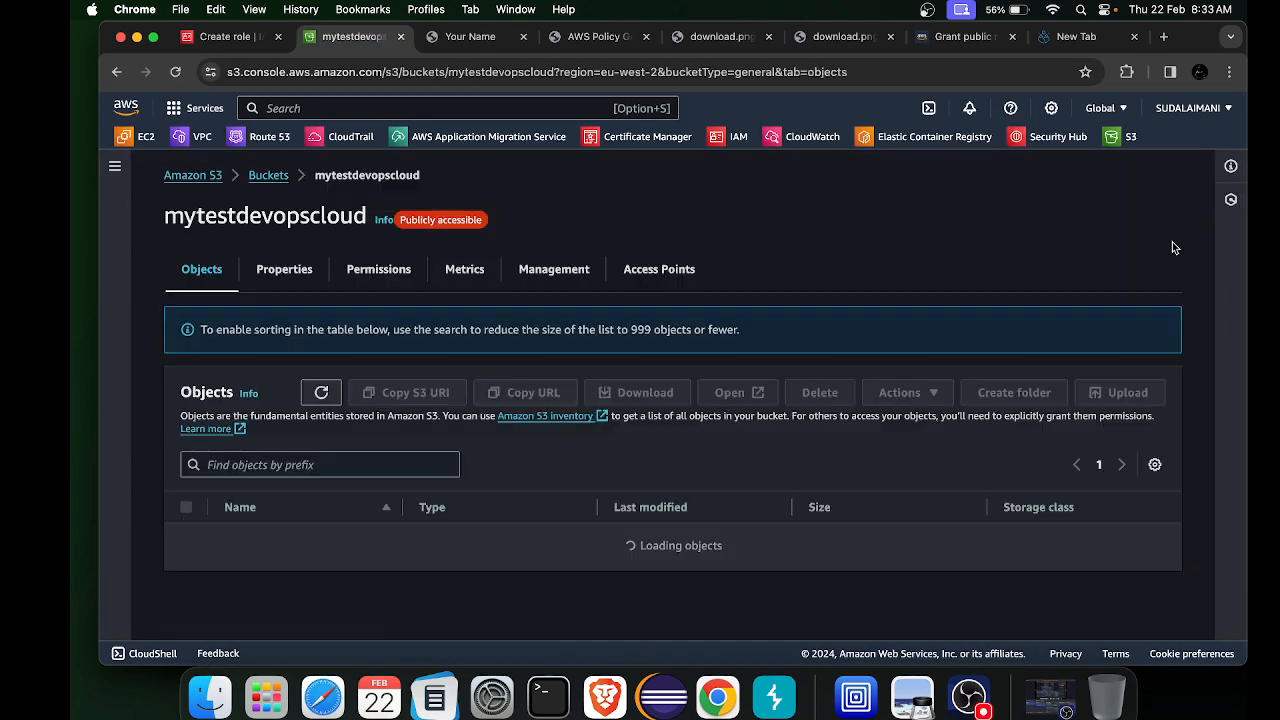
{"action": "left_click", "coordinate": [1130, 345]}
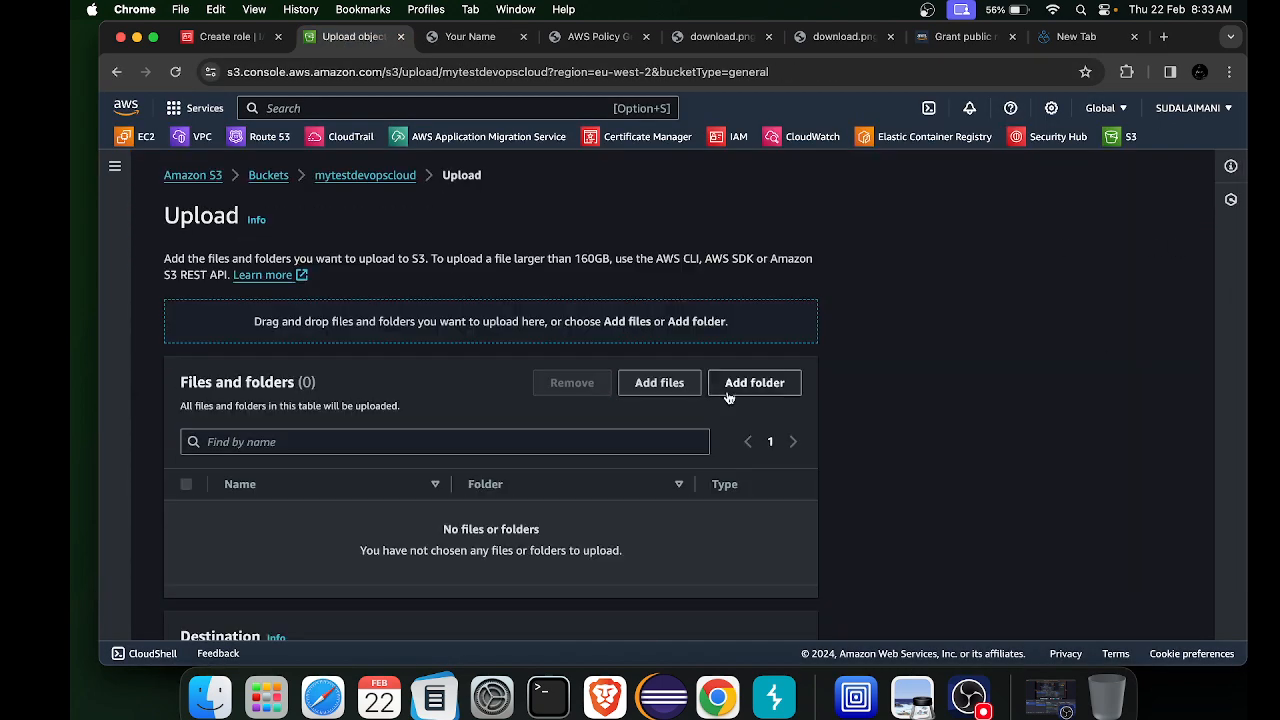
{"action": "left_click", "coordinate": [664, 388]}
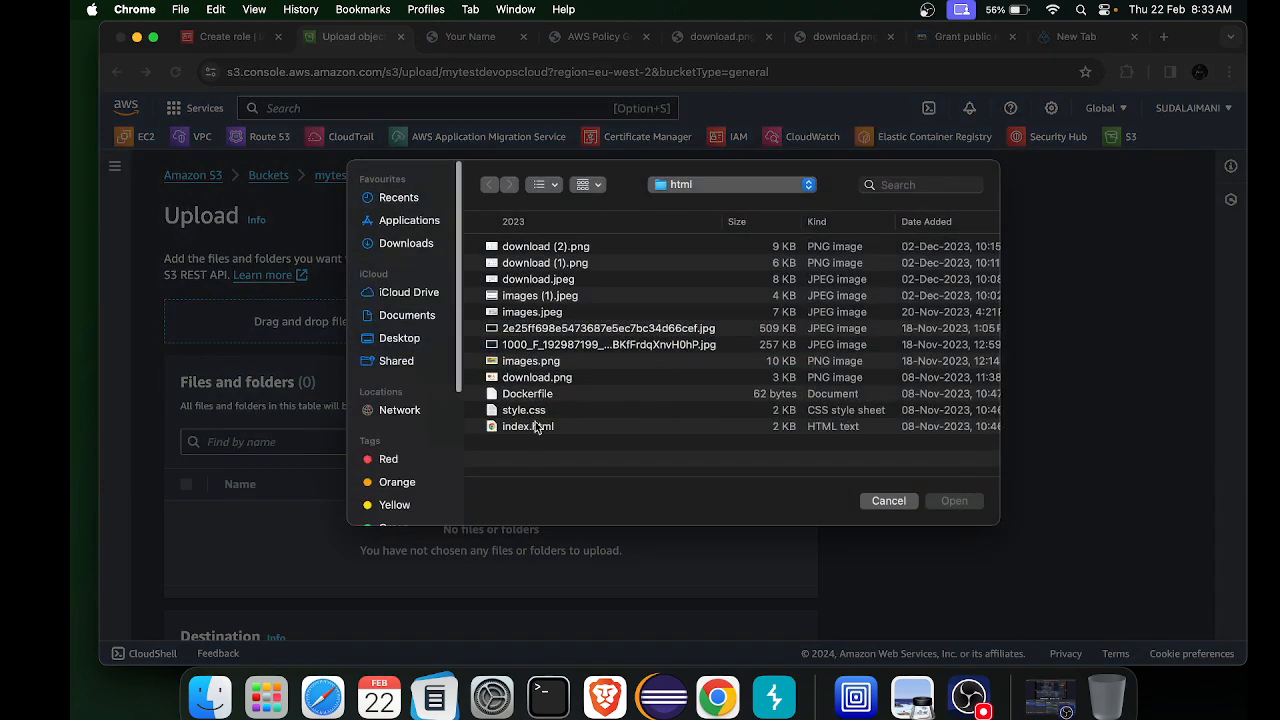
{"action": "left_click", "coordinate": [530, 411]}
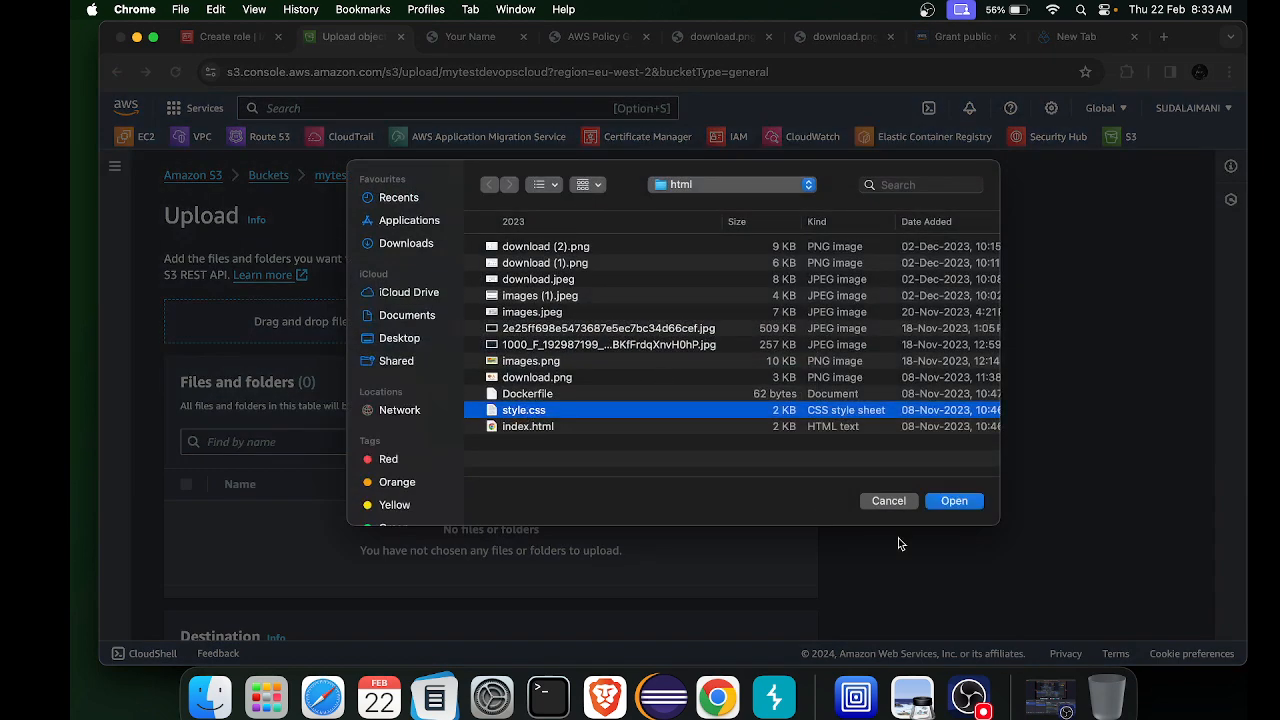
{"action": "left_click", "coordinate": [955, 501]}
{"action": "scroll", "coordinate": [705, 486], "scroll_direction": "down", "scroll_amount": 5}
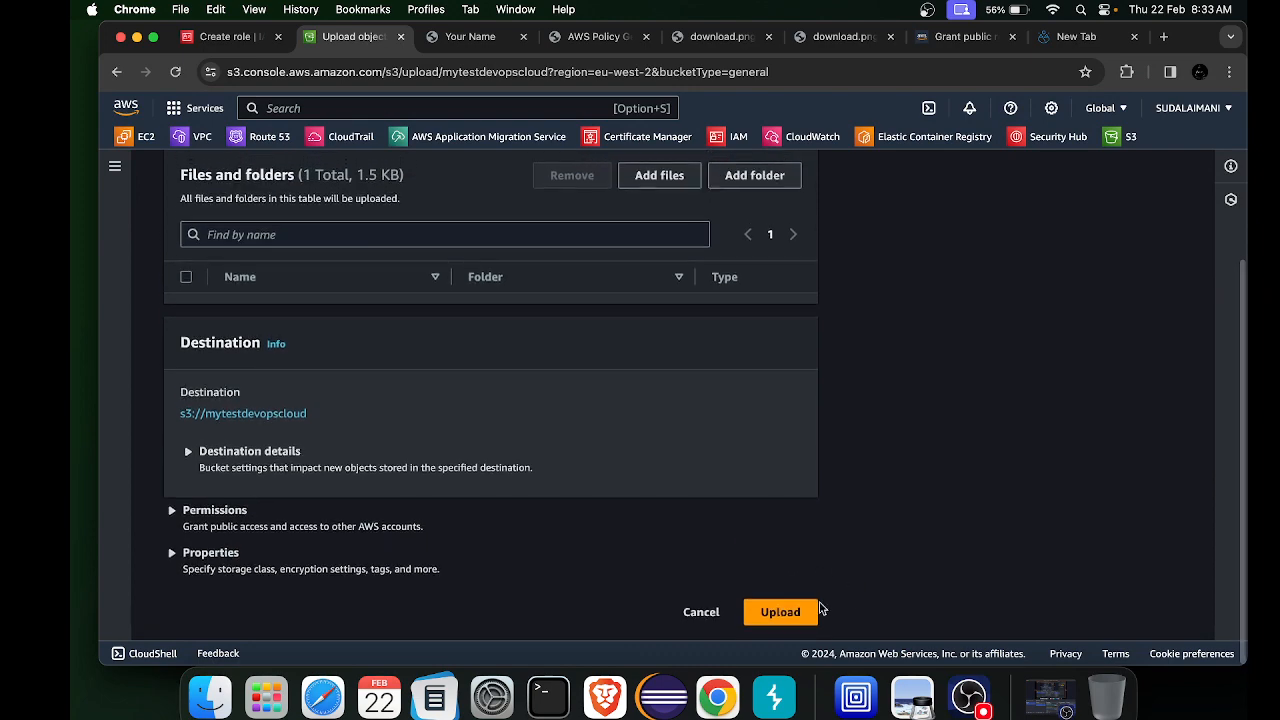
{"action": "left_click", "coordinate": [815, 611]}
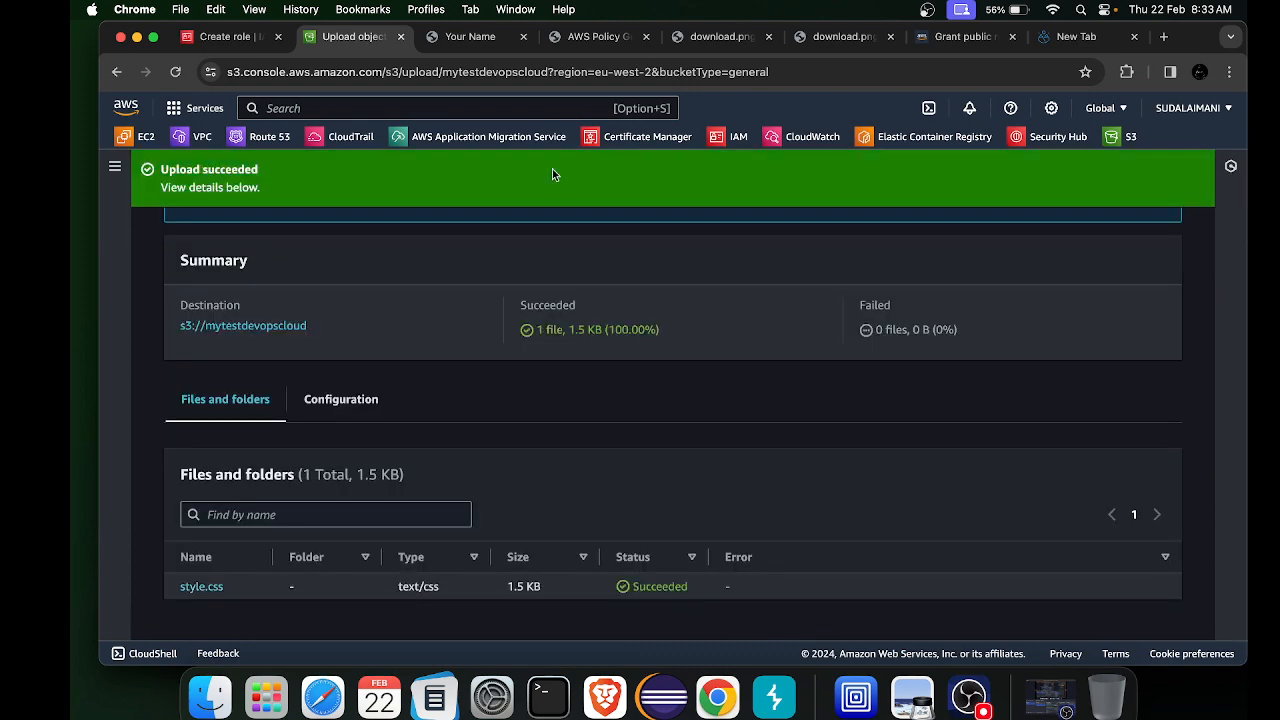
Reload the static website and look over the whole page with its style sheet applied
{"action": "left_click", "coordinate": [452, 40]}
{"action": "left_click", "coordinate": [172, 72]}
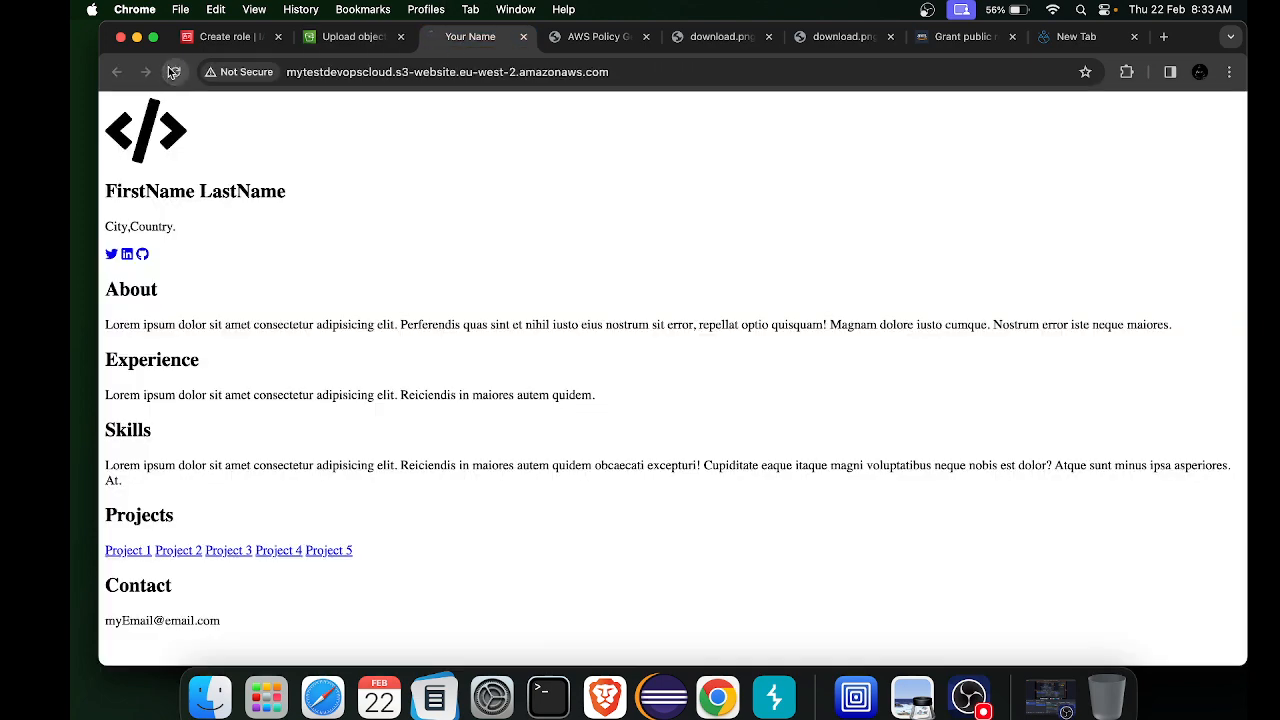
{"action": "left_click", "coordinate": [172, 72]}
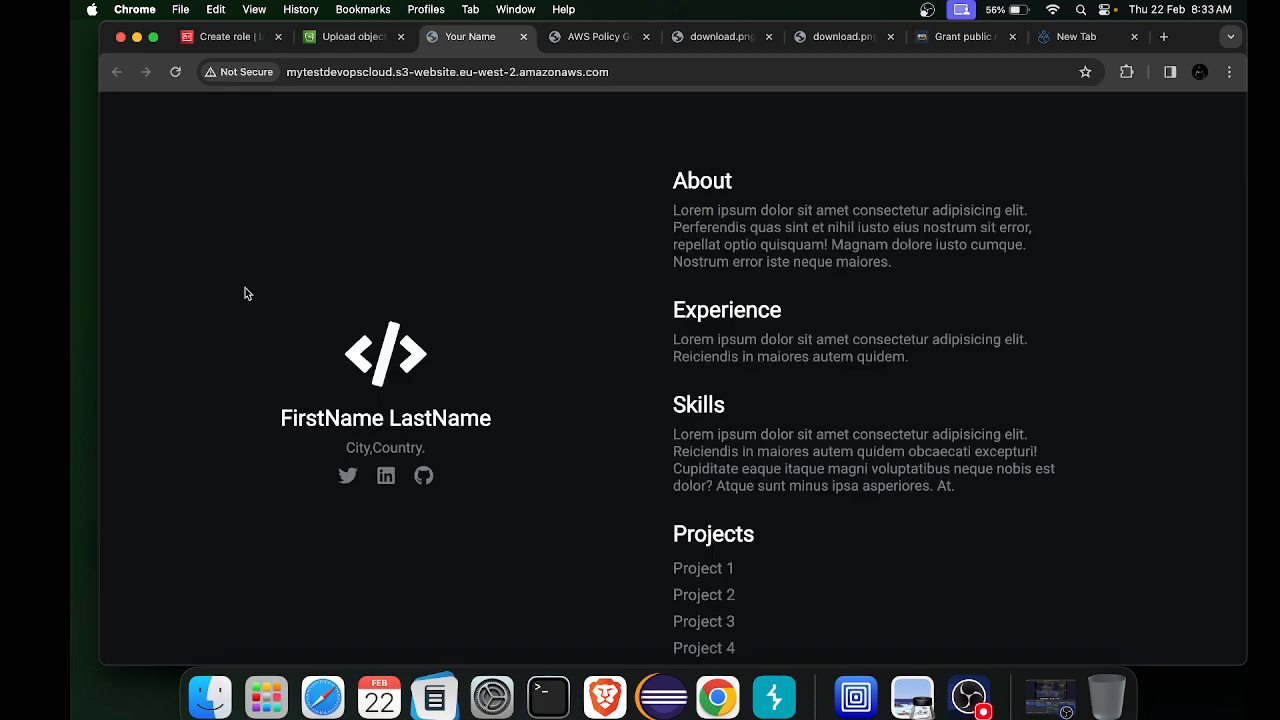
{"action": "scroll", "coordinate": [247, 293], "scroll_direction": "down", "scroll_amount": 3}
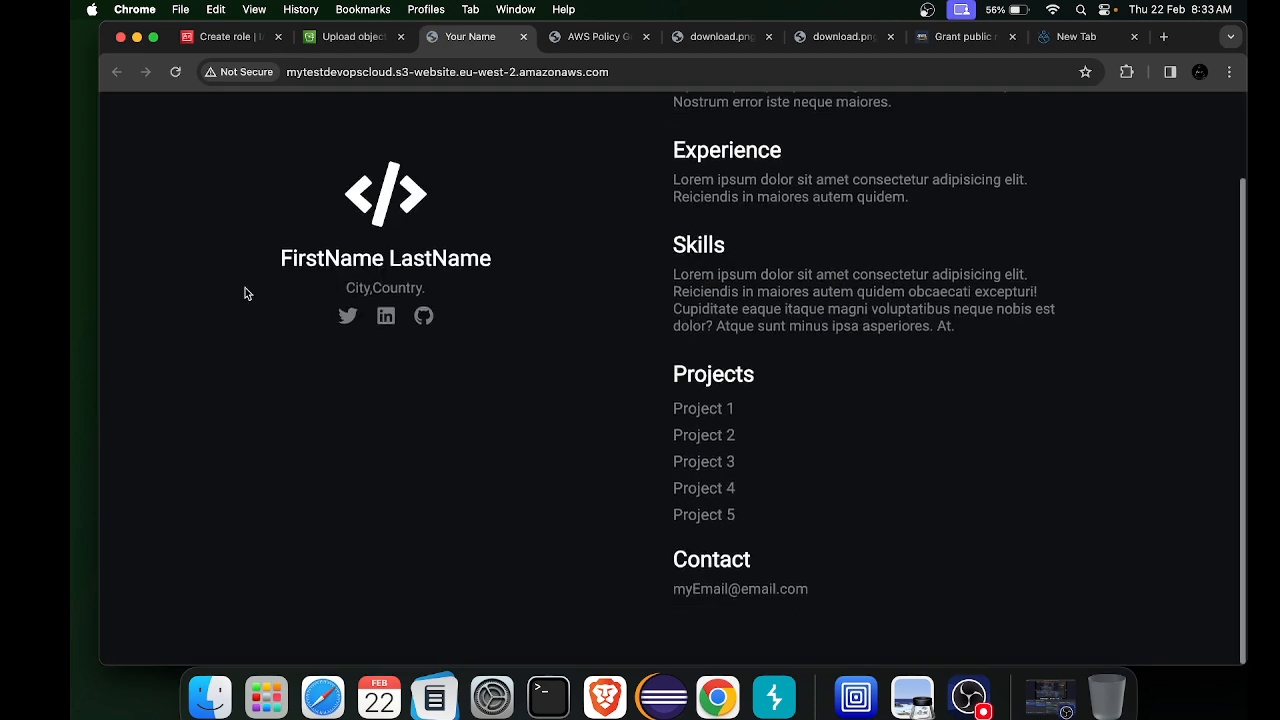
{"action": "scroll", "coordinate": [247, 293], "scroll_direction": "up", "scroll_amount": 3}
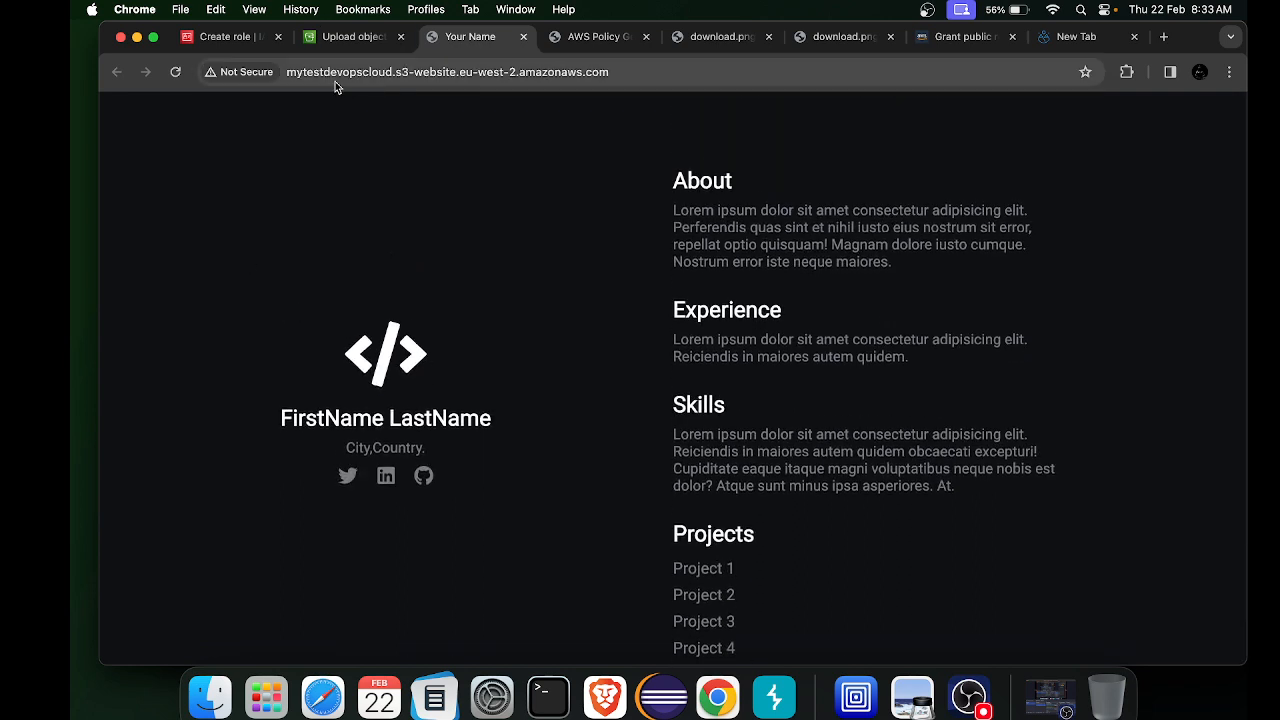
Return to the S3 console and view the account's options, including Billing and Cost Management and Security credentials
{"action": "left_click", "coordinate": [347, 38]}
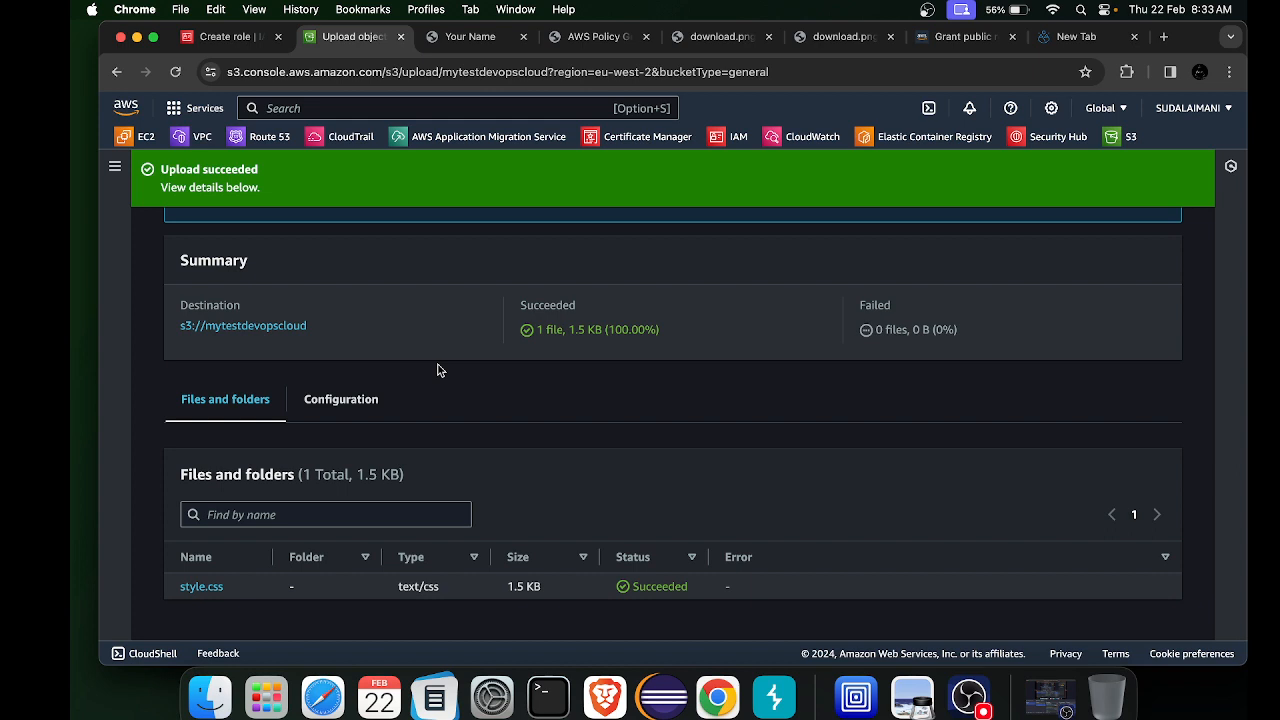
{"action": "left_click", "coordinate": [1190, 105]}
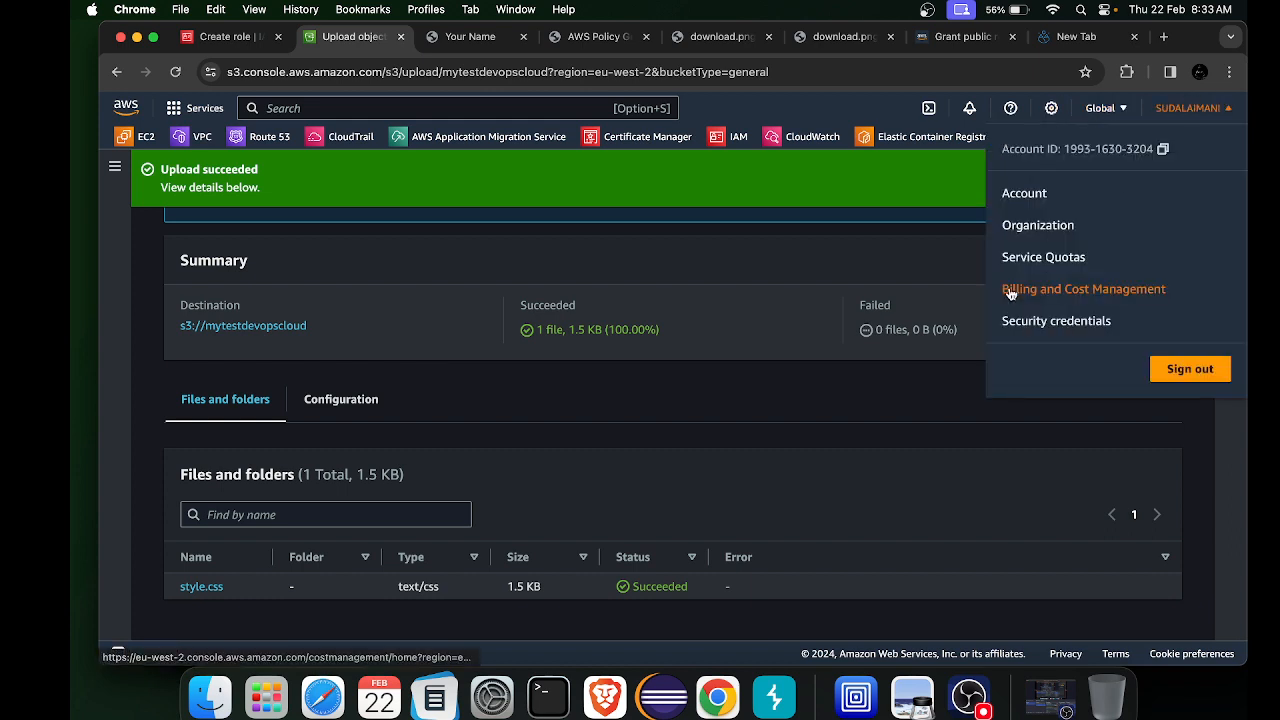
{"action": "left_click", "coordinate": [867, 258]}
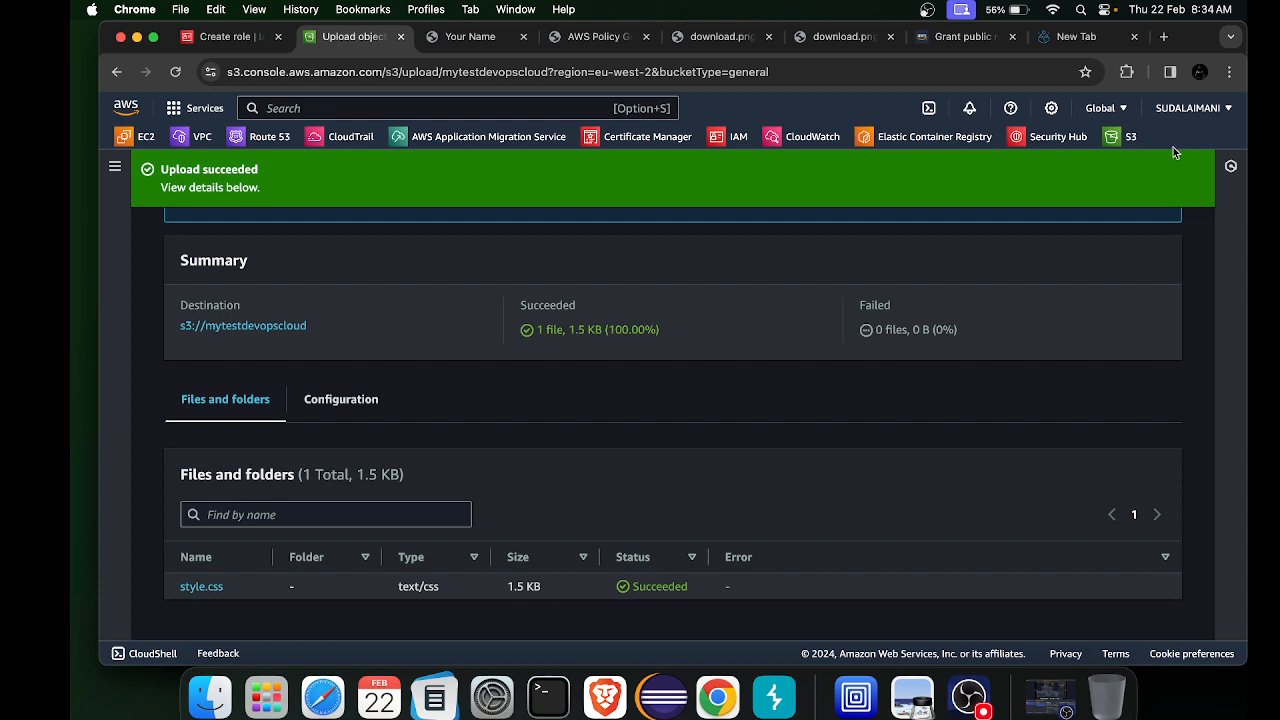
Switch to Terminal and run the aws command to check for the AWS CLI
{"action": "left_click", "coordinate": [548, 697]}
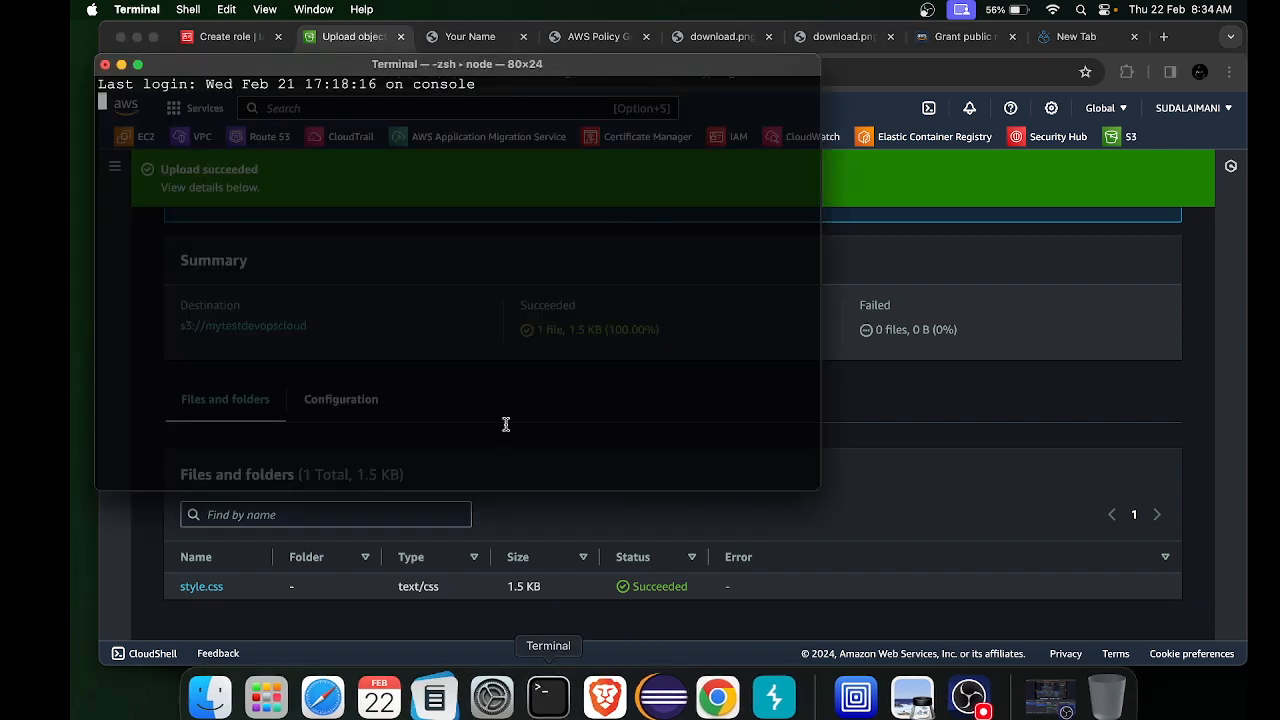
{"action": "type", "text": "aws"}
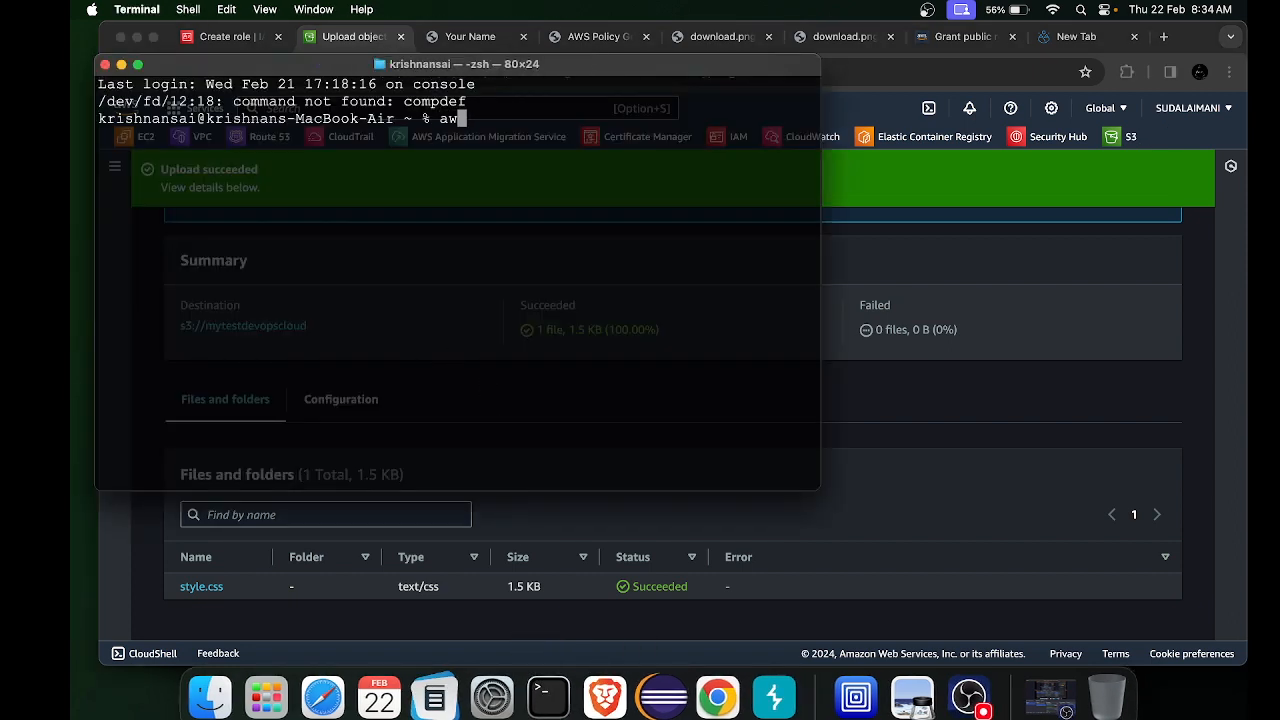
{"action": "key", "text": "Return"}
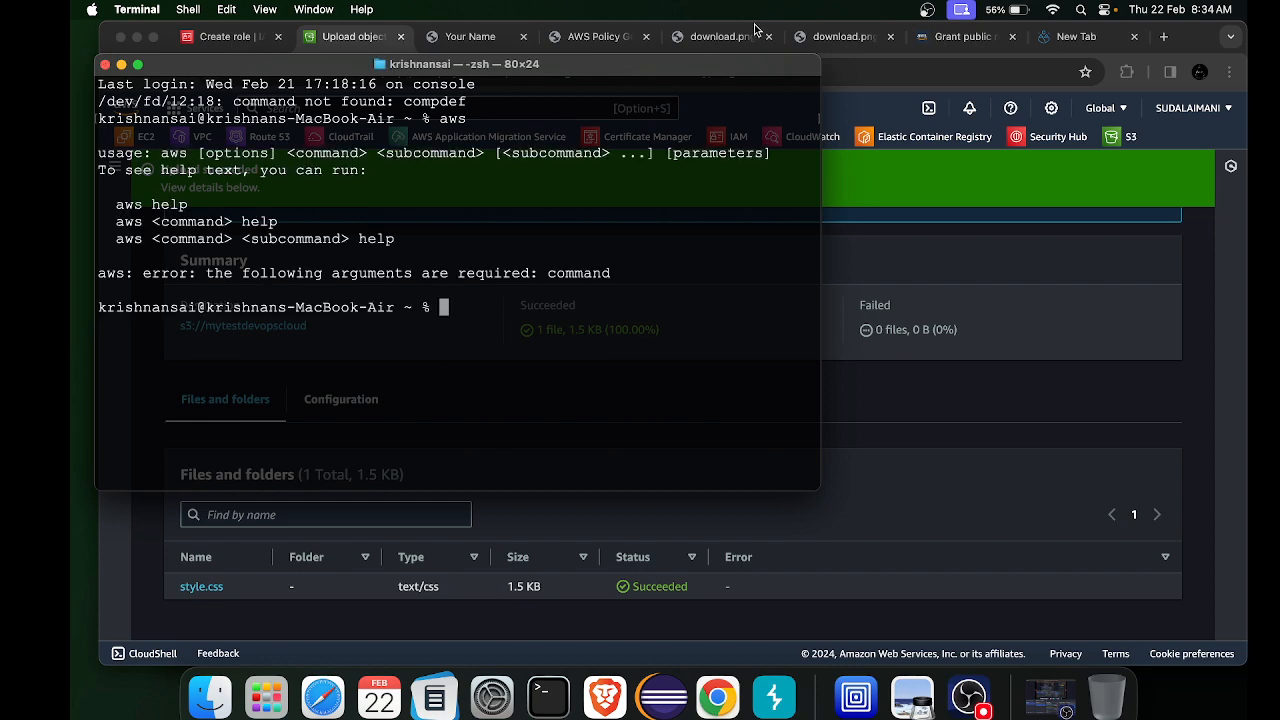
Switch to Chrome, search the web for "aws cli install" and open the AWS Docs page on installing or updating the AWS CLI
{"action": "left_click", "coordinate": [1162, 45]}
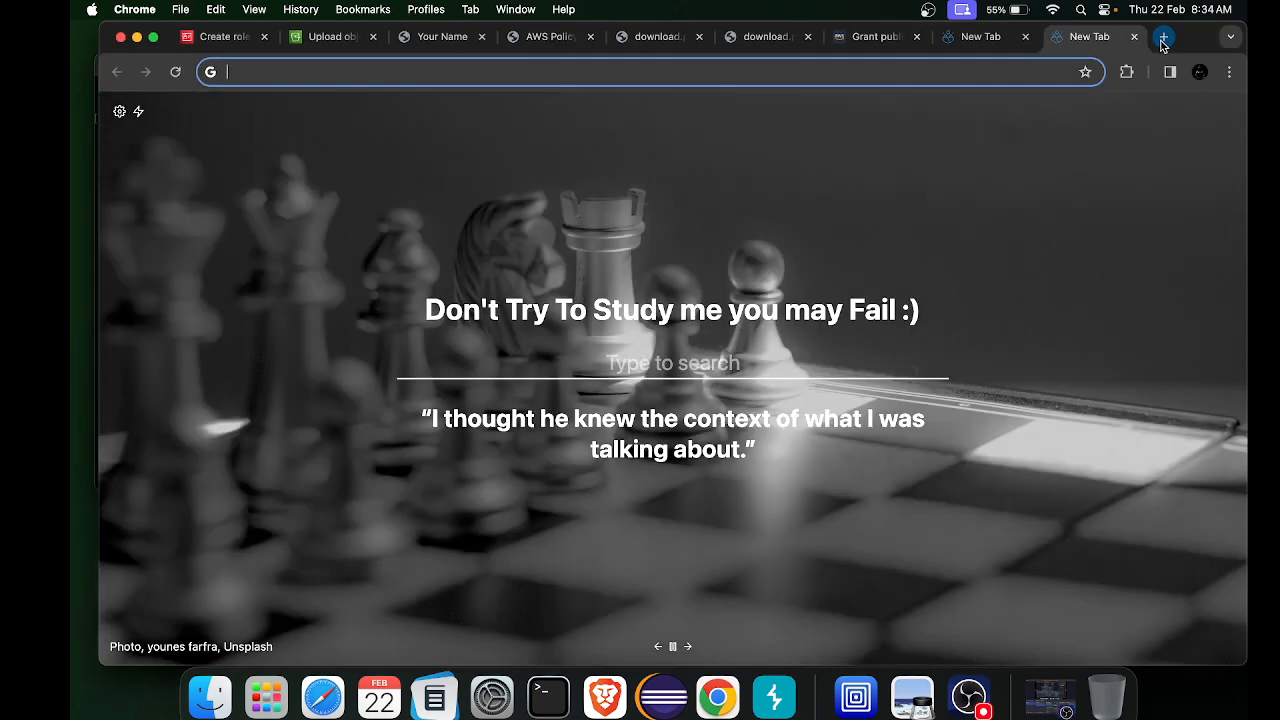
{"action": "type", "text": "aws cli"}
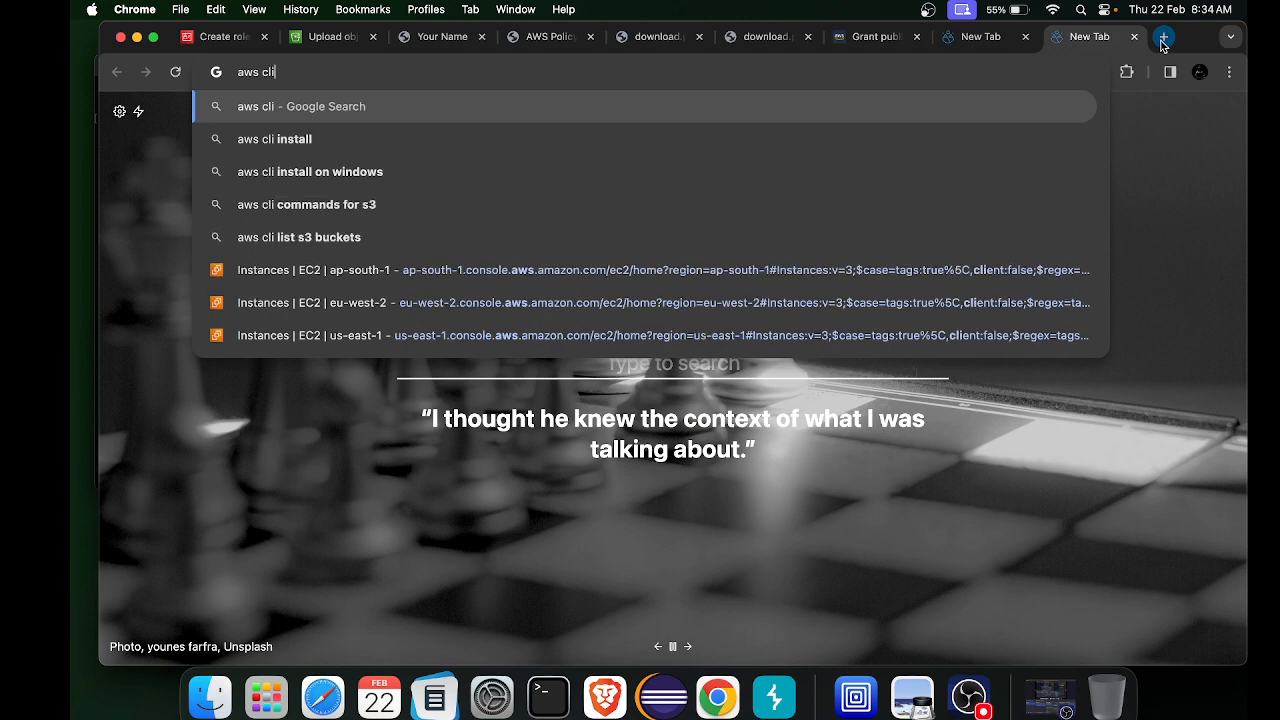
{"action": "key", "text": "Down"}
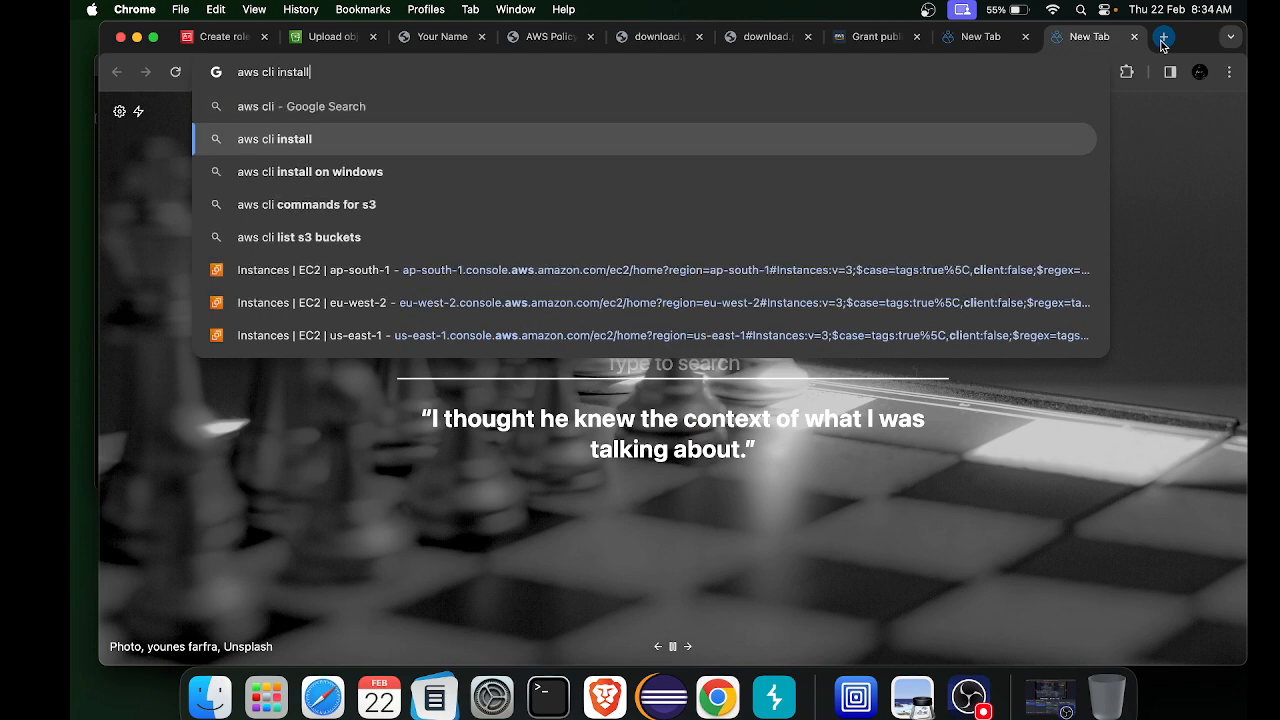
{"action": "key", "text": "Return"}
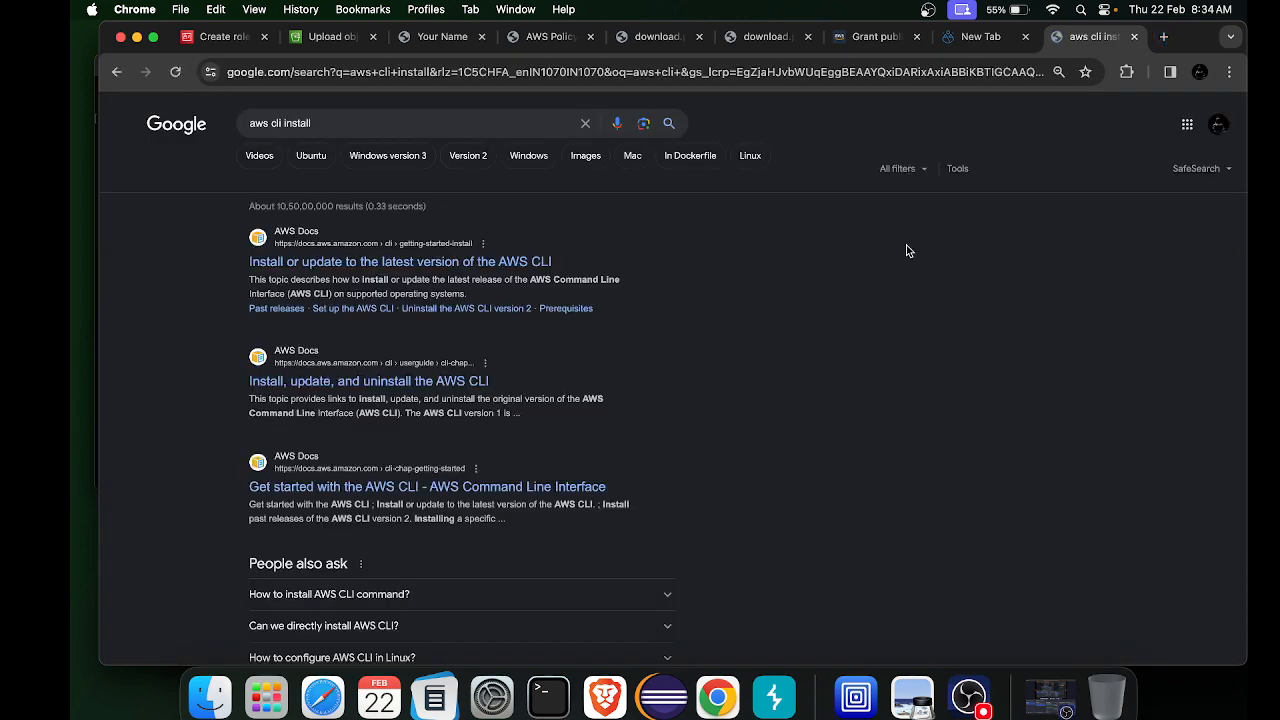
{"action": "left_click", "coordinate": [397, 265]}
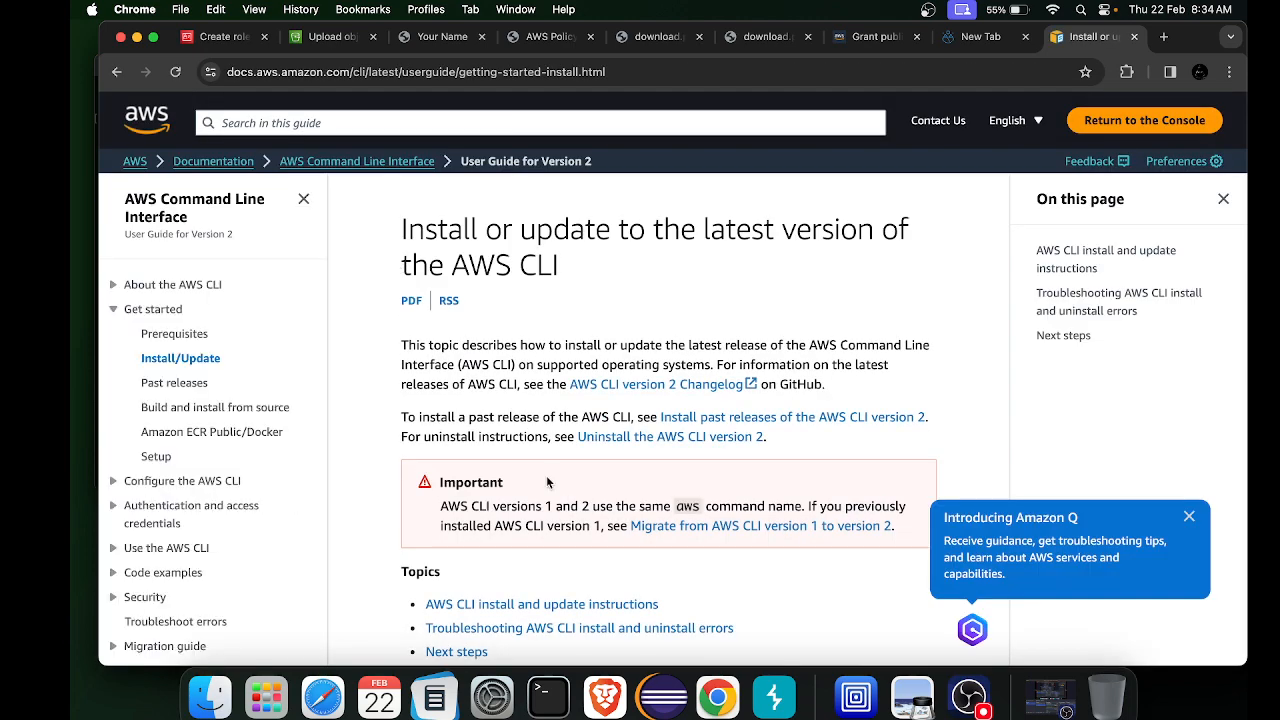
Find the AWS CLI install and update instructions and briefly expand the Linux section
{"action": "scroll", "coordinate": [546, 475], "scroll_direction": "down", "scroll_amount": 3}
{"action": "scroll", "coordinate": [546, 475], "scroll_direction": "down", "scroll_amount": 5}
{"action": "scroll", "coordinate": [477, 366], "scroll_direction": "up", "scroll_amount": 3}
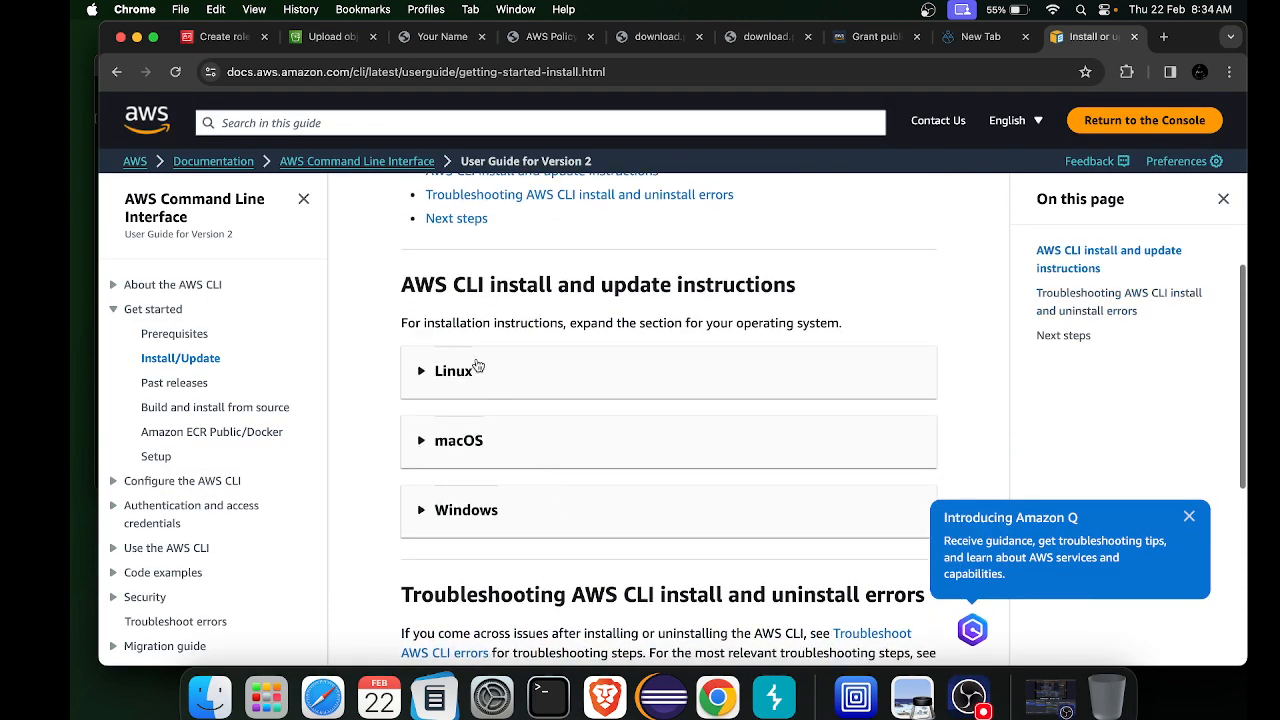
{"action": "left_click", "coordinate": [434, 385]}
{"action": "left_click", "coordinate": [434, 385]}
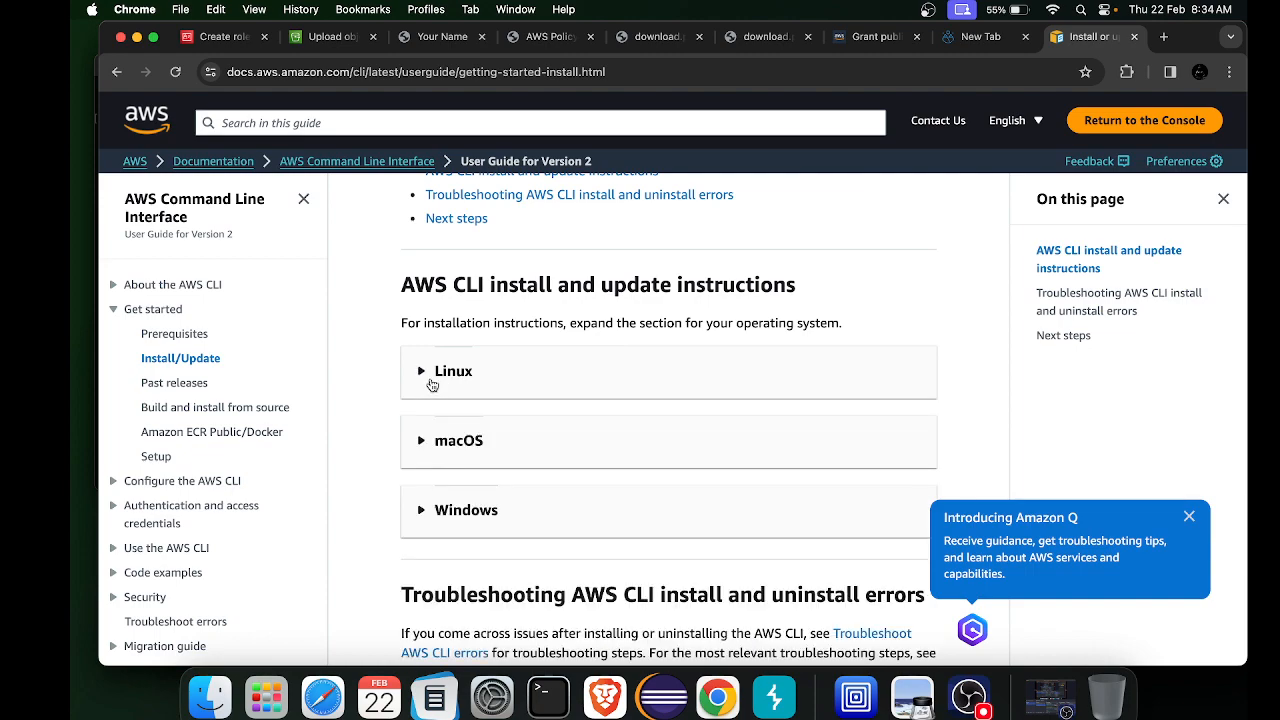
Look through the Windows and macOS sections of the AWS CLI install instructions, down to the macOS commands for verifying the installation
{"action": "left_click", "coordinate": [447, 509]}
{"action": "scroll", "coordinate": [447, 509], "scroll_direction": "down", "scroll_amount": 3}
{"action": "scroll", "coordinate": [447, 509], "scroll_direction": "down", "scroll_amount": 3}
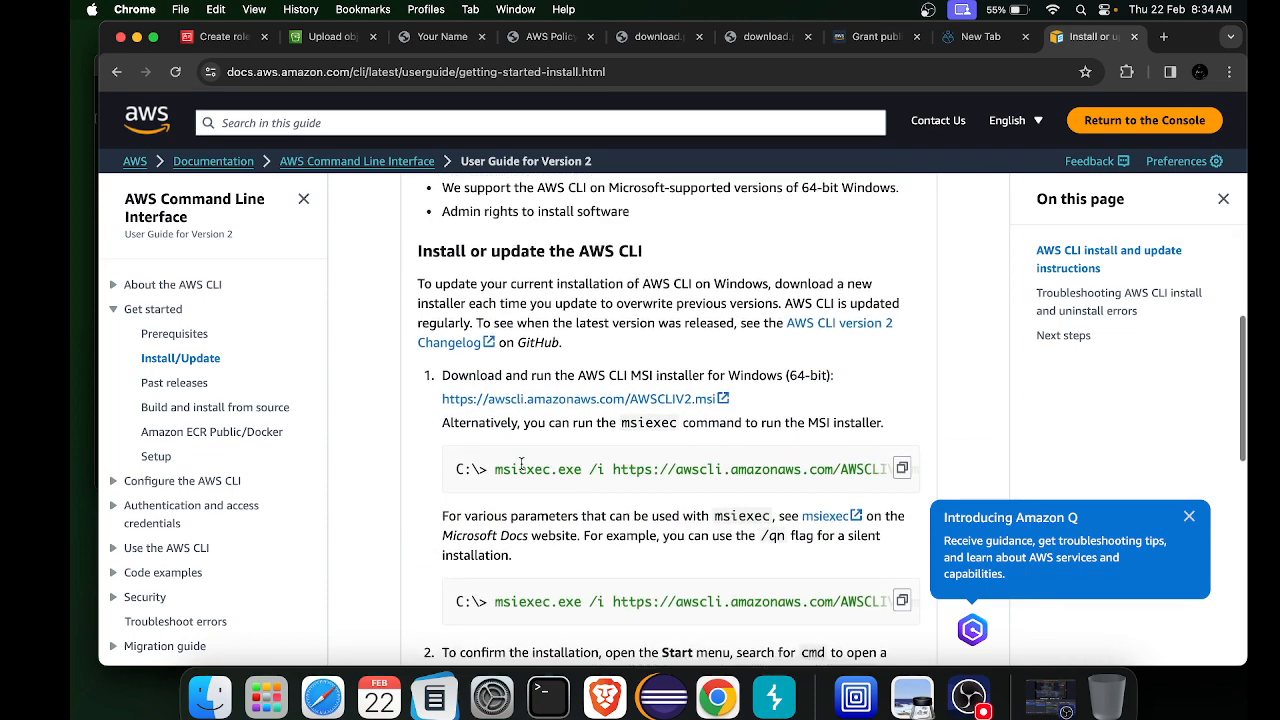
{"action": "scroll", "coordinate": [510, 480], "scroll_direction": "up", "scroll_amount": 5}
{"action": "left_click", "coordinate": [445, 340]}
{"action": "scroll", "coordinate": [528, 400], "scroll_direction": "down", "scroll_amount": 5}
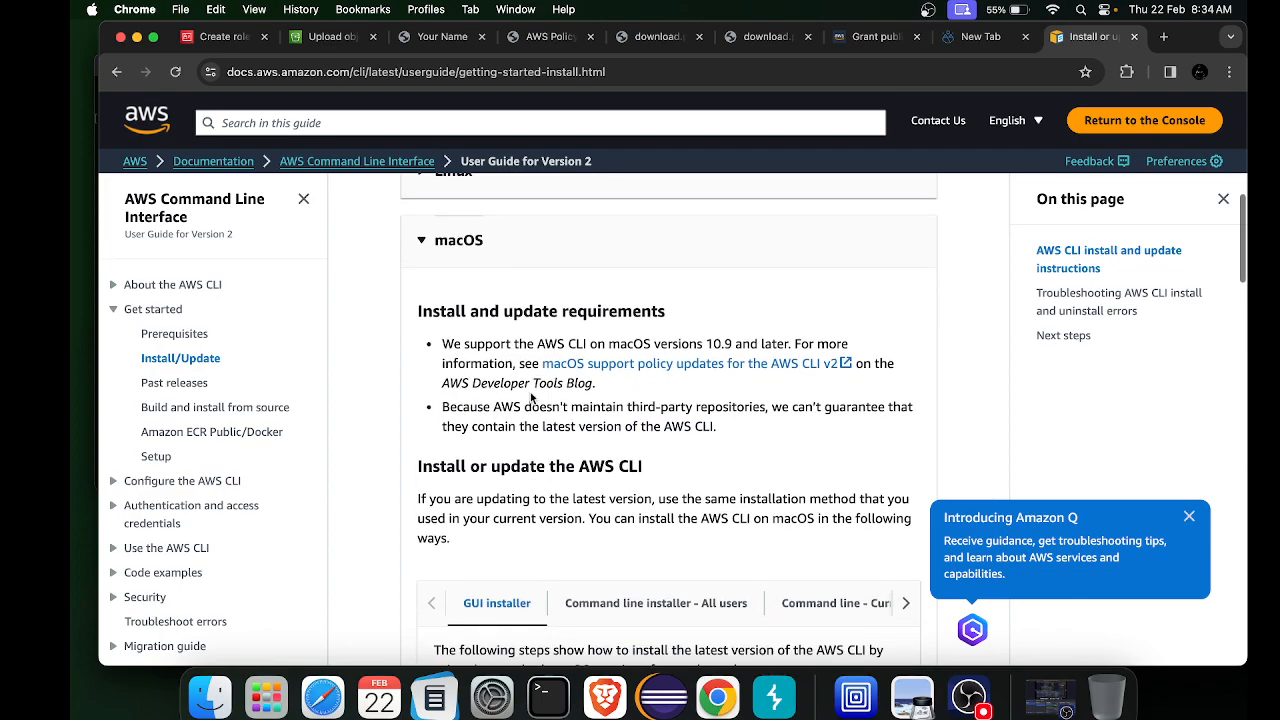
{"action": "scroll", "coordinate": [533, 401], "scroll_direction": "down", "scroll_amount": 10}
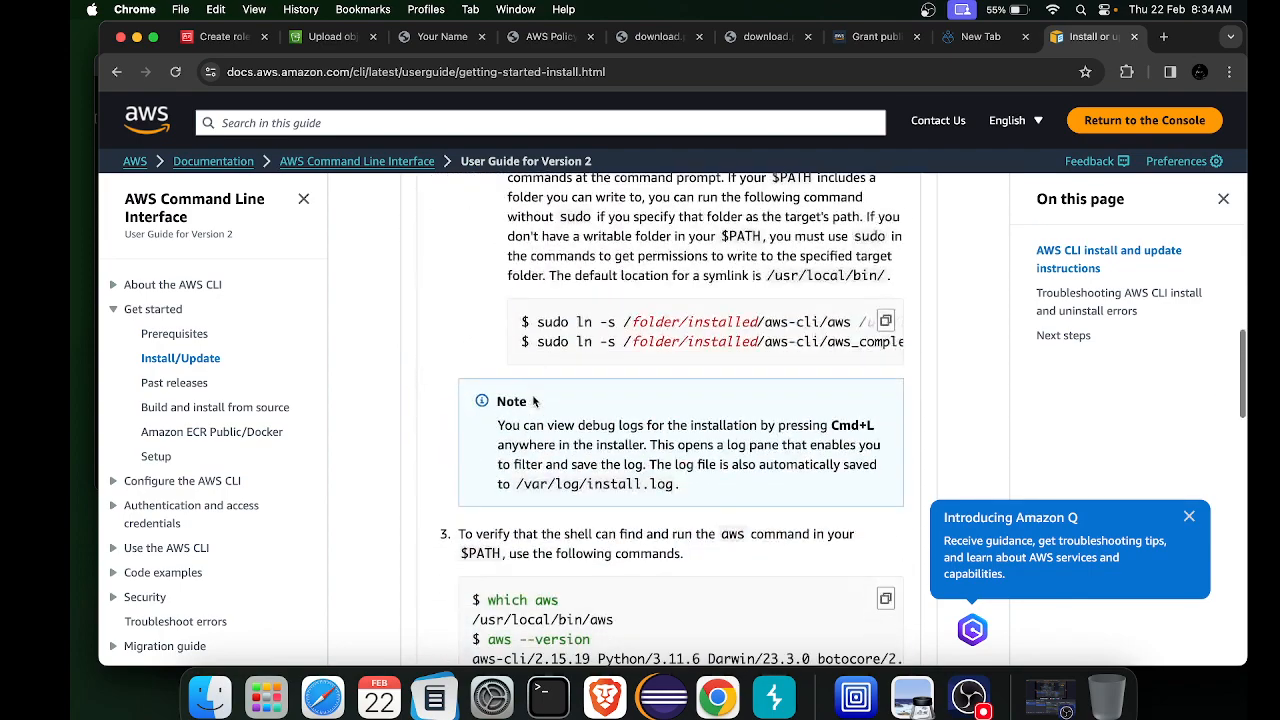
{"action": "scroll", "coordinate": [760, 415], "scroll_direction": "down", "scroll_amount": 2}
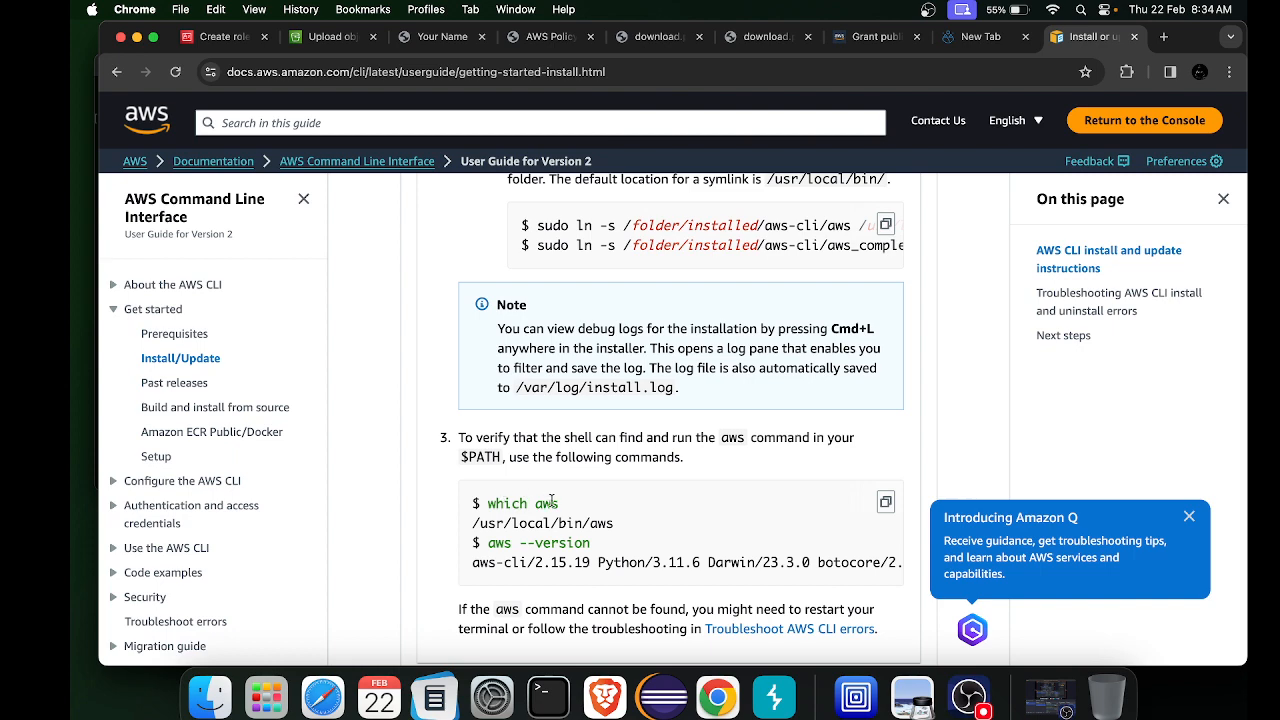
Switch to Terminal and run the aws command again to verify that the shell finds the AWS CLI
{"action": "left_click", "coordinate": [548, 697]}
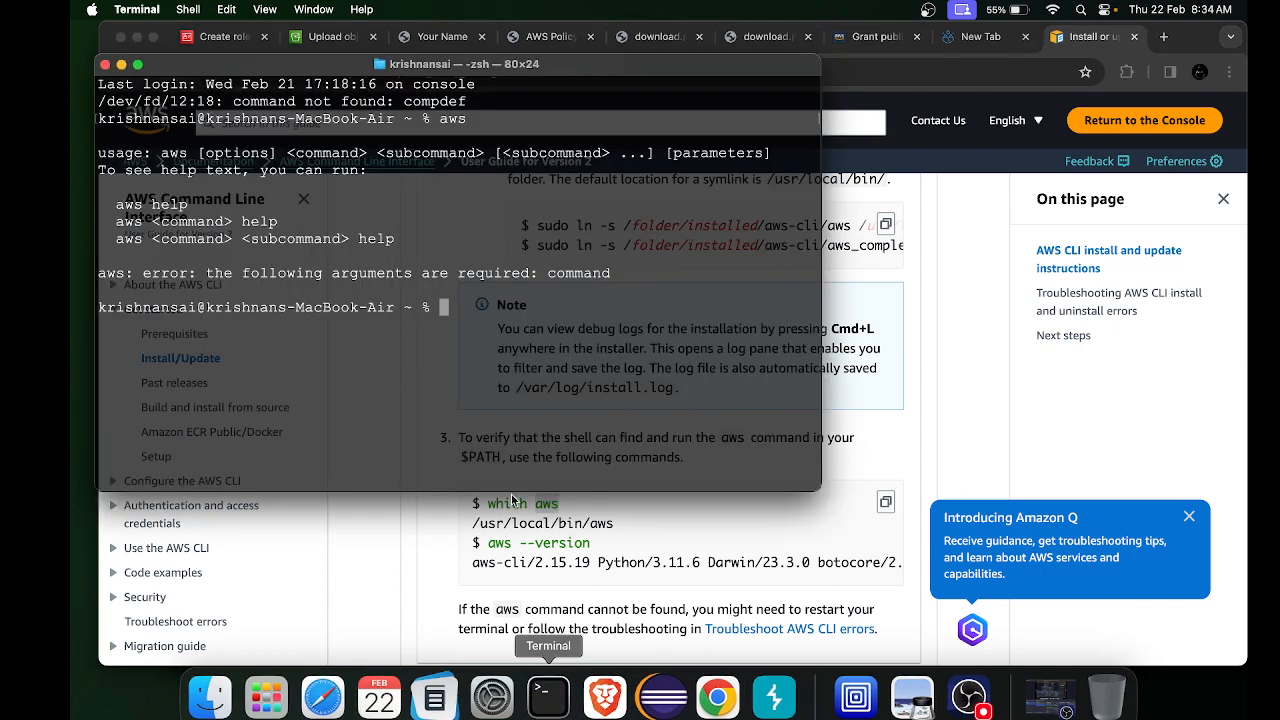
{"action": "type", "text": "aws"}
{"action": "key", "text": "Return"}
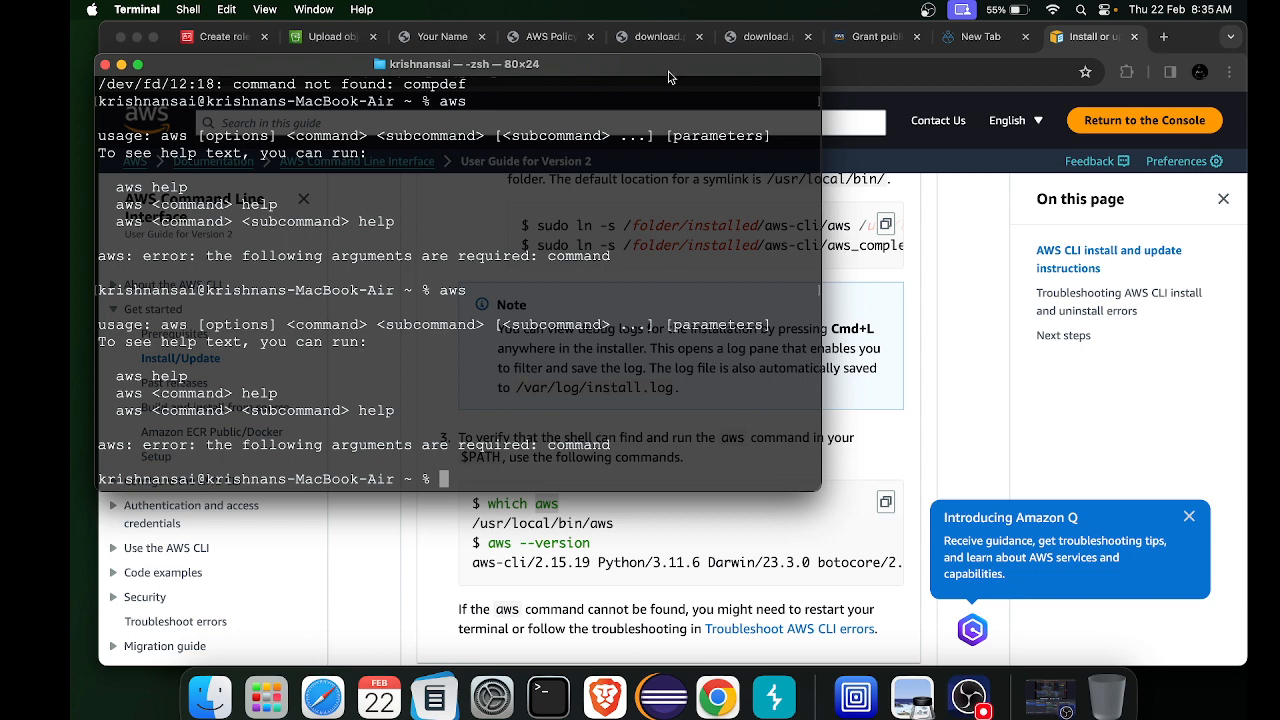
Switch to the S3 console in Chrome and open the account's Security credentials page
{"action": "left_click", "coordinate": [549, 40]}
{"action": "left_click", "coordinate": [336, 42]}
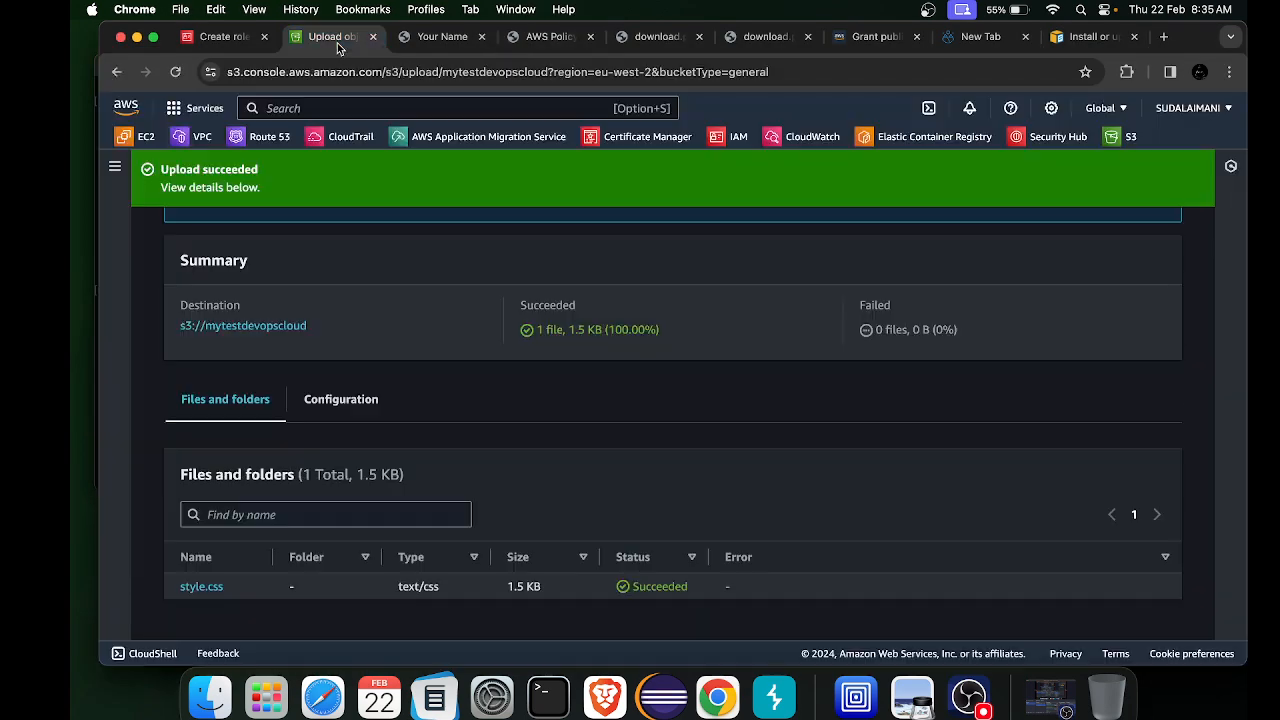
{"action": "scroll", "coordinate": [446, 389], "scroll_direction": "up", "scroll_amount": 3}
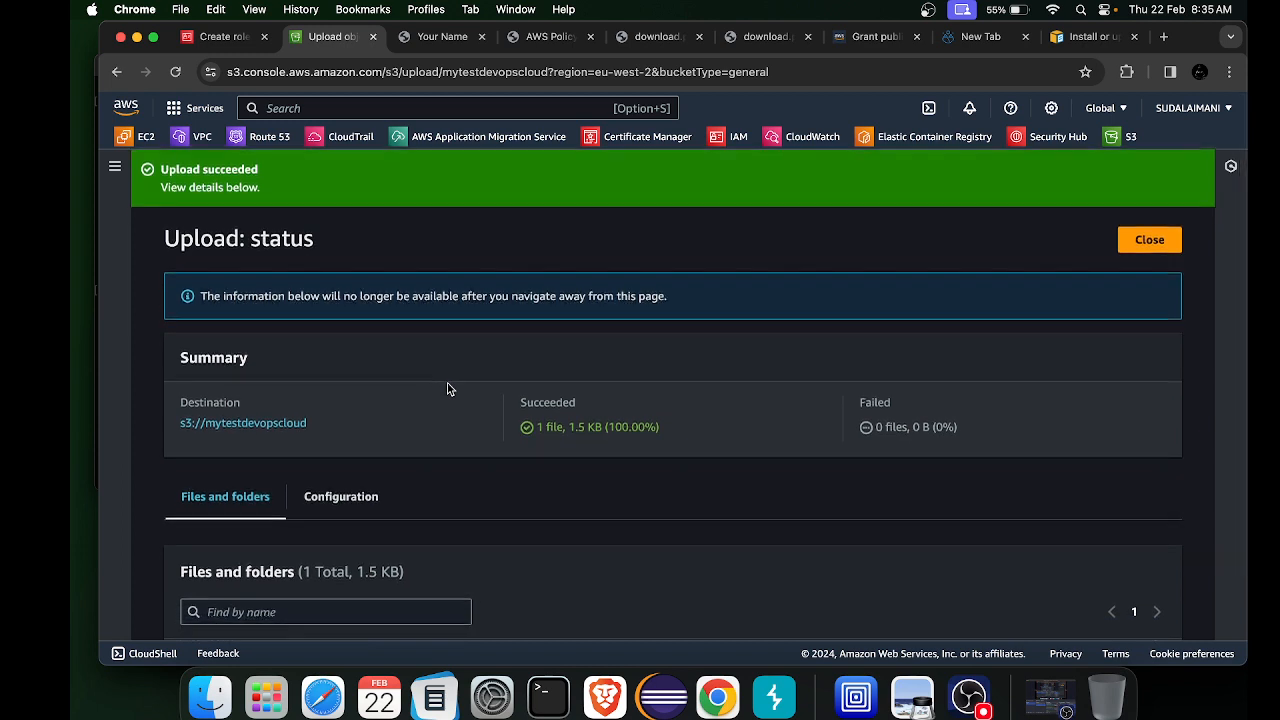
{"action": "scroll", "coordinate": [447, 390], "scroll_direction": "down", "scroll_amount": 2}
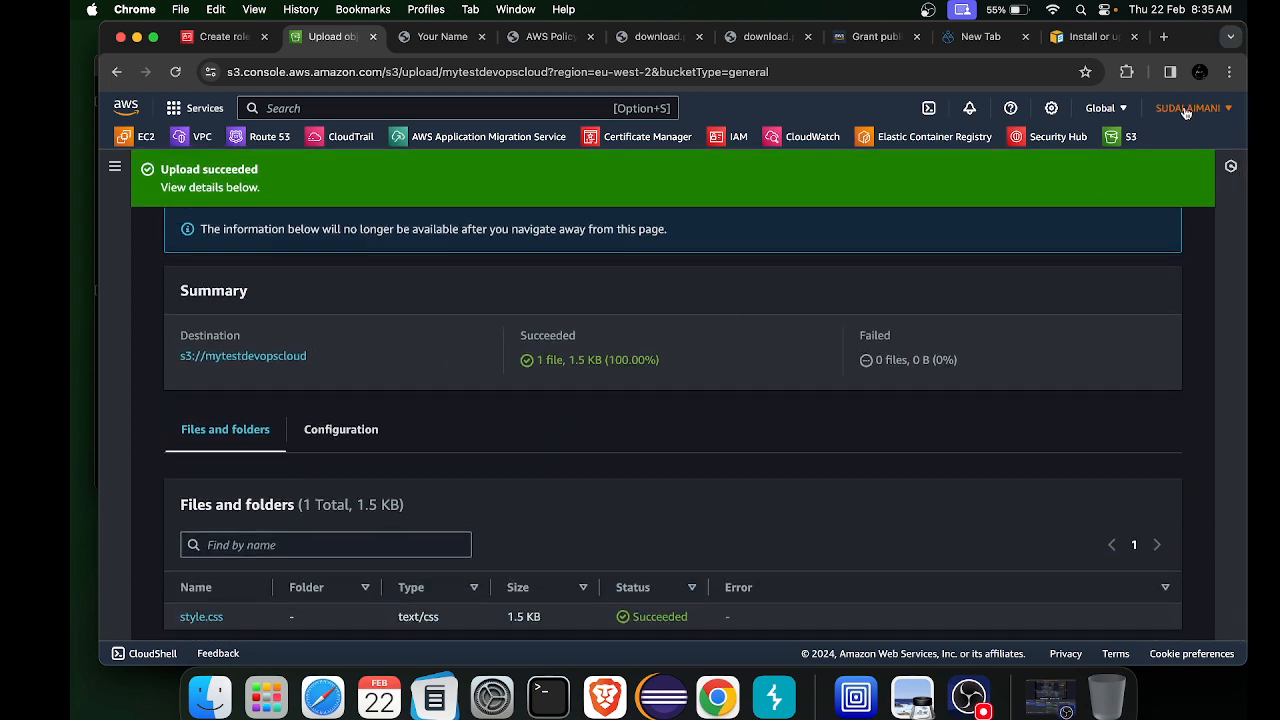
{"action": "left_click", "coordinate": [1186, 110]}
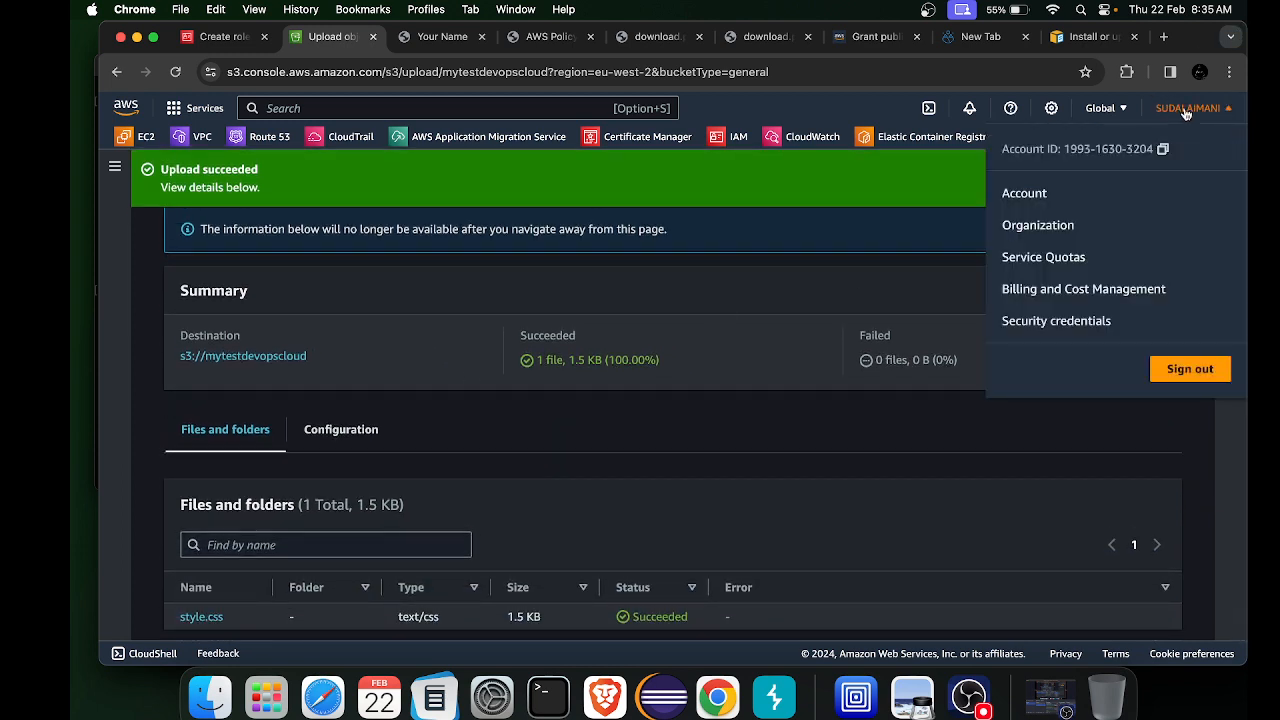
{"action": "left_click", "coordinate": [1060, 322]}
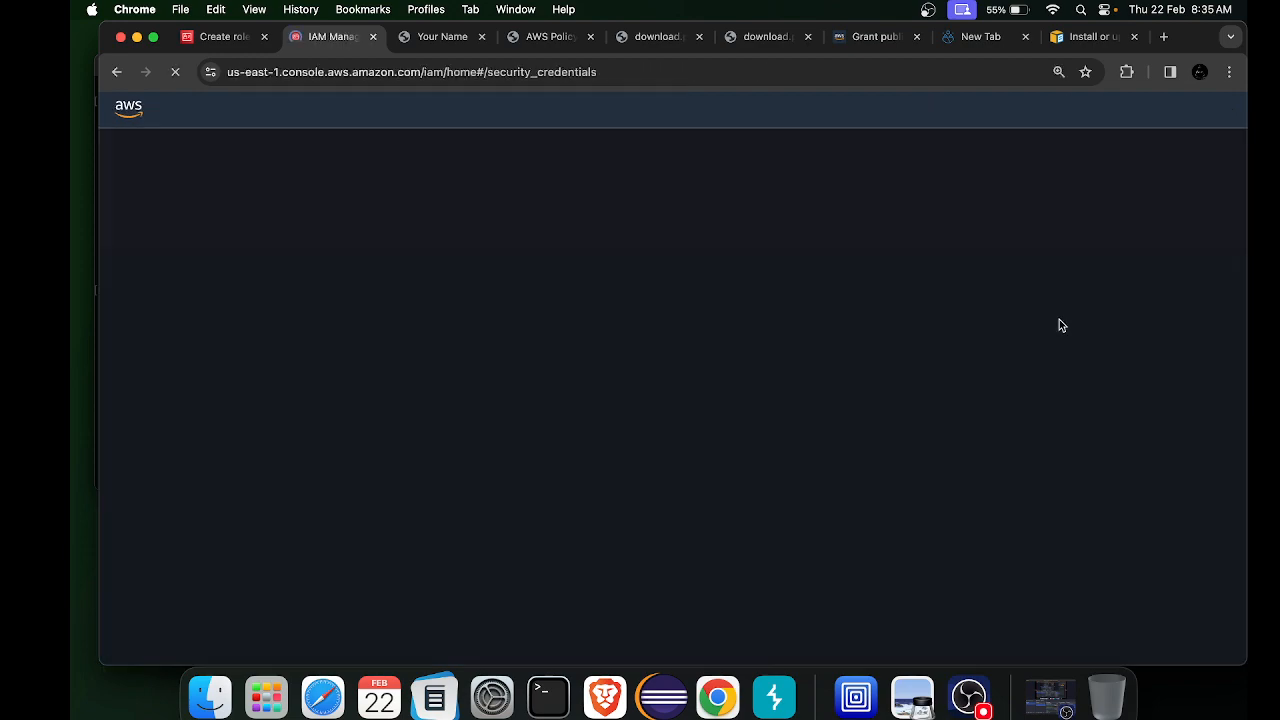
Deactivate the root user access key that was created 3 days ago
{"action": "scroll", "coordinate": [822, 442], "scroll_direction": "down", "scroll_amount": 5}
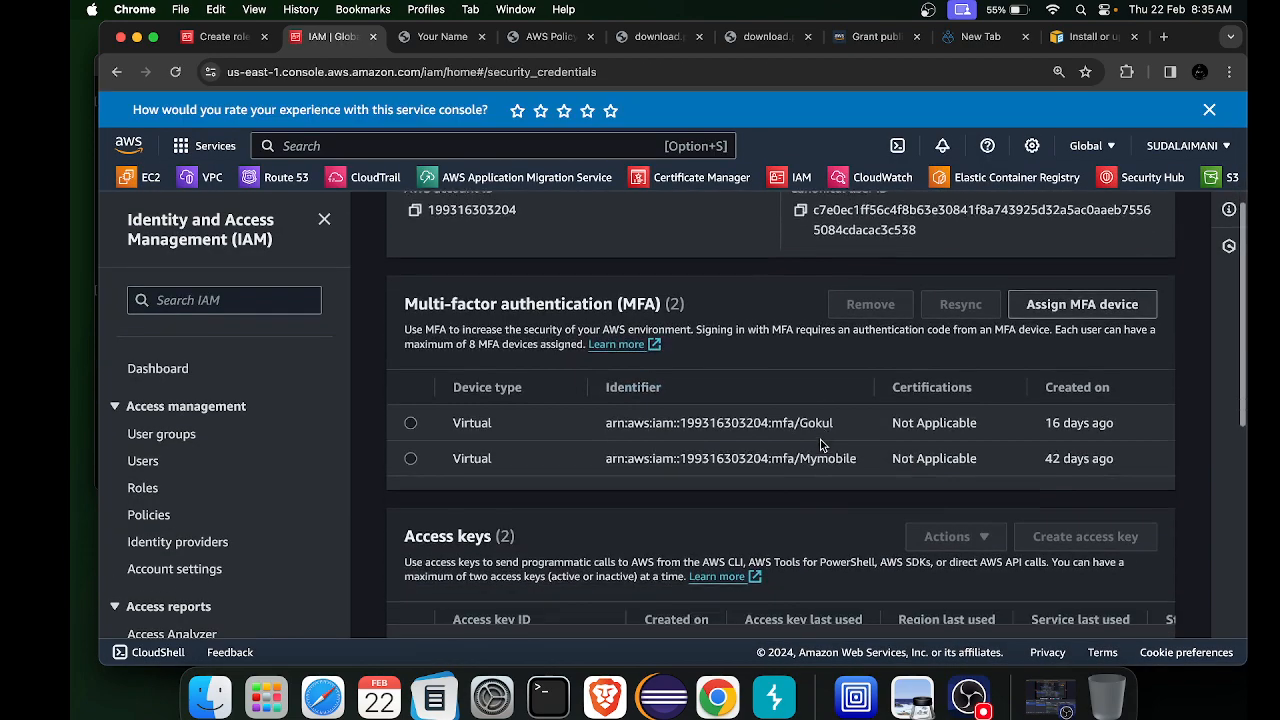
{"action": "scroll", "coordinate": [822, 445], "scroll_direction": "down", "scroll_amount": 2}
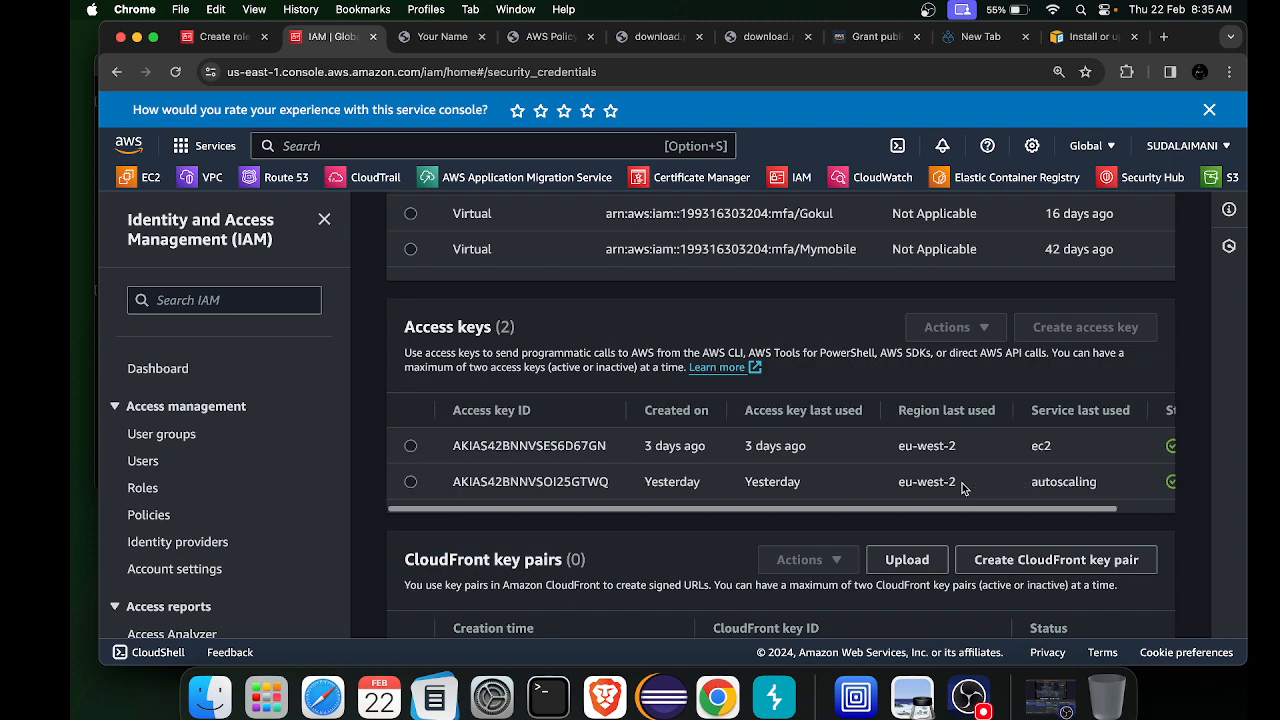
{"action": "left_click", "coordinate": [410, 448]}
{"action": "left_click", "coordinate": [950, 327]}
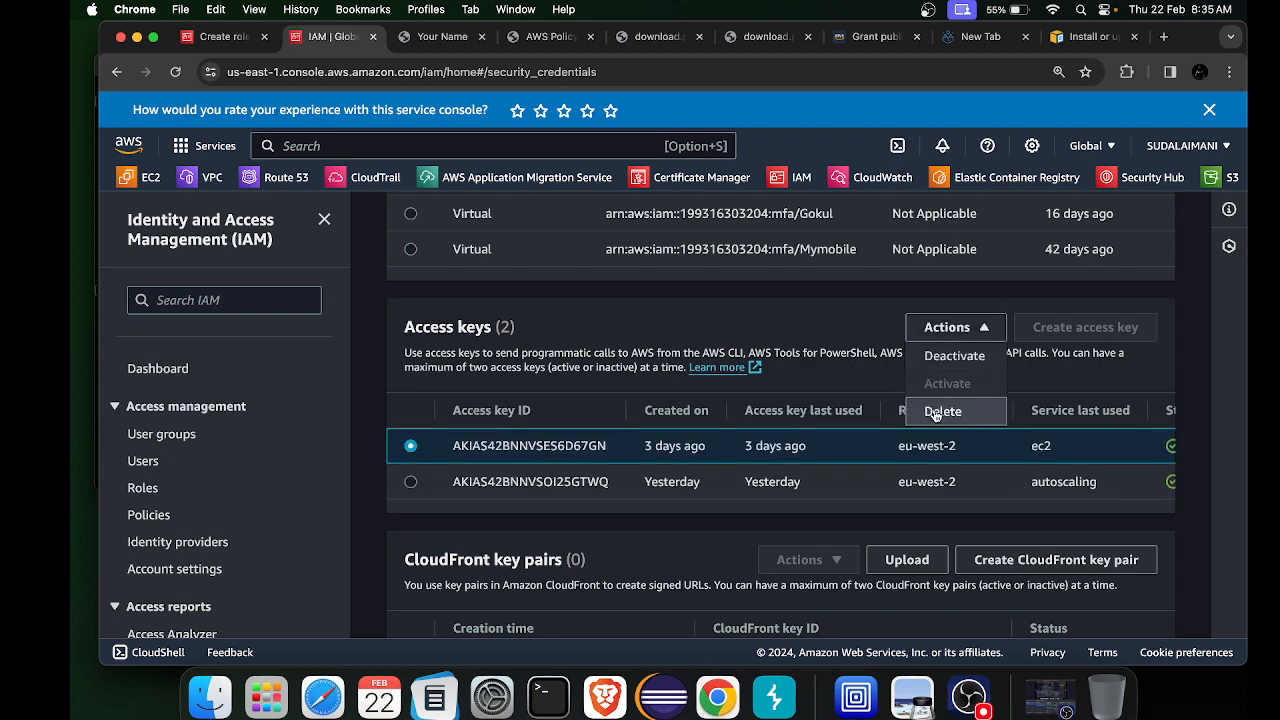
{"action": "left_click", "coordinate": [942, 362]}
{"action": "left_click", "coordinate": [890, 527]}
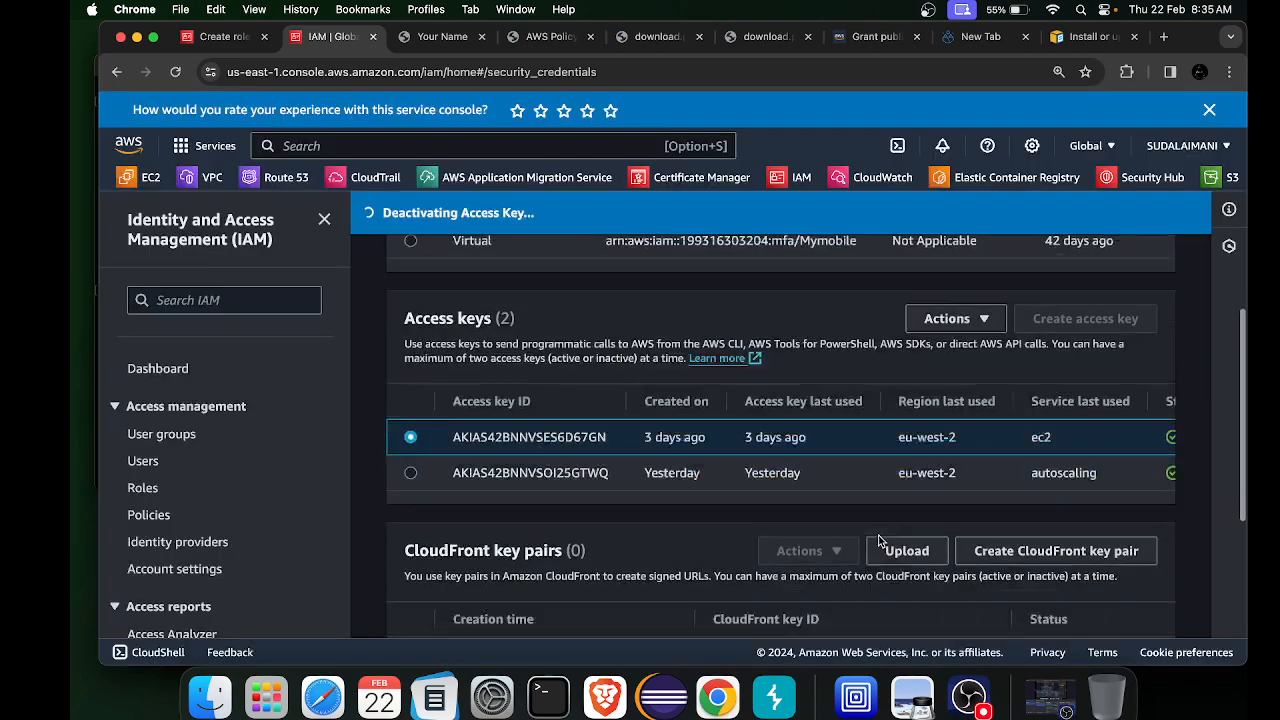
Delete the deactivated access key, entering its access key ID to confirm the deletion
{"action": "scroll", "coordinate": [995, 279], "scroll_direction": "up", "scroll_amount": 2}
{"action": "left_click", "coordinate": [995, 281]}
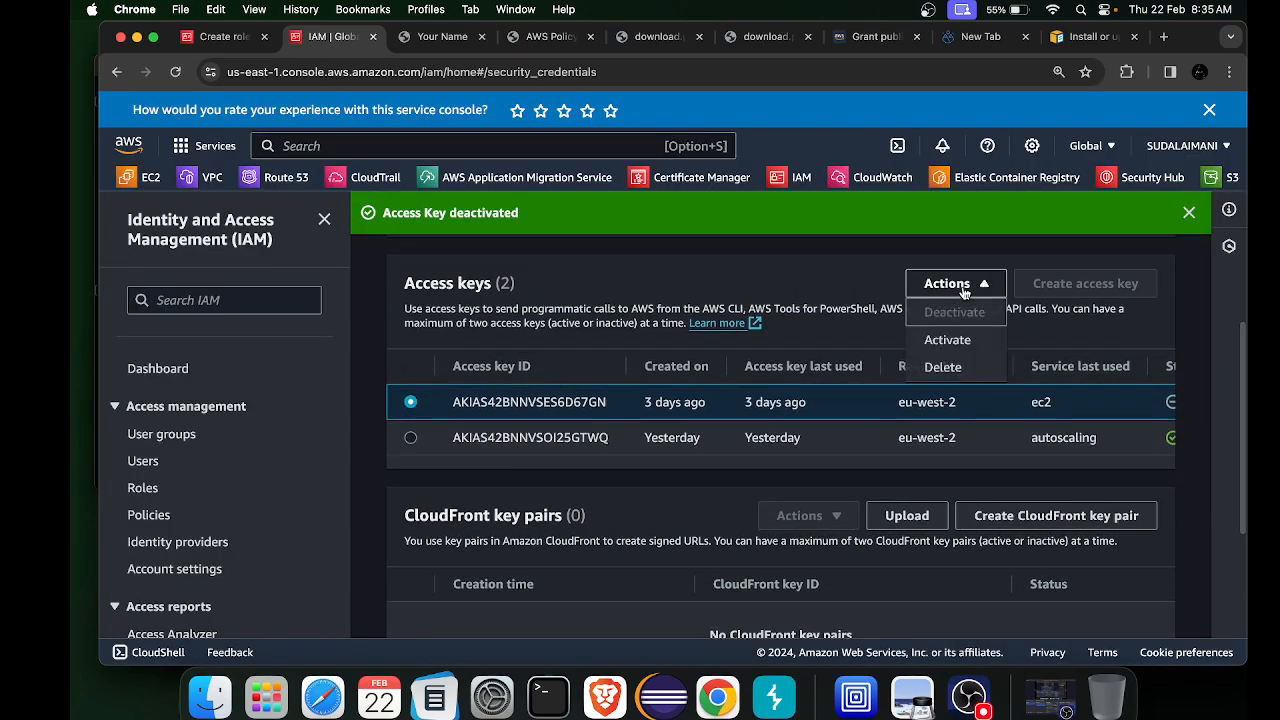
{"action": "left_click", "coordinate": [938, 370]}
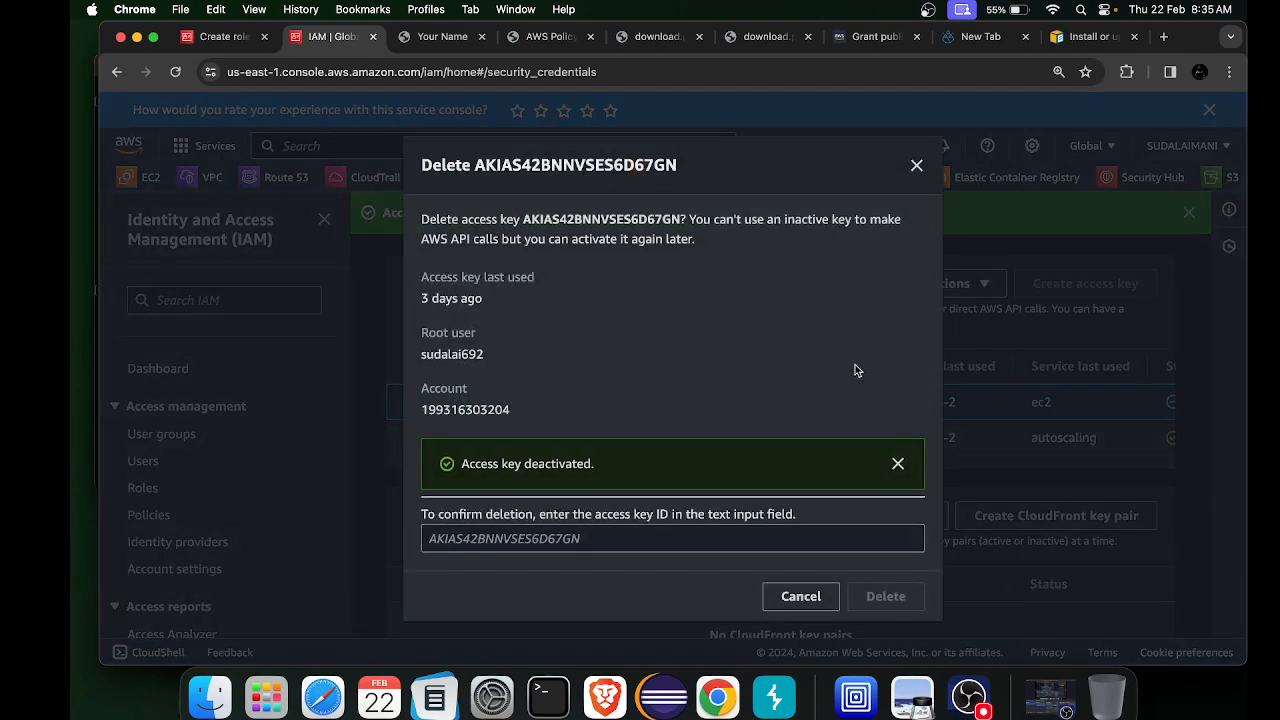
{"action": "double_click", "coordinate": [556, 164]}
{"action": "key", "text": "super+c"}
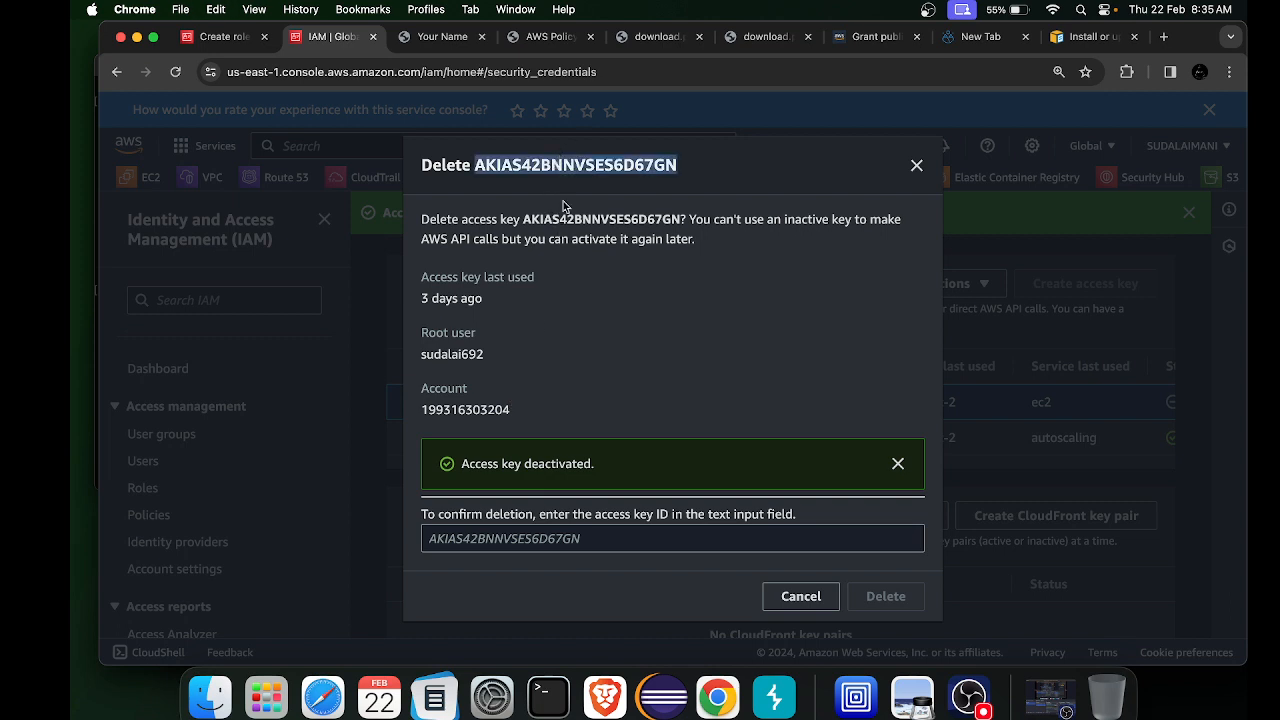
{"action": "left_click", "coordinate": [512, 547]}
{"action": "key", "text": "super+v"}
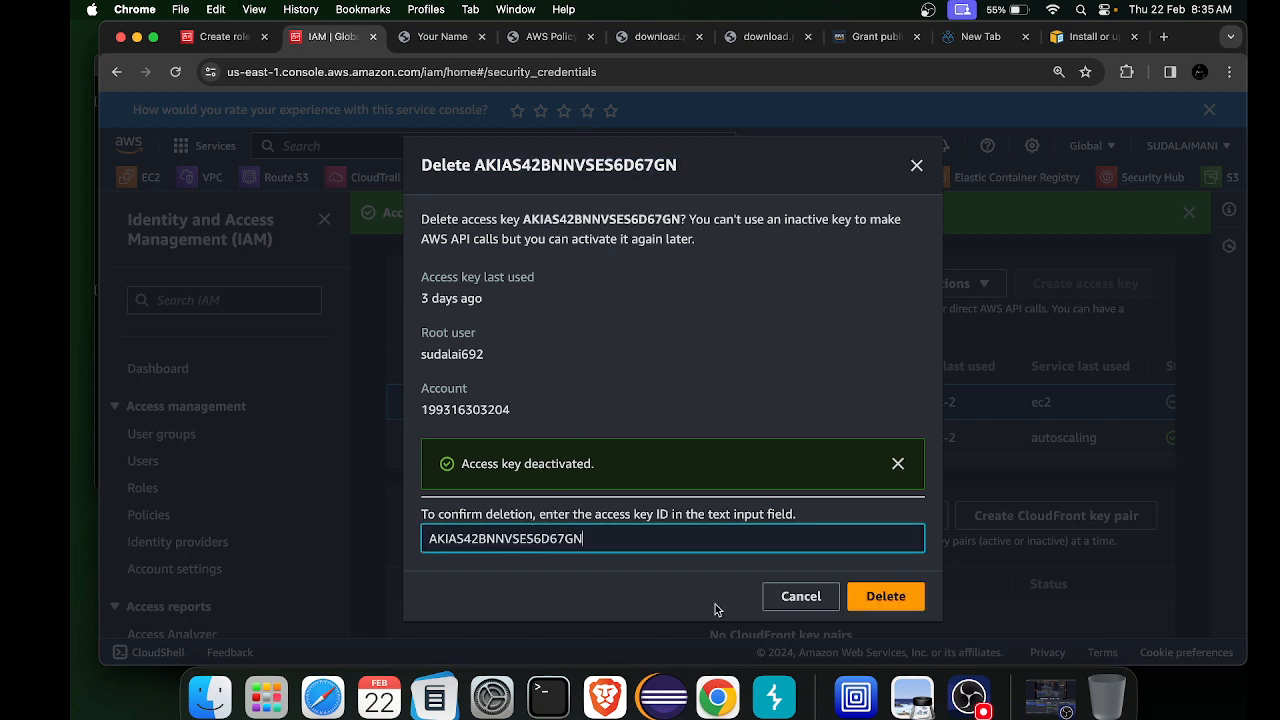
{"action": "left_click", "coordinate": [885, 596]}
Reopen the account's Security credentials page and go to the Access keys section
{"action": "scroll", "coordinate": [897, 488], "scroll_direction": "down", "scroll_amount": 3}
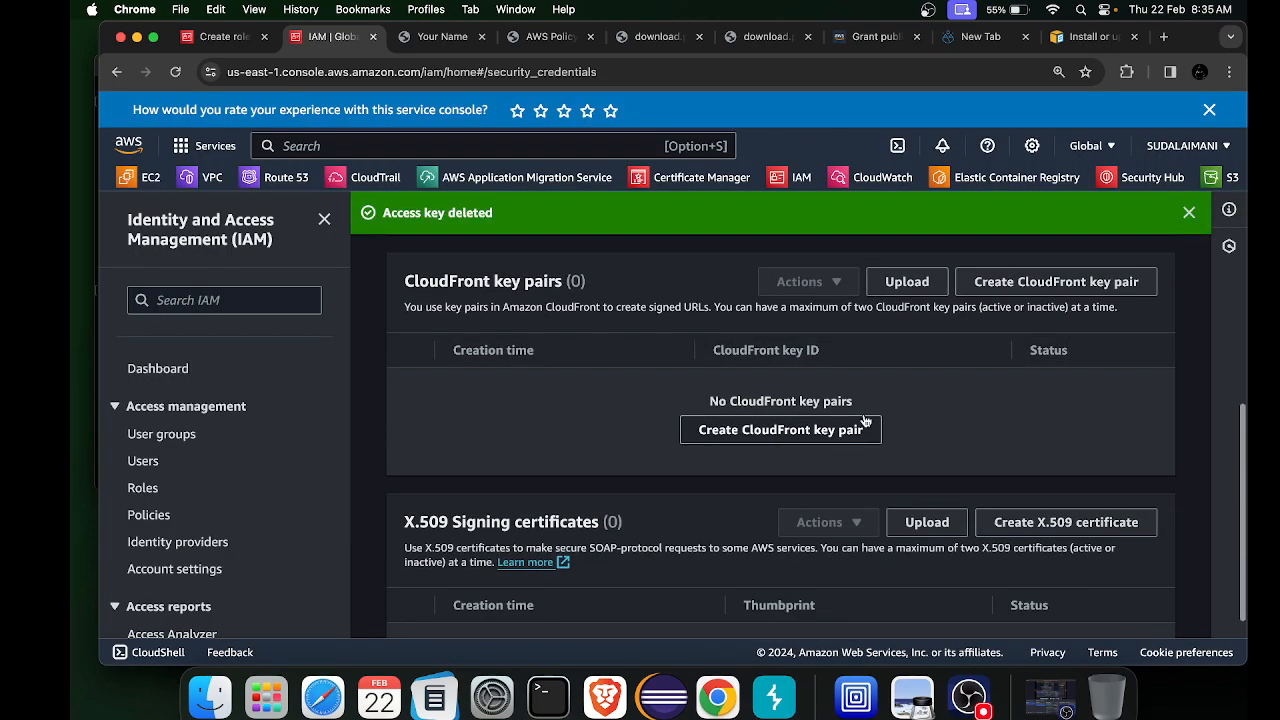
{"action": "scroll", "coordinate": [866, 422], "scroll_direction": "up", "scroll_amount": 10}
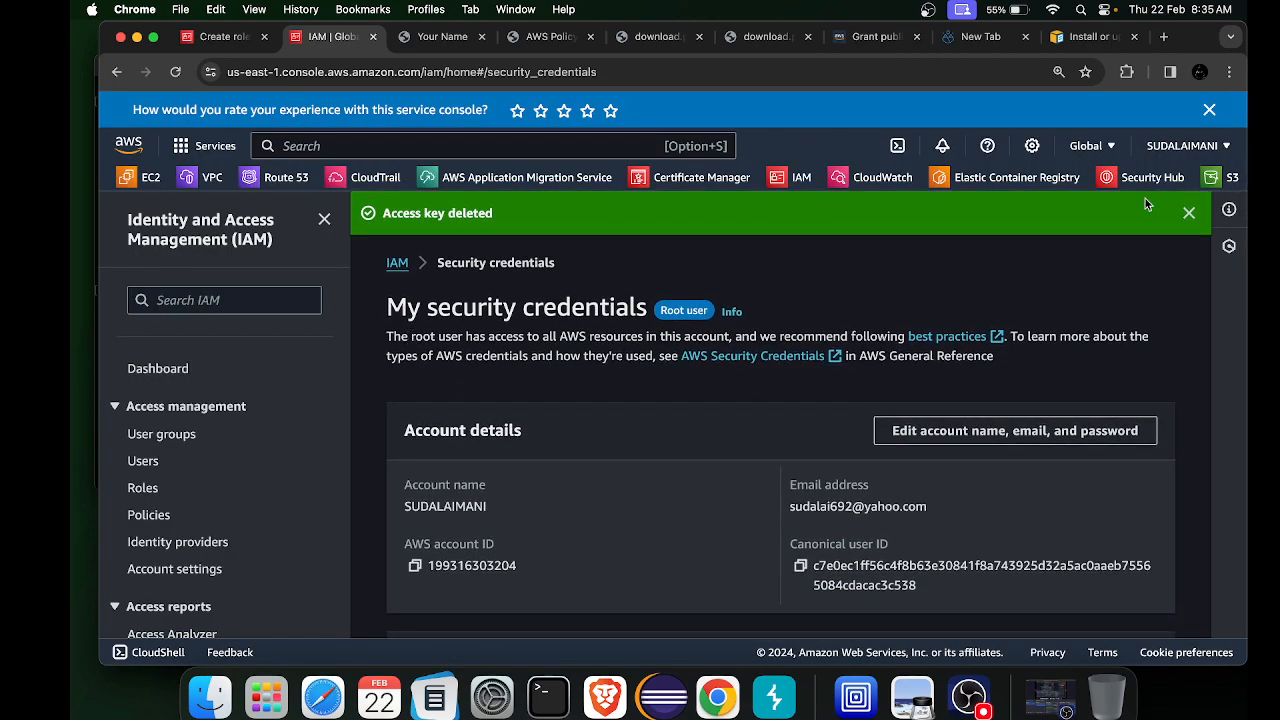
{"action": "left_click", "coordinate": [1180, 146]}
{"action": "left_click", "coordinate": [1012, 379]}
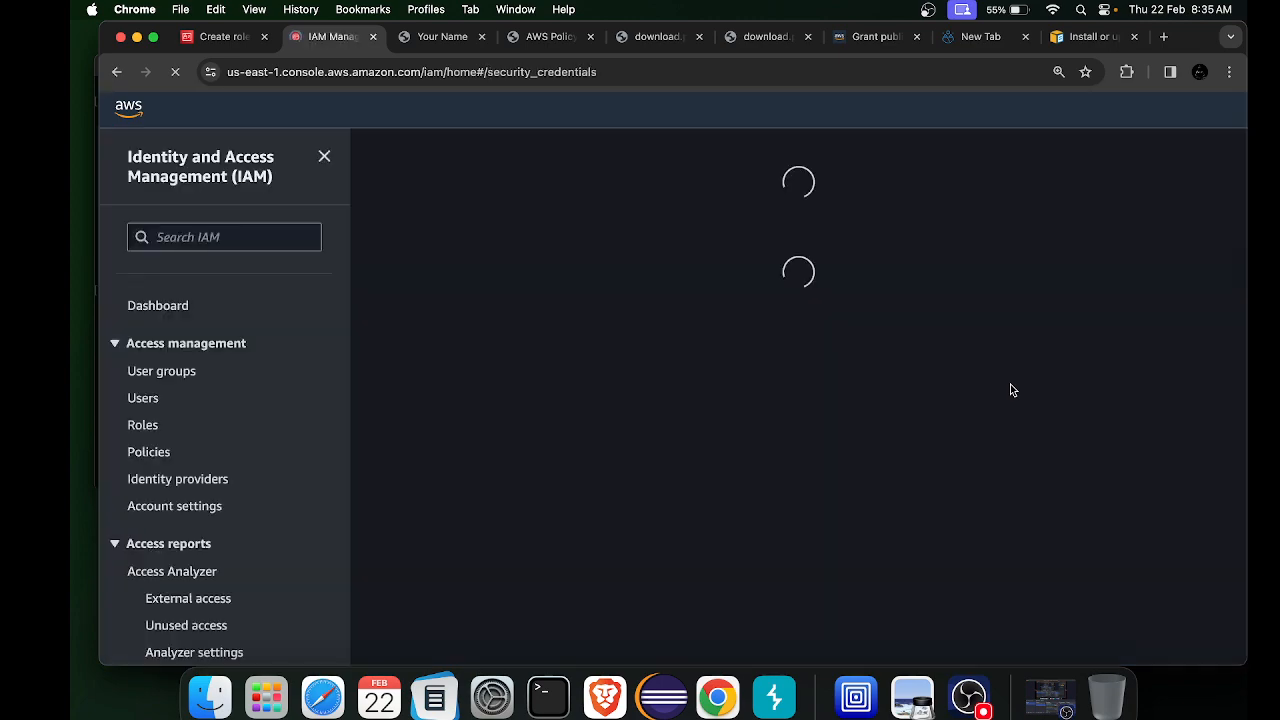
{"action": "scroll", "coordinate": [721, 473], "scroll_direction": "down", "scroll_amount": 10}
{"action": "scroll", "coordinate": [721, 478], "scroll_direction": "up", "scroll_amount": 1}
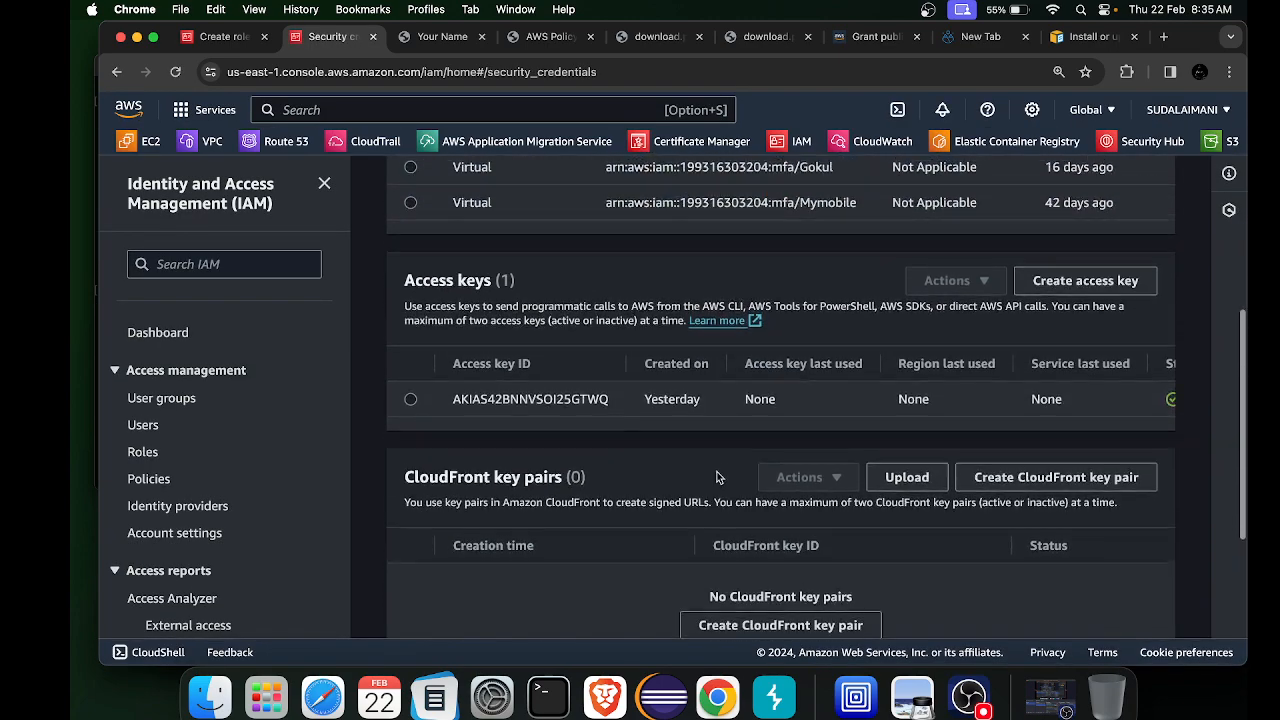
{"action": "scroll", "coordinate": [517, 303], "scroll_direction": "up", "scroll_amount": 1}
{"action": "left_click_drag", "start_coordinate": [408, 314], "coordinate": [491, 313]}
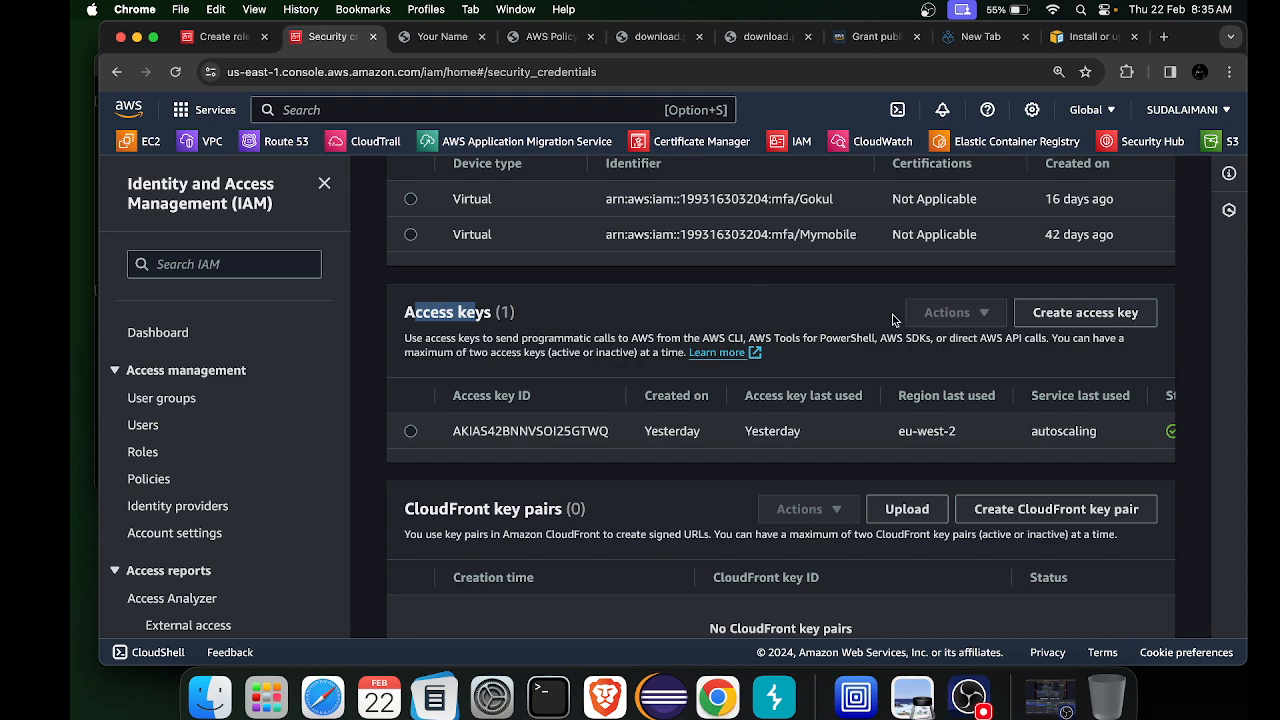
Create a new root user access key, acknowledging that a root access key is not a best practice
{"action": "left_click", "coordinate": [1075, 322]}
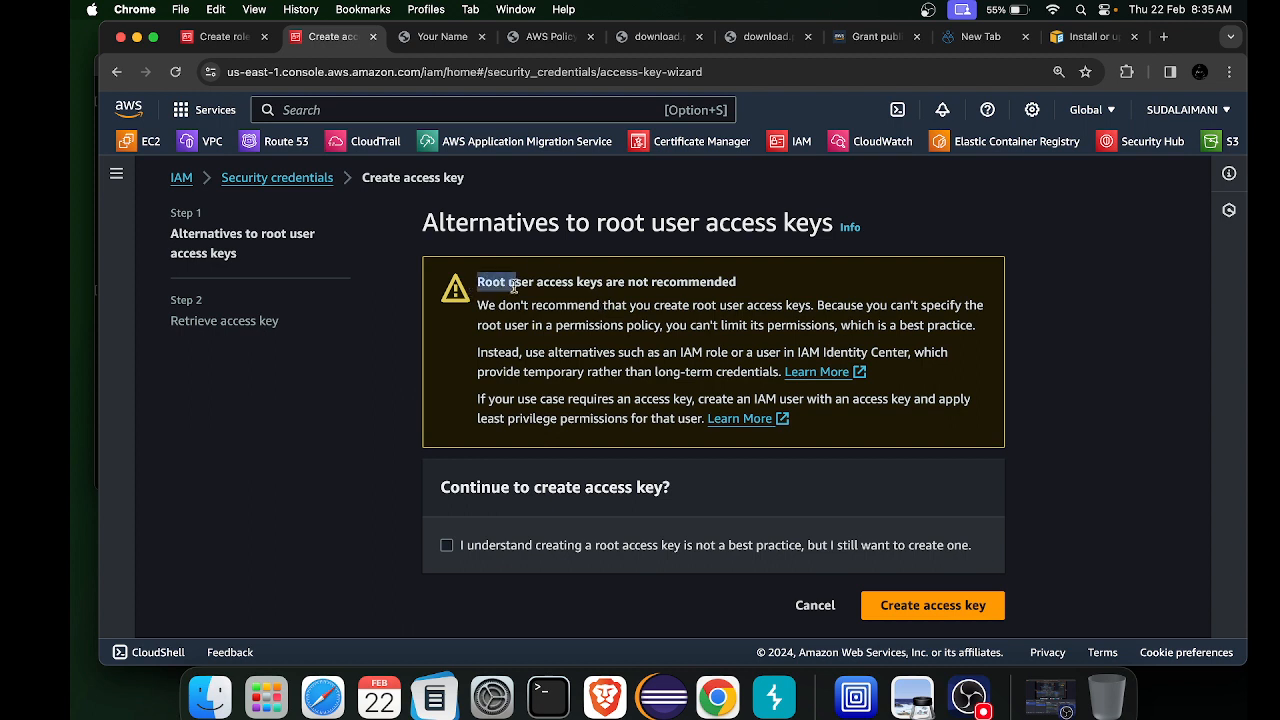
{"action": "triple_click", "coordinate": [472, 282]}
{"action": "left_click_drag", "start_coordinate": [640, 293], "coordinate": [638, 289]}
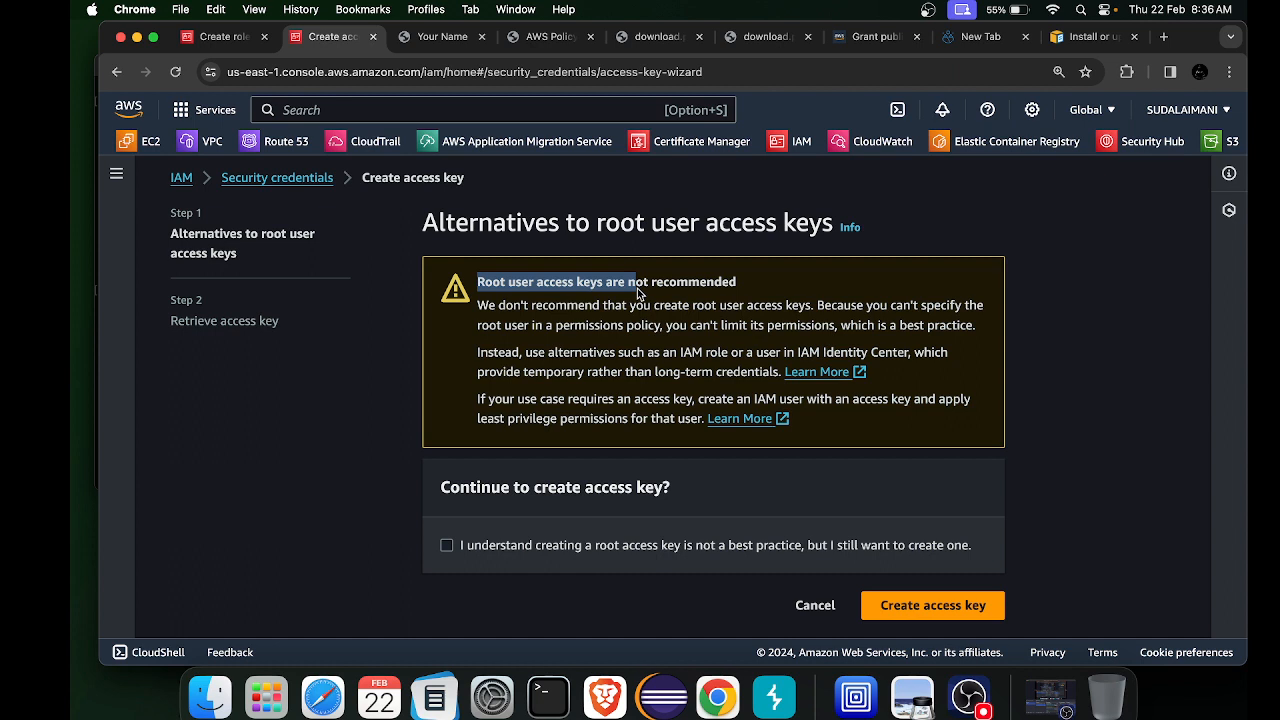
{"action": "left_click", "coordinate": [446, 544]}
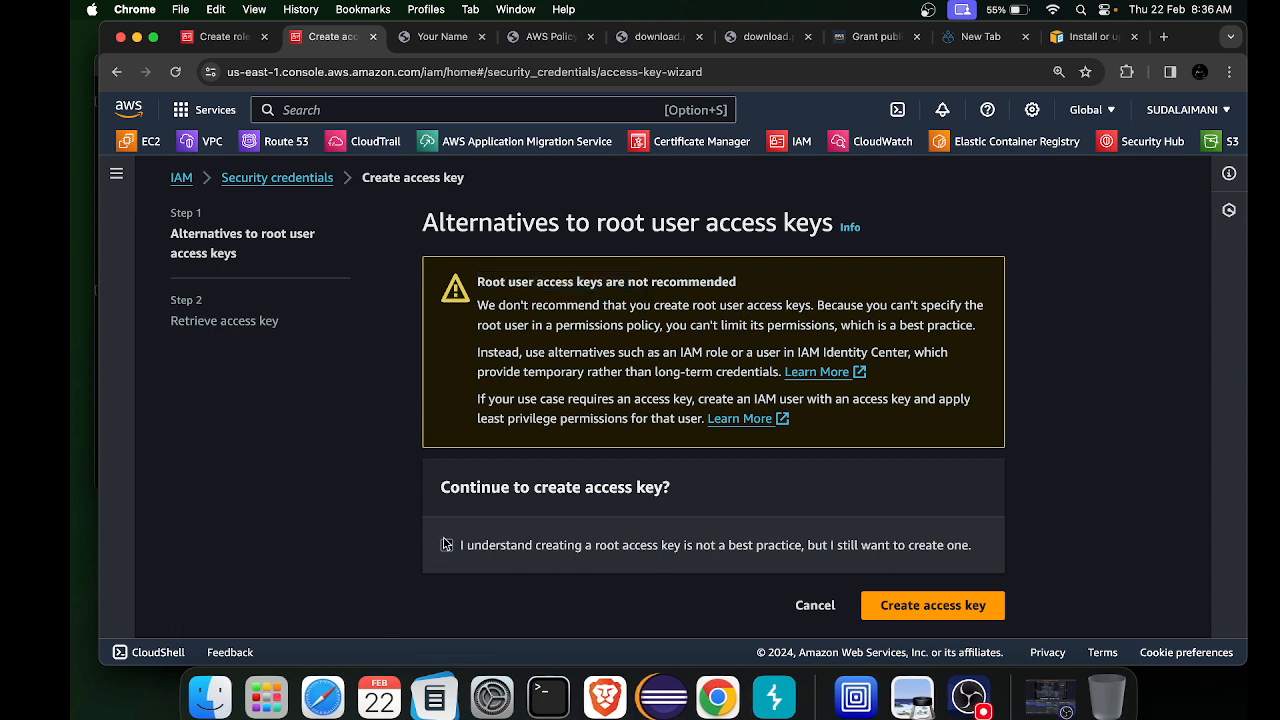
{"action": "left_click", "coordinate": [975, 606]}
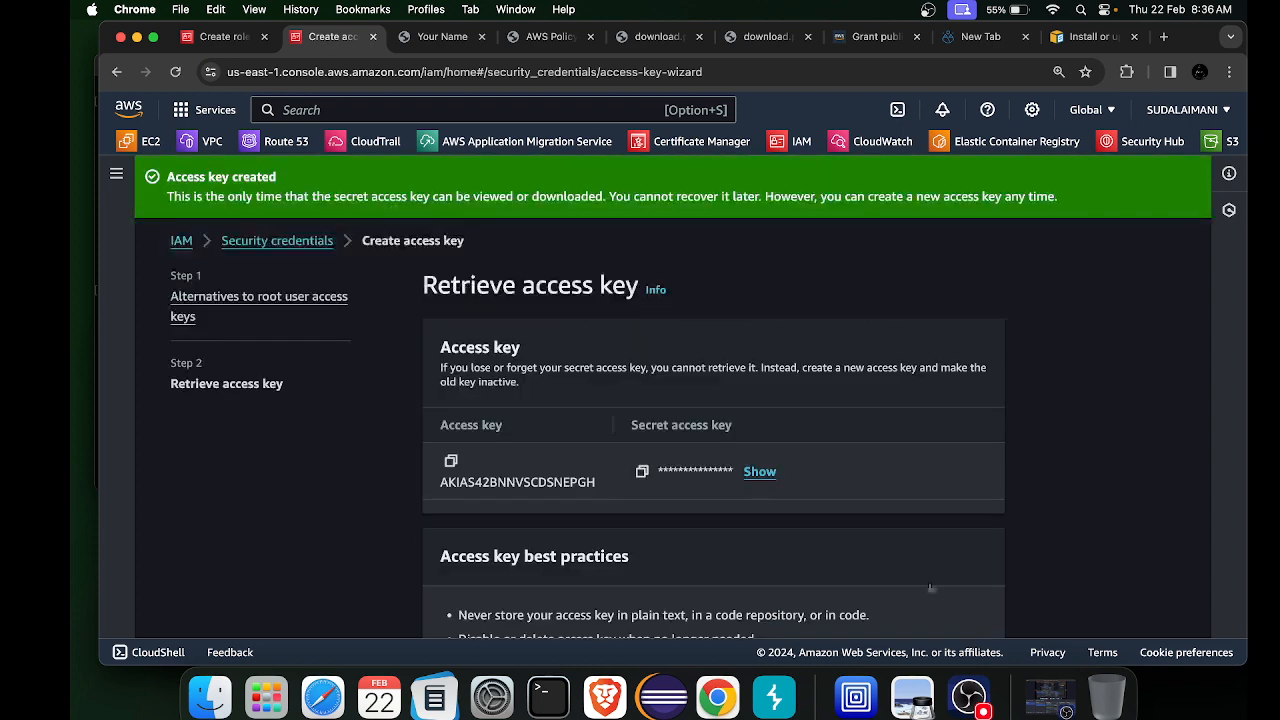
{"action": "scroll", "coordinate": [500, 480], "scroll_direction": "down", "scroll_amount": 2}
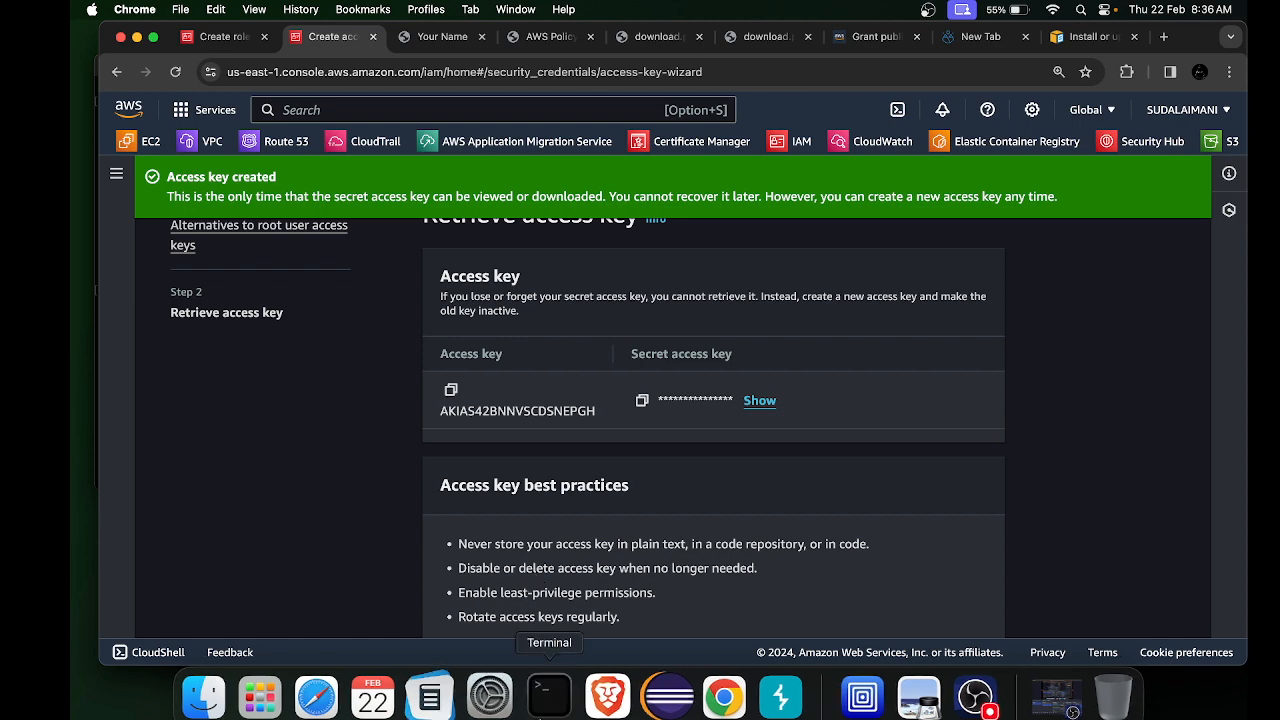
Switch to Terminal, make its window full screen with larger text, and run aws configure
{"action": "left_click", "coordinate": [548, 697]}
{"action": "type", "text": "aws co"}
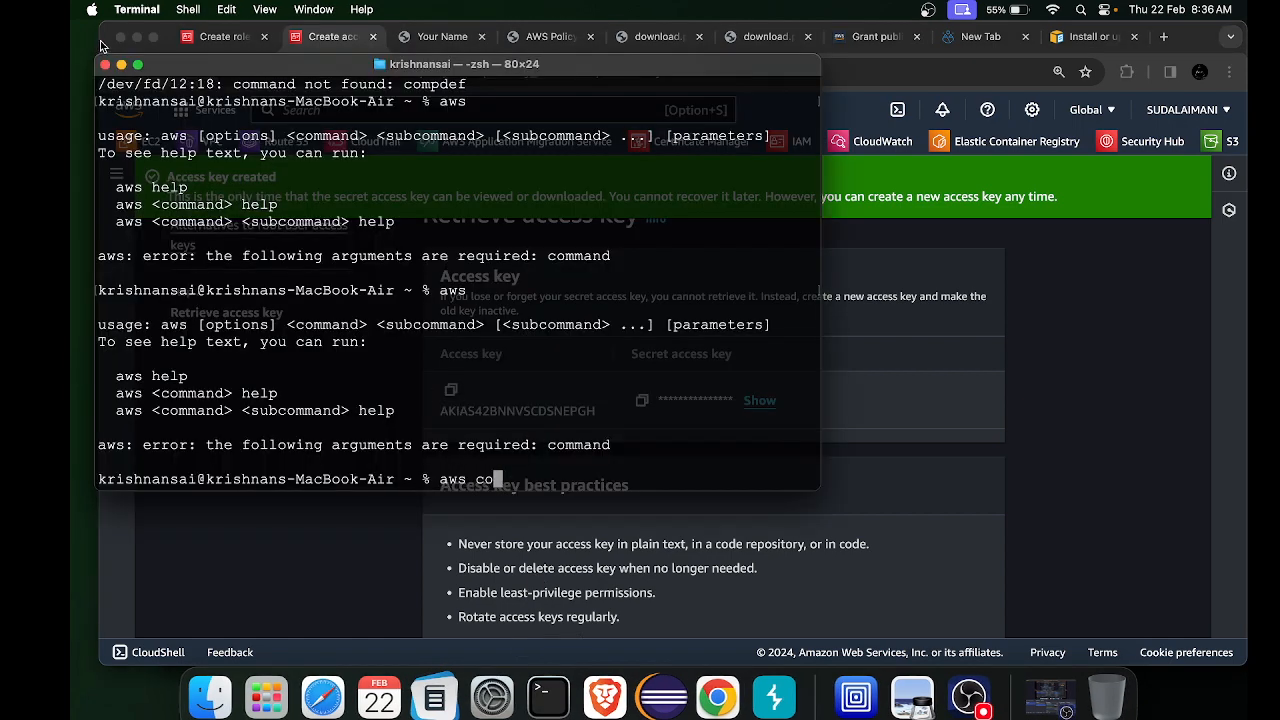
{"action": "left_click", "coordinate": [138, 64]}
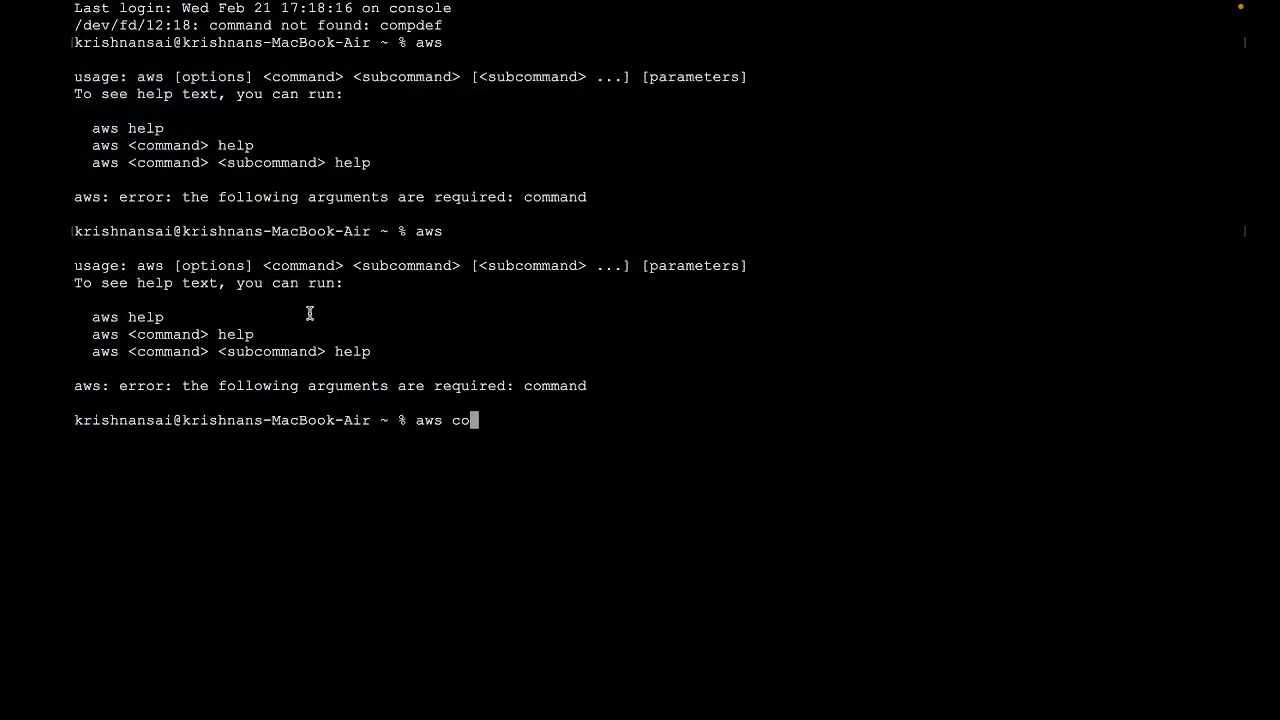
{"action": "key", "text": "super+plus"}
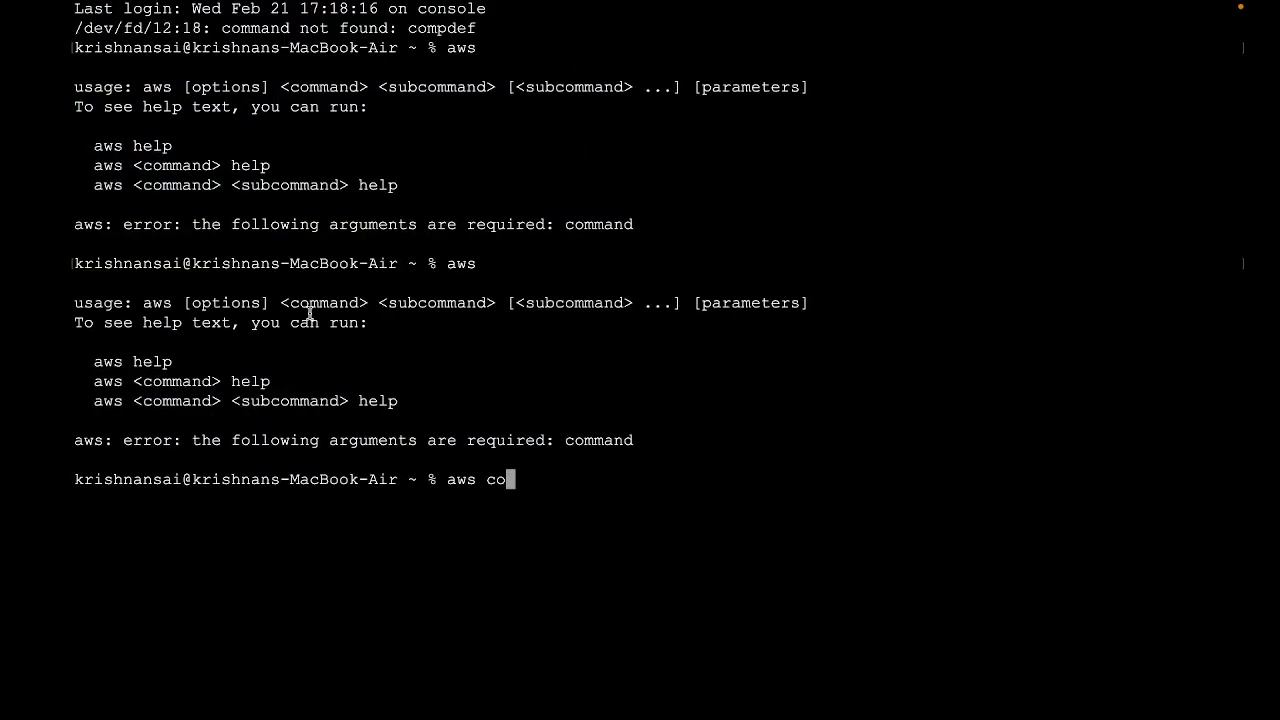
{"action": "type", "text": "nfigure"}
{"action": "key", "text": "Return"}
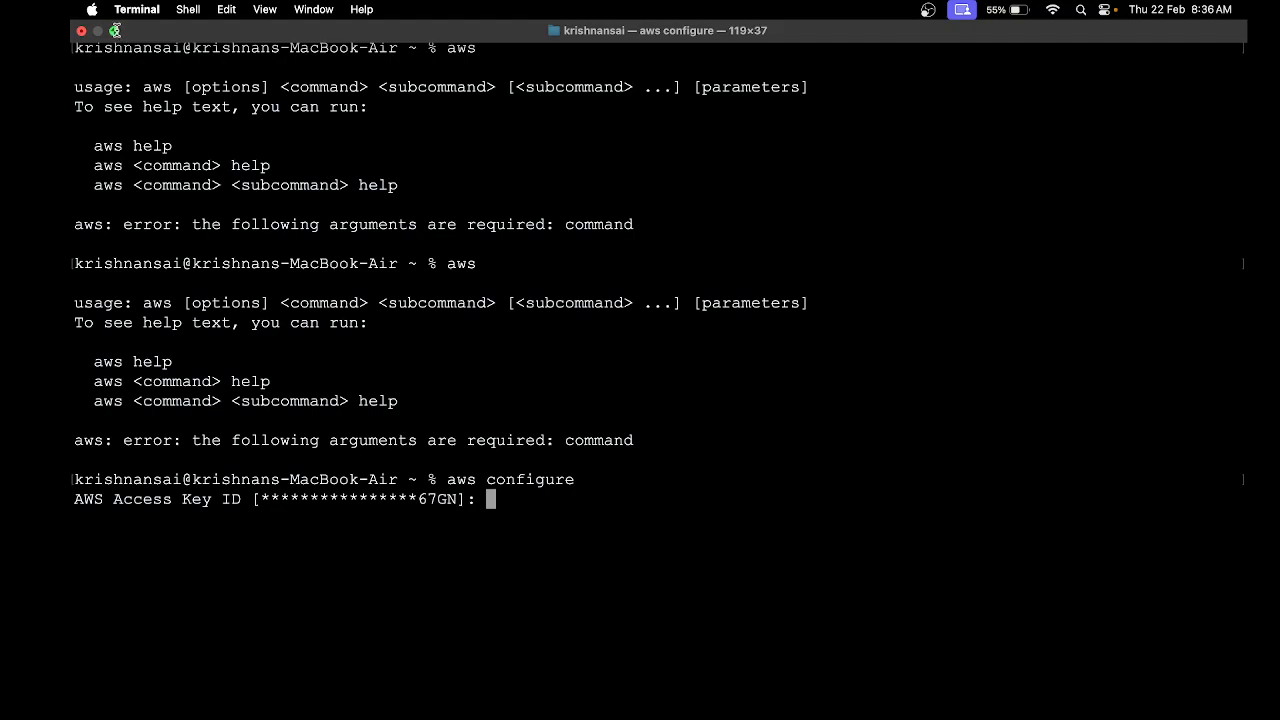
Copy the new access key ID from the AWS console in Chrome and enter it at the AWS Access Key ID prompt in Terminal
{"action": "left_click", "coordinate": [116, 31]}
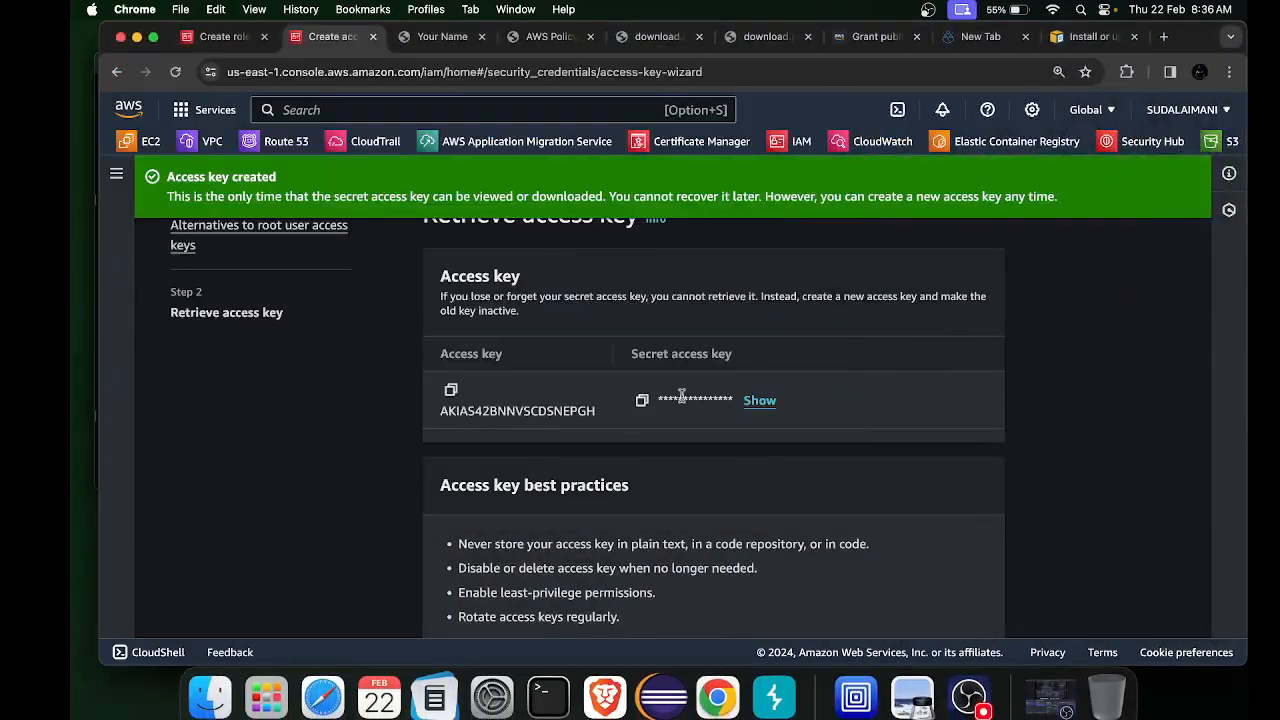
{"action": "left_click", "coordinate": [451, 389]}
{"action": "left_click", "coordinate": [549, 700]}
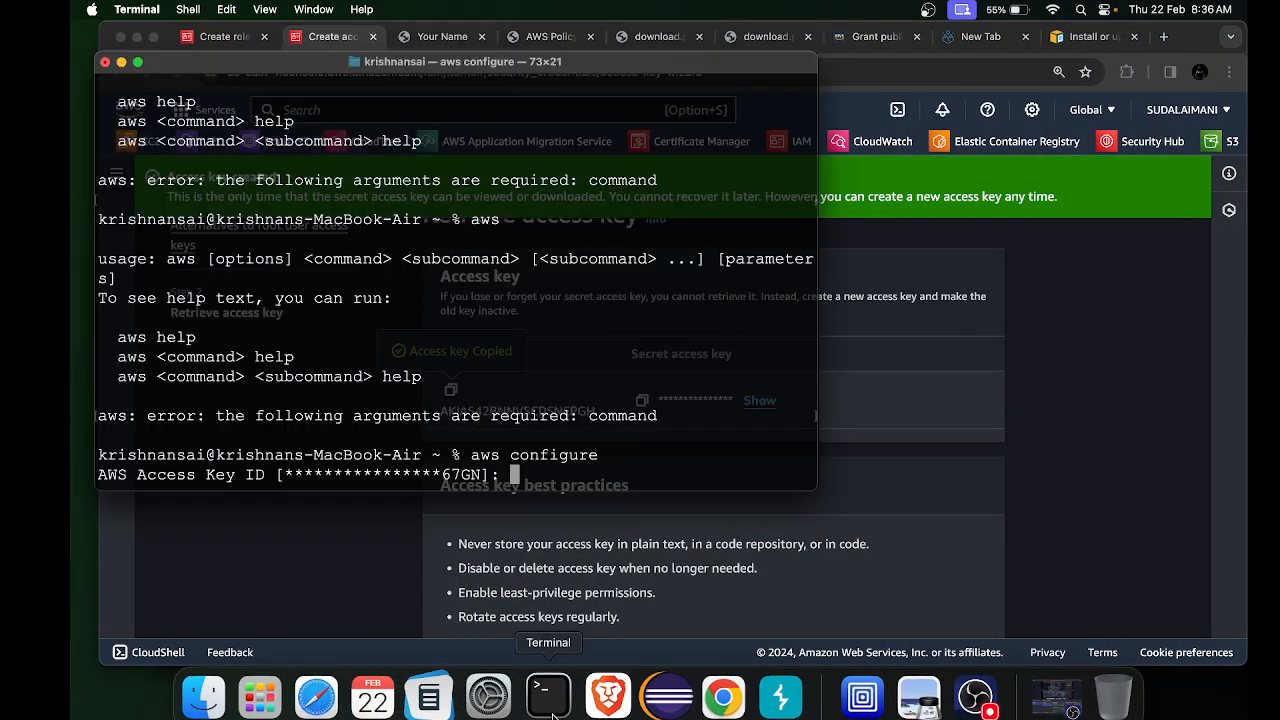
{"action": "right_click", "coordinate": [537, 438]}
{"action": "left_click", "coordinate": [565, 466]}
{"action": "key", "text": "Return"}
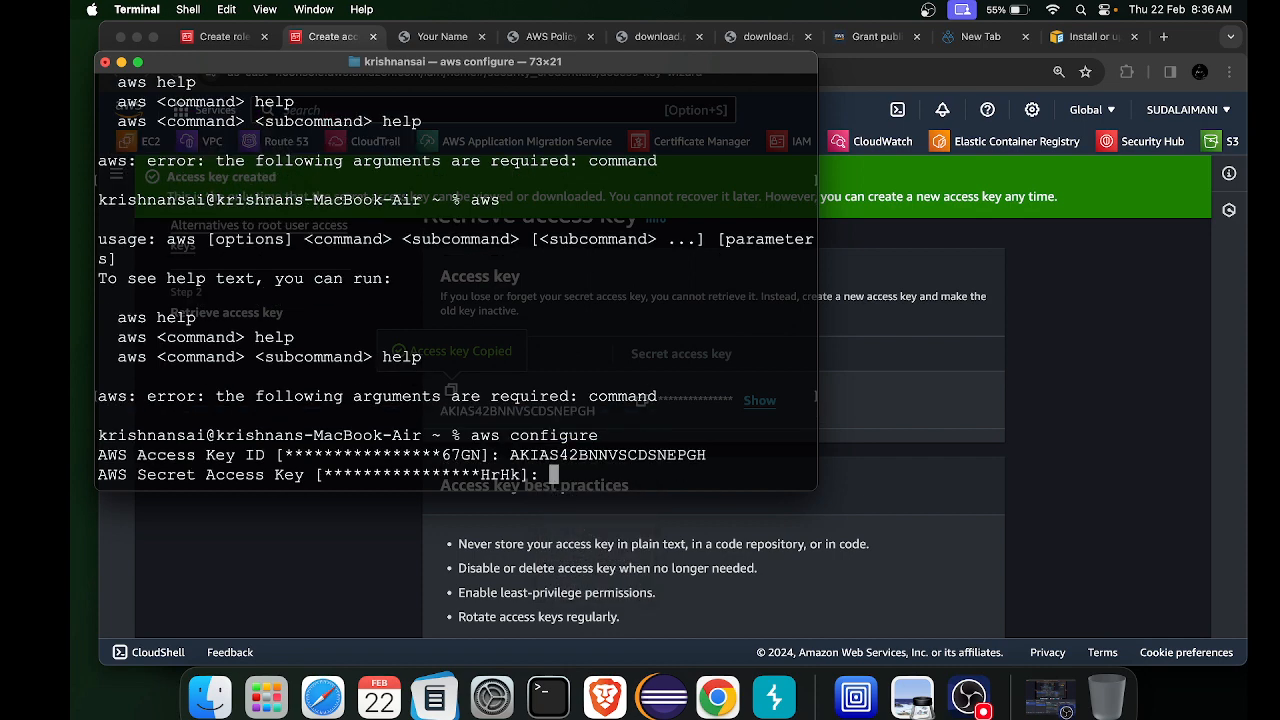
Copy the secret access key from the AWS console and enter it at Terminal's AWS Secret Access Key prompt
{"action": "left_click", "coordinate": [679, 617]}
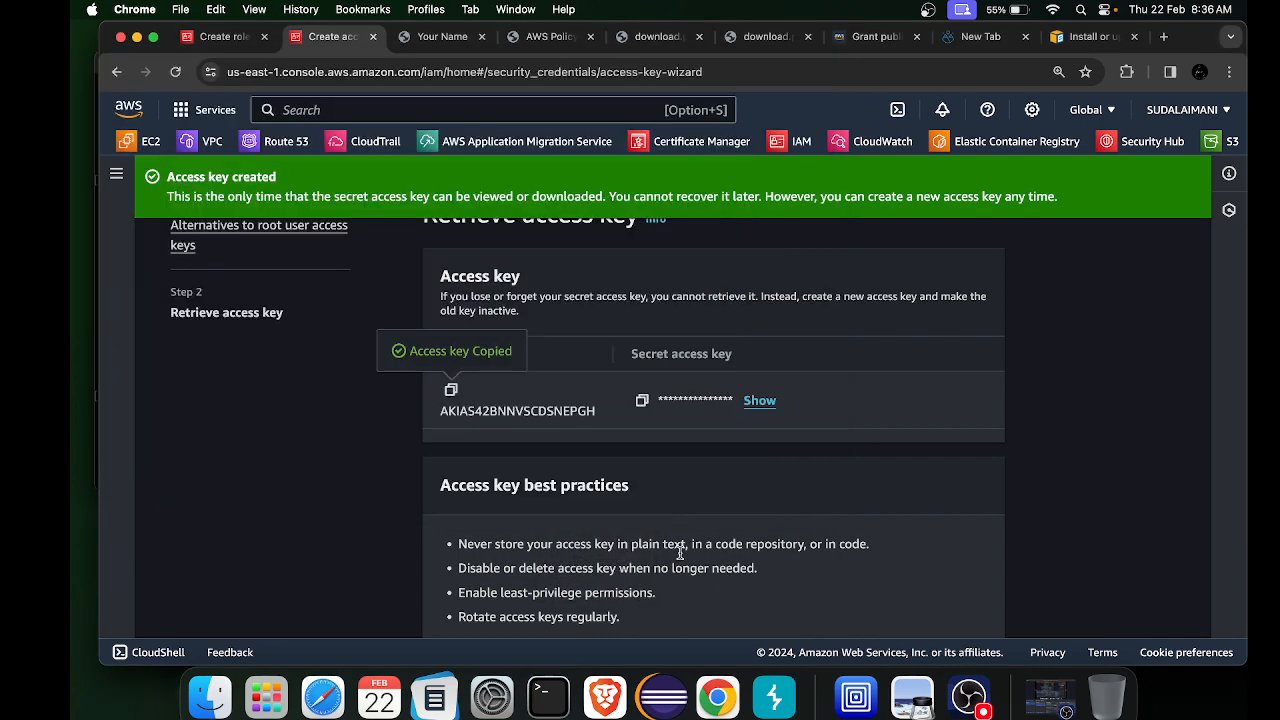
{"action": "left_click", "coordinate": [642, 400]}
{"action": "left_click", "coordinate": [546, 697]}
{"action": "right_click", "coordinate": [633, 434]}
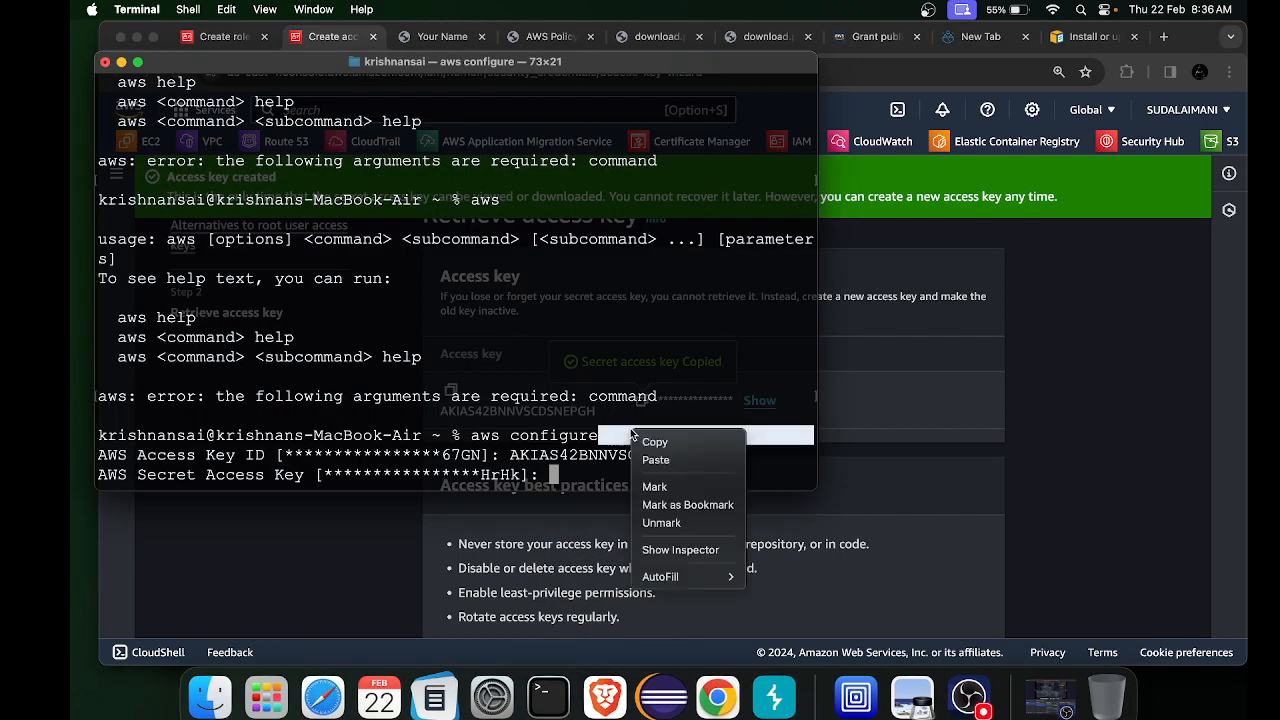
{"action": "left_click", "coordinate": [656, 460]}
{"action": "key", "text": "Return"}
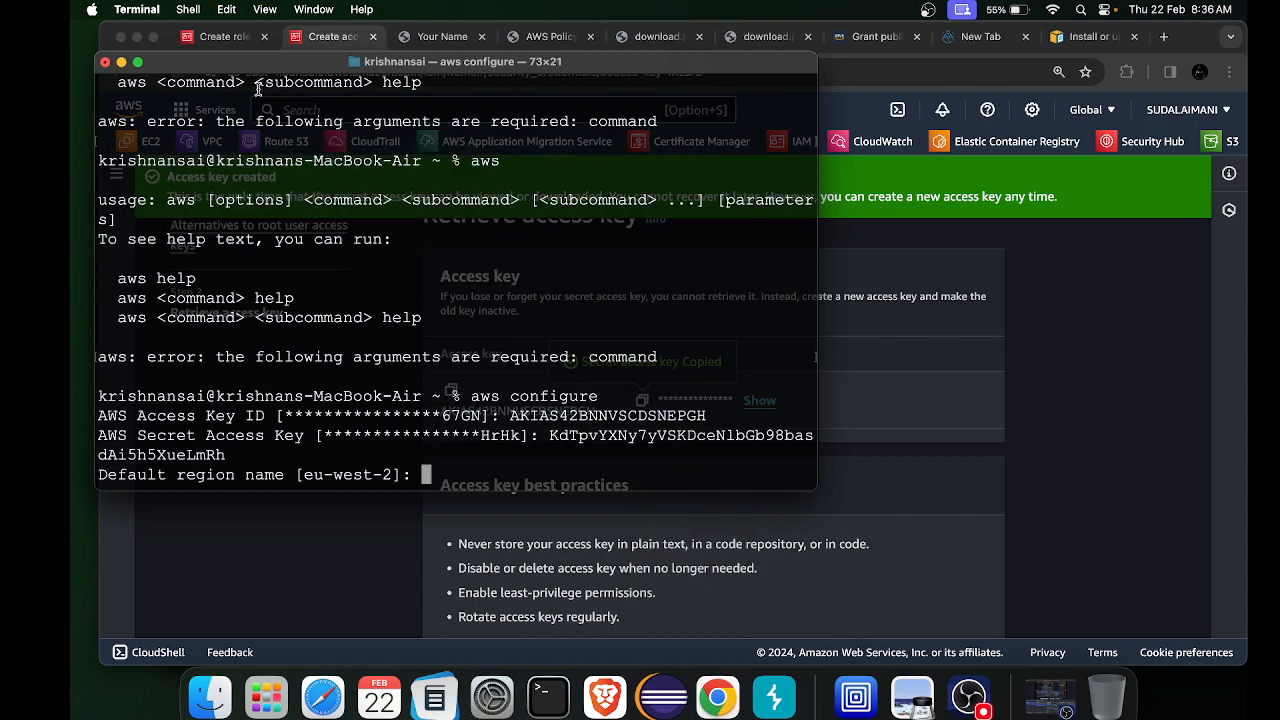
Make Terminal full screen, finish aws configure with the default region eu-west-2 and no output format, and clear the screen
{"action": "left_click", "coordinate": [137, 62]}
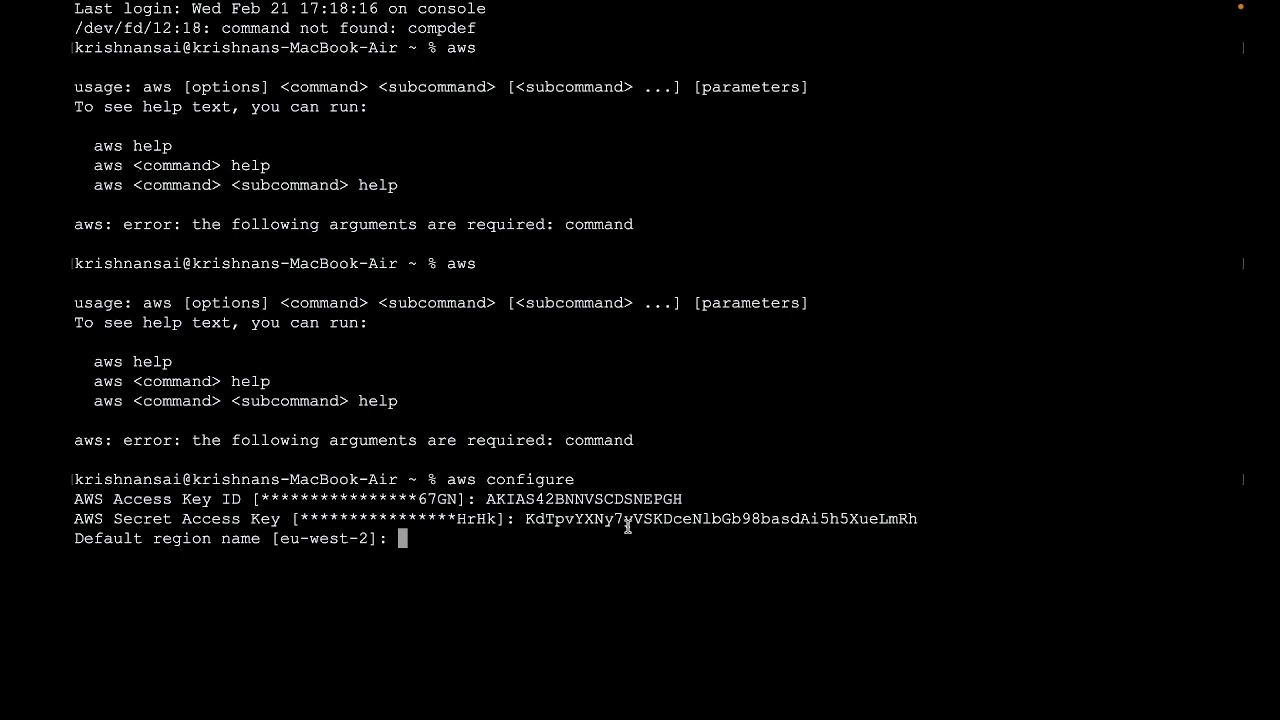
{"action": "key", "text": "Return"}
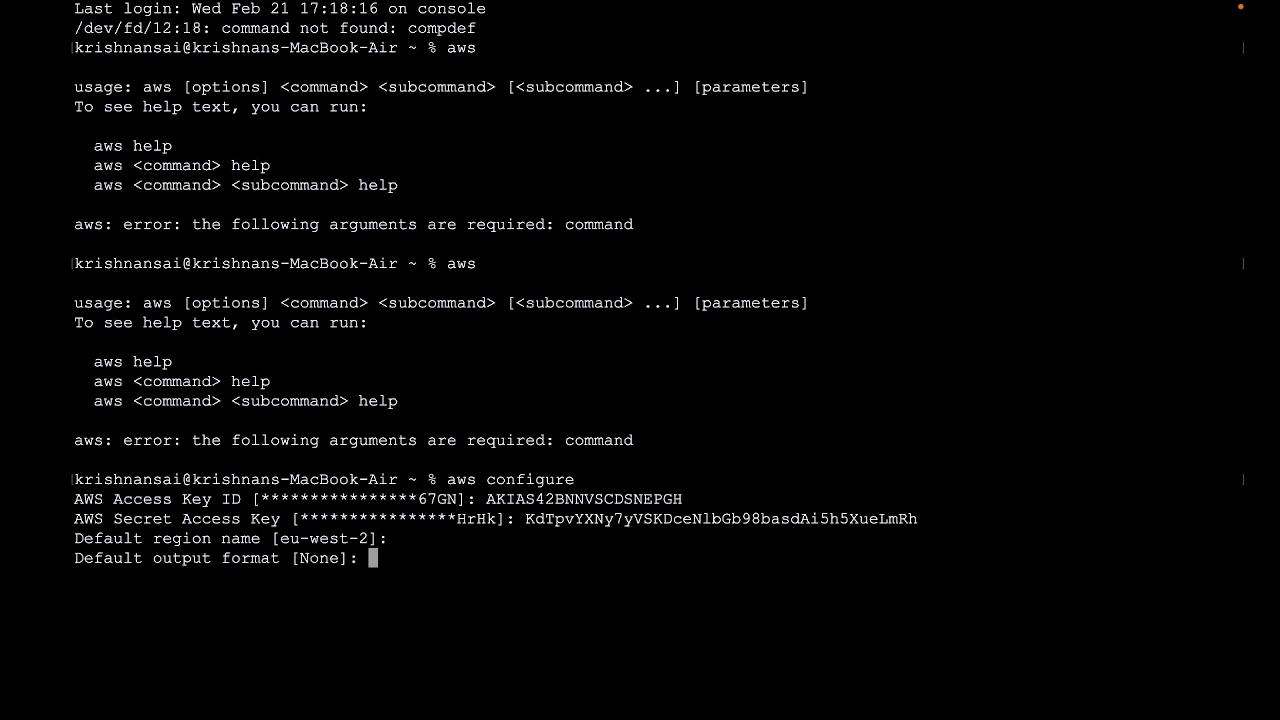
{"action": "key", "text": "Return"}
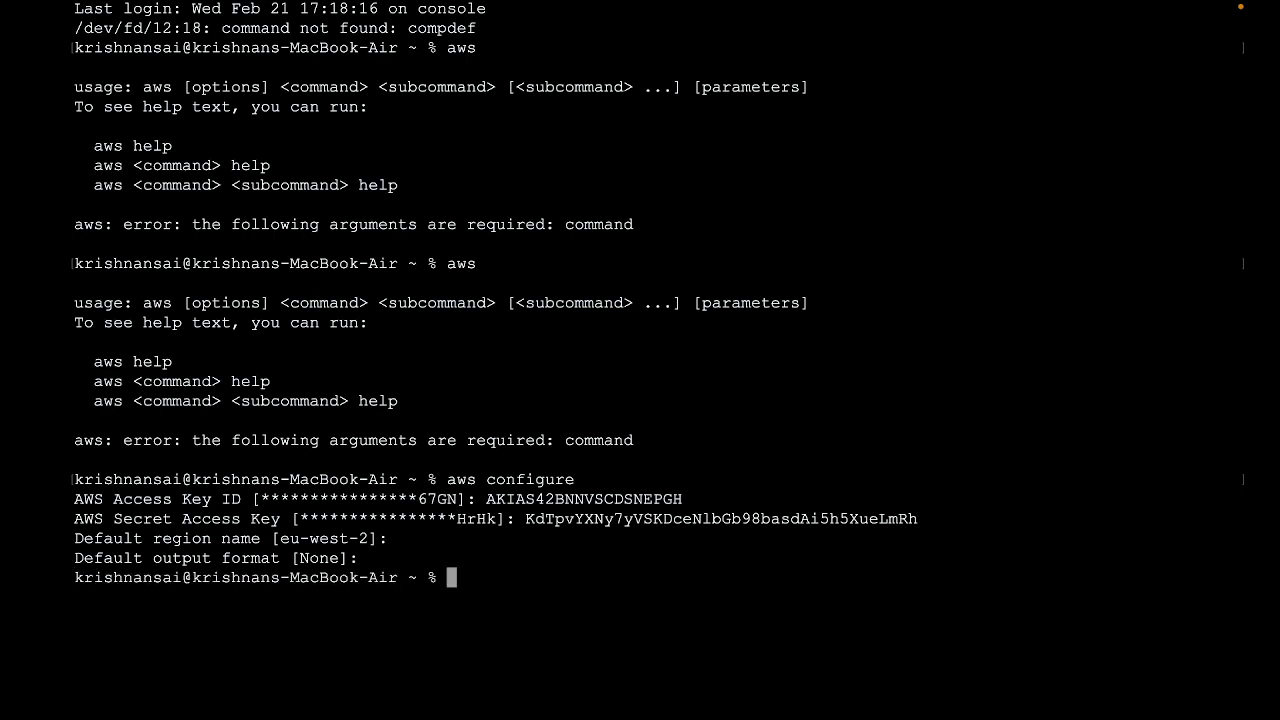
{"action": "type", "text": "clear"}
{"action": "key", "text": "Return"}
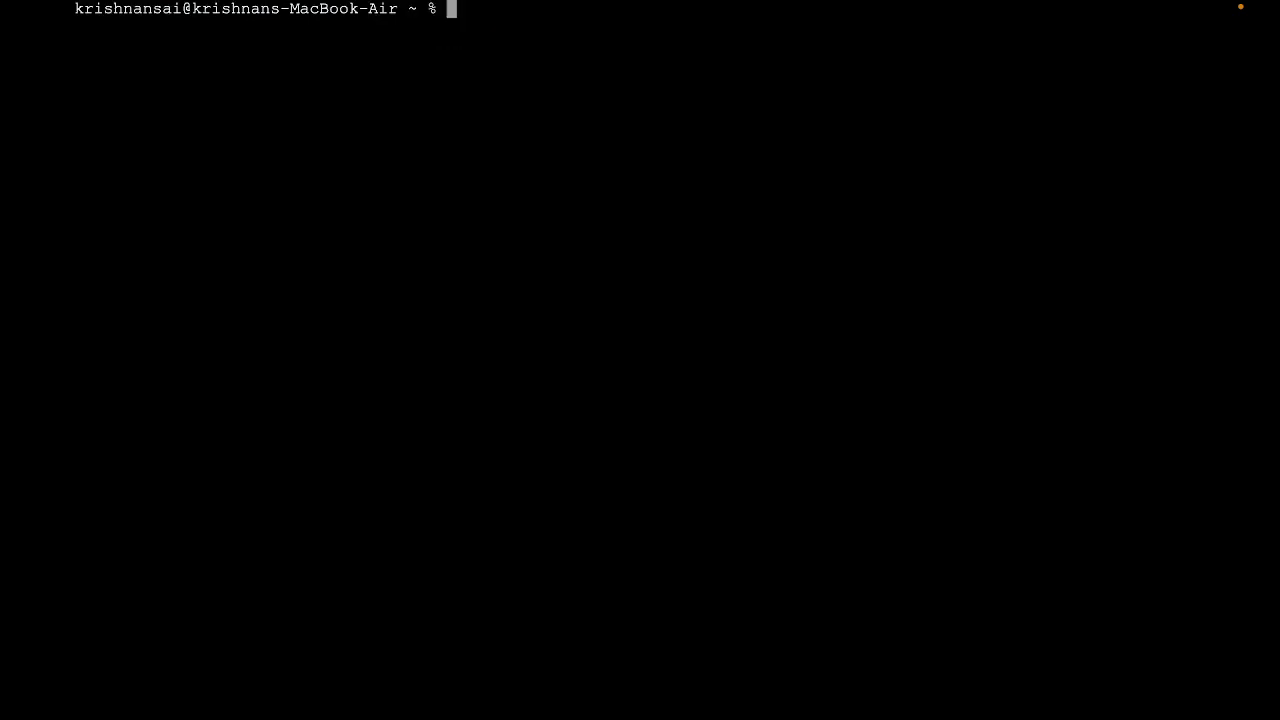
Run aws --help to request the AWS CLI usage information
{"action": "type", "text": "aws "}
{"action": "type", "text": "--hc"}
{"action": "key", "text": "BackSpace"}
{"action": "type", "text": "elp"}
{"action": "key", "text": "Return"}
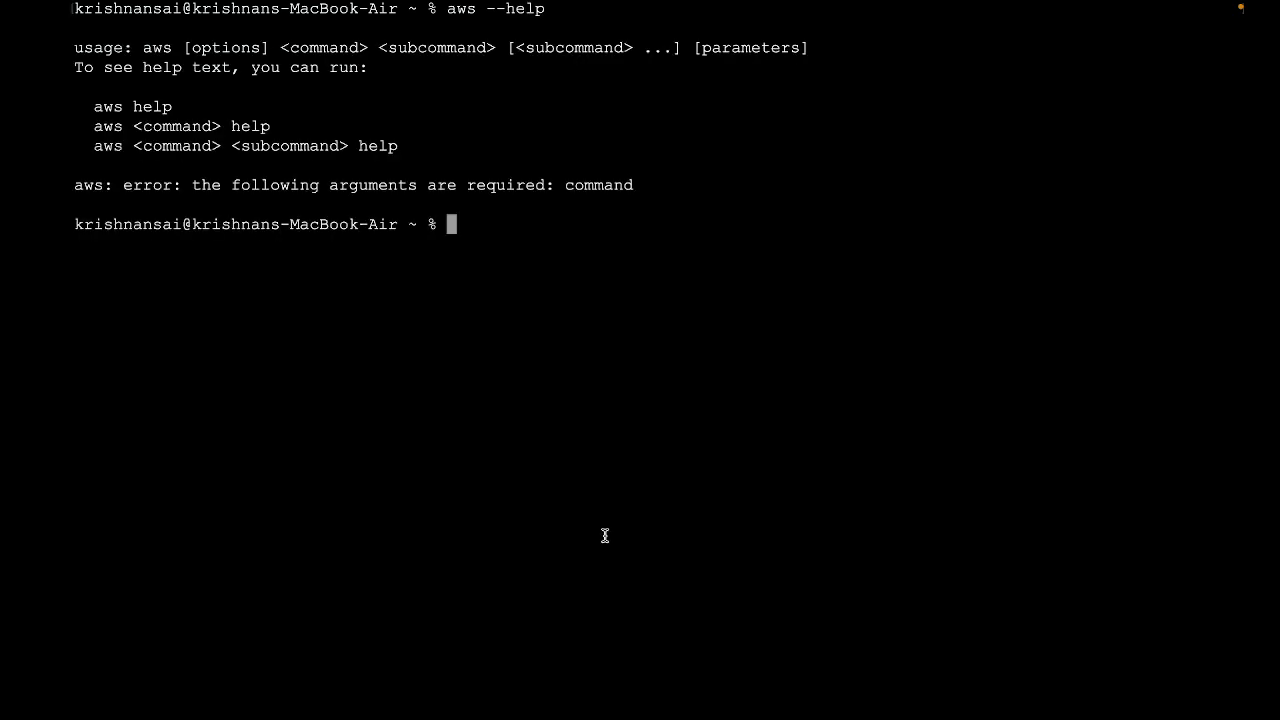
Change the previous command to aws help, view the AWS CLI manual, and return to the prompt
{"action": "key", "text": "Up"}
{"action": "key", "text": "Left"}
{"action": "key", "text": "Left"}
{"action": "key", "text": "Left"}
{"action": "key", "text": "Left"}
{"action": "key", "text": "BackSpace"}
{"action": "key", "text": "BackSpace"}
{"action": "key", "text": "Return"}
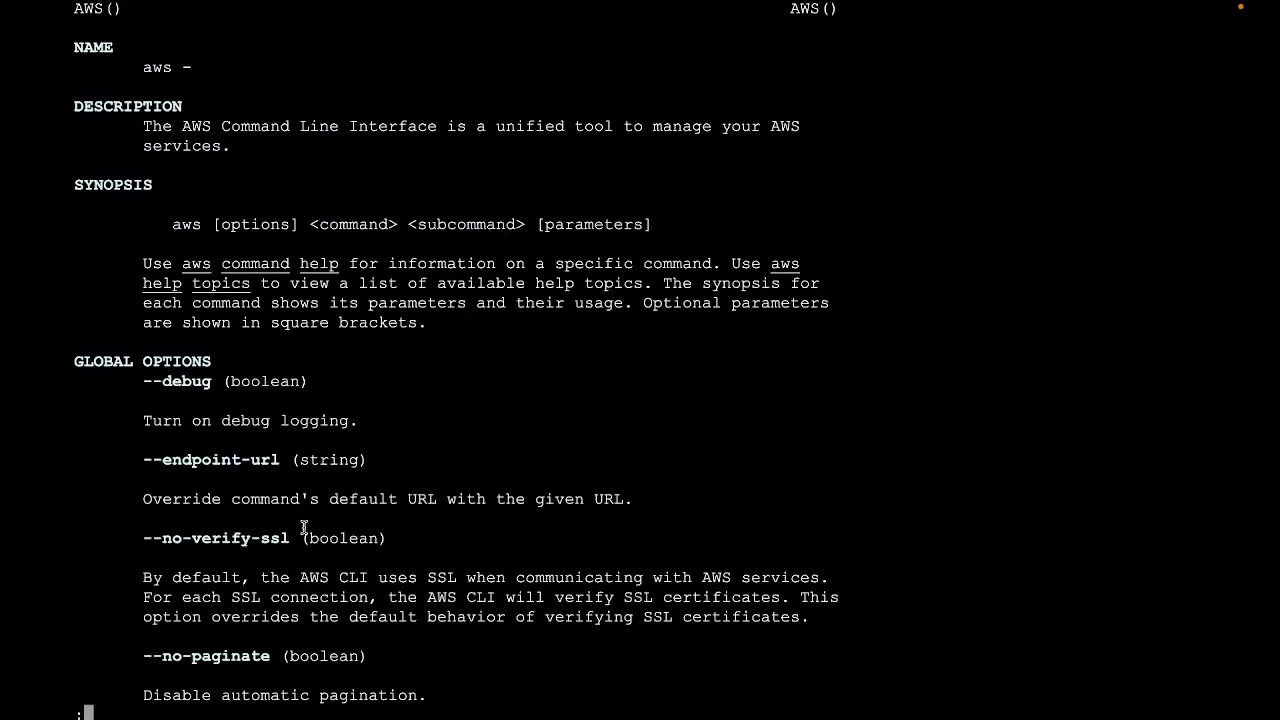
{"action": "key", "text": "q"}
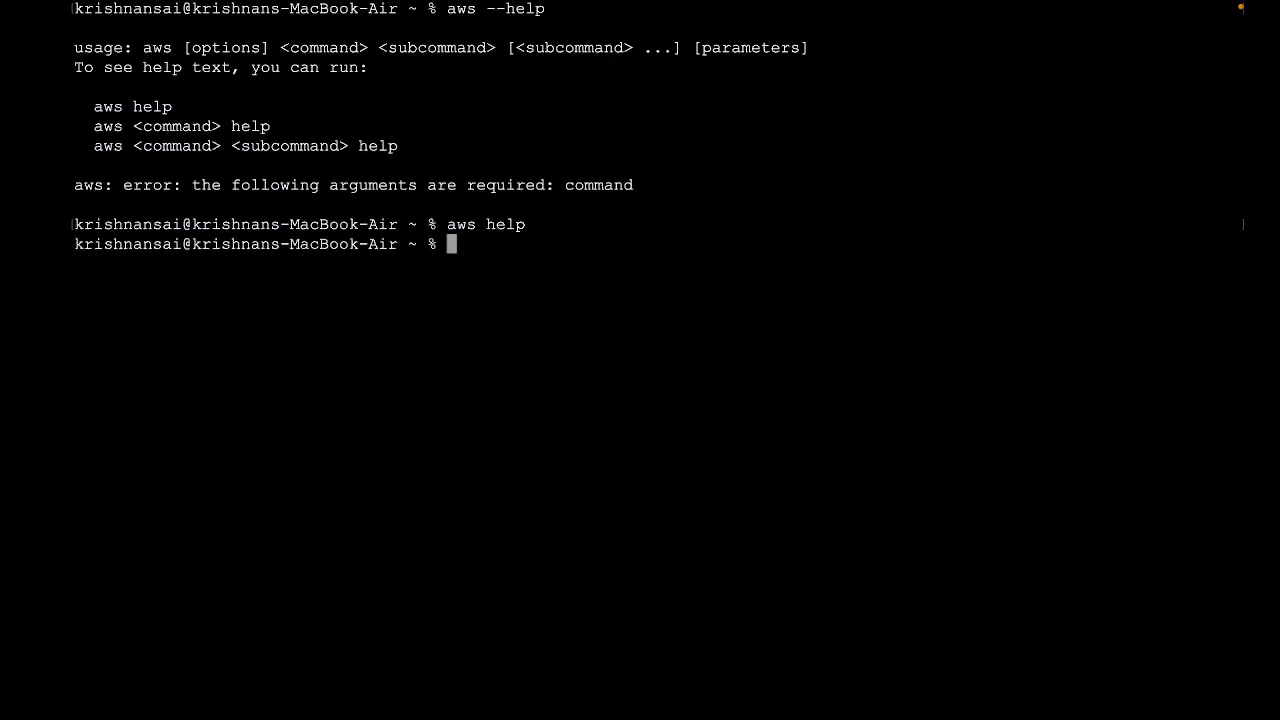
{"action": "key", "text": "Return"}
{"action": "key", "text": "Return"}
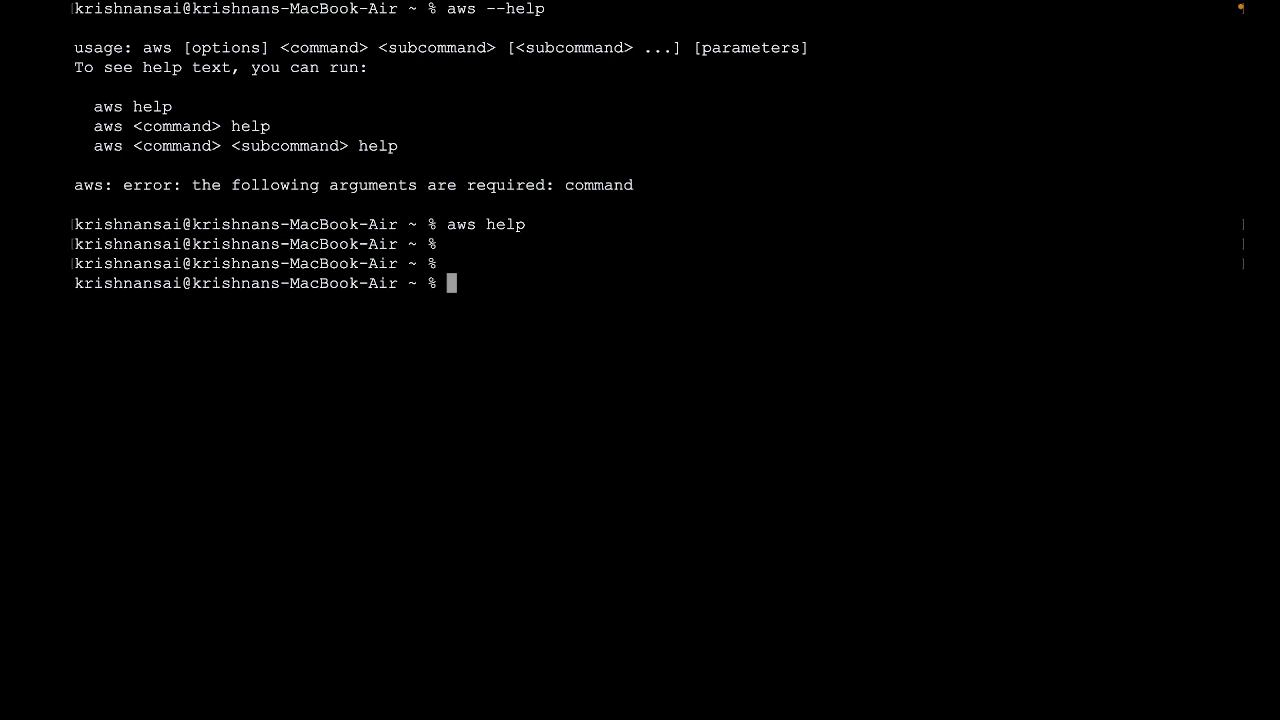
Run aws s3 help, read the opening sections of the S3 manual page, and leave it
{"action": "type", "text": "aws s3 help"}
{"action": "key", "text": "Return"}
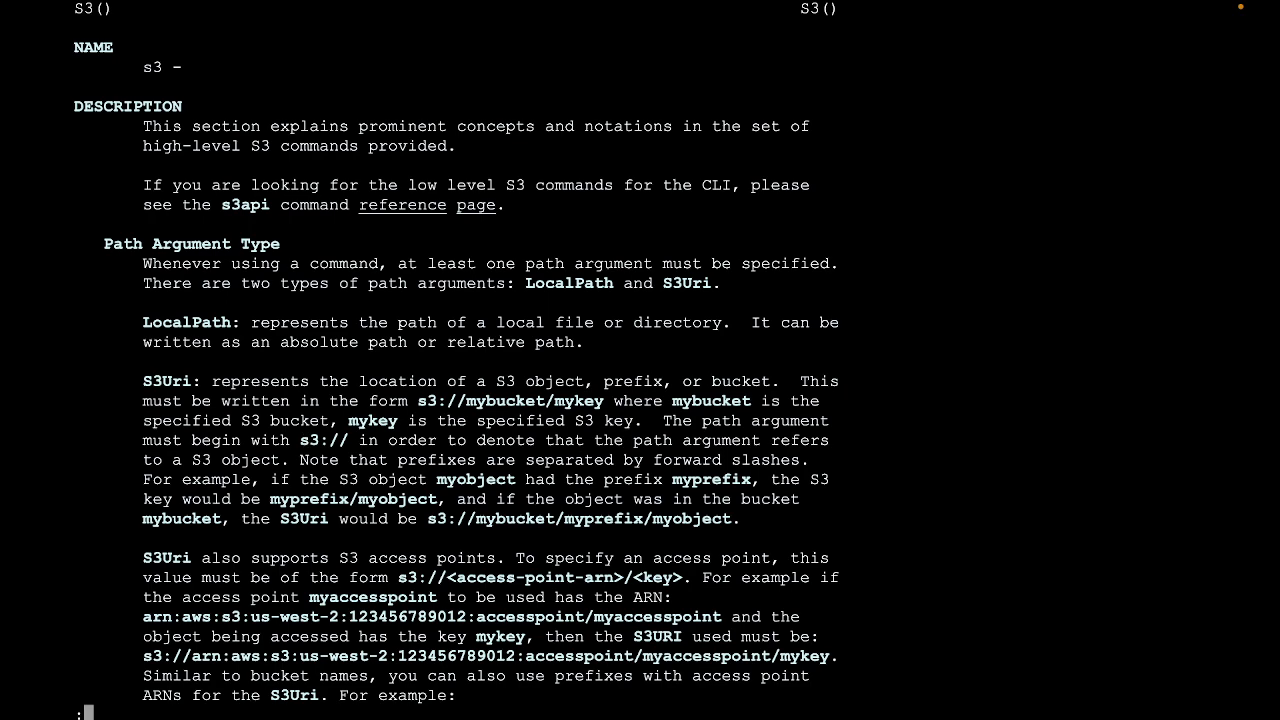
{"action": "key", "text": "Down"}
{"action": "key", "text": "Down"}
{"action": "key", "text": "Down"}
{"action": "key", "text": "Down"}
{"action": "key", "text": "Down"}
{"action": "key", "text": "Down"}
{"action": "key", "text": "Down"}
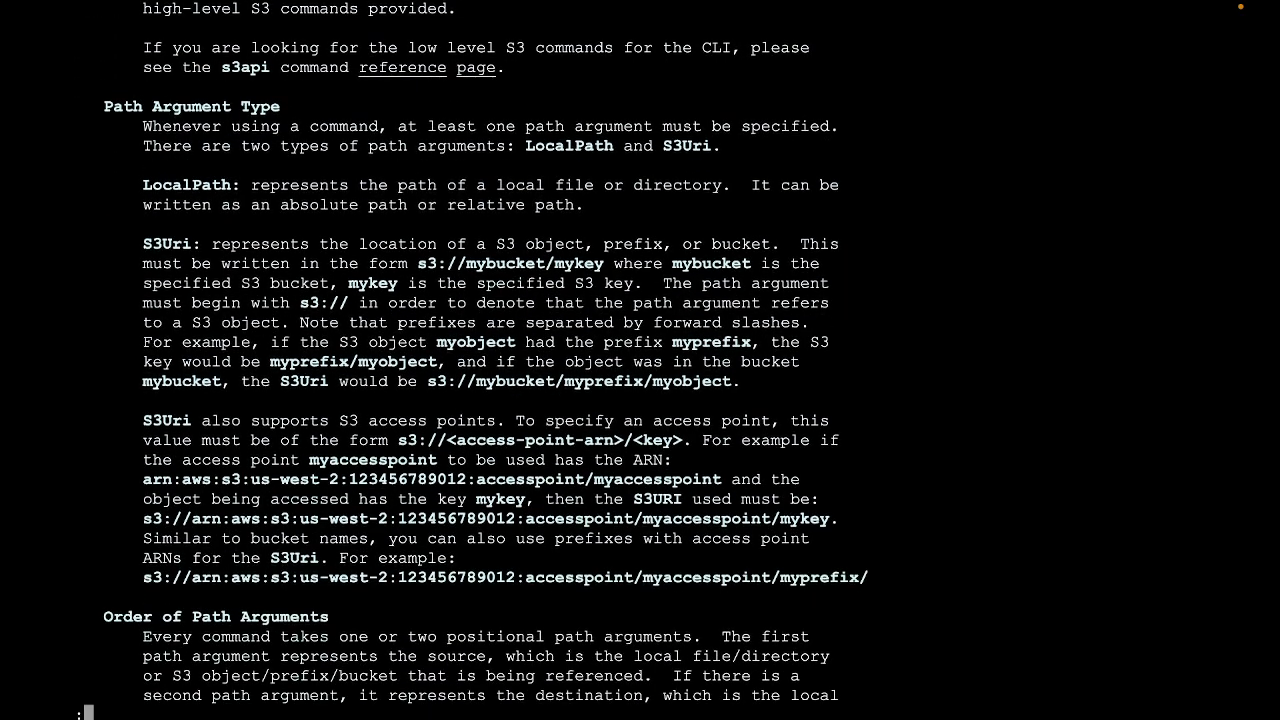
{"action": "key", "text": "q"}
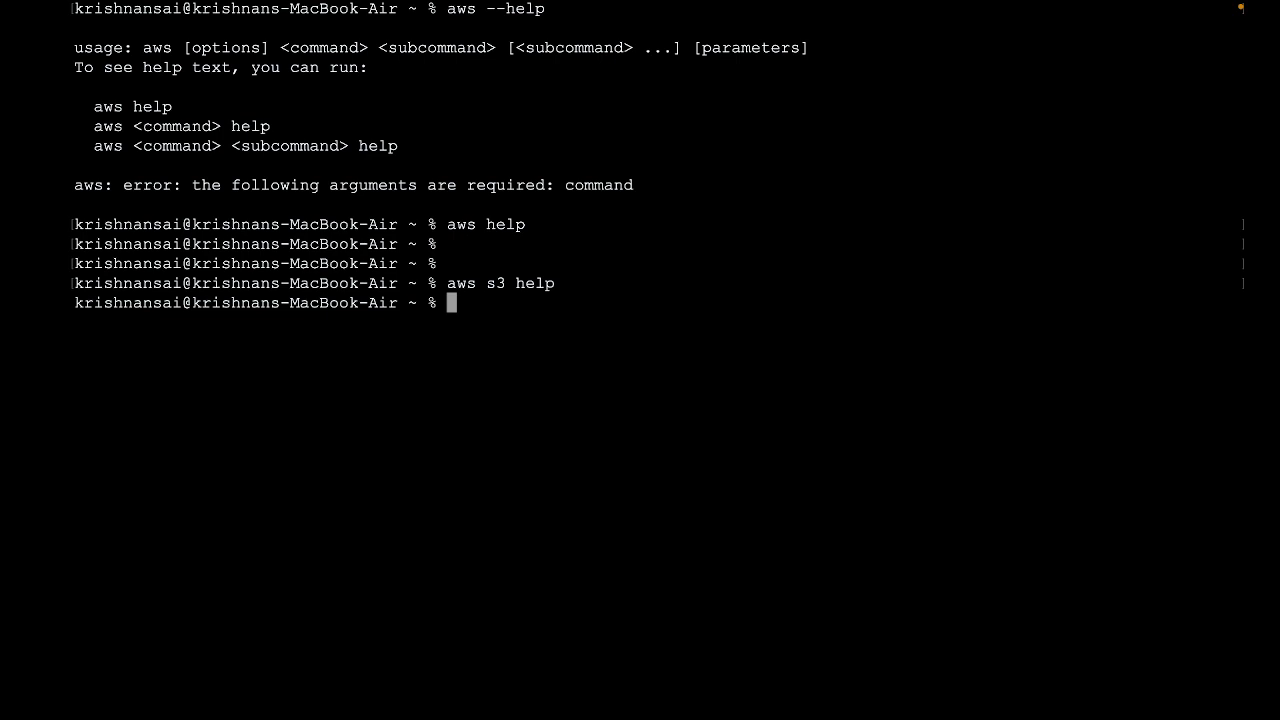
List the account's S3 buckets with aws s3 ls and highlight mytestdevopscloud
{"action": "type", "text": "aws s3 ls"}
{"action": "key", "text": "Return"}
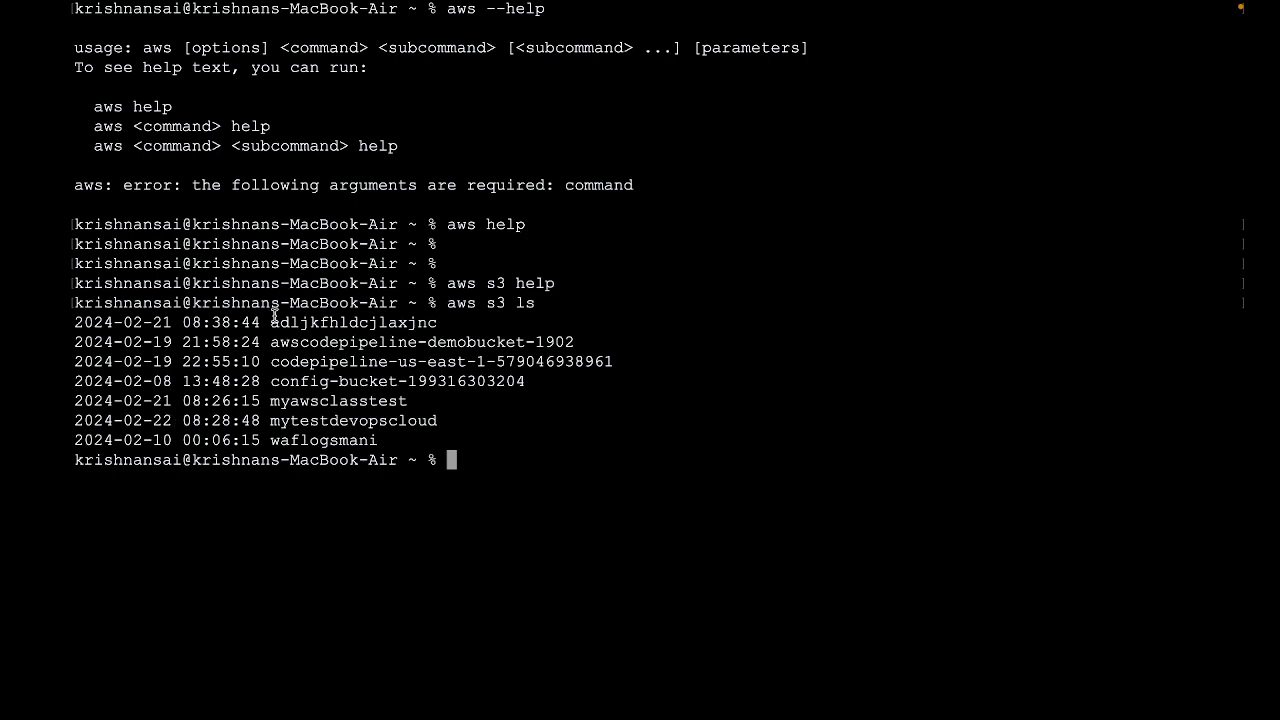
{"action": "left_click_drag", "start_coordinate": [441, 421], "coordinate": [272, 418]}
{"action": "left_click", "coordinate": [272, 418]}
List the files in the local home folder with ls and highlight file1.txt and main.yml
{"action": "type", "text": "ls"}
{"action": "key", "text": "Return"}
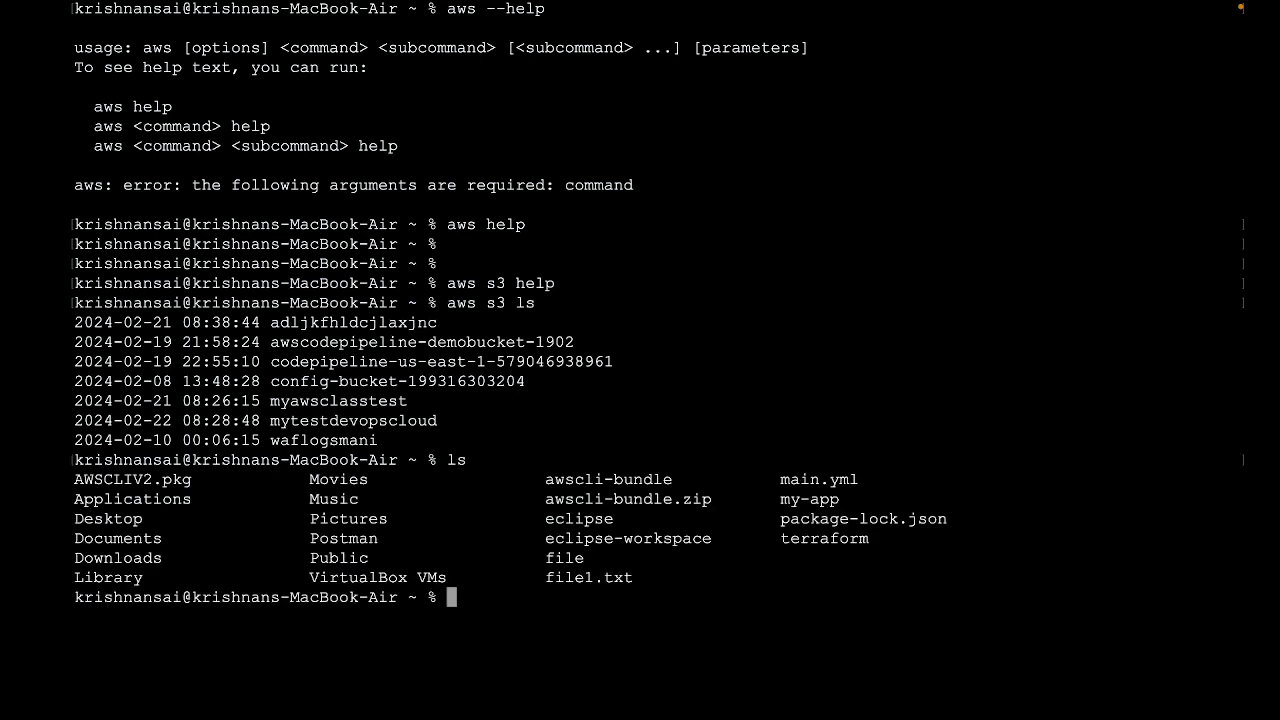
{"action": "left_click_drag", "start_coordinate": [556, 577], "coordinate": [722, 583]}
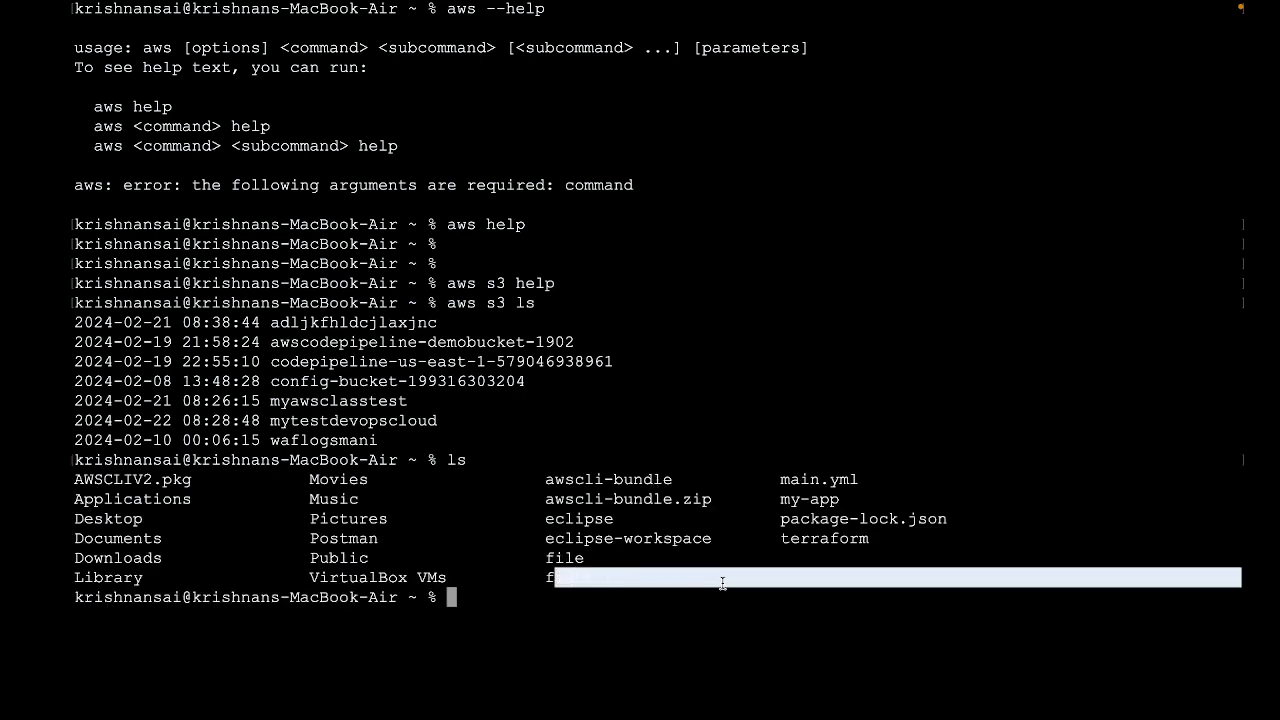
{"action": "left_click", "coordinate": [722, 583]}
{"action": "left_click_drag", "start_coordinate": [784, 482], "coordinate": [864, 482]}
Print the contents of main.yml with cat and clear the screen
{"action": "type", "text": "c"}
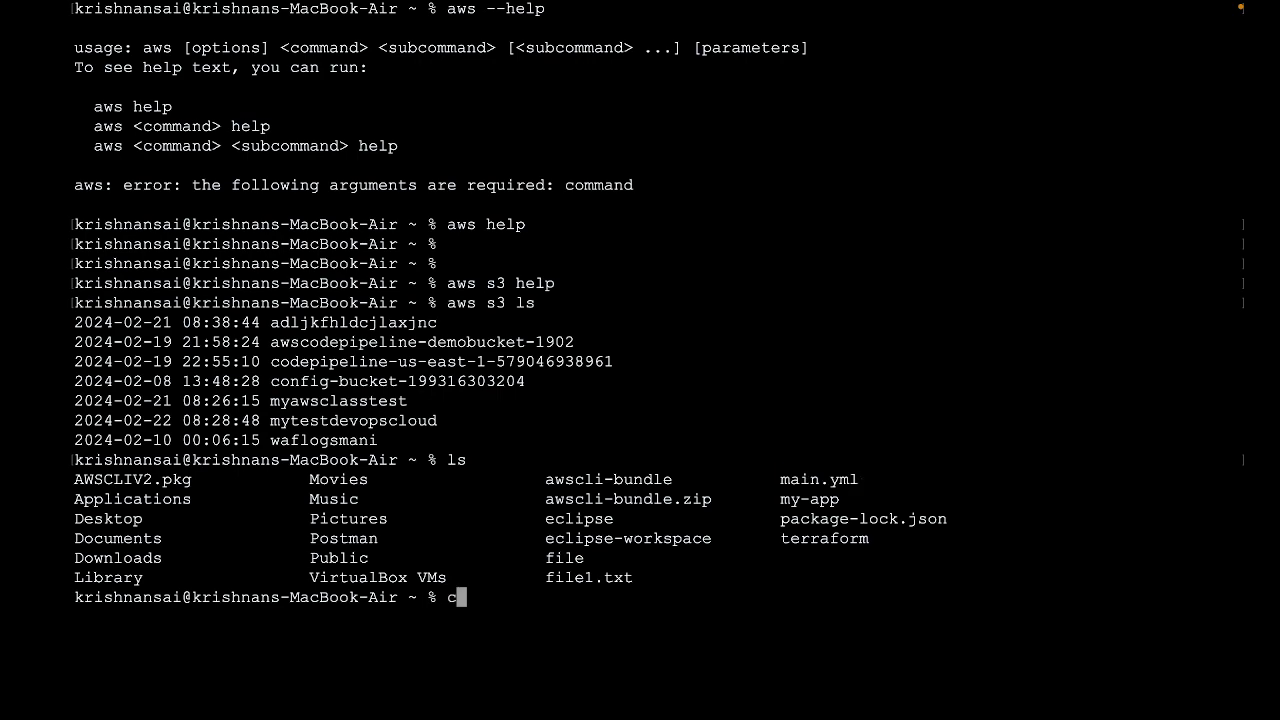
{"action": "type", "text": "at mai"}
{"action": "key", "text": "Tab"}
{"action": "key", "text": "Return"}
{"action": "key", "text": "Return"}
{"action": "key", "text": "Return"}
{"action": "key", "text": "Return"}
{"action": "key", "text": "Return"}
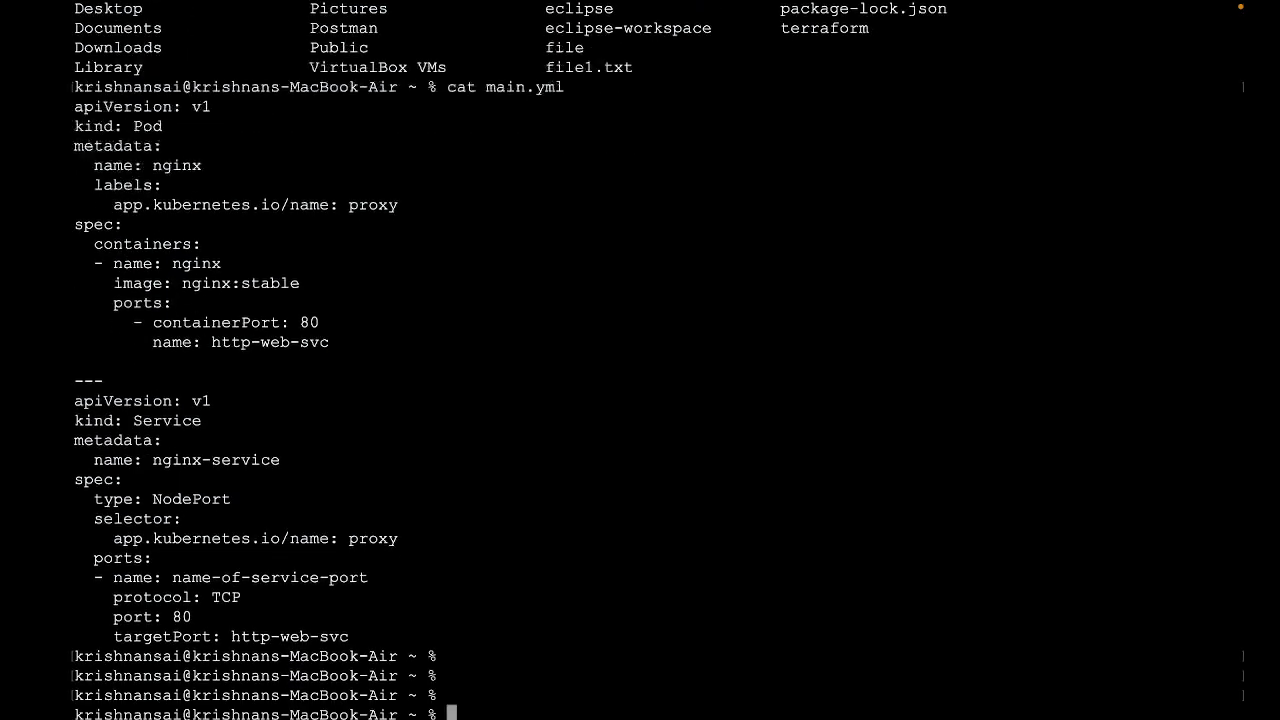
{"action": "type", "text": "clear"}
{"action": "key", "text": "Return"}
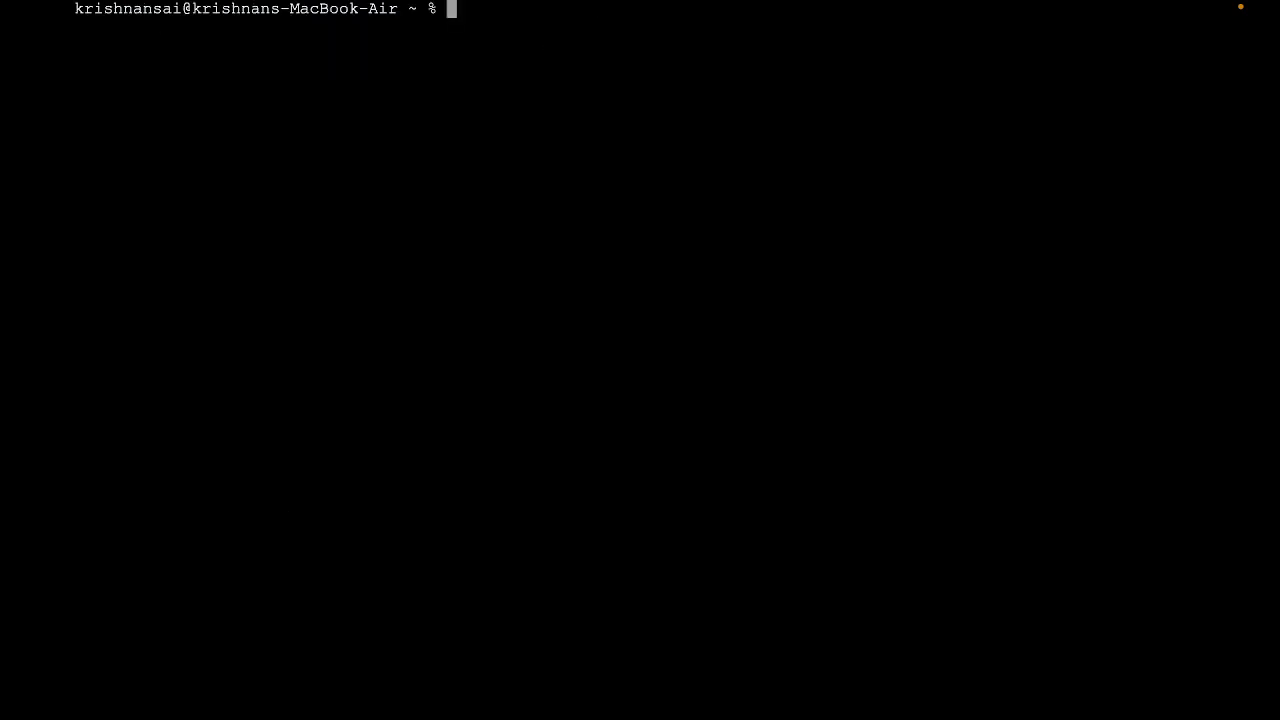
{"action": "type", "text": "aws s3"}
{"action": "key", "text": "BackSpace"}
{"action": "key", "text": "BackSpace"}
{"action": "key", "text": "BackSpace"}
{"action": "key", "text": "BackSpace"}
{"action": "key", "text": "BackSpace"}
{"action": "key", "text": "BackSpace"}
{"action": "key", "text": "BackSpace"}
List the local home folder with ls again and the S3 buckets with aws s3 ls
{"action": "type", "text": "ls"}
{"action": "key", "text": "Return"}
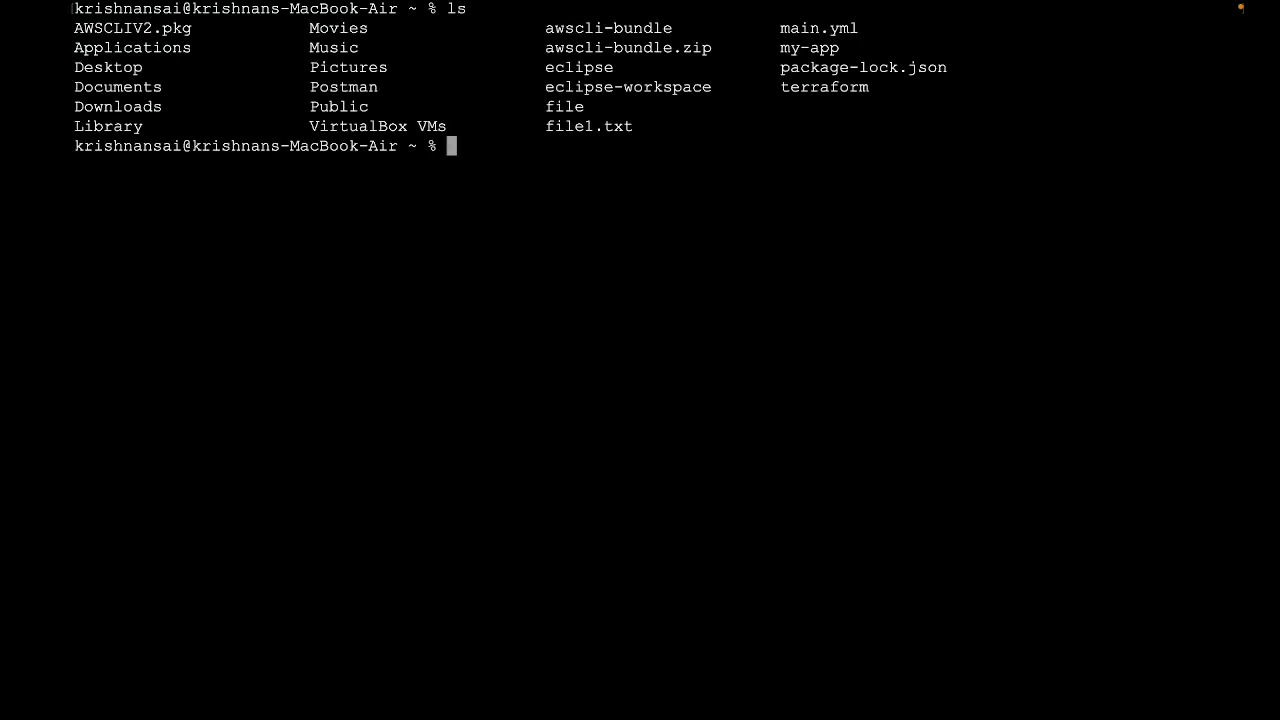
{"action": "type", "text": "aws s3 cp"}
{"action": "key", "text": "Up"}
{"action": "key", "text": "Up"}
{"action": "key", "text": "Up"}
{"action": "key", "text": "Up"}
{"action": "key", "text": "Return"}
Compose the command aws s3 cp main.yml s3://mytestdevopscloud/, copying the bucket name from the bucket listing
{"action": "type", "text": "aws "}
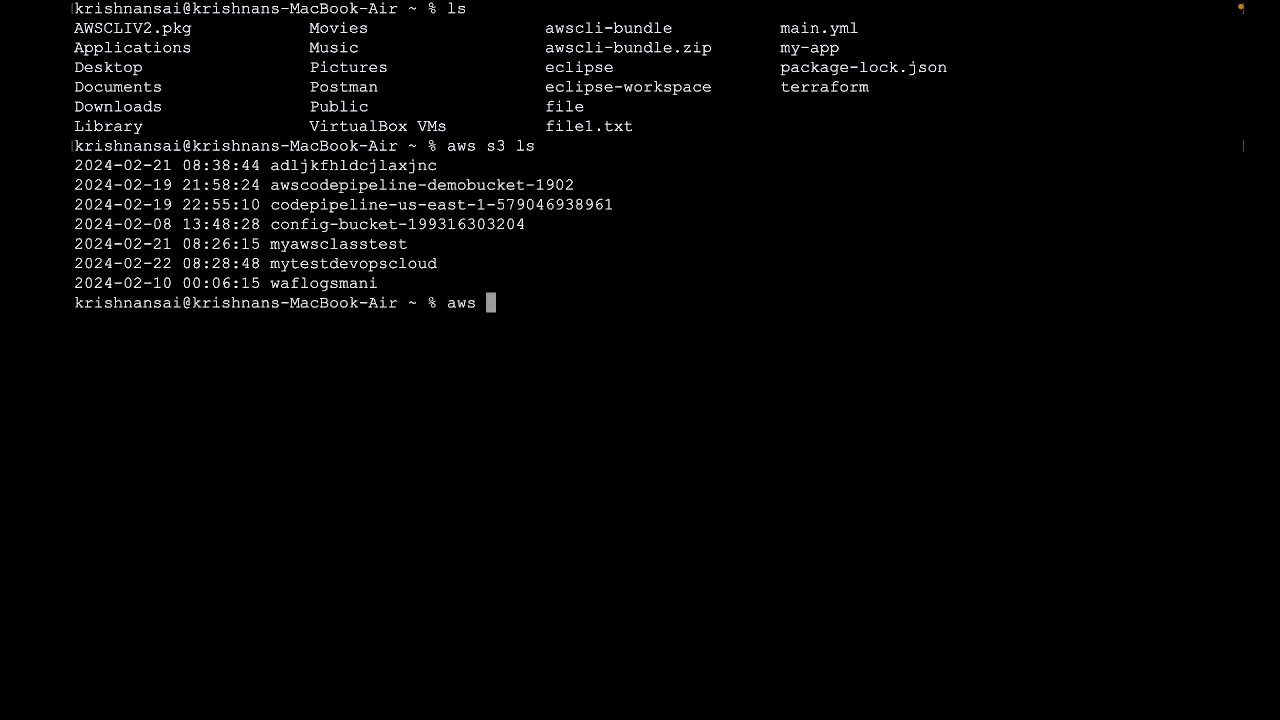
{"action": "type", "text": "s3 cp mai"}
{"action": "key", "text": "Tab"}
{"action": "type", "text": "s3"}
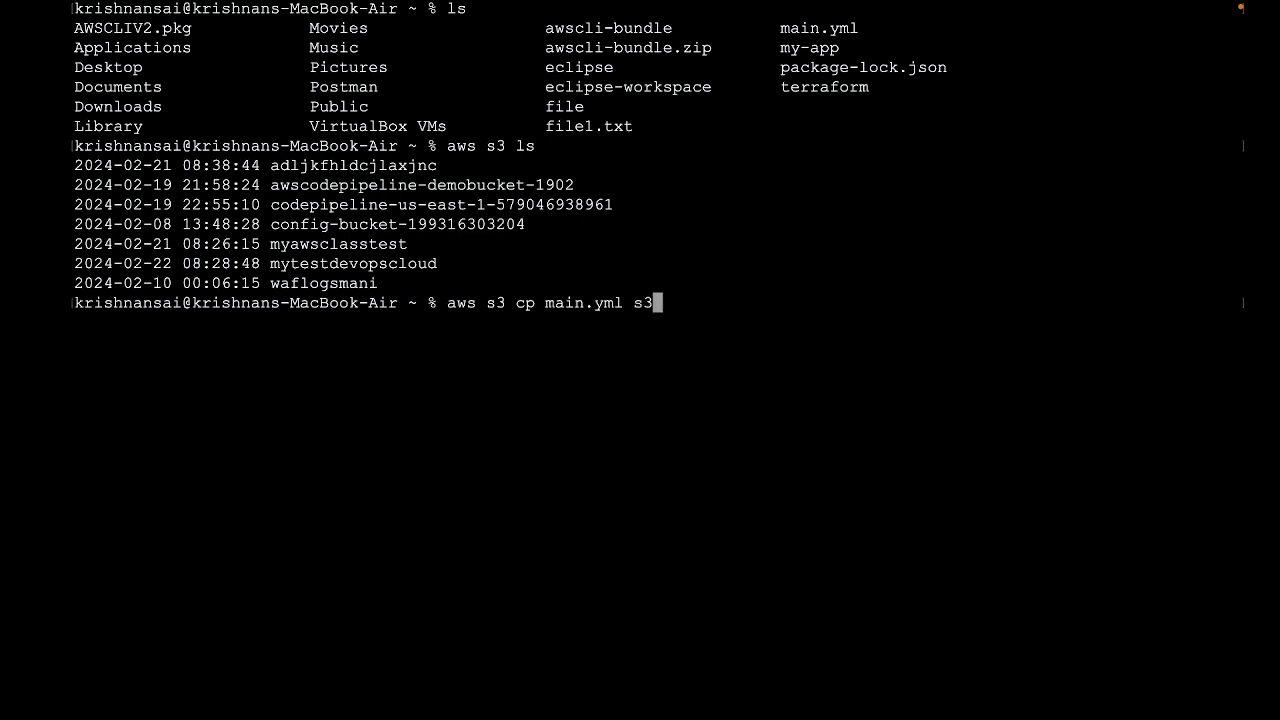
{"action": "type", "text": "://"}
{"action": "left_click_drag", "start_coordinate": [268, 263], "coordinate": [433, 267]}
{"action": "right_click", "coordinate": [406, 270]}
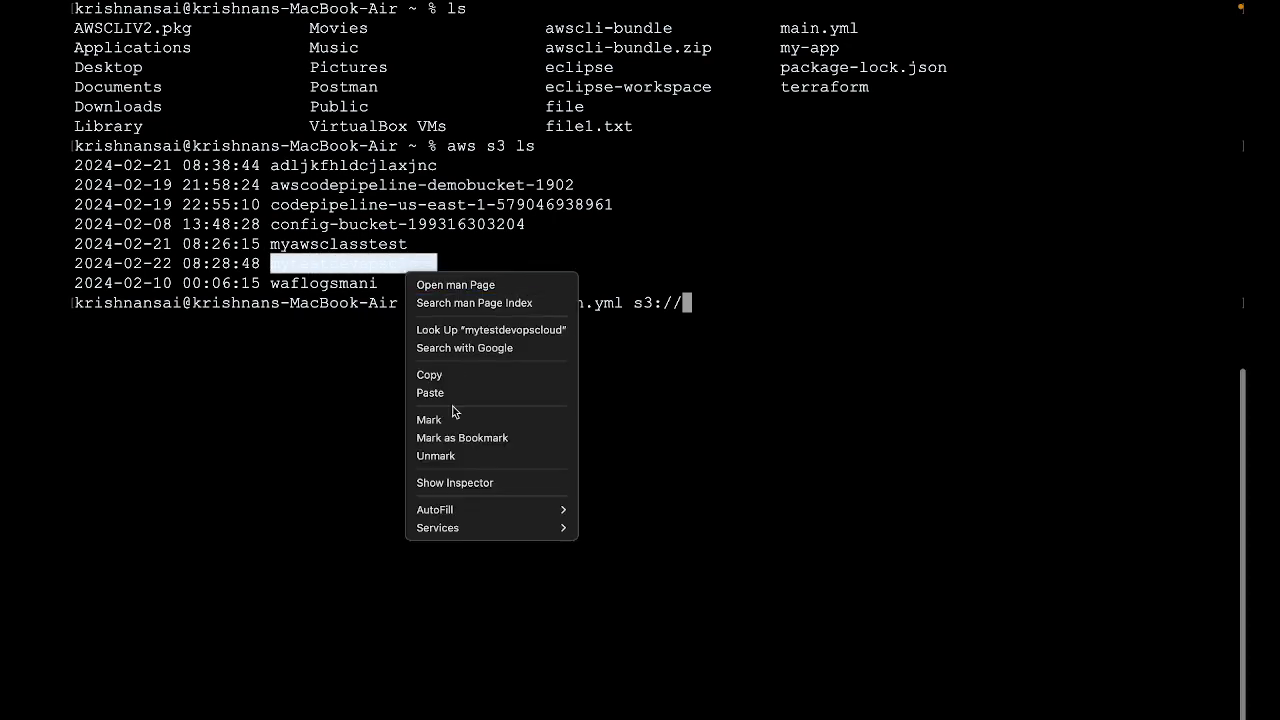
{"action": "left_click", "coordinate": [436, 376]}
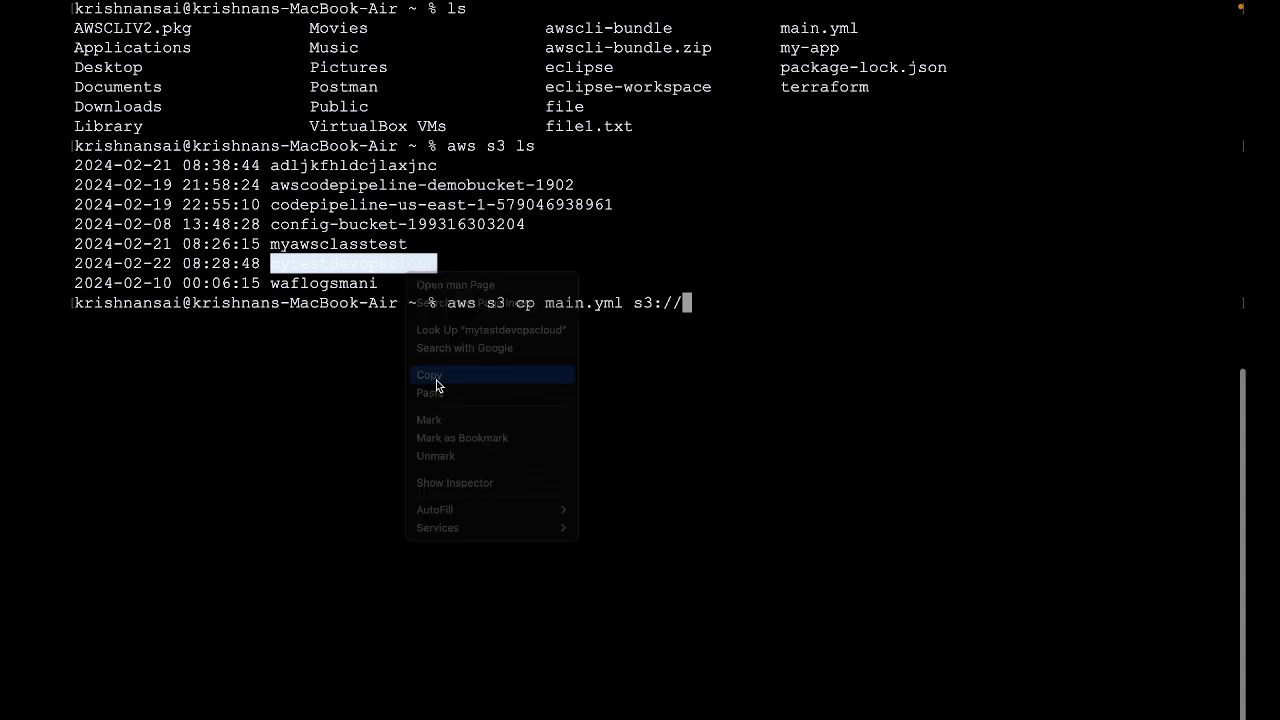
{"action": "right_click", "coordinate": [496, 388]}
{"action": "left_click", "coordinate": [518, 420]}
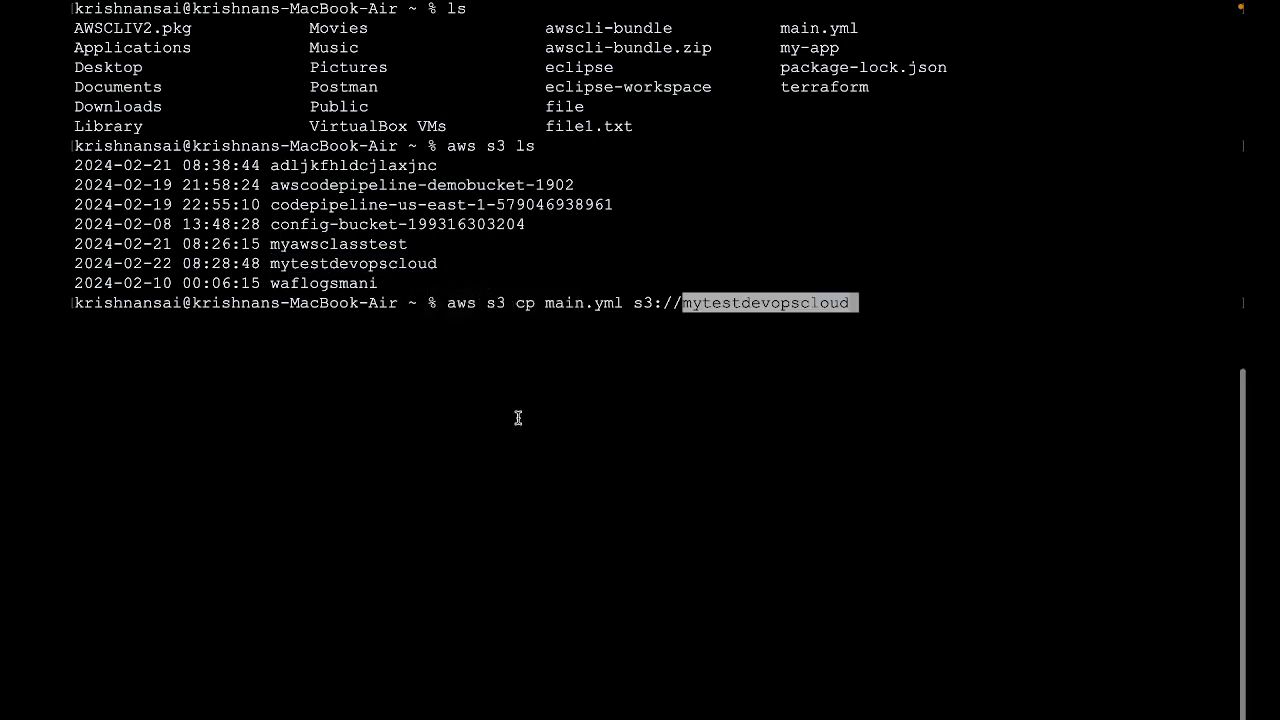
{"action": "type", "text": "/"}
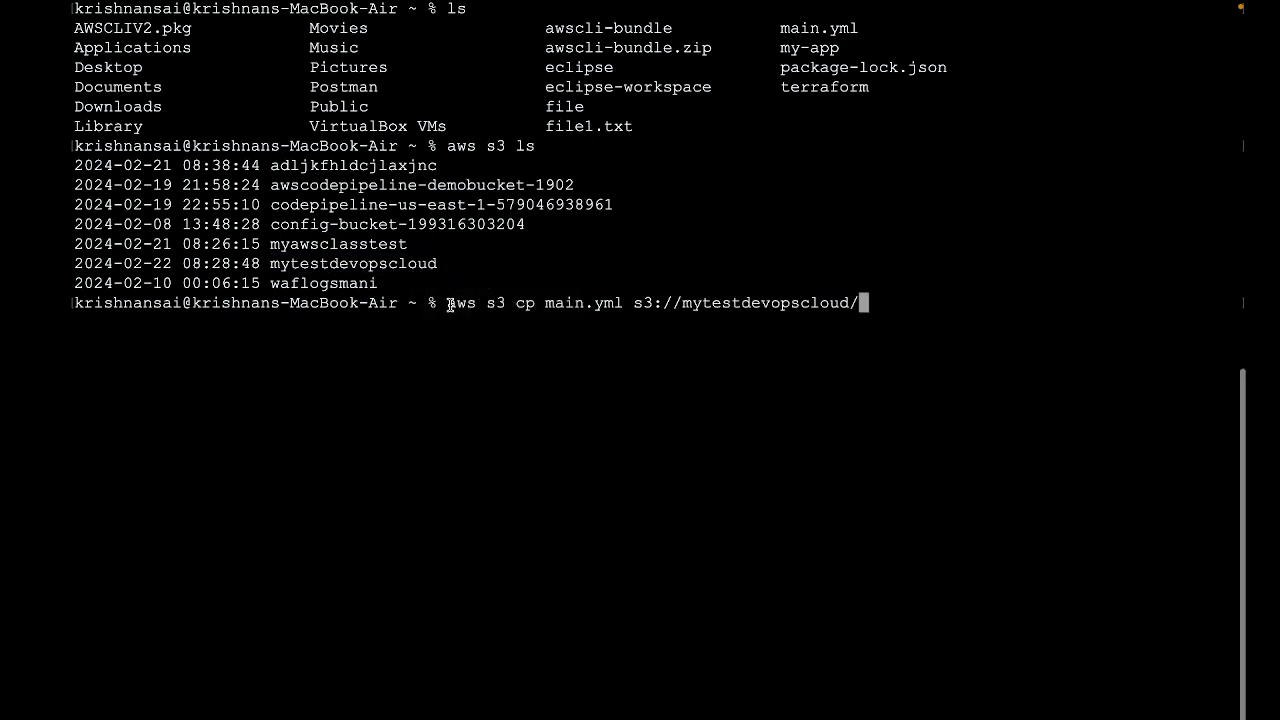
Change the source path in the copy command to ./main.yml and run it to upload the file to the mytestdevopscloud bucket
{"action": "left_click_drag", "start_coordinate": [450, 304], "coordinate": [688, 303]}
{"action": "left_click", "coordinate": [487, 304]}
{"action": "left_click", "coordinate": [508, 304]}
{"action": "left_click", "coordinate": [531, 304]}
{"action": "left_click", "coordinate": [634, 304]}
{"action": "left_click", "coordinate": [687, 302]}
{"action": "key", "text": "Left"}
{"action": "key", "text": "Left"}
{"action": "key", "text": "Left"}
{"action": "key", "text": "Left"}
{"action": "key", "text": "Left"}
{"action": "key", "text": "Left"}
{"action": "key", "text": "Left"}
{"action": "key", "text": "Left"}
{"action": "key", "text": "Left"}
{"action": "key", "text": "Left"}
{"action": "key", "text": "Left"}
{"action": "key", "text": "Left"}
{"action": "key", "text": "Left"}
{"action": "key", "text": "Left"}
{"action": "key", "text": "Left"}
{"action": "key", "text": "Left"}
{"action": "key", "text": "Left"}
{"action": "key", "text": "Left"}
{"action": "key", "text": "Left"}
{"action": "key", "text": "Left"}
{"action": "key", "text": "Left"}
{"action": "key", "text": "Left"}
{"action": "key", "text": "Left"}
{"action": "key", "text": "Left"}
{"action": "key", "text": "Left"}
{"action": "key", "text": "Left"}
{"action": "key", "text": "Left"}
{"action": "key", "text": "Left"}
{"action": "key", "text": "Left"}
{"action": "key", "text": "Left"}
{"action": "key", "text": "Left"}
{"action": "key", "text": "Left"}
{"action": "type", "text": "./"}
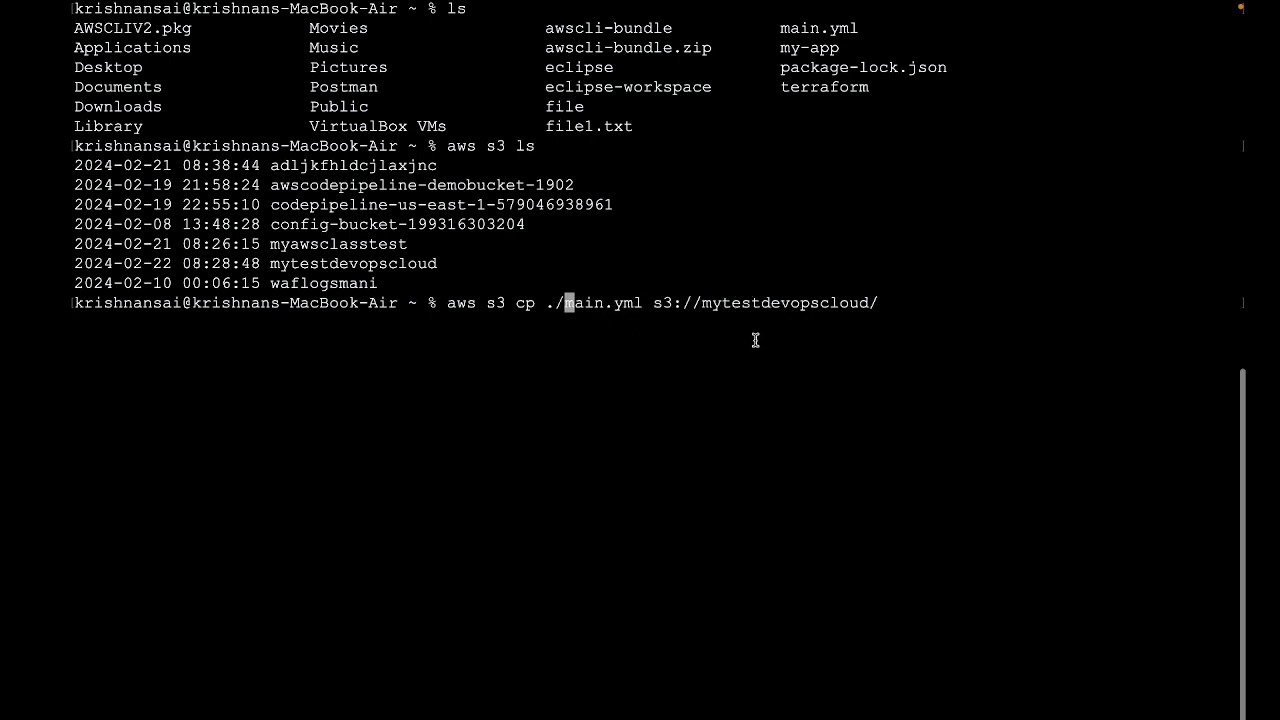
{"action": "key", "text": "Return"}
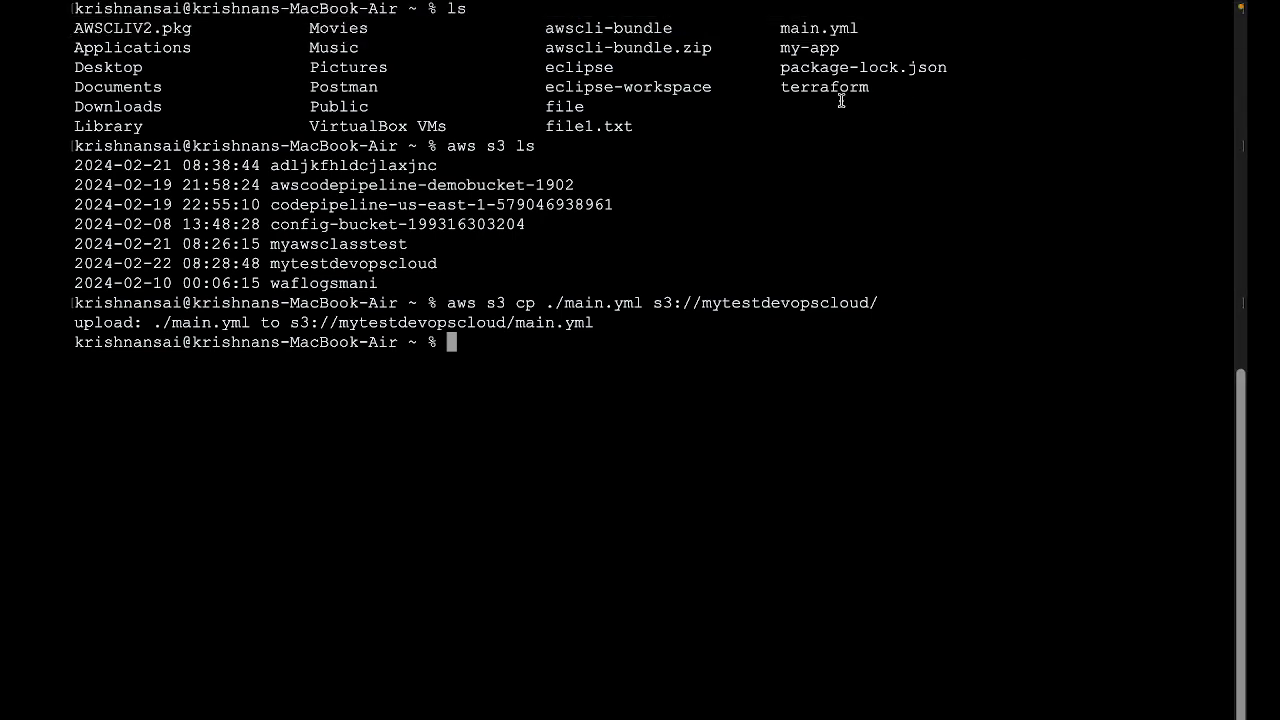
Examine main.yml in the home folder listing and recheck the upload command in the command history
{"action": "scroll", "coordinate": [783, 28], "scroll_direction": "up", "scroll_amount": 4}
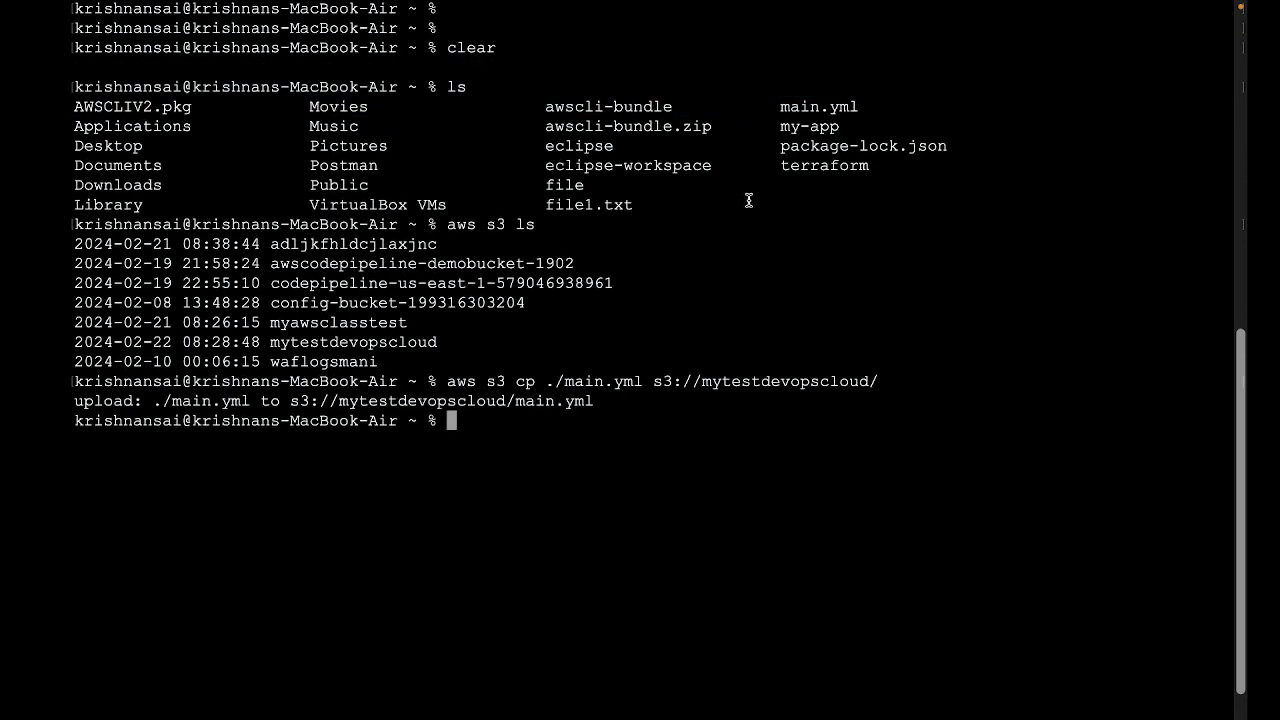
{"action": "left_click_drag", "start_coordinate": [783, 106], "coordinate": [860, 106]}
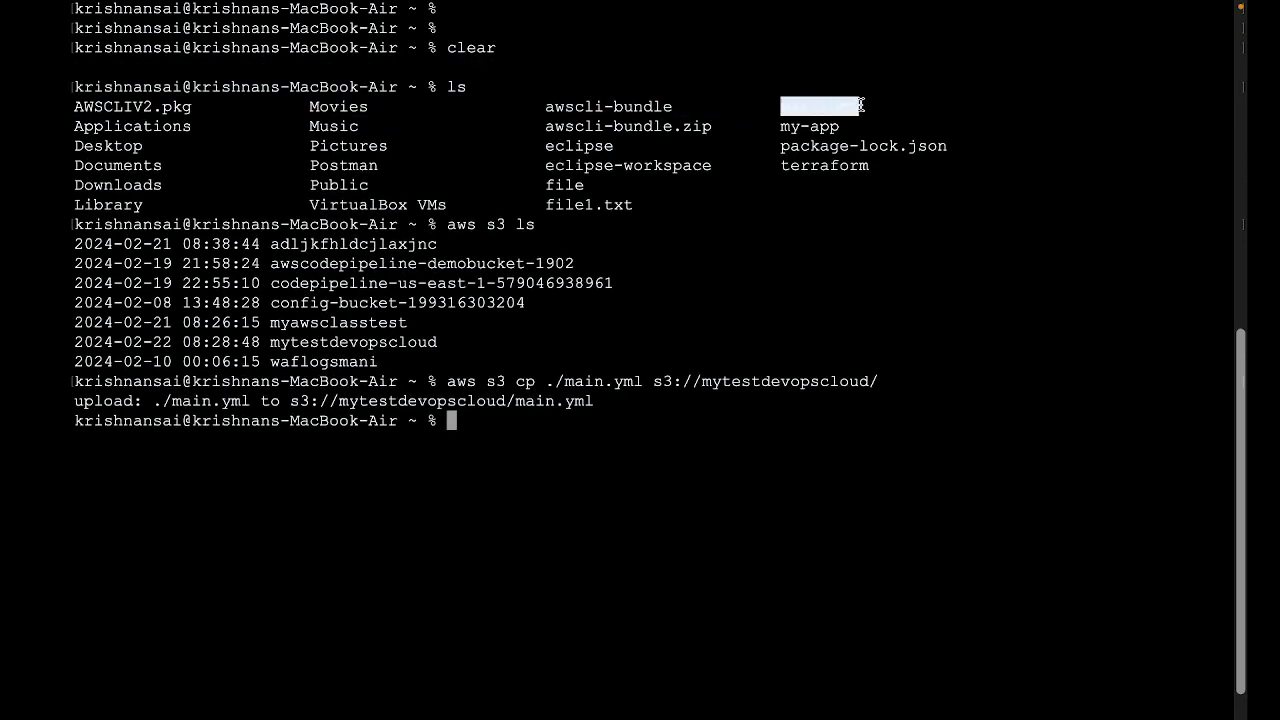
{"action": "left_click", "coordinate": [750, 302]}
{"action": "scroll", "coordinate": [750, 302], "scroll_direction": "down", "scroll_amount": 4}
{"action": "key", "text": "Up"}
{"action": "key", "text": "Up"}
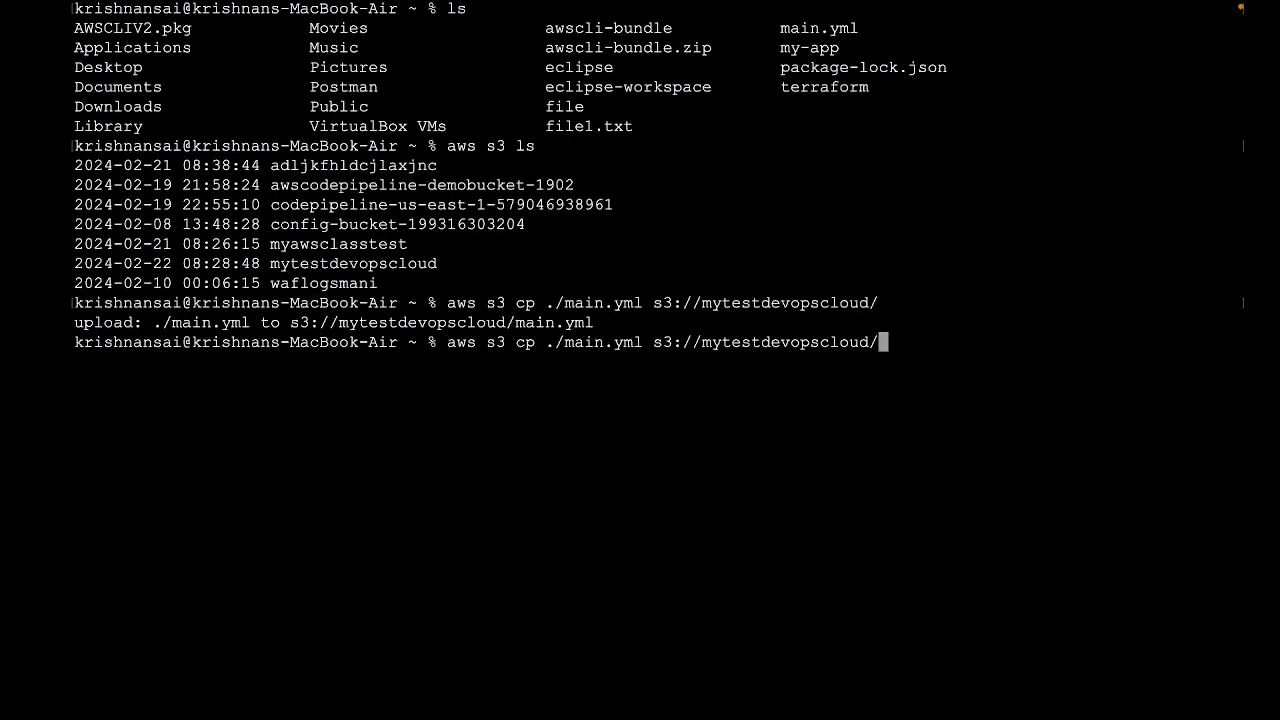
{"action": "key", "text": "Down"}
{"action": "key", "text": "Down"}
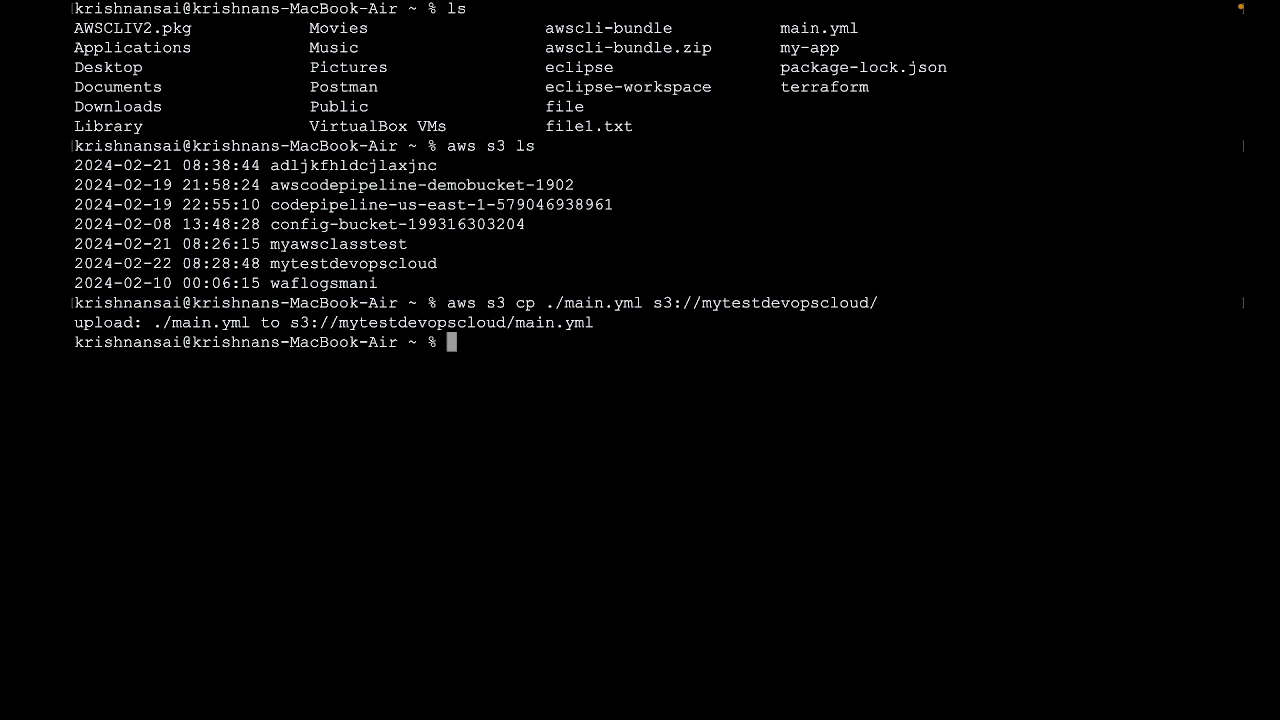
{"action": "left_click", "coordinate": [135, 325]}
List the contents of the mytestdevopscloud bucket by running aws s3 ls s3://mytestdevopscloud/
{"action": "key", "text": "Up"}
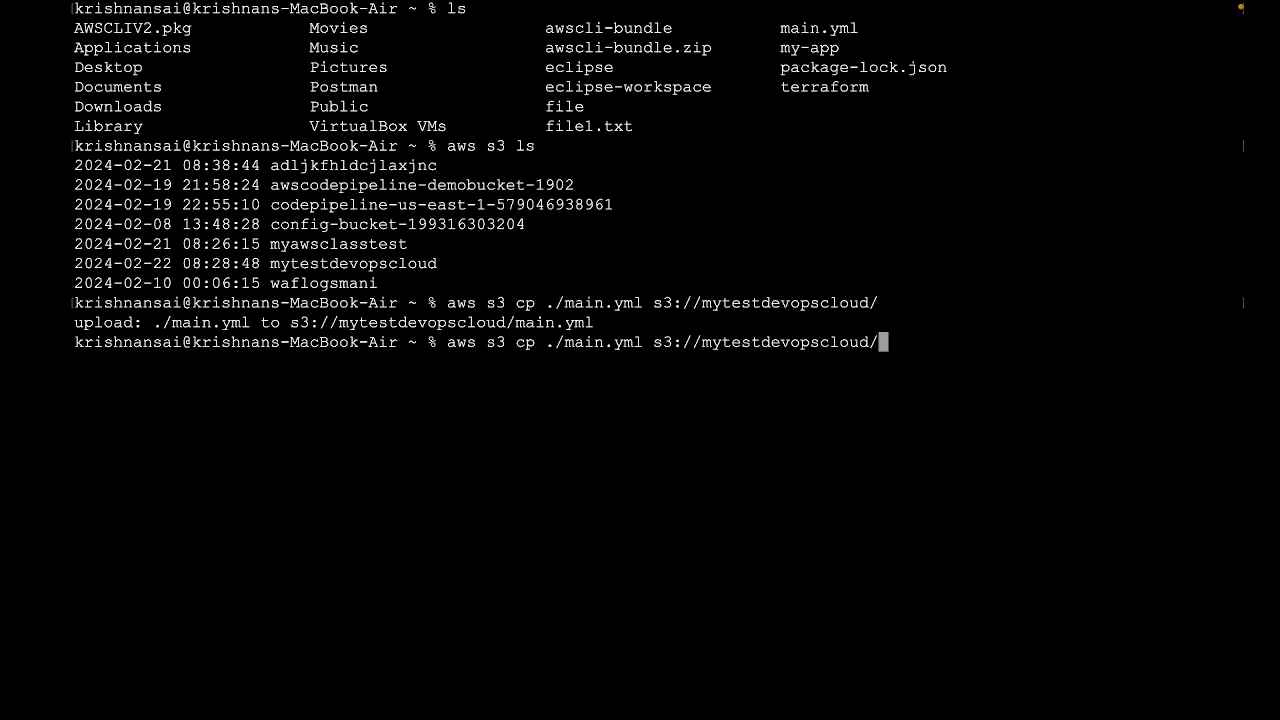
{"action": "key", "text": "Up"}
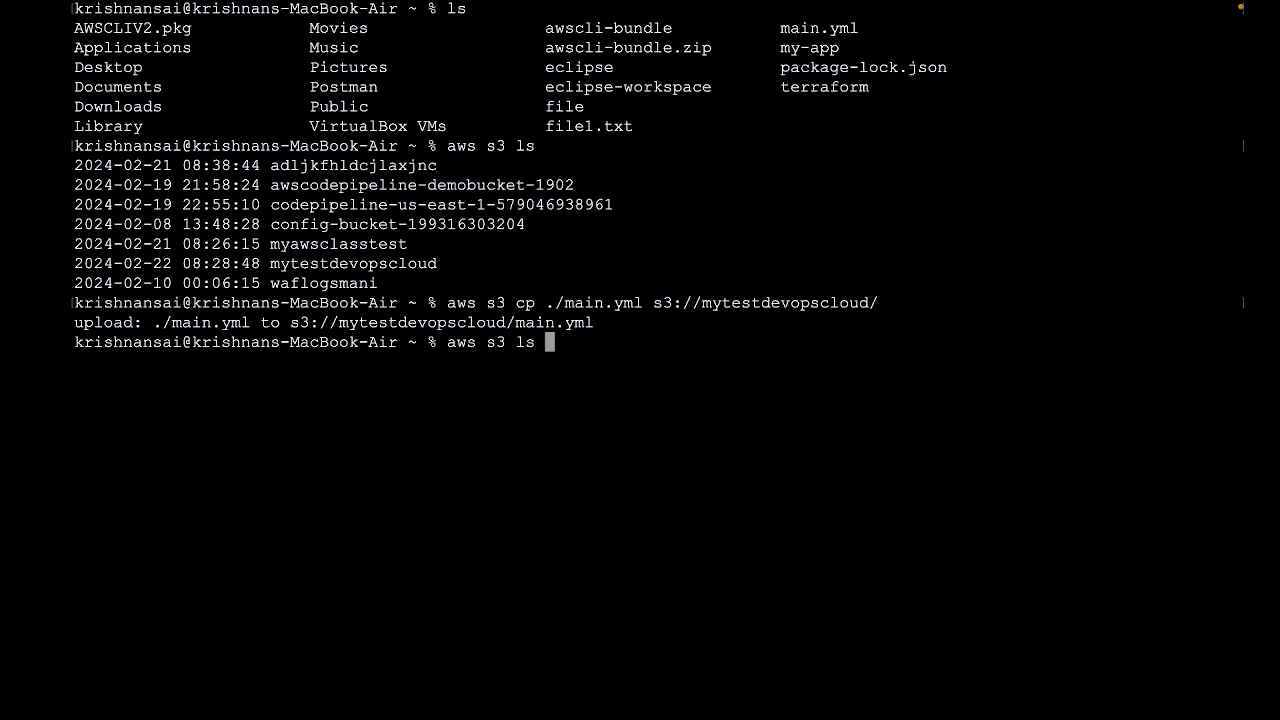
{"action": "type", "text": "s3://"}
{"action": "right_click", "coordinate": [322, 388]}
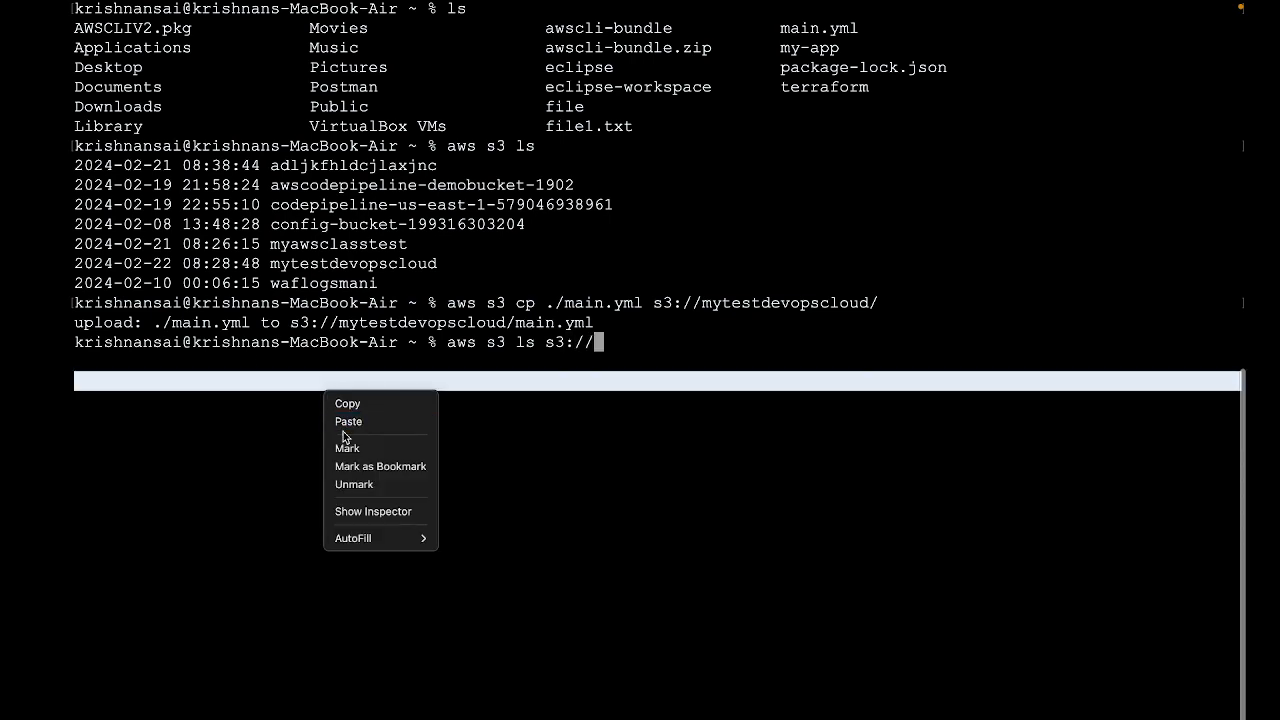
{"action": "left_click", "coordinate": [346, 422]}
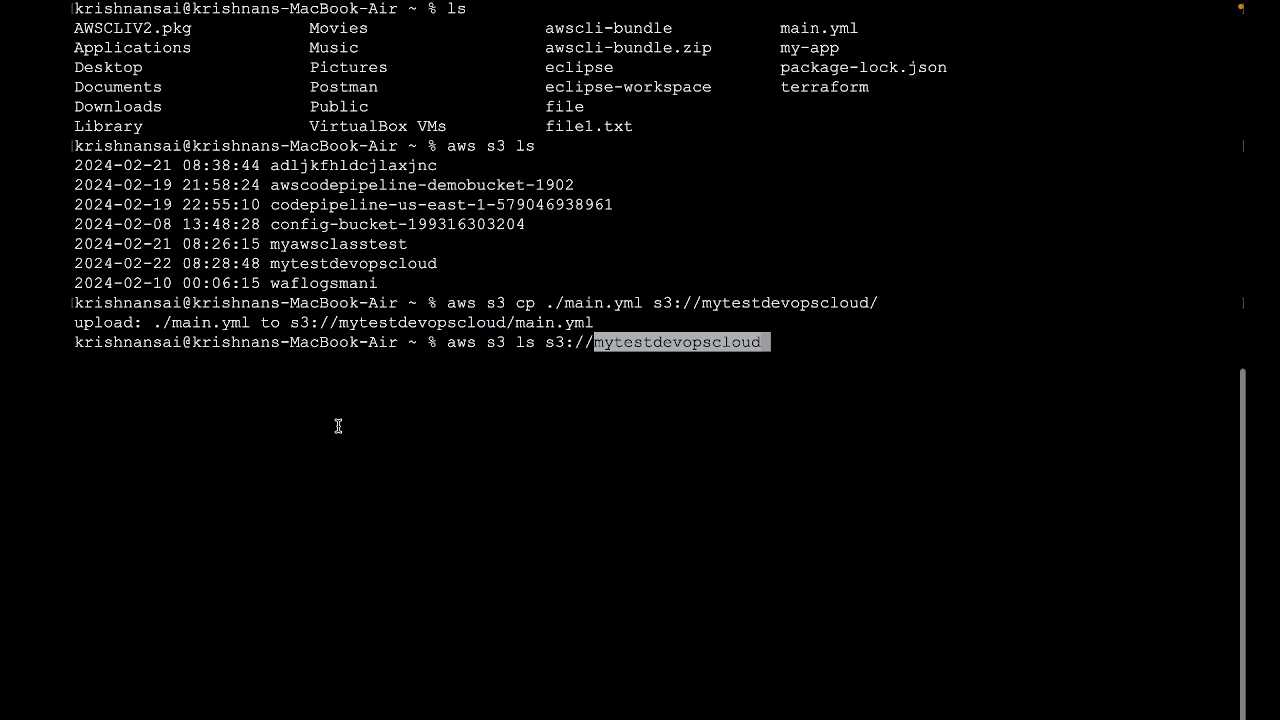
{"action": "type", "text": "/"}
{"action": "key", "text": "Return"}
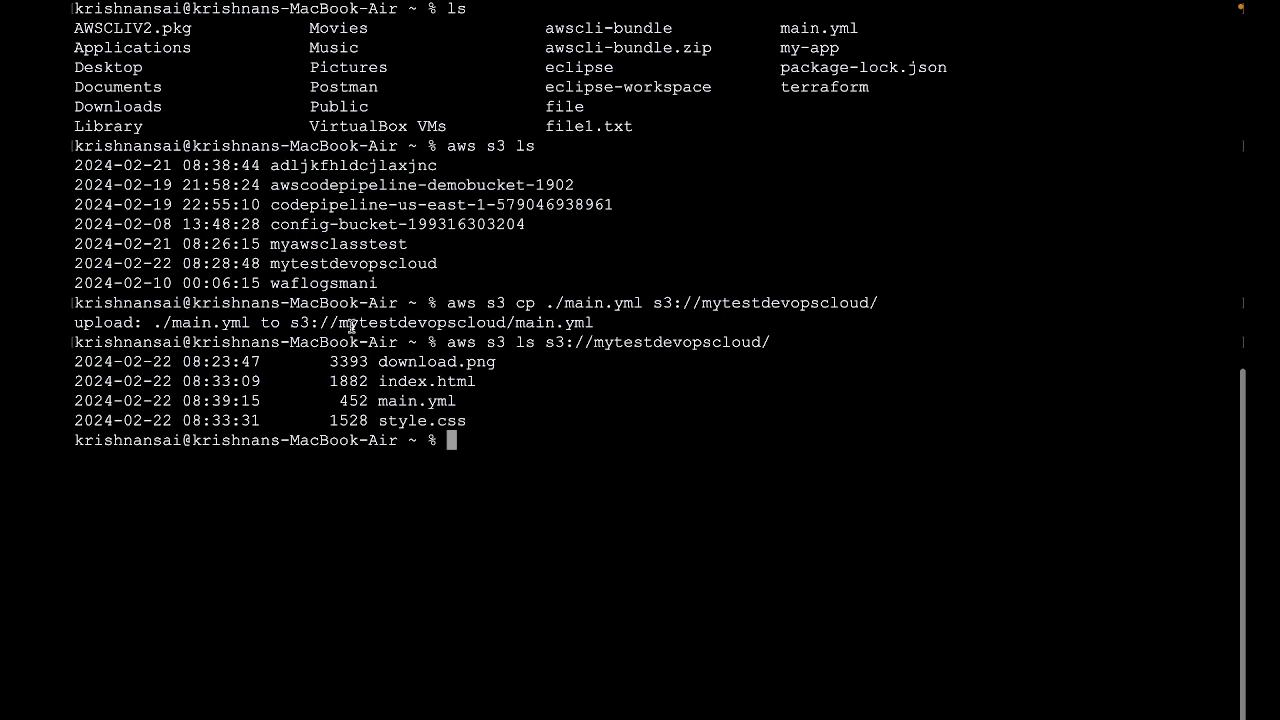
Examine the bucket listing command and the file names it returned, including main.yml and index.html
{"action": "left_click_drag", "start_coordinate": [448, 342], "coordinate": [469, 343]}
{"action": "left_click", "coordinate": [485, 340]}
{"action": "left_click_drag", "start_coordinate": [545, 342], "coordinate": [774, 336]}
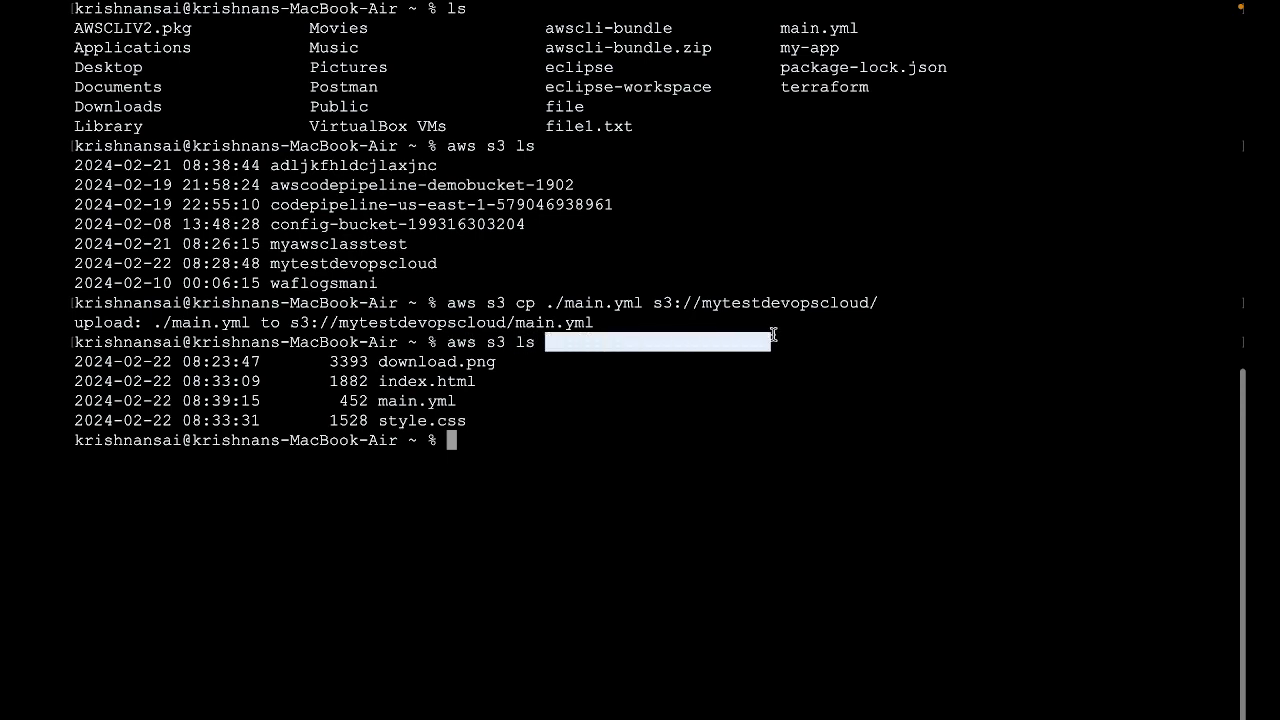
{"action": "left_click", "coordinate": [774, 336]}
{"action": "left_click_drag", "start_coordinate": [376, 365], "coordinate": [551, 361]}
{"action": "left_click", "coordinate": [551, 361]}
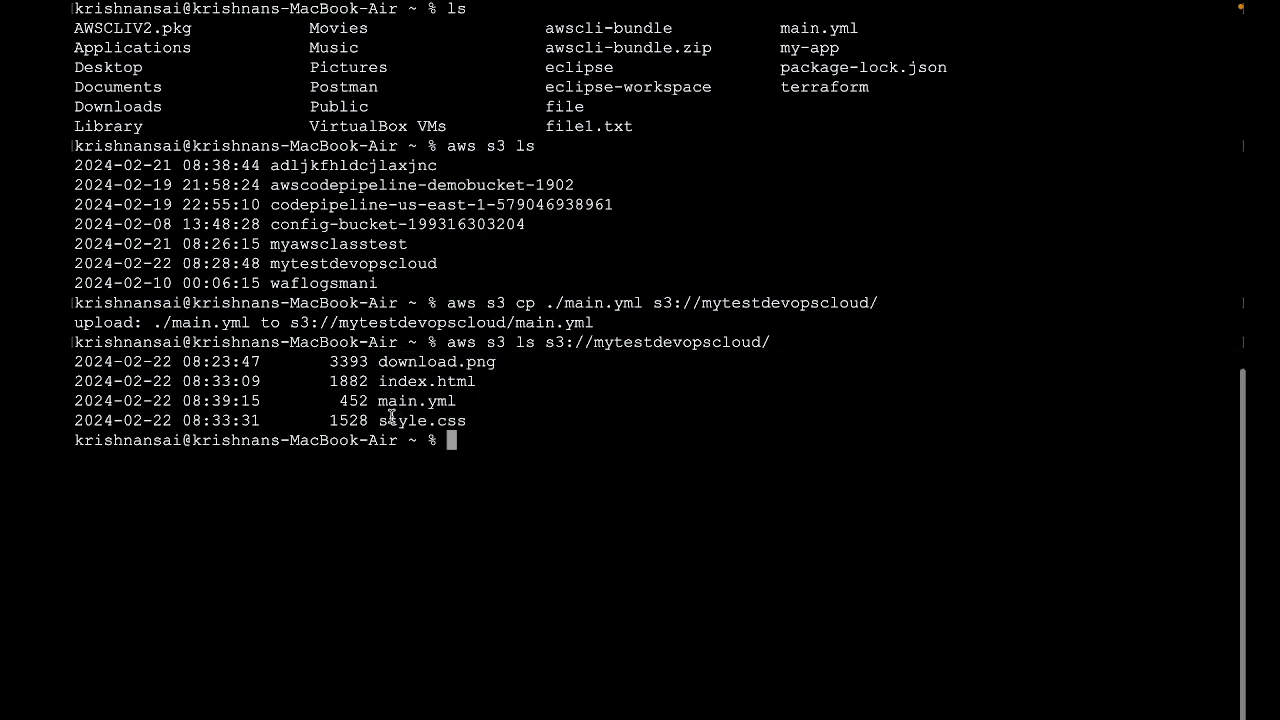
{"action": "left_click_drag", "start_coordinate": [376, 404], "coordinate": [455, 404]}
{"action": "left_click", "coordinate": [455, 404]}
{"action": "left_click_drag", "start_coordinate": [379, 384], "coordinate": [481, 384]}
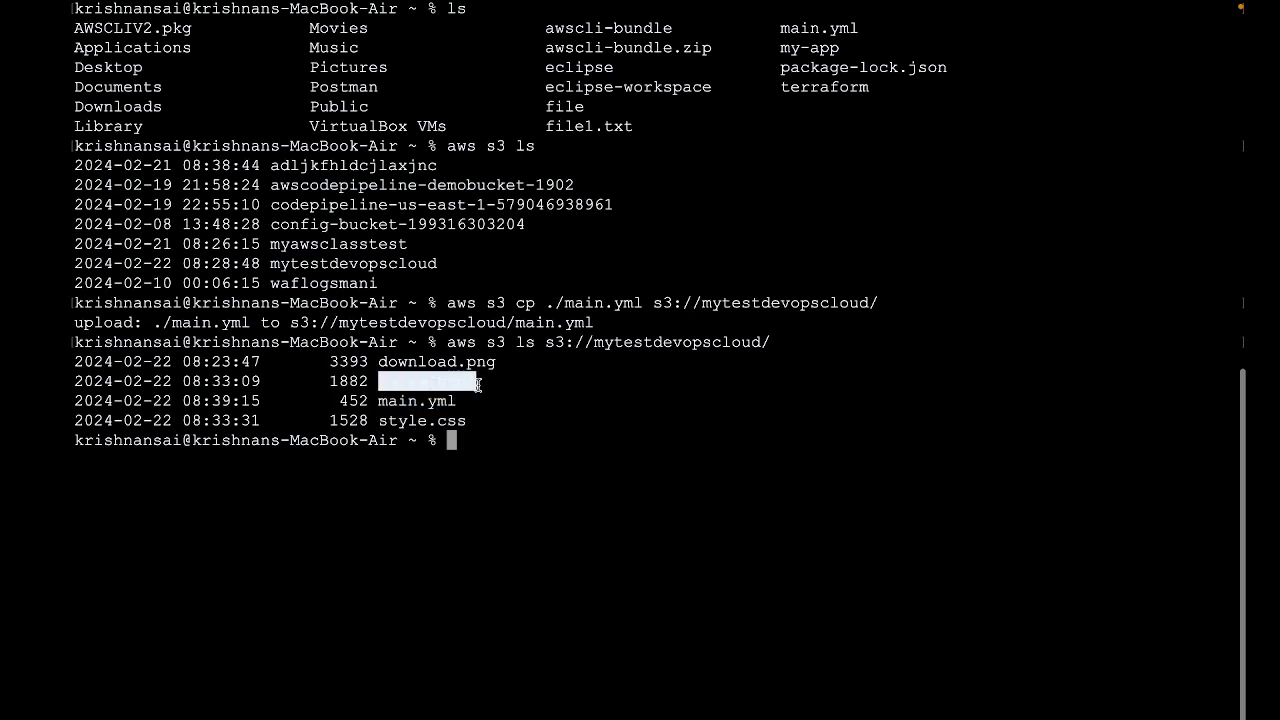
{"action": "left_click", "coordinate": [478, 382]}
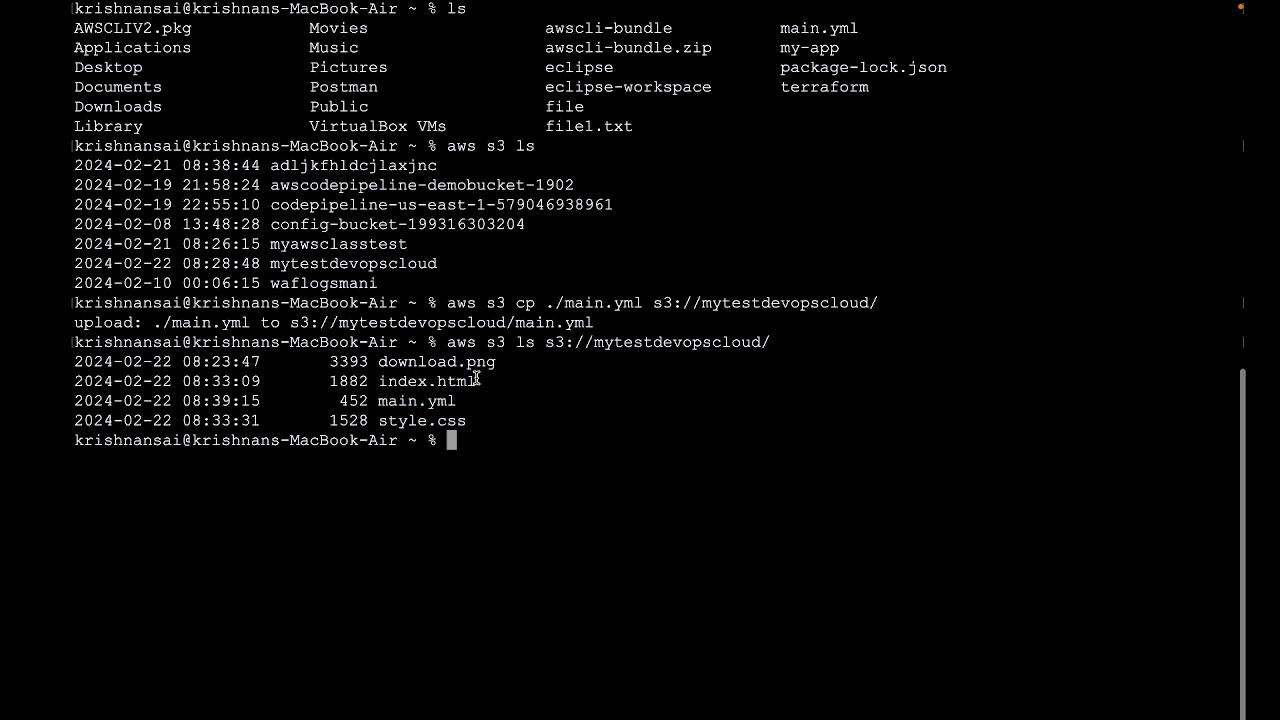
Recall the earlier aws s3 cp upload command and remove its ./main.yml source path
{"action": "key", "text": "Up"}
{"action": "key", "text": "Up"}
{"action": "key", "text": "Left"}
{"action": "key", "text": "Left"}
{"action": "key", "text": "Left"}
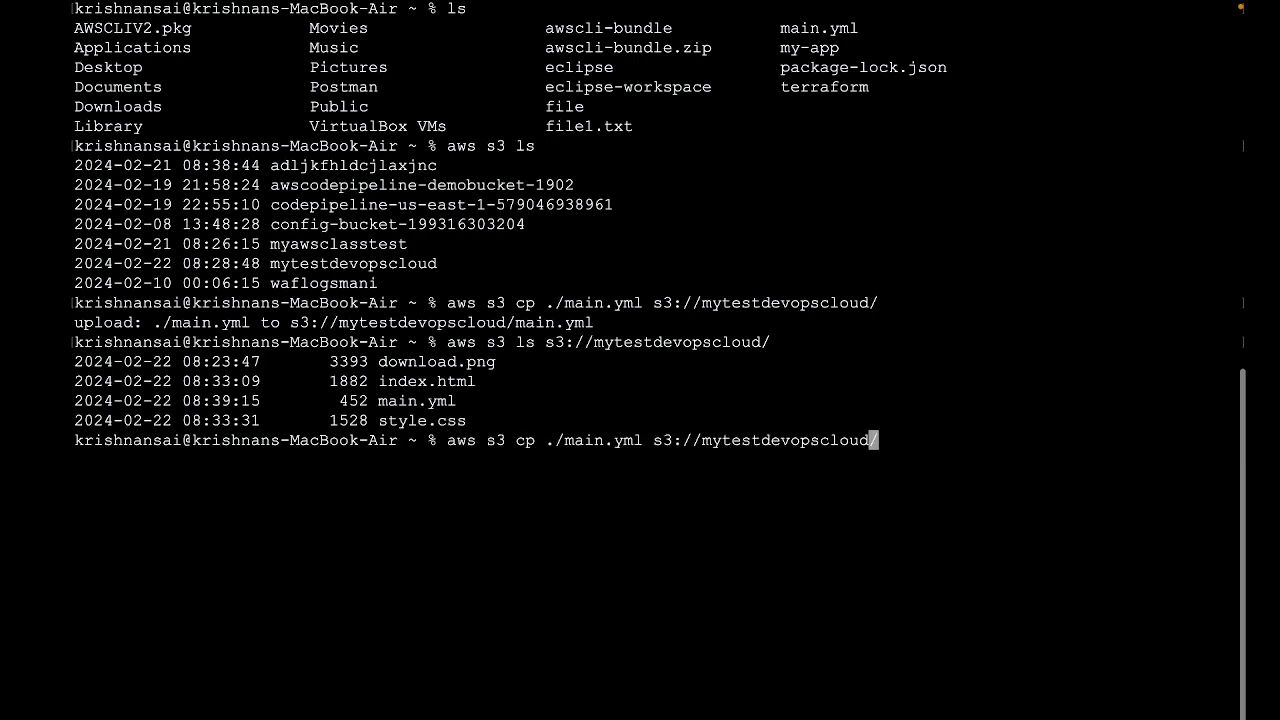
{"action": "key", "text": "Left"}
{"action": "key", "text": "Left"}
{"action": "key", "text": "Left"}
{"action": "key", "text": "Left"}
{"action": "key", "text": "Left"}
{"action": "key", "text": "Left"}
{"action": "key", "text": "Left"}
{"action": "key", "text": "Left"}
{"action": "key", "text": "Left"}
{"action": "key", "text": "Left"}
{"action": "key", "text": "Left"}
{"action": "key", "text": "Left"}
{"action": "key", "text": "Left"}
{"action": "key", "text": "Left"}
{"action": "key", "text": "Left"}
{"action": "key", "text": "Left"}
{"action": "key", "text": "Left"}
{"action": "key", "text": "Left"}
{"action": "key", "text": "Left"}
{"action": "key", "text": "Left"}
{"action": "key", "text": "Left"}
{"action": "key", "text": "BackSpace"}
{"action": "key", "text": "BackSpace"}
{"action": "key", "text": "BackSpace"}
{"action": "key", "text": "BackSpace"}
{"action": "key", "text": "BackSpace"}
{"action": "key", "text": "BackSpace"}
{"action": "key", "text": "BackSpace"}
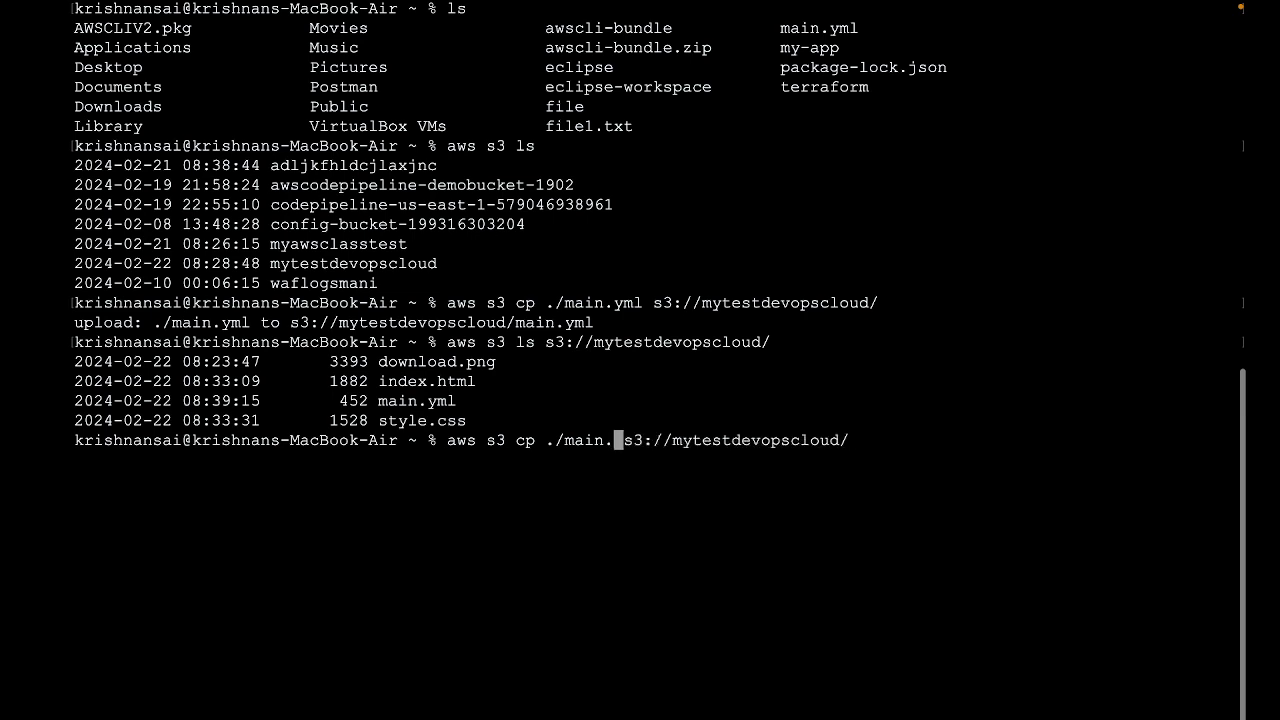
{"action": "key", "text": "BackSpace"}
{"action": "key", "text": "BackSpace"}
{"action": "key", "text": "BackSpace"}
{"action": "key", "text": "Delete"}
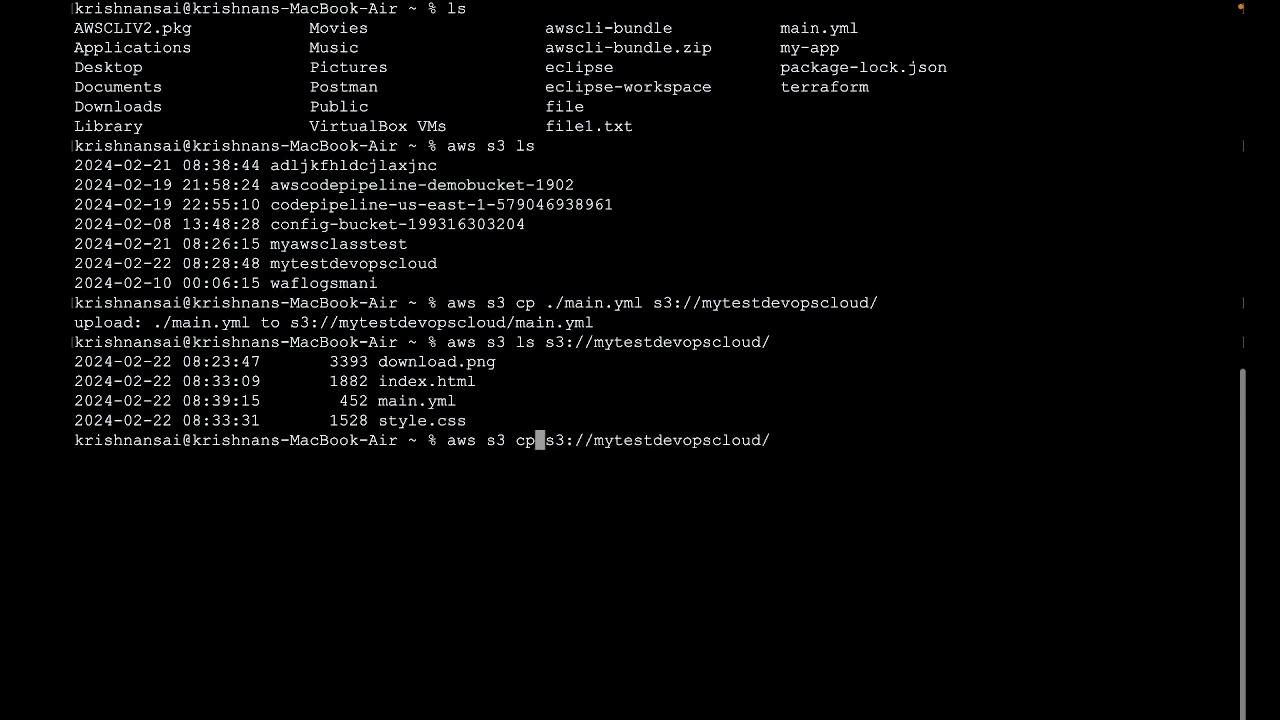
Complete the command as aws s3 cp s3://mytestdevopscloud/index.html ./ and run it to download the file
{"action": "key", "text": "Right"}
{"action": "key", "text": "Right"}
{"action": "key", "text": "Right"}
{"action": "key", "text": "Right"}
{"action": "key", "text": "Right"}
{"action": "key", "text": "Right"}
{"action": "key", "text": "Right"}
{"action": "key", "text": "Right"}
{"action": "key", "text": "Right"}
{"action": "key", "text": "Right"}
{"action": "key", "text": "Right"}
{"action": "key", "text": "Right"}
{"action": "key", "text": "Right"}
{"action": "key", "text": "Right"}
{"action": "key", "text": "Right"}
{"action": "key", "text": "Right"}
{"action": "key", "text": "Right"}
{"action": "key", "text": "Right"}
{"action": "key", "text": "Right"}
{"action": "key", "text": "Right"}
{"action": "key", "text": "Right"}
{"action": "key", "text": "Right"}
{"action": "type", "text": "index.ht"}
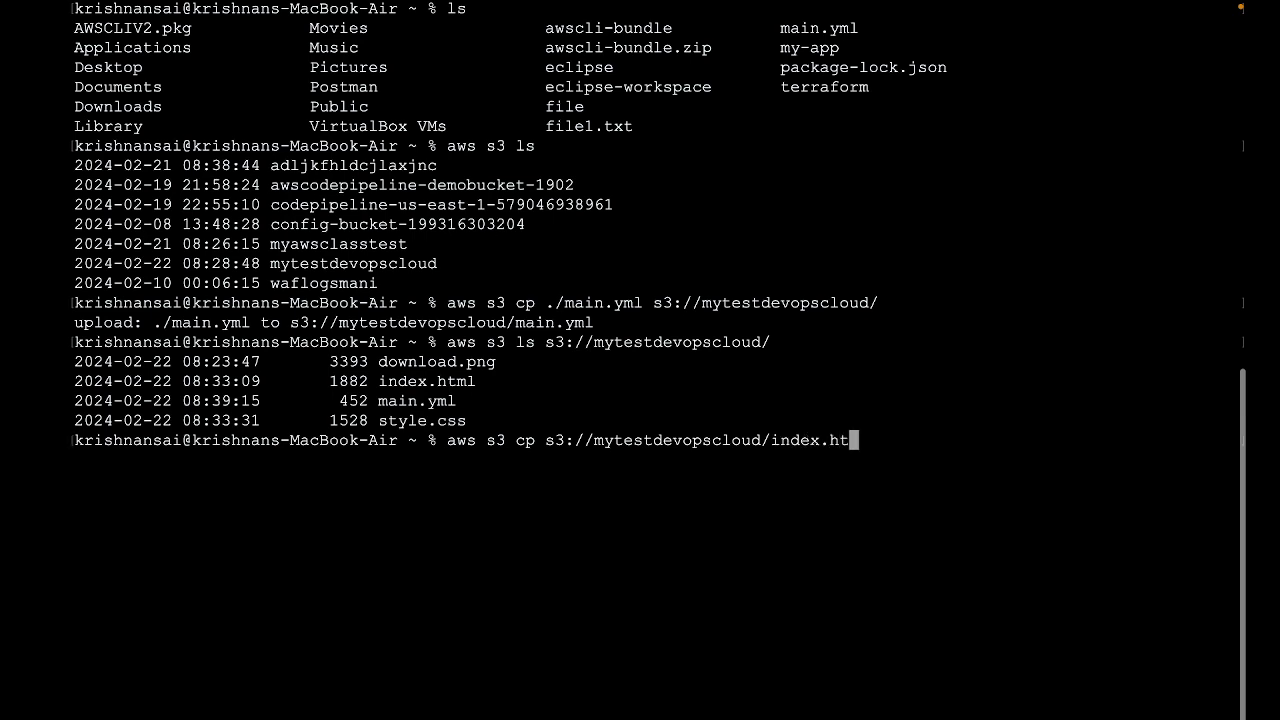
{"action": "type", "text": "ml ./"}
{"action": "key", "text": "Return"}
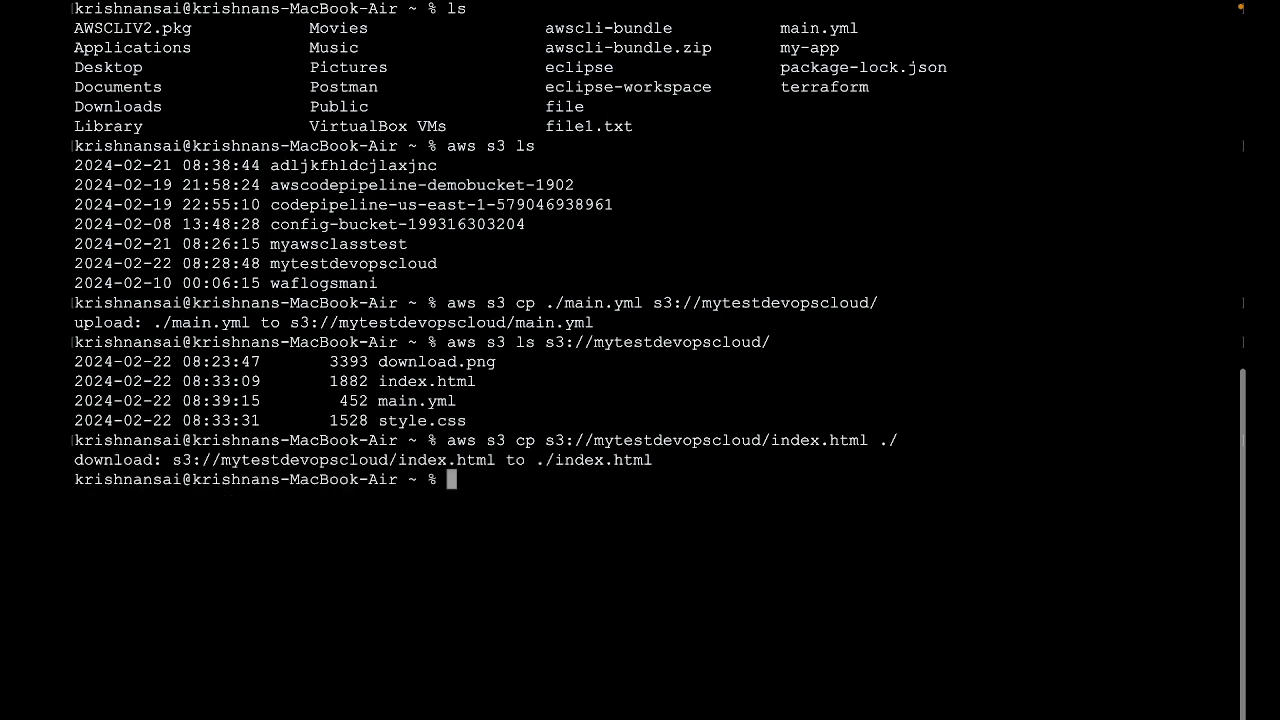
List the home folder with ls and check for the downloaded index.html
{"action": "type", "text": "ls"}
{"action": "key", "text": "Return"}
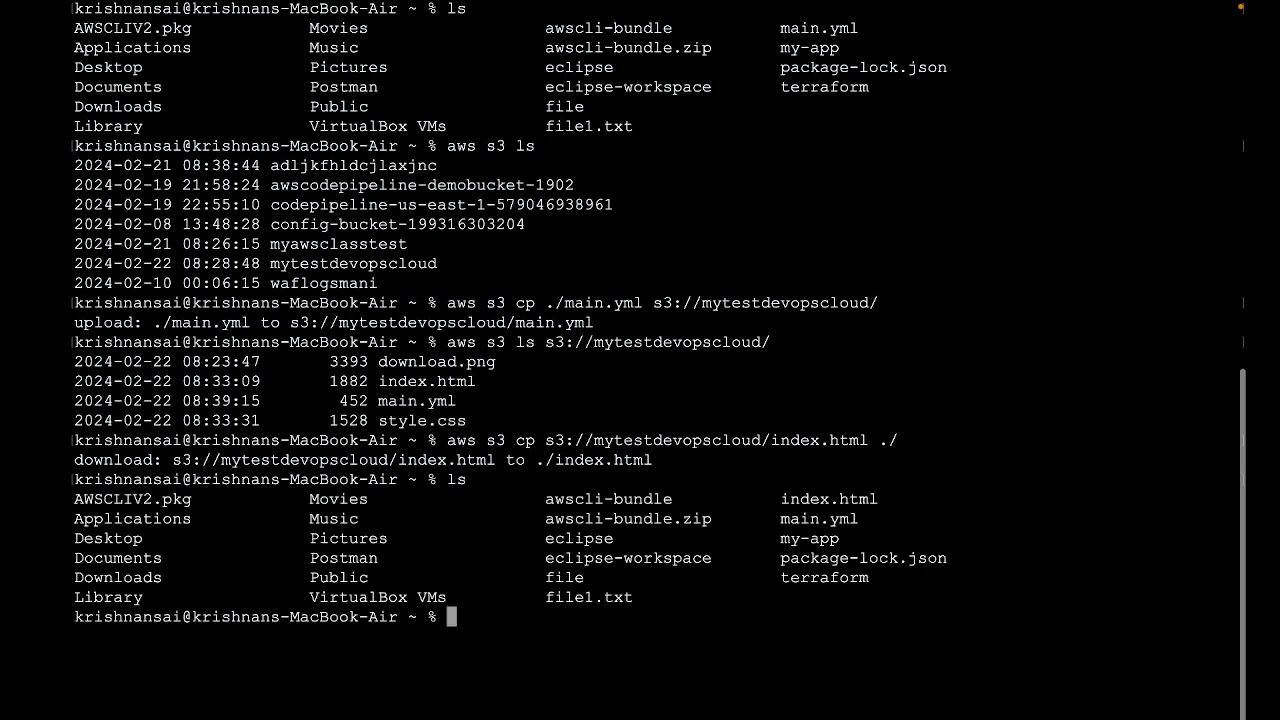
{"action": "left_click_drag", "start_coordinate": [781, 498], "coordinate": [876, 500]}
{"action": "left_click", "coordinate": [873, 503]}
Search the AWS CLI help for VPC entries by running aws help | grep vpc
{"action": "type", "text": "aws"}
{"action": "key", "text": "BackSpace"}
{"action": "key", "text": "BackSpace"}
{"action": "key", "text": "BackSpace"}
{"action": "type", "text": "ws help | grep "}
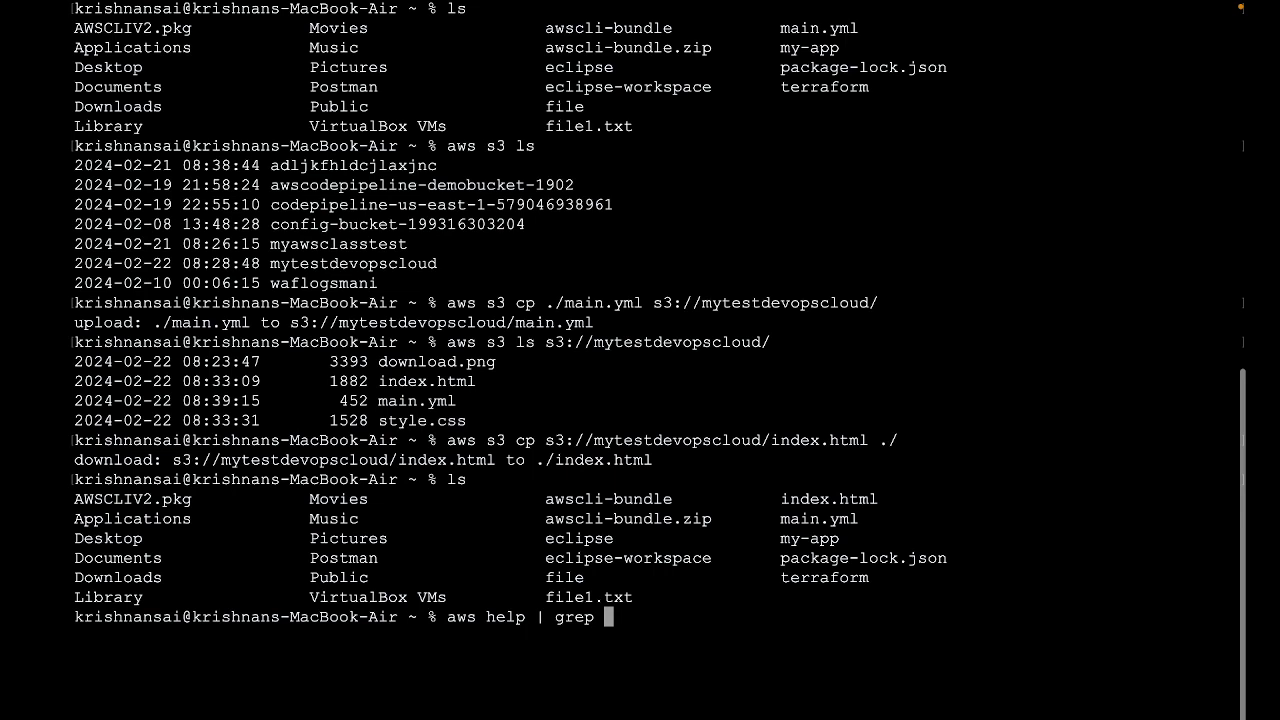
{"action": "type", "text": "vpc"}
{"action": "key", "text": "Return"}
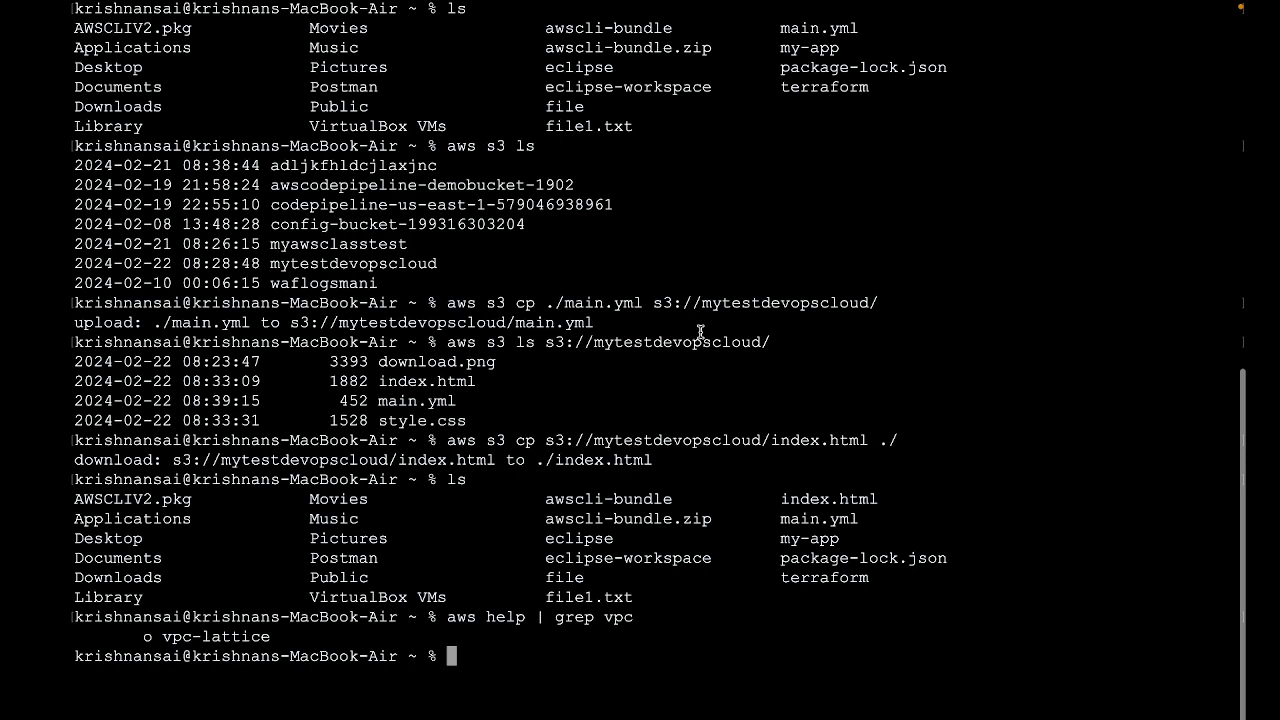
{"action": "left_click_drag", "start_coordinate": [447, 342], "coordinate": [792, 342]}
{"action": "left_click", "coordinate": [789, 342]}
Switch from full-screen Terminal to the AWS console in Chrome and finish the access key wizard
{"action": "mouse_move", "coordinate": [111, 9]}
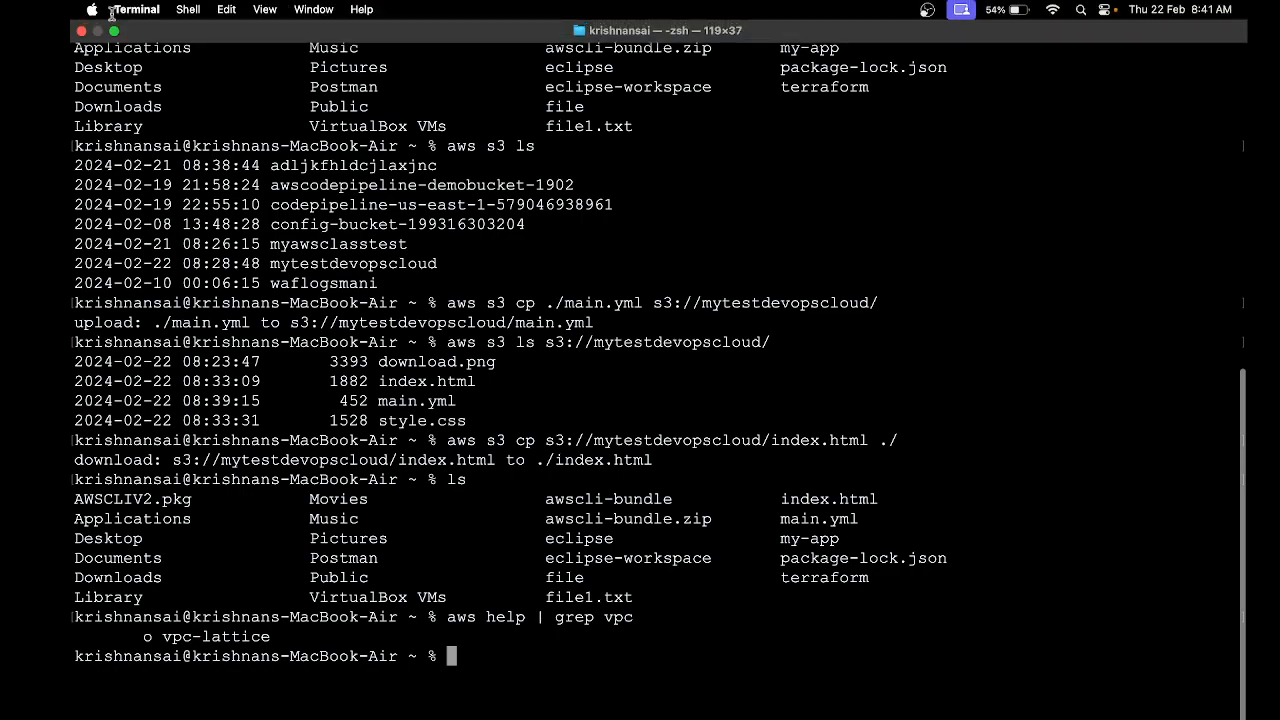
{"action": "left_click", "coordinate": [116, 33]}
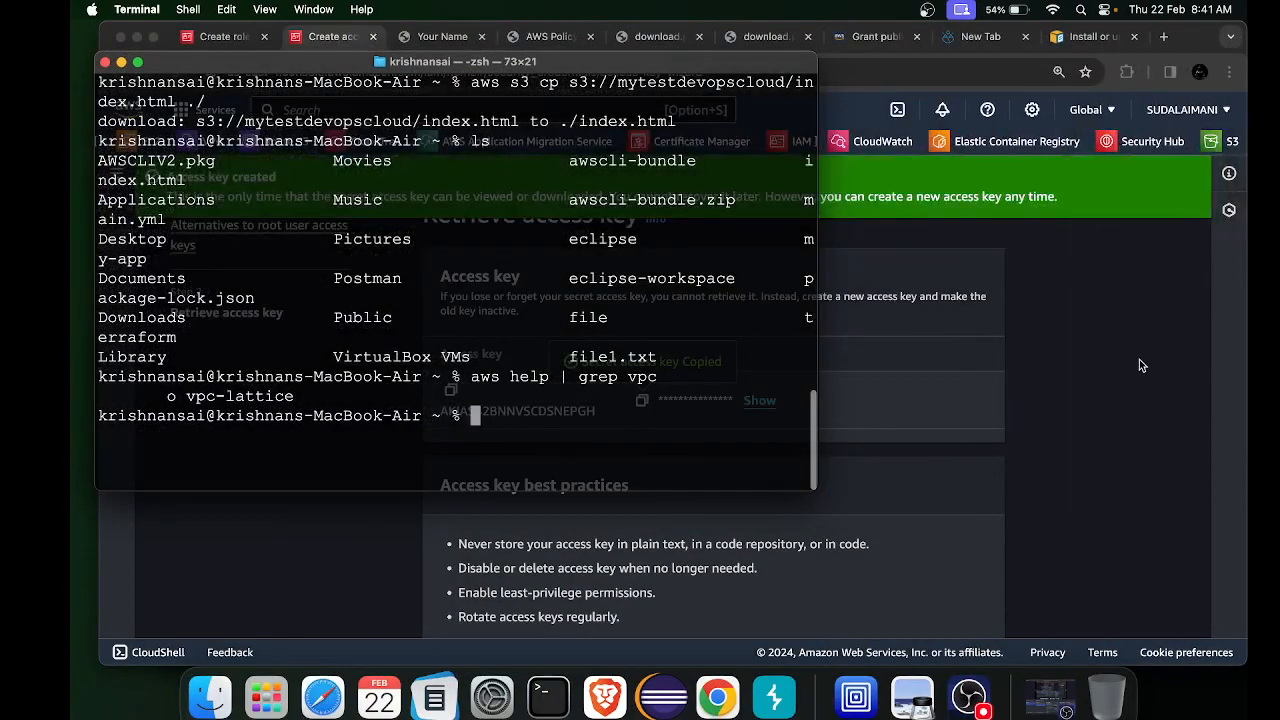
{"action": "left_click", "coordinate": [1137, 361]}
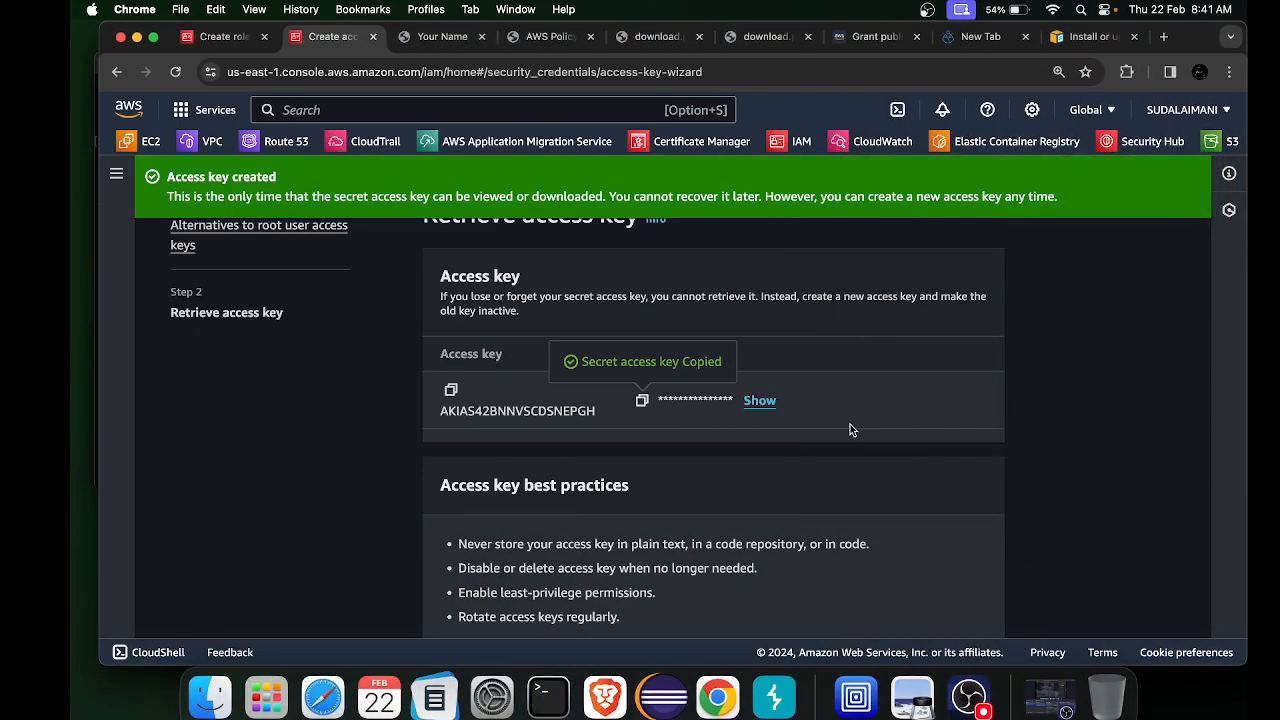
{"action": "scroll", "coordinate": [850, 424], "scroll_direction": "down", "scroll_amount": 3}
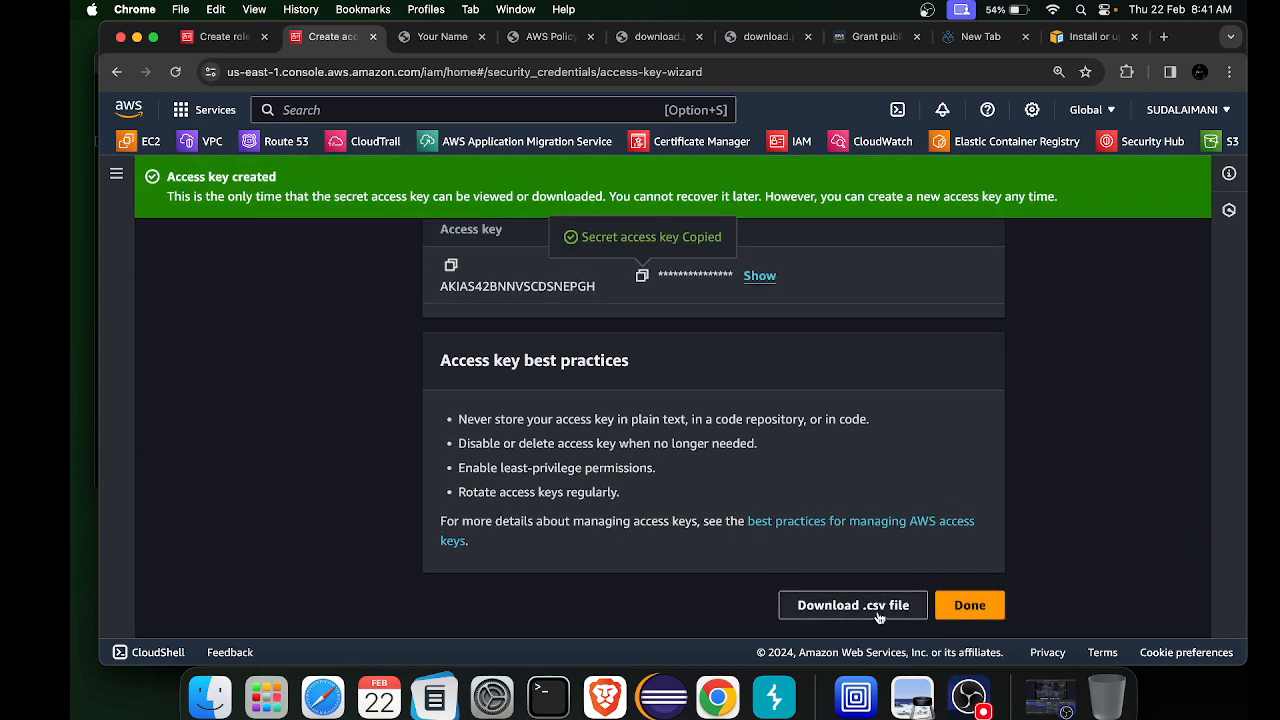
{"action": "left_click", "coordinate": [762, 276]}
{"action": "left_click", "coordinate": [966, 604]}
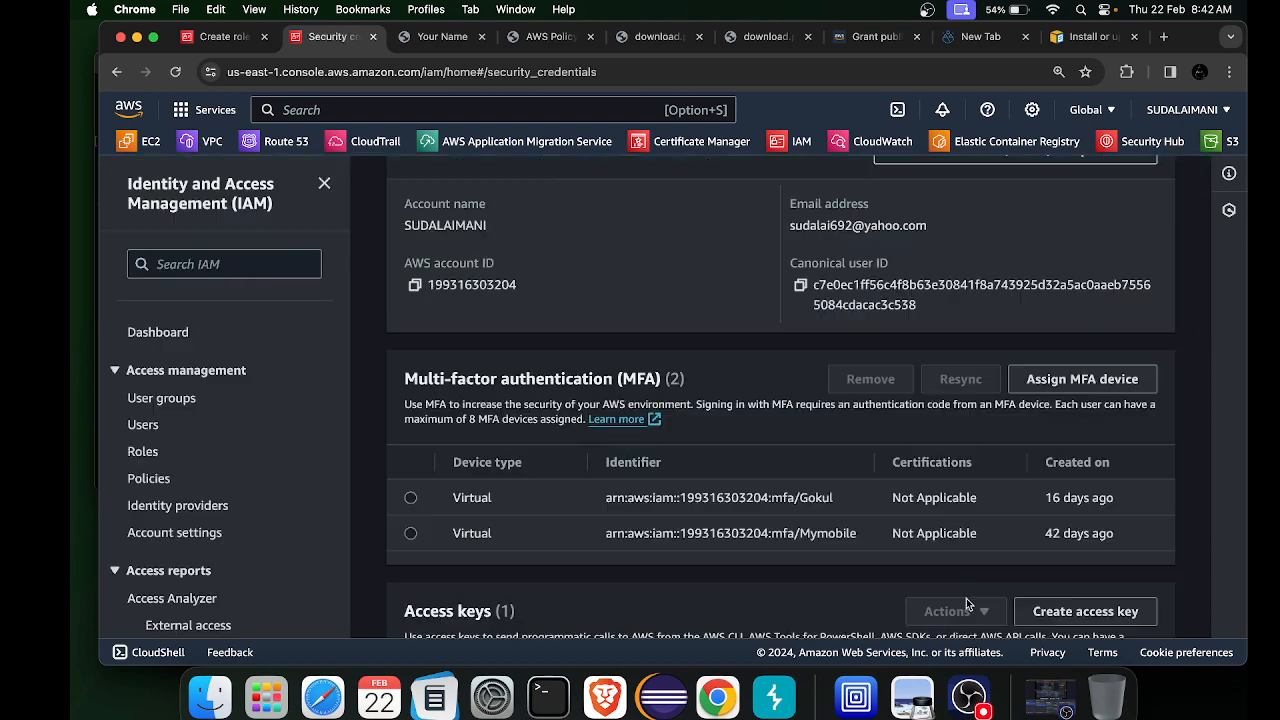
Deactivate the newer of the two root user access keys, the one last used for s3
{"action": "scroll", "coordinate": [824, 441], "scroll_direction": "down", "scroll_amount": 3}
{"action": "scroll", "coordinate": [824, 441], "scroll_direction": "down", "scroll_amount": 5}
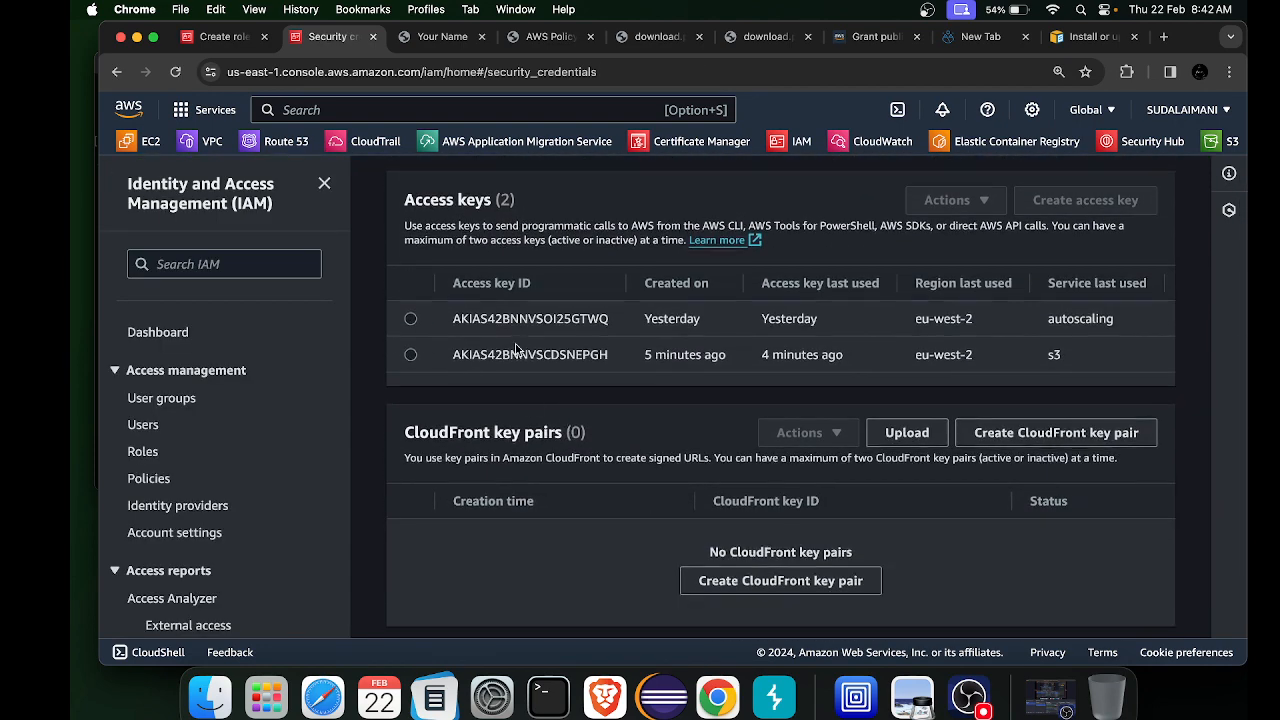
{"action": "scroll", "coordinate": [516, 345], "scroll_direction": "up", "scroll_amount": 1}
{"action": "scroll", "coordinate": [516, 345], "scroll_direction": "right", "scroll_amount": 2}
{"action": "scroll", "coordinate": [516, 345], "scroll_direction": "left", "scroll_amount": 2}
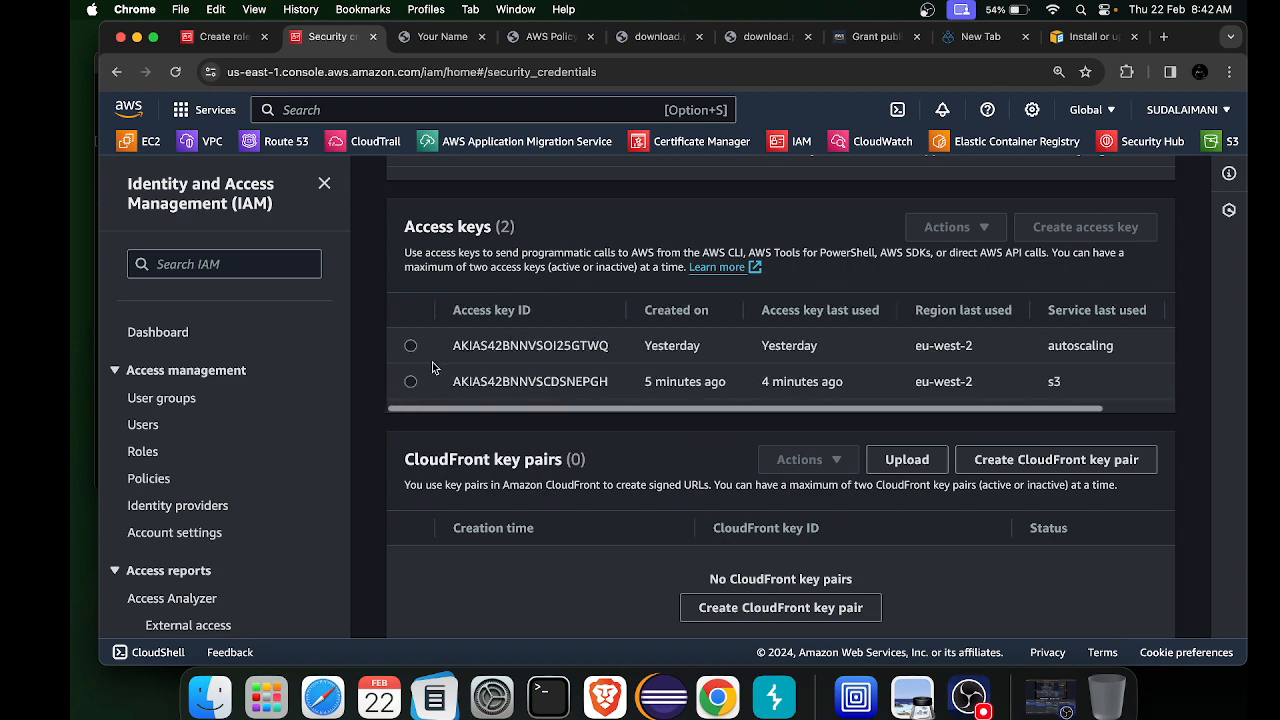
{"action": "left_click", "coordinate": [410, 382]}
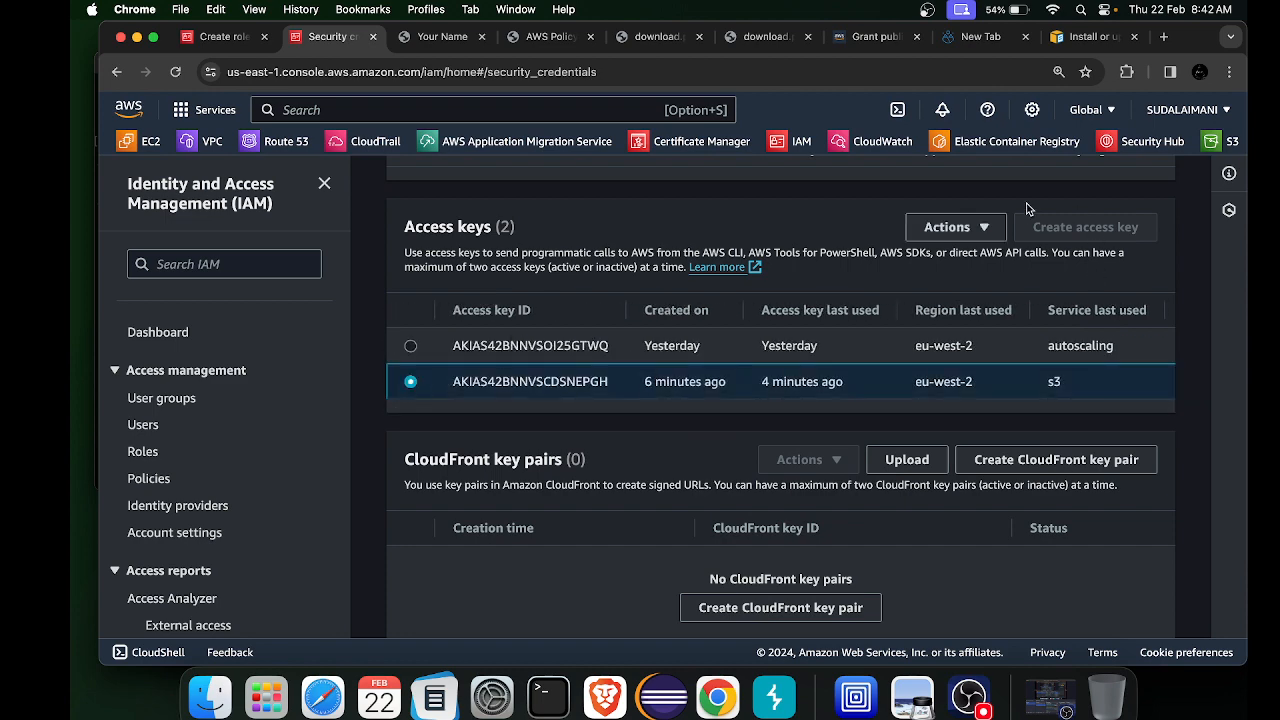
{"action": "left_click", "coordinate": [984, 229]}
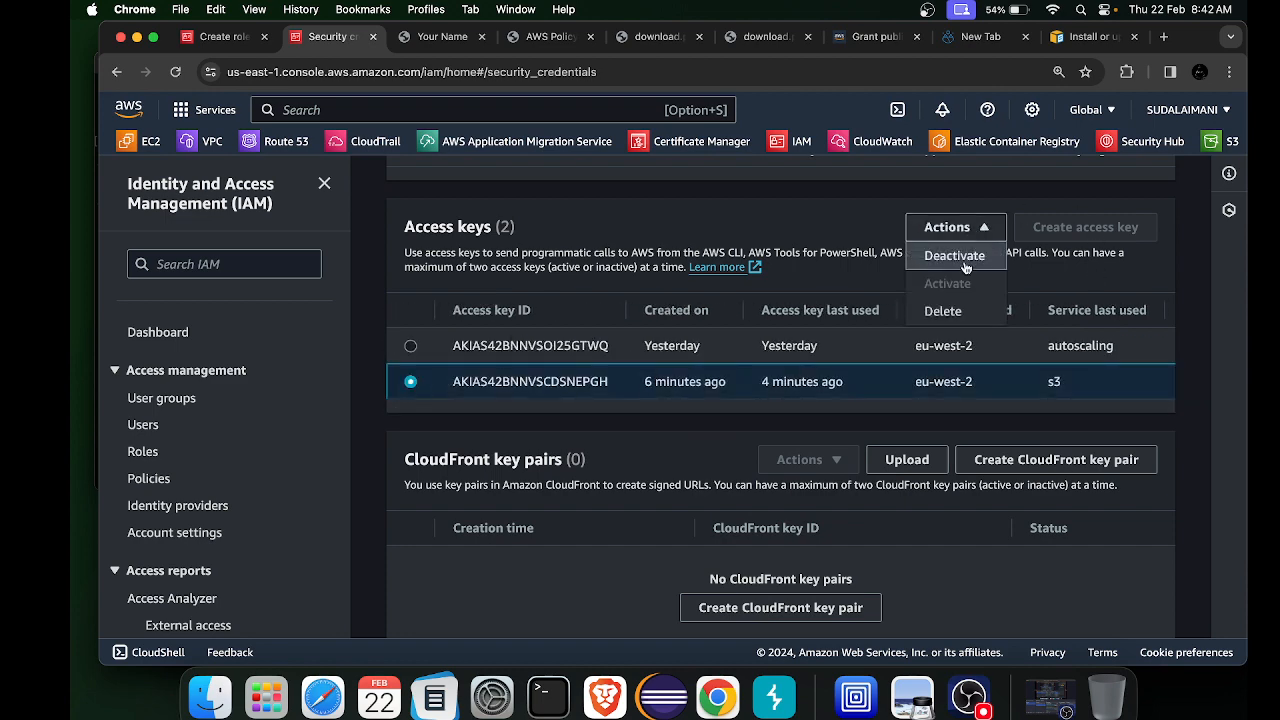
{"action": "left_click", "coordinate": [955, 256]}
{"action": "left_click", "coordinate": [872, 530]}
Delete the deactivated access key, copying its access key ID into the confirmation field
{"action": "scroll", "coordinate": [854, 540], "scroll_direction": "down", "scroll_amount": 1}
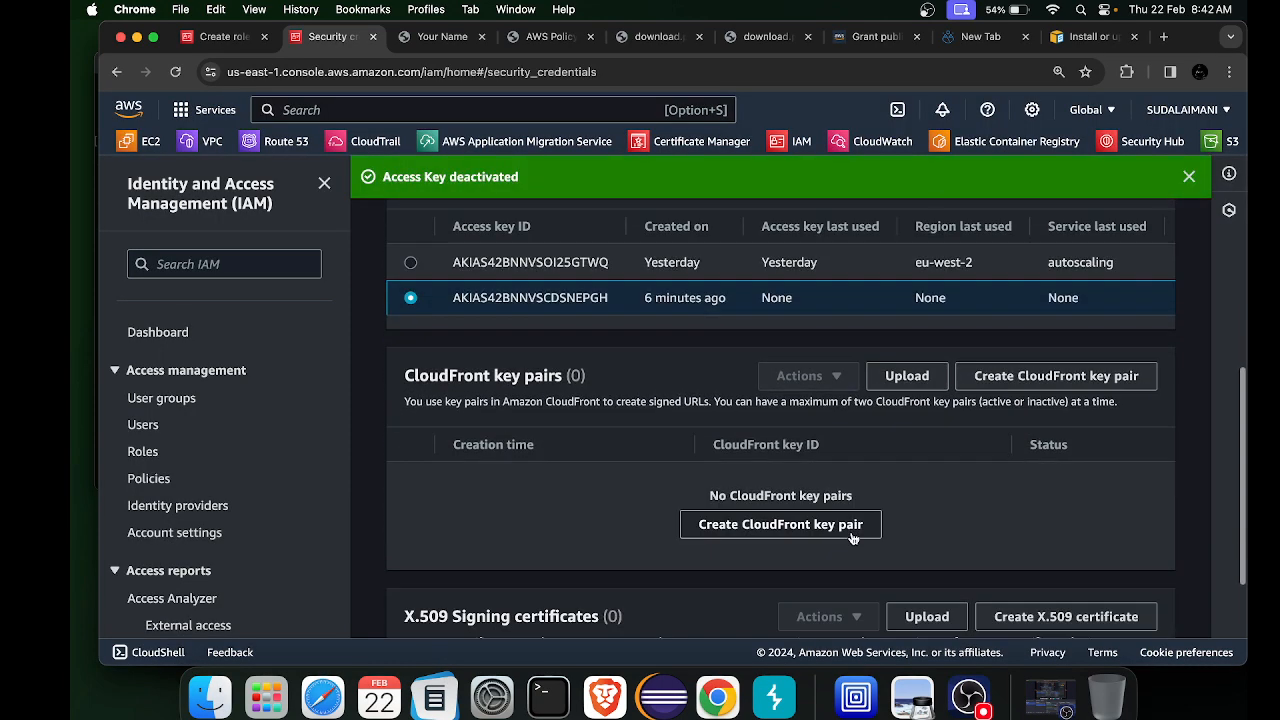
{"action": "scroll", "coordinate": [852, 538], "scroll_direction": "up", "scroll_amount": 5}
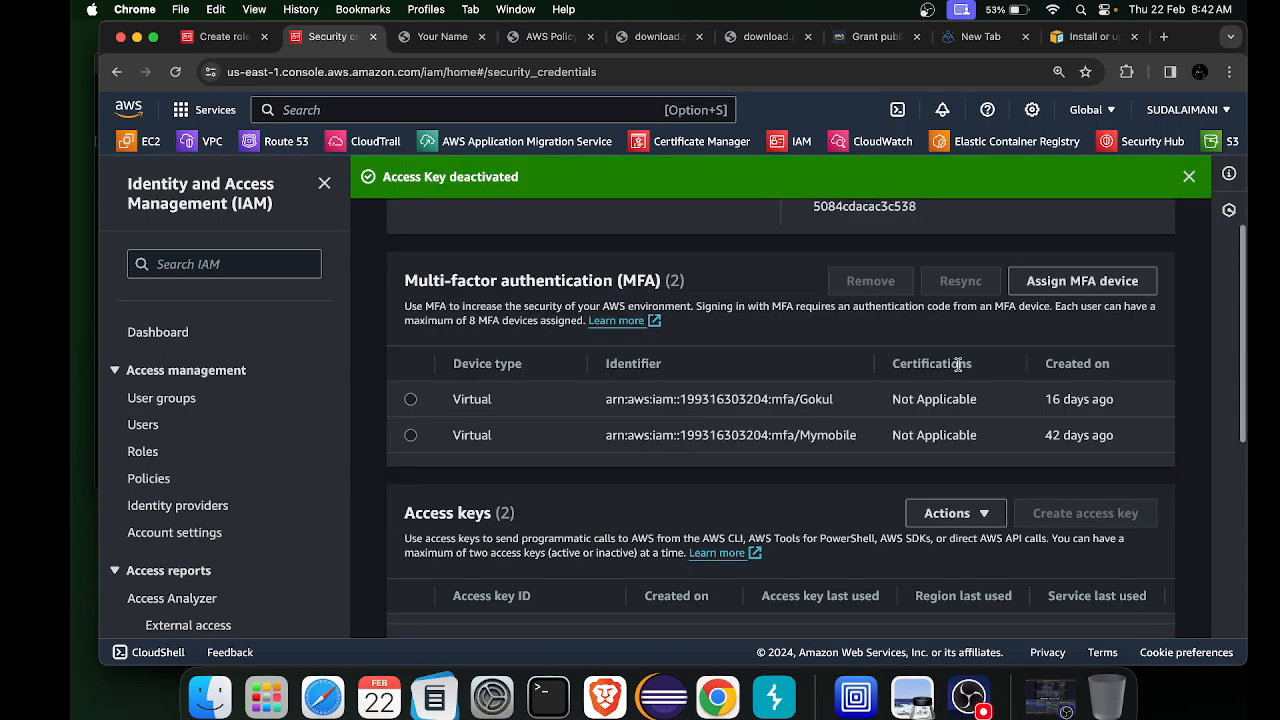
{"action": "left_click", "coordinate": [941, 514]}
{"action": "left_click", "coordinate": [942, 596]}
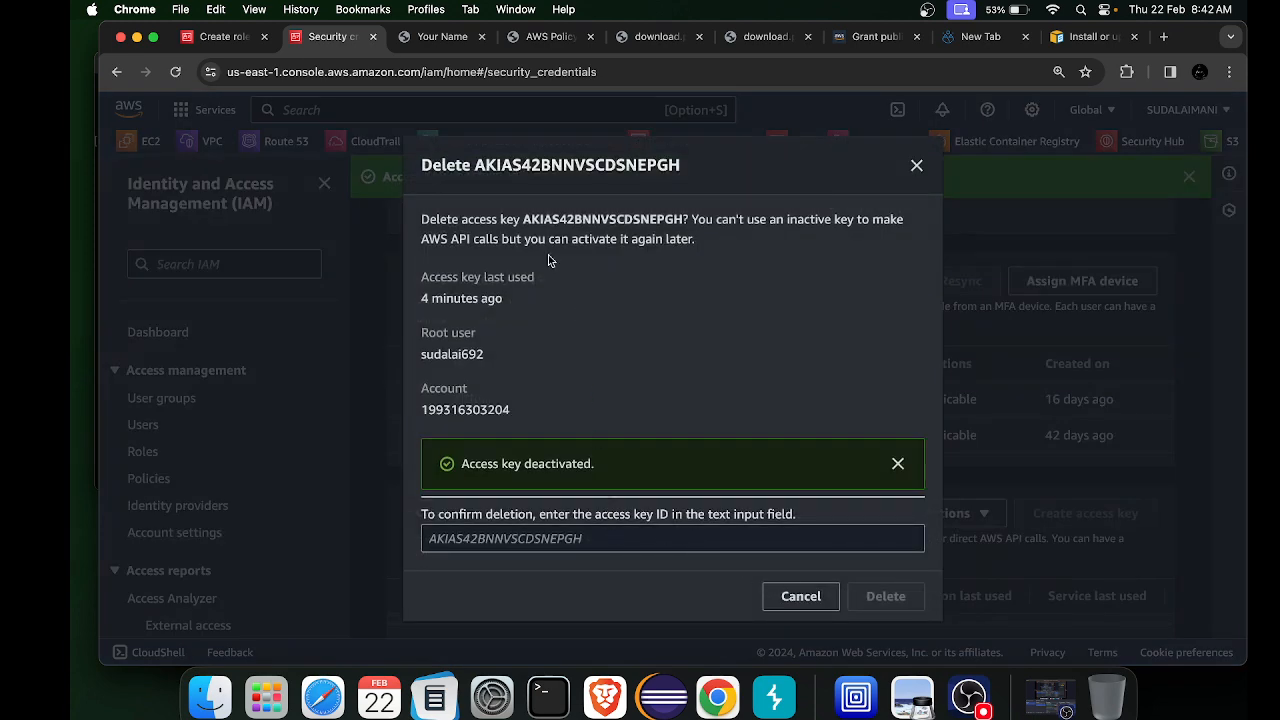
{"action": "double_click", "coordinate": [522, 215]}
{"action": "right_click", "coordinate": [610, 220]}
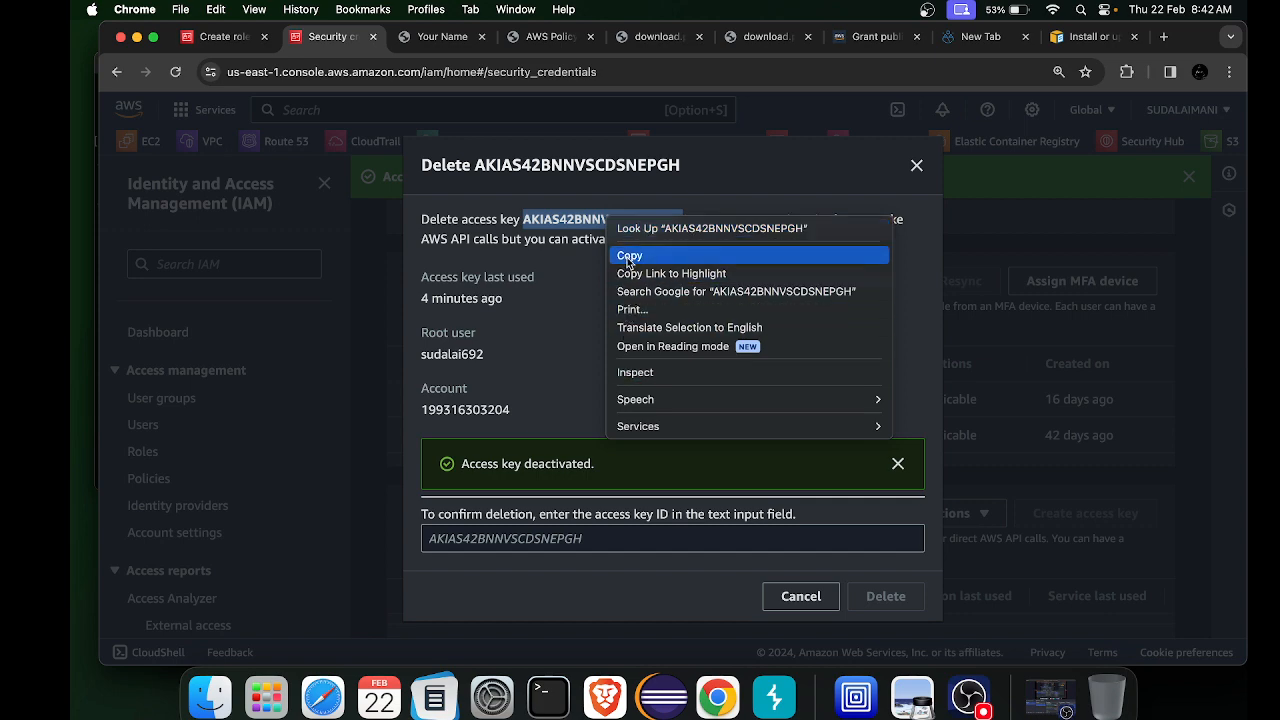
{"action": "left_click", "coordinate": [627, 257]}
{"action": "left_click", "coordinate": [465, 536]}
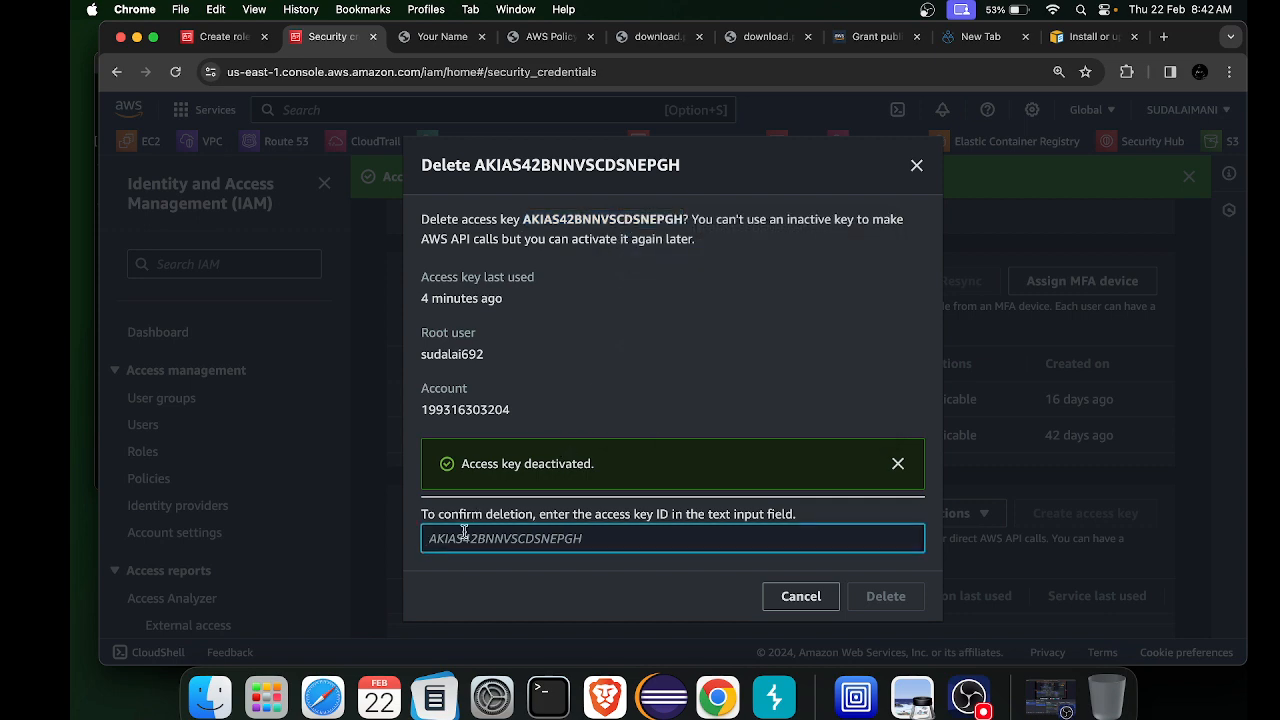
{"action": "key", "text": "super+v"}
{"action": "left_click", "coordinate": [885, 596]}
{"action": "scroll", "coordinate": [715, 423], "scroll_direction": "down", "scroll_amount": 4}
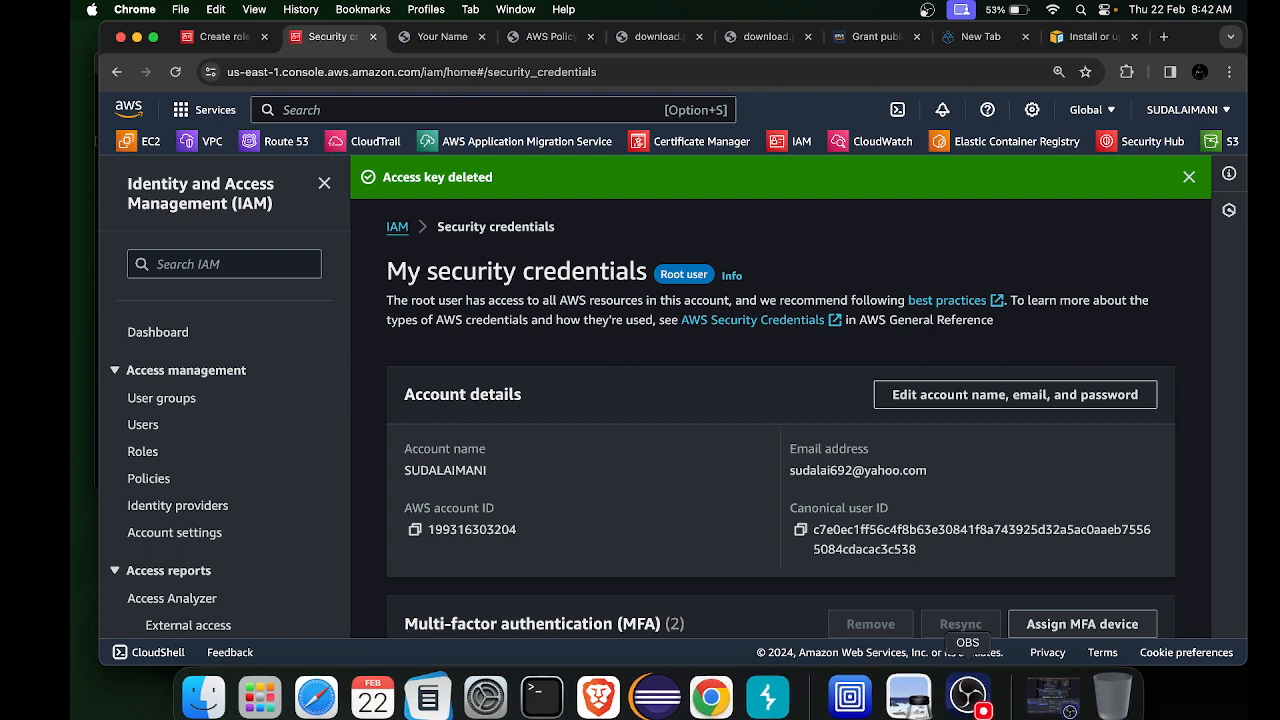
{"action": "left_click", "coordinate": [1040, 712]}
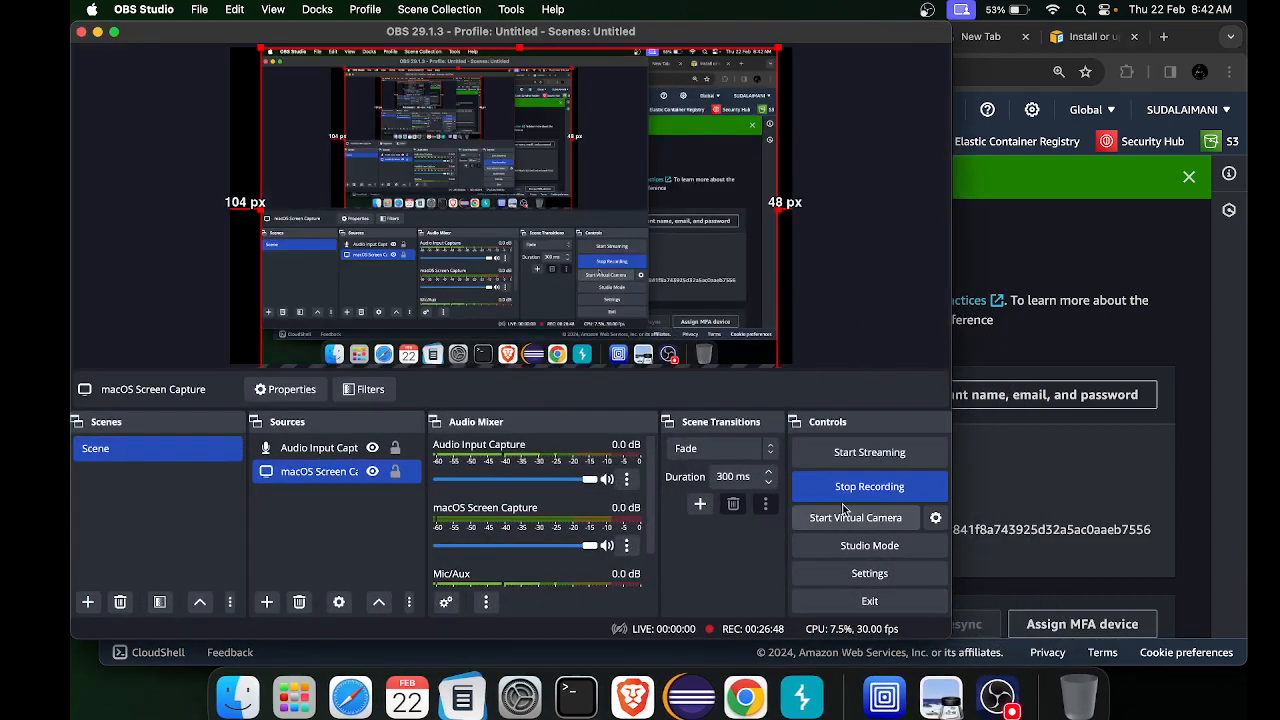